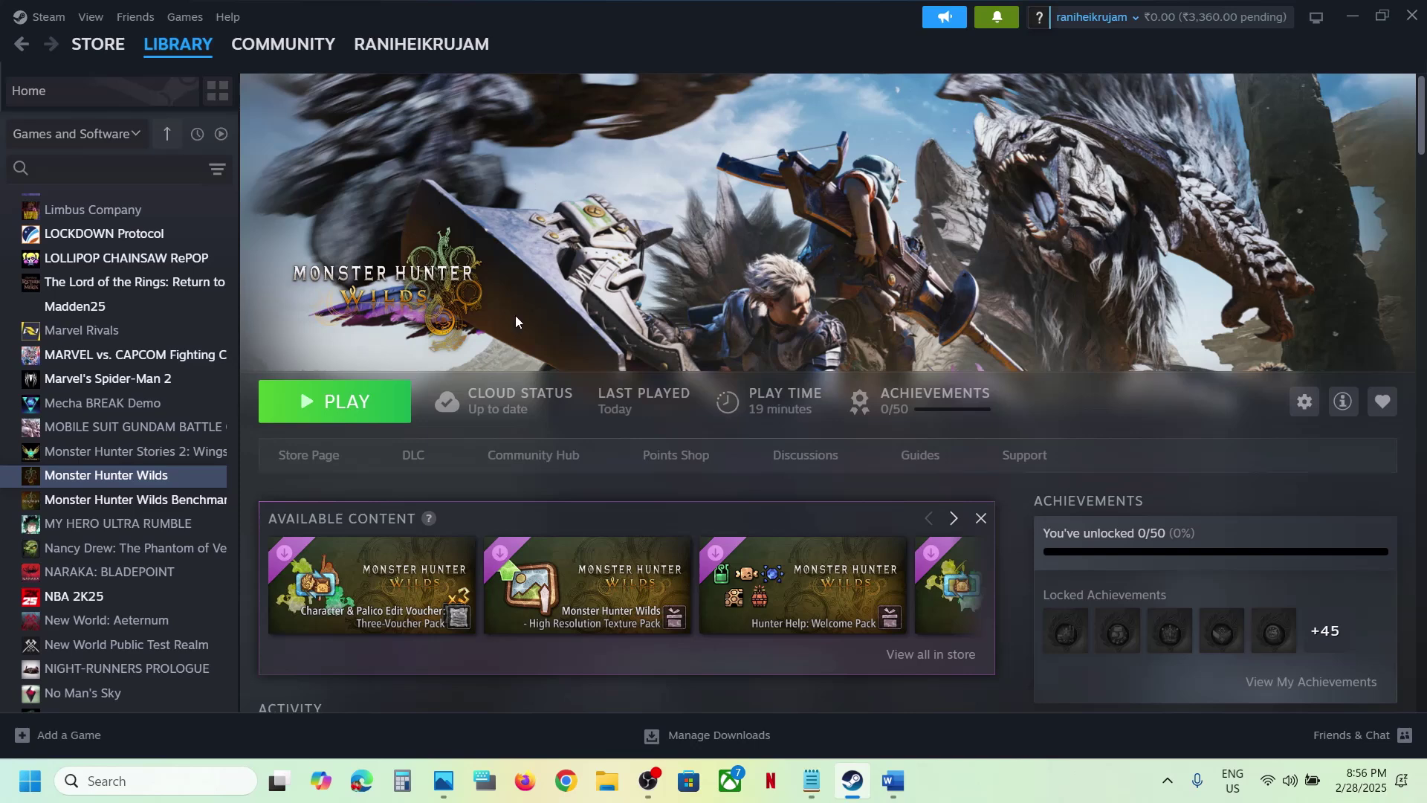
- View the Steam client's menu with its Exit option, and search Windows for "steam" to view its Run as administrator option
{"action": "left_click", "coordinate": [41, 16]}
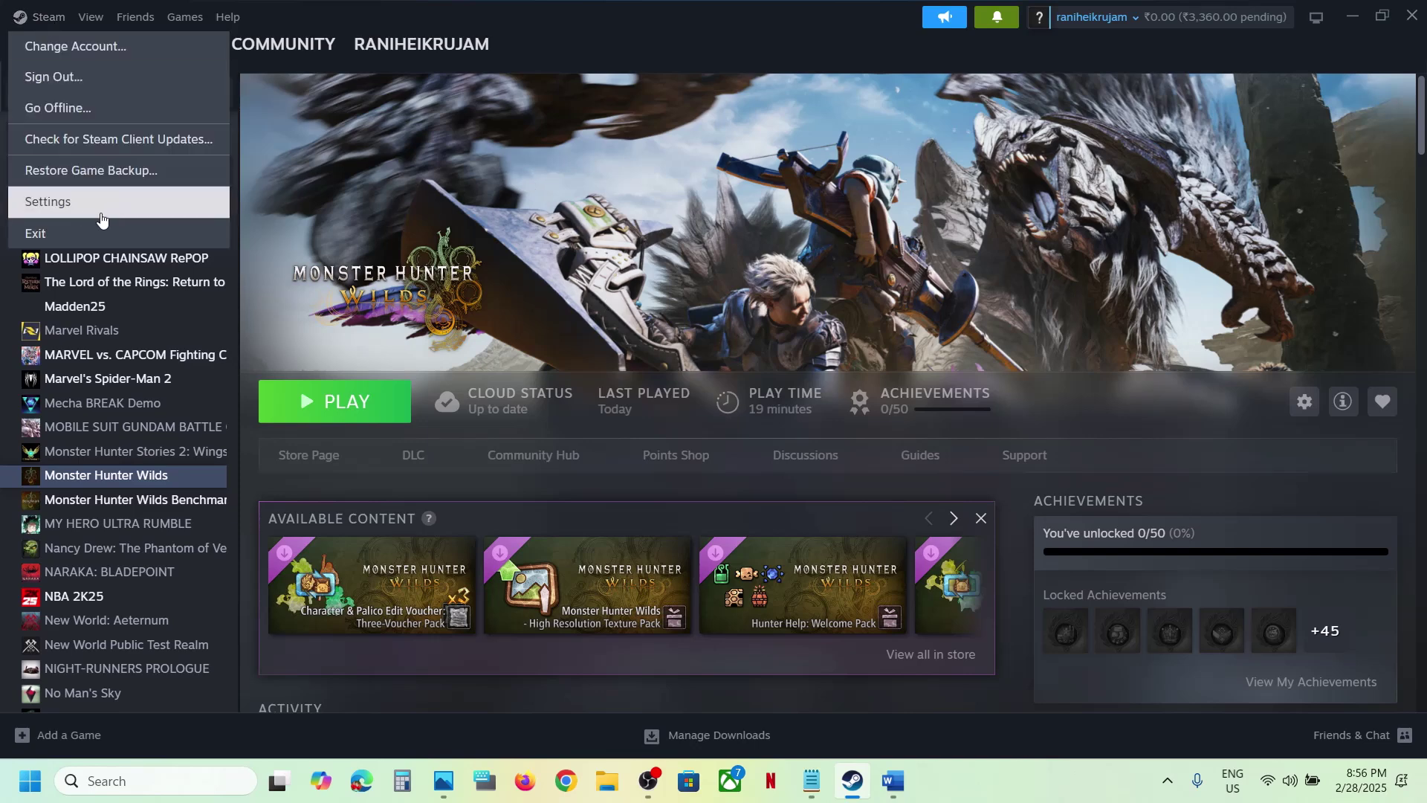
{"action": "left_click", "coordinate": [417, 247]}
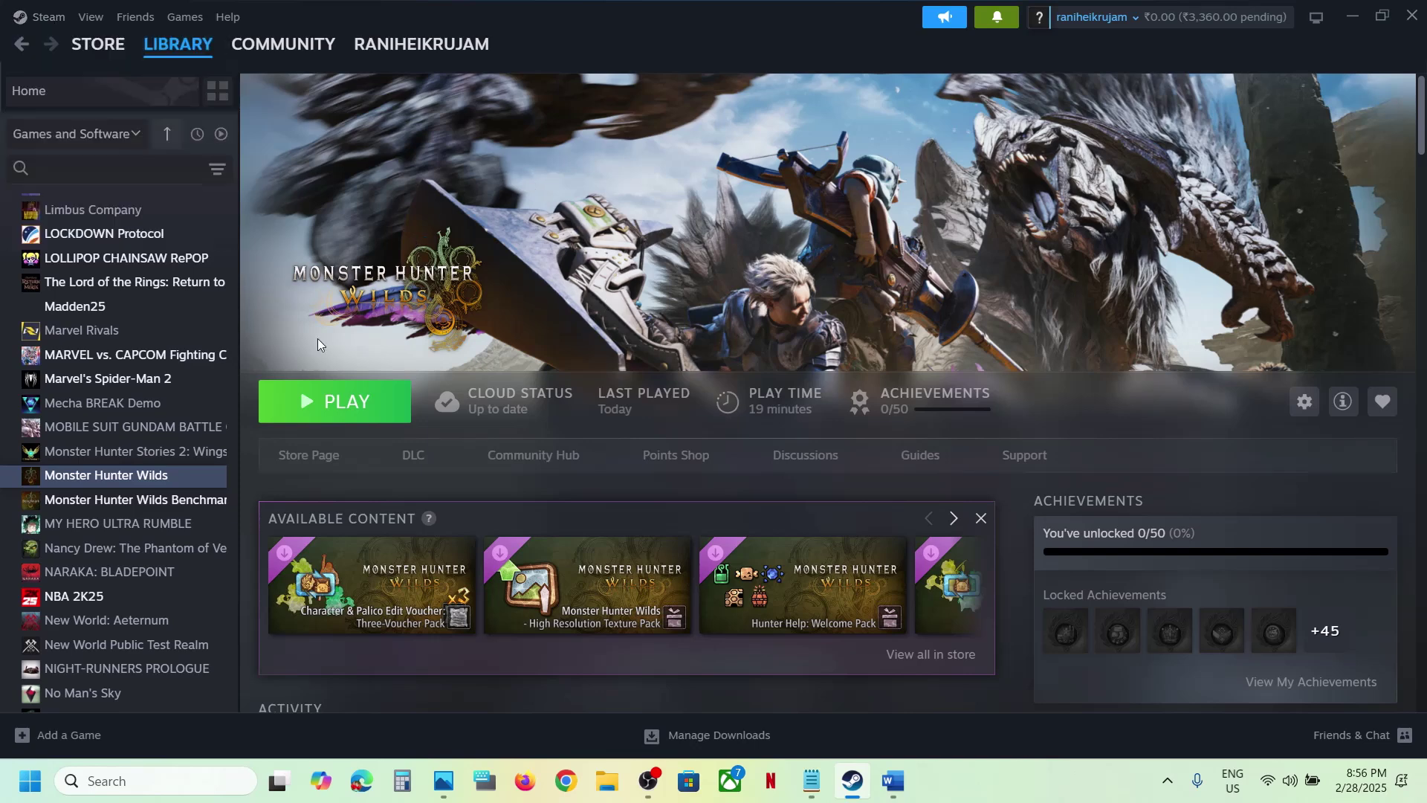
{"action": "left_click", "coordinate": [125, 778]}
{"action": "type", "text": "steam"}
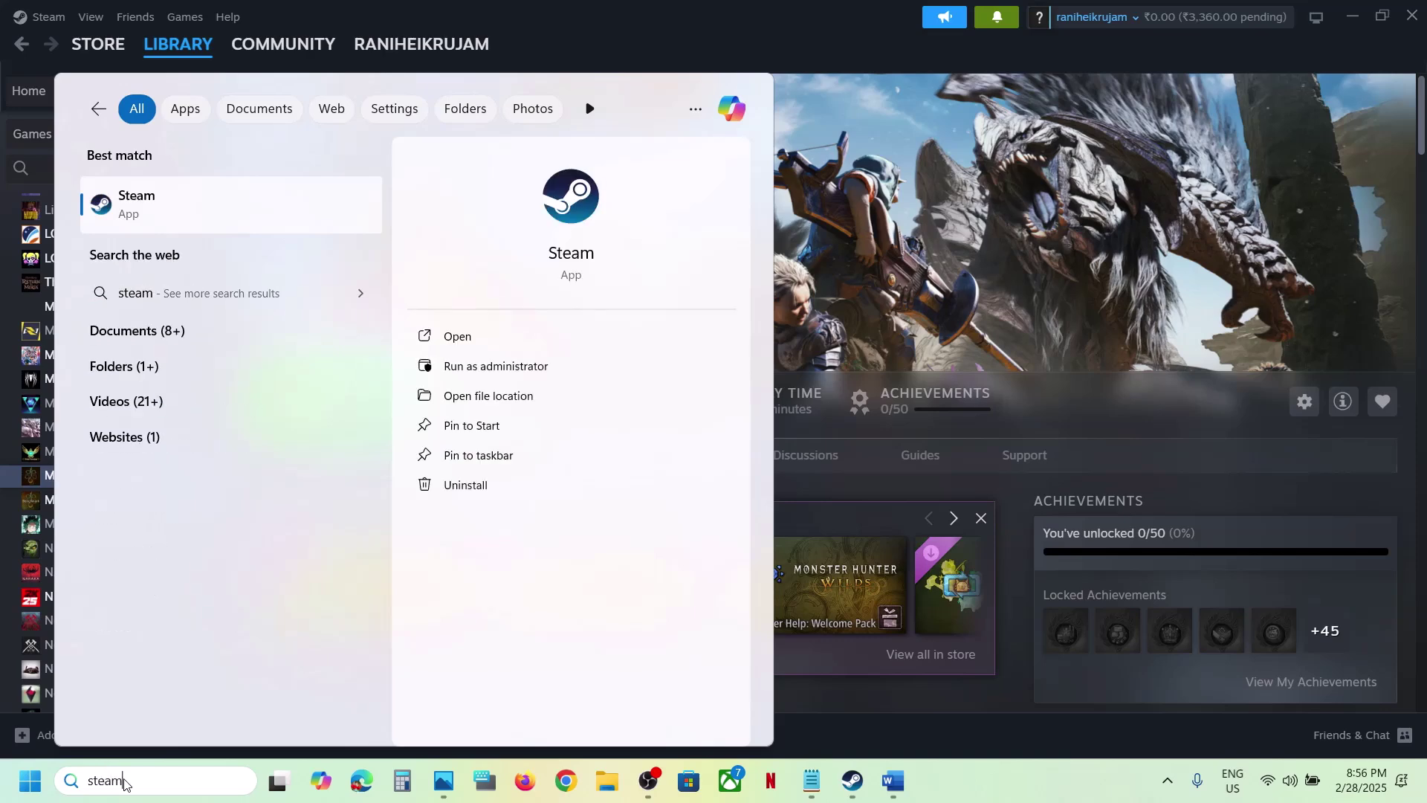
{"action": "right_click", "coordinate": [152, 205]}
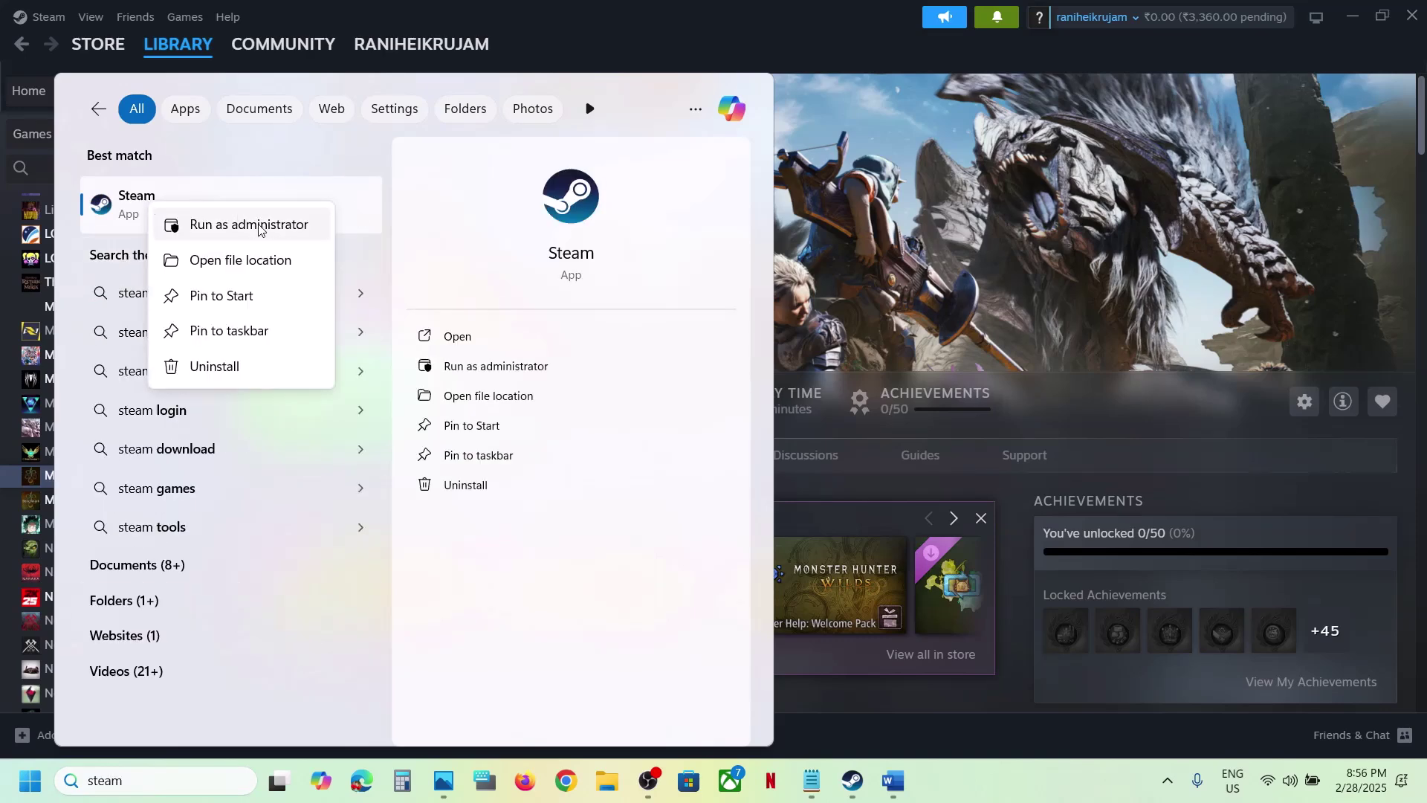
{"action": "left_click", "coordinate": [934, 203]}
- Switch to the Word document, select "restart your PC" in Step 1, view the Windows power options and return to Steam
{"action": "left_click", "coordinate": [894, 781]}
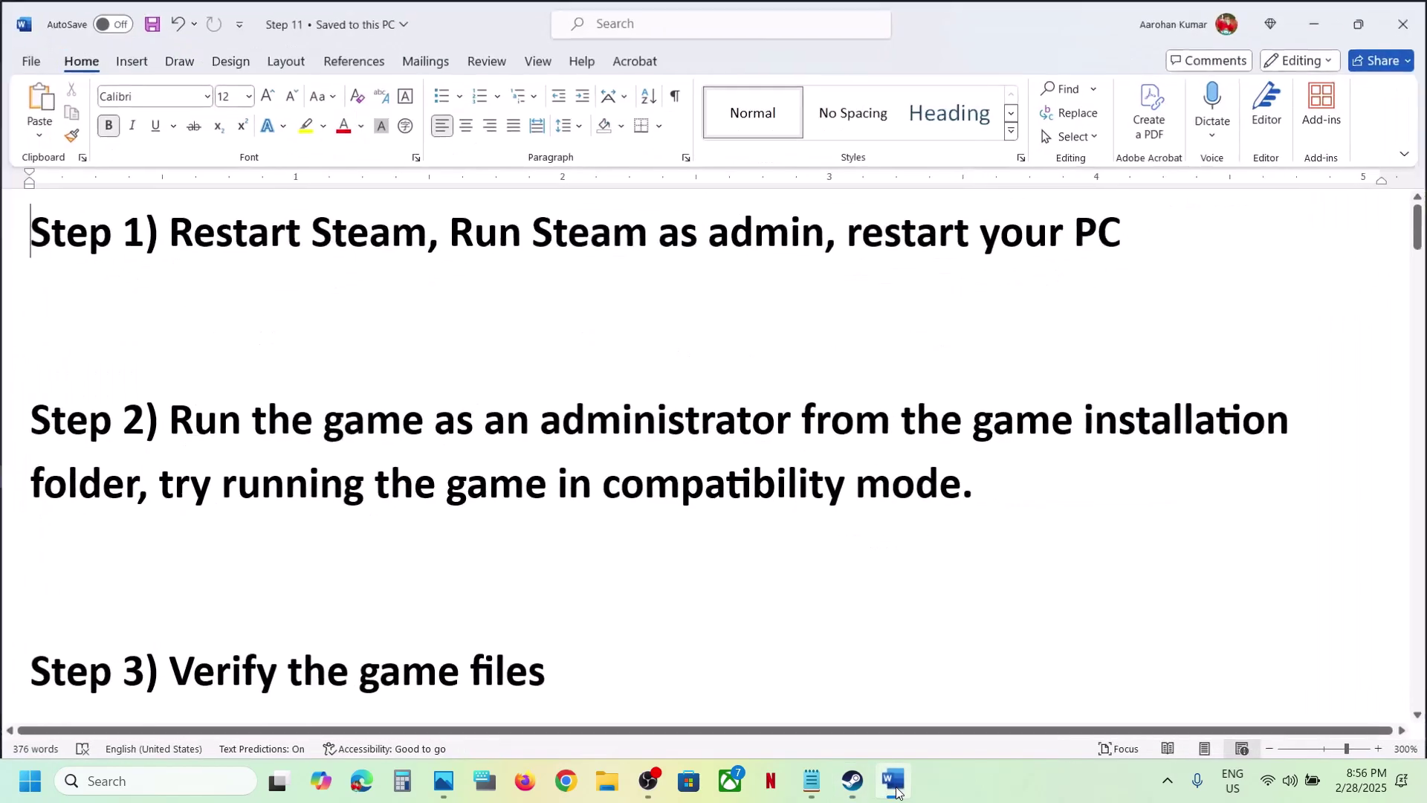
{"action": "left_click_drag", "start_coordinate": [848, 236], "coordinate": [1169, 226]}
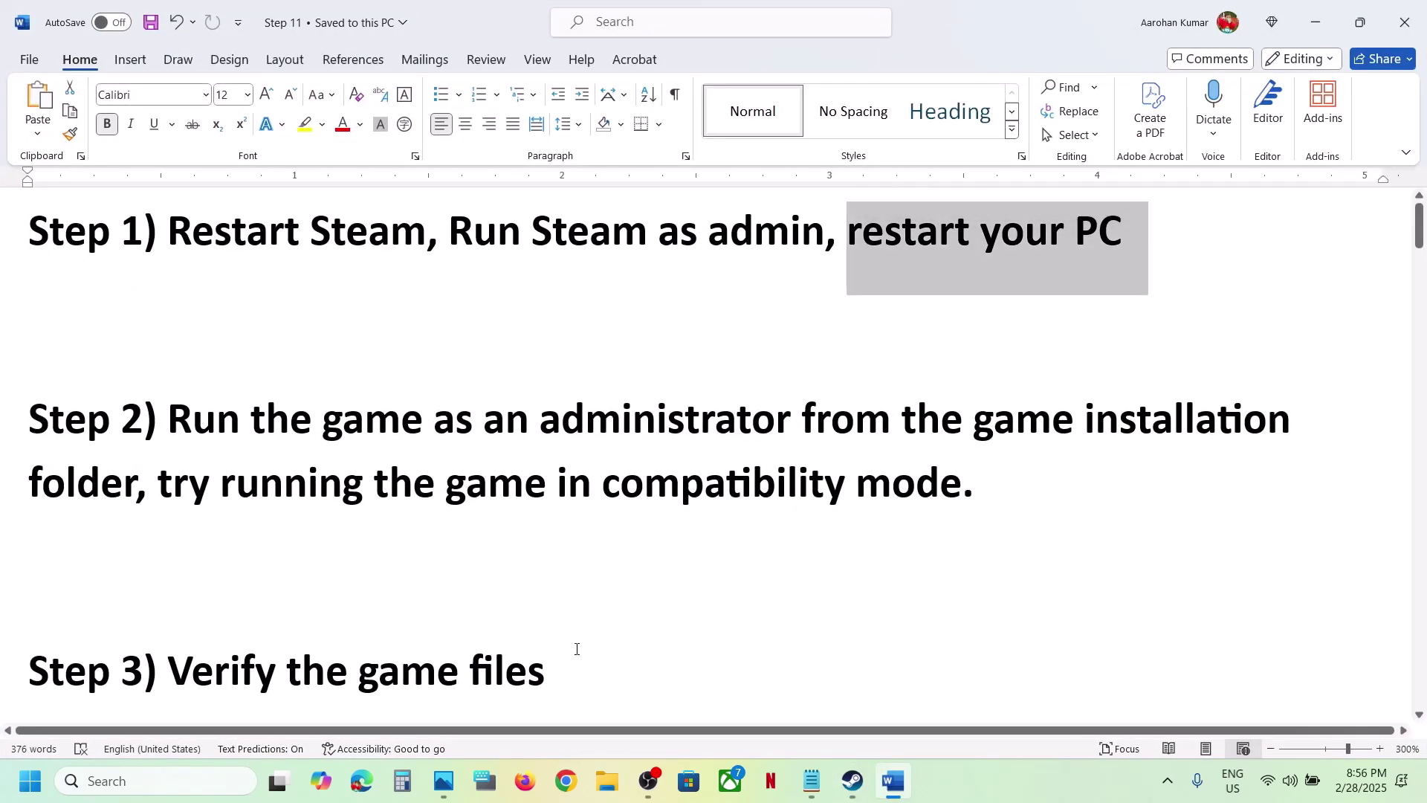
{"action": "left_click", "coordinate": [17, 797]}
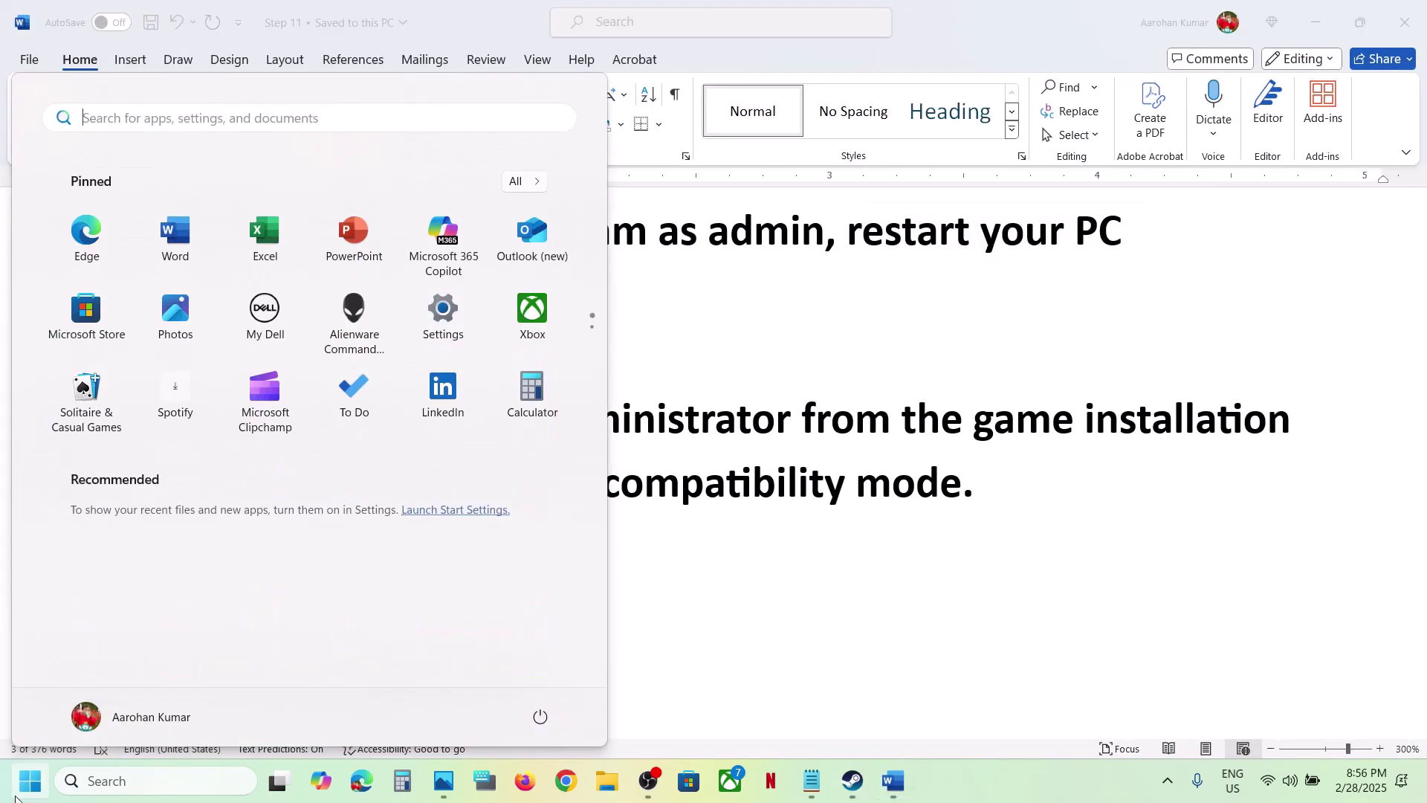
{"action": "left_click", "coordinate": [541, 717]}
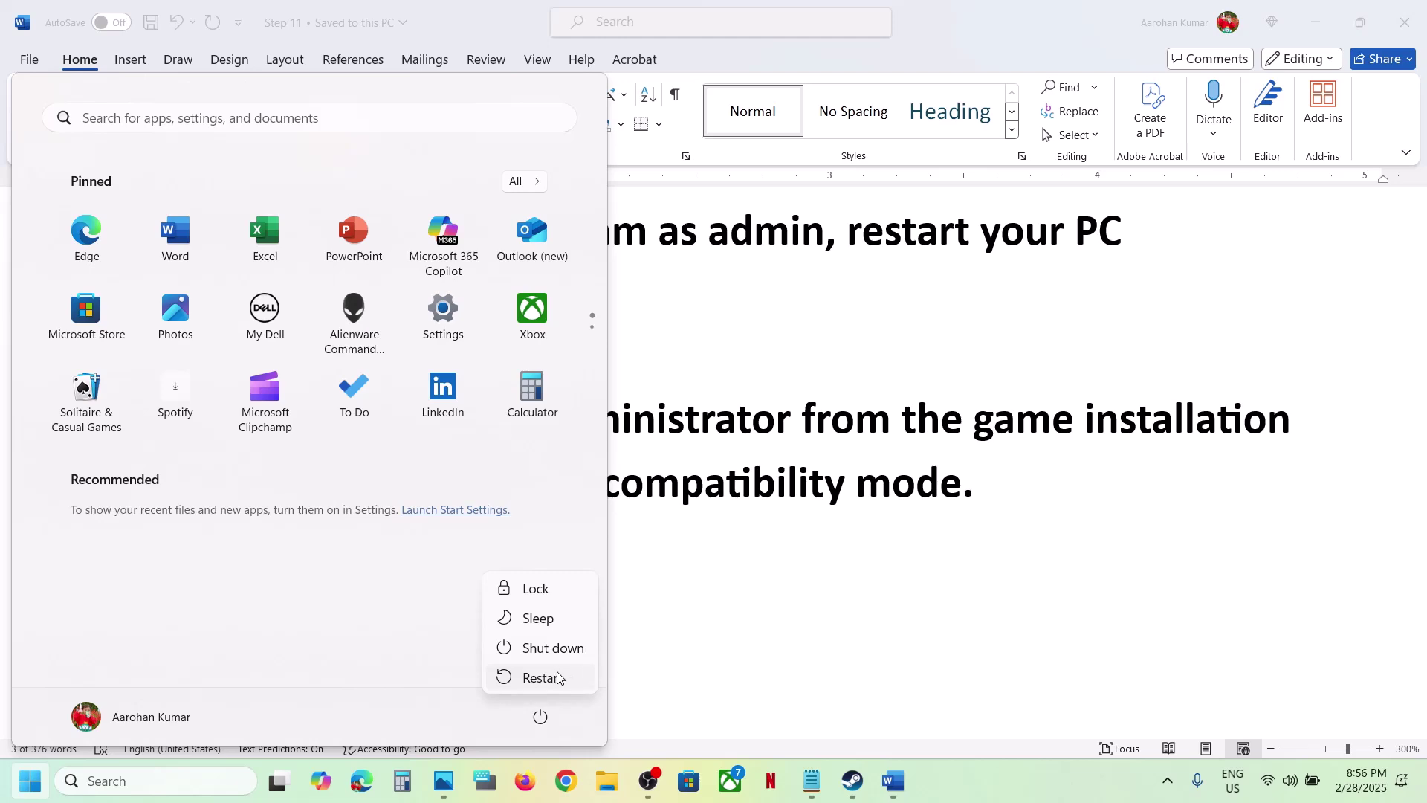
{"action": "left_click", "coordinate": [852, 782]}
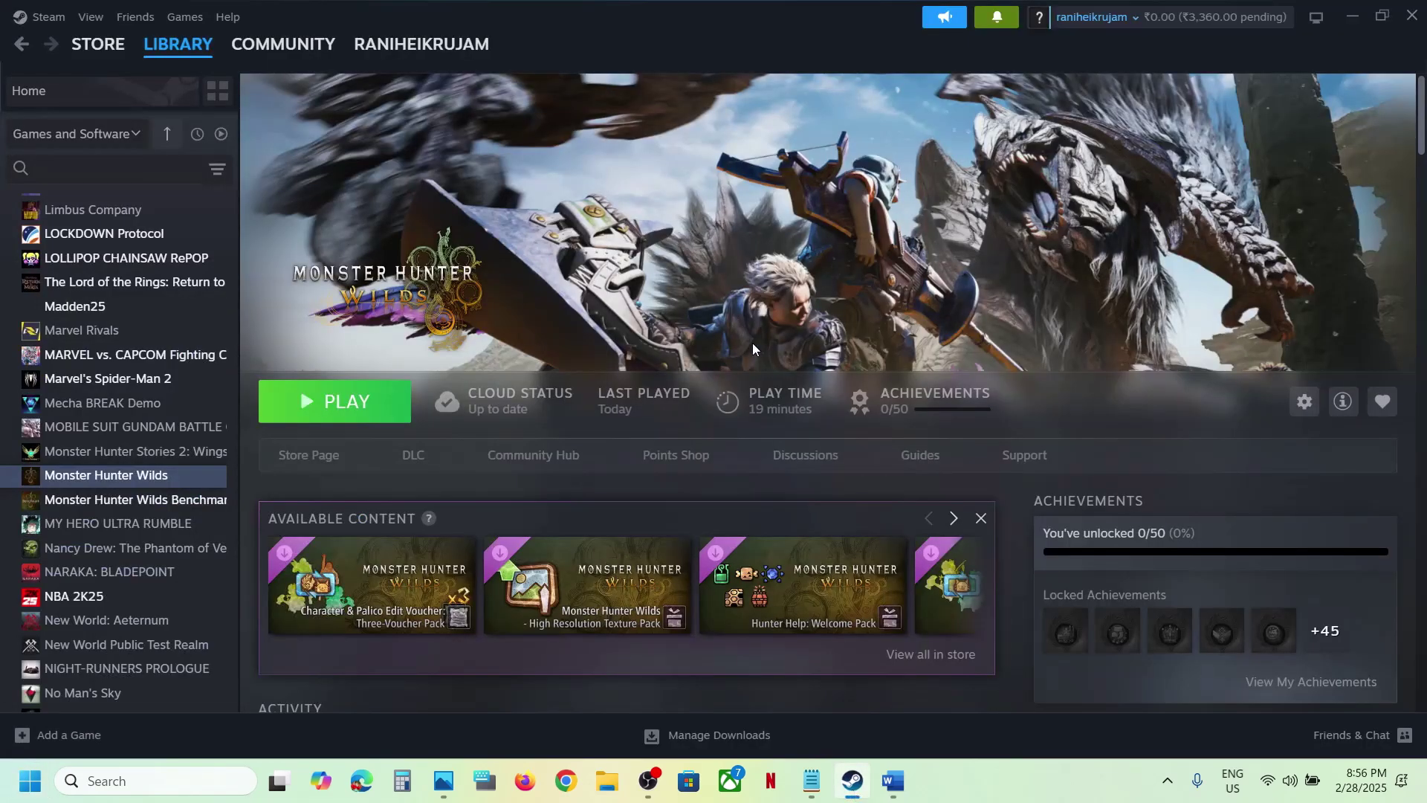
- Return to the Word document and select the Step 2 text about running the game as an administrator from the installation folder
{"action": "left_click", "coordinate": [895, 778]}
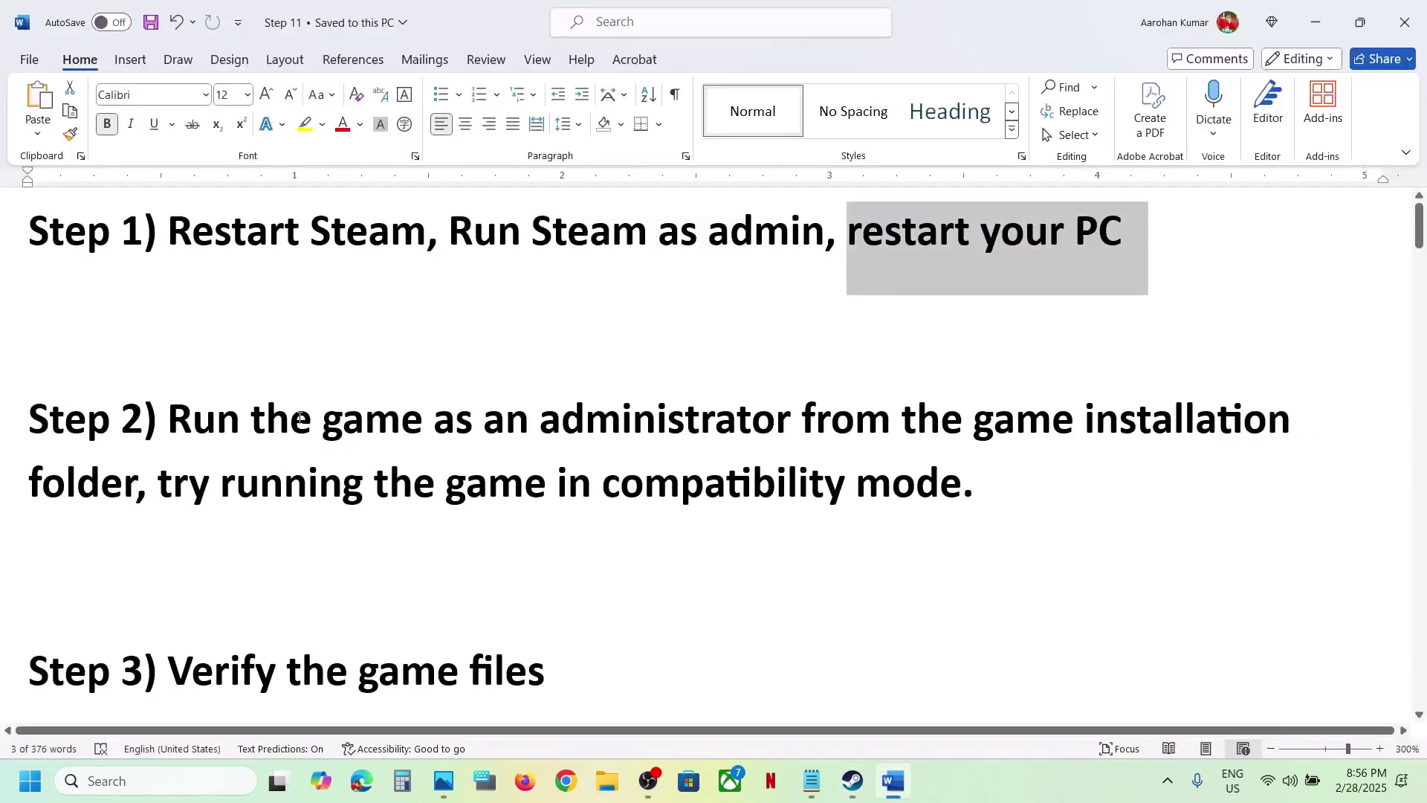
{"action": "left_click_drag", "start_coordinate": [198, 425], "coordinate": [74, 483]}
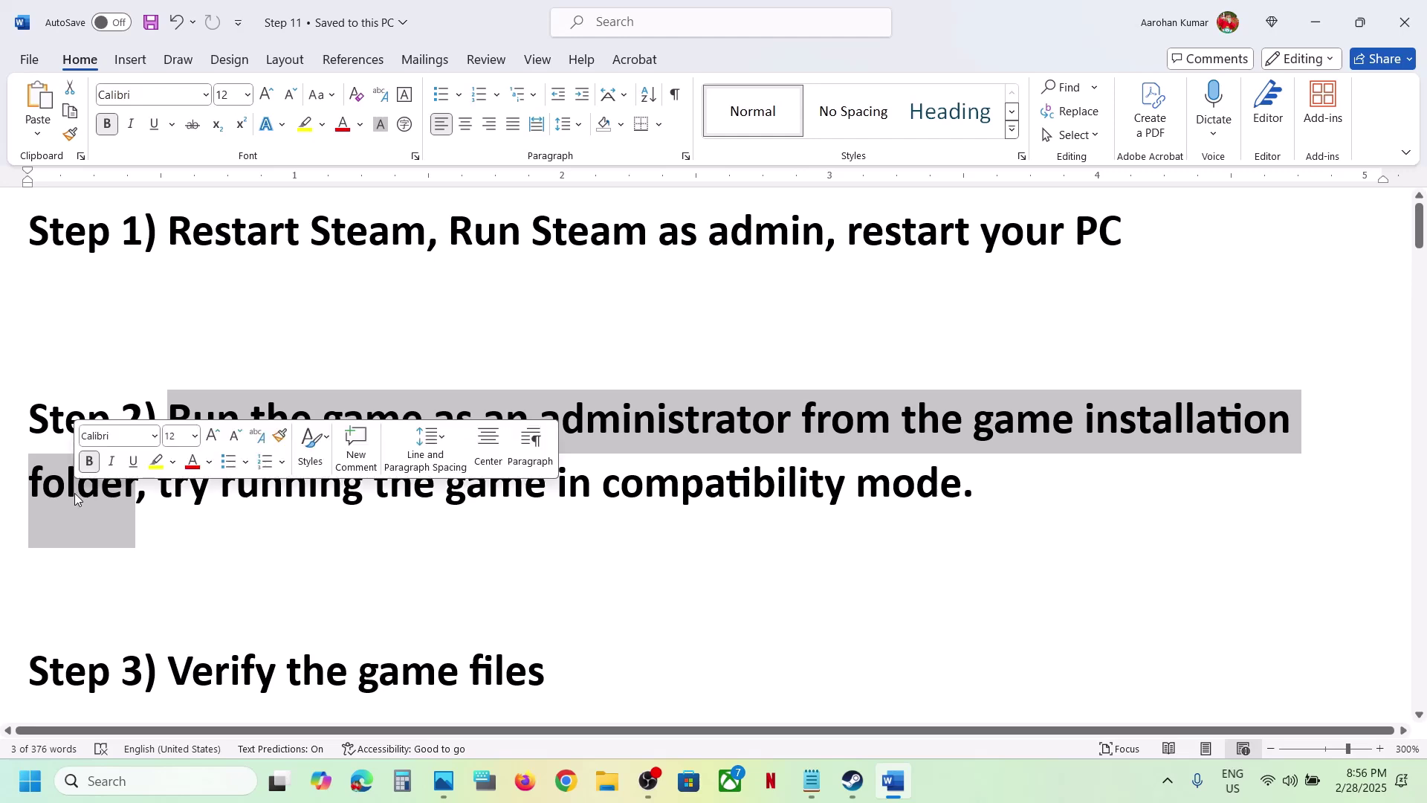
- Switch to Steam and browse the local files of Monster Hunter Wilds
{"action": "left_click", "coordinate": [853, 780]}
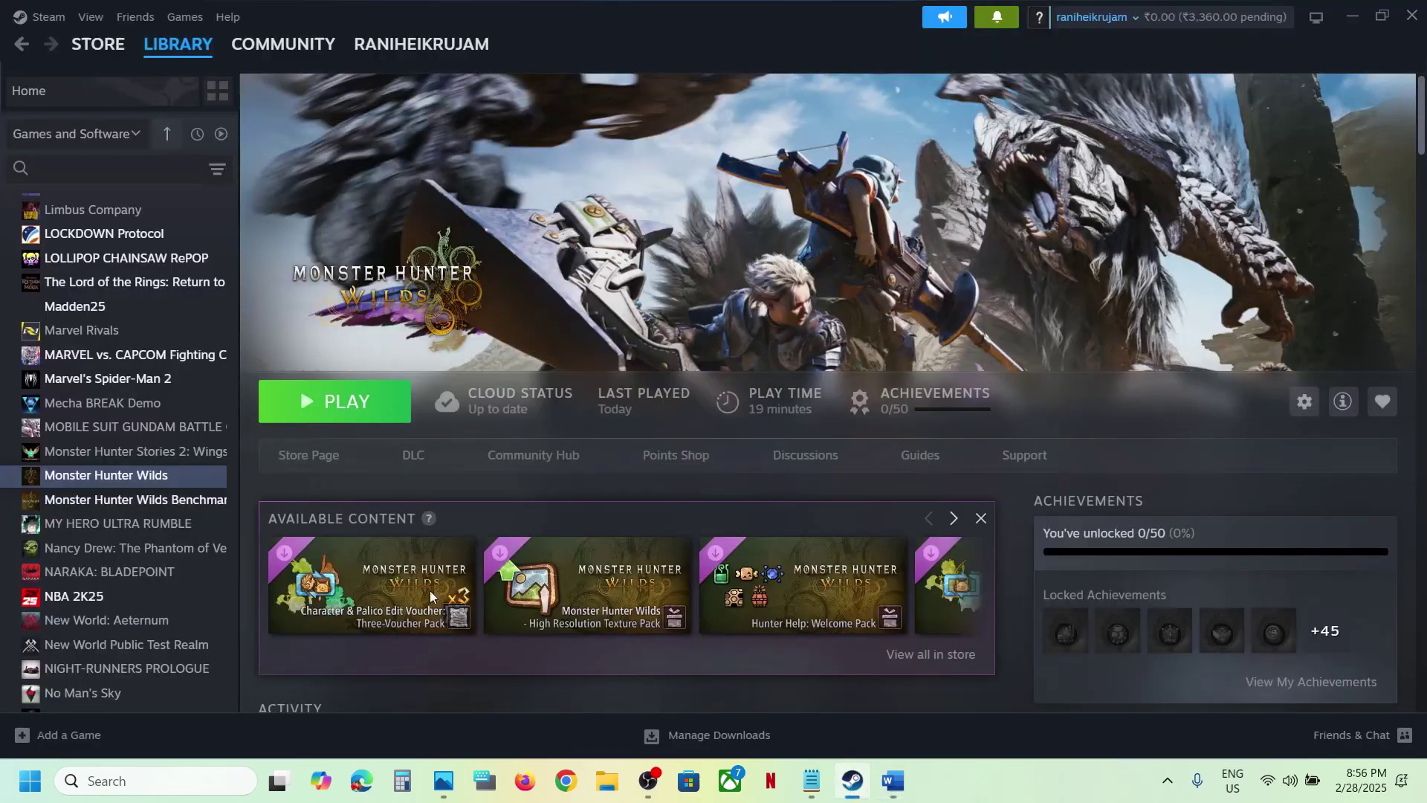
{"action": "right_click", "coordinate": [110, 482]}
{"action": "mouse_move", "coordinate": [178, 588]}
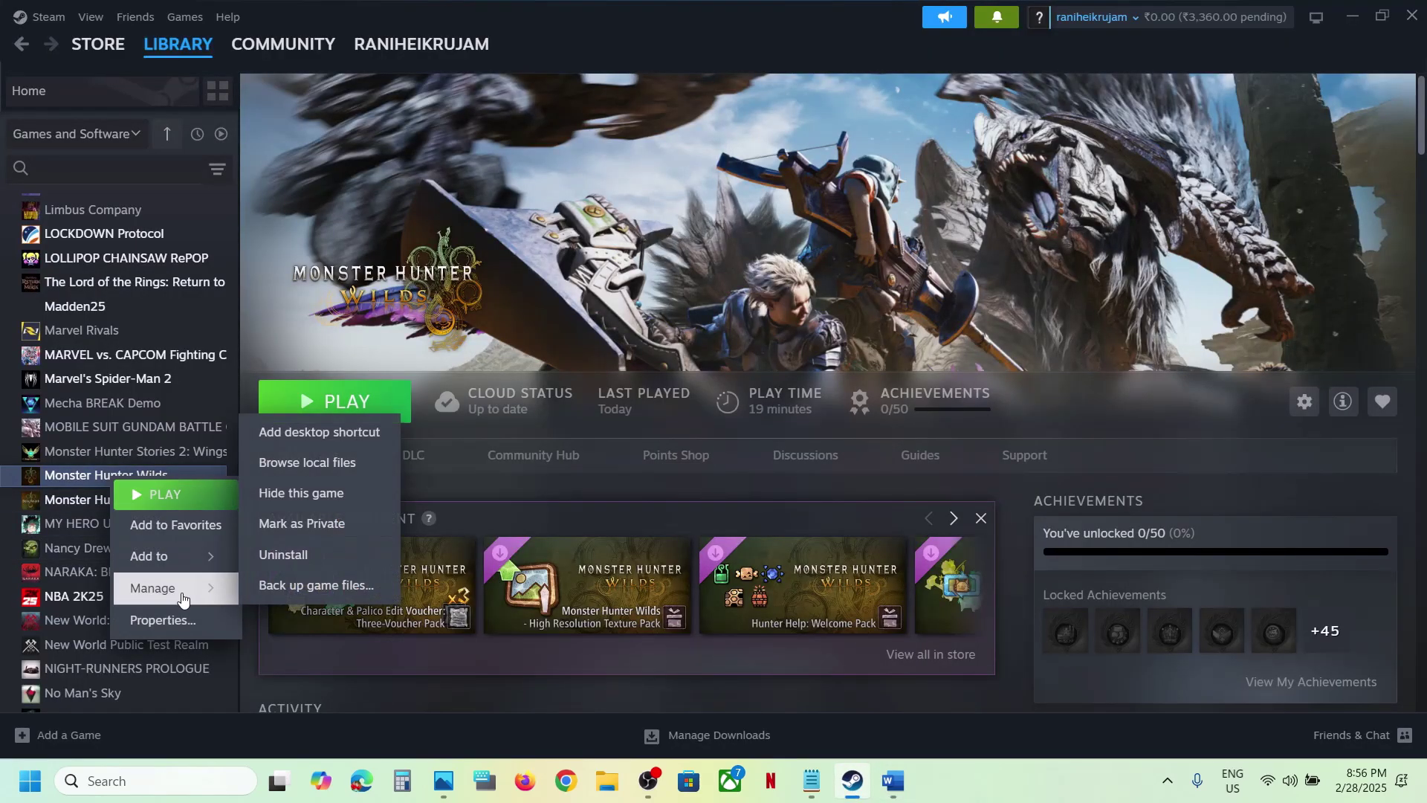
{"action": "left_click", "coordinate": [295, 472]}
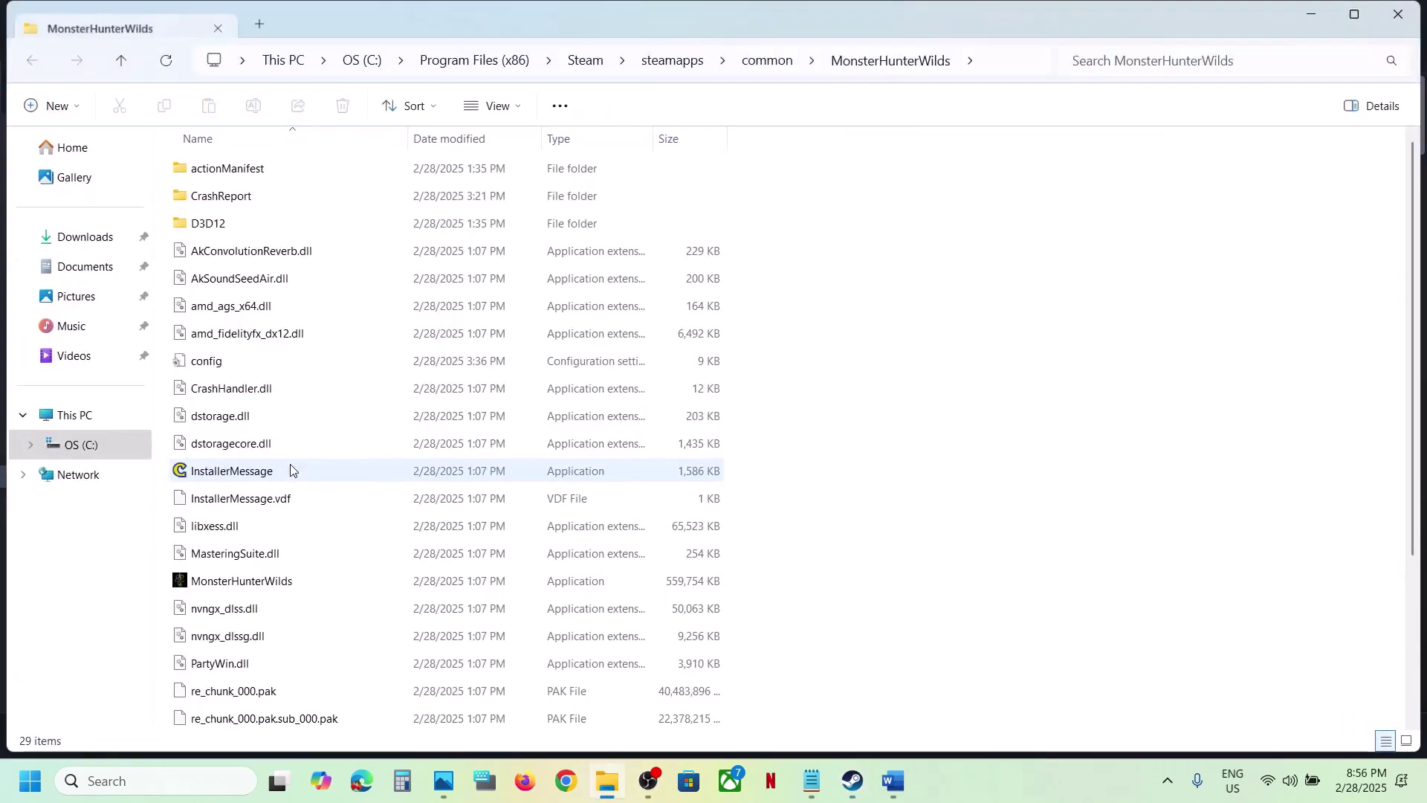
- Set the MonsterHunterWilds application to run as an administrator in its compatibility properties
{"action": "scroll", "coordinate": [290, 469], "scroll_direction": "down", "scroll_amount": 3}
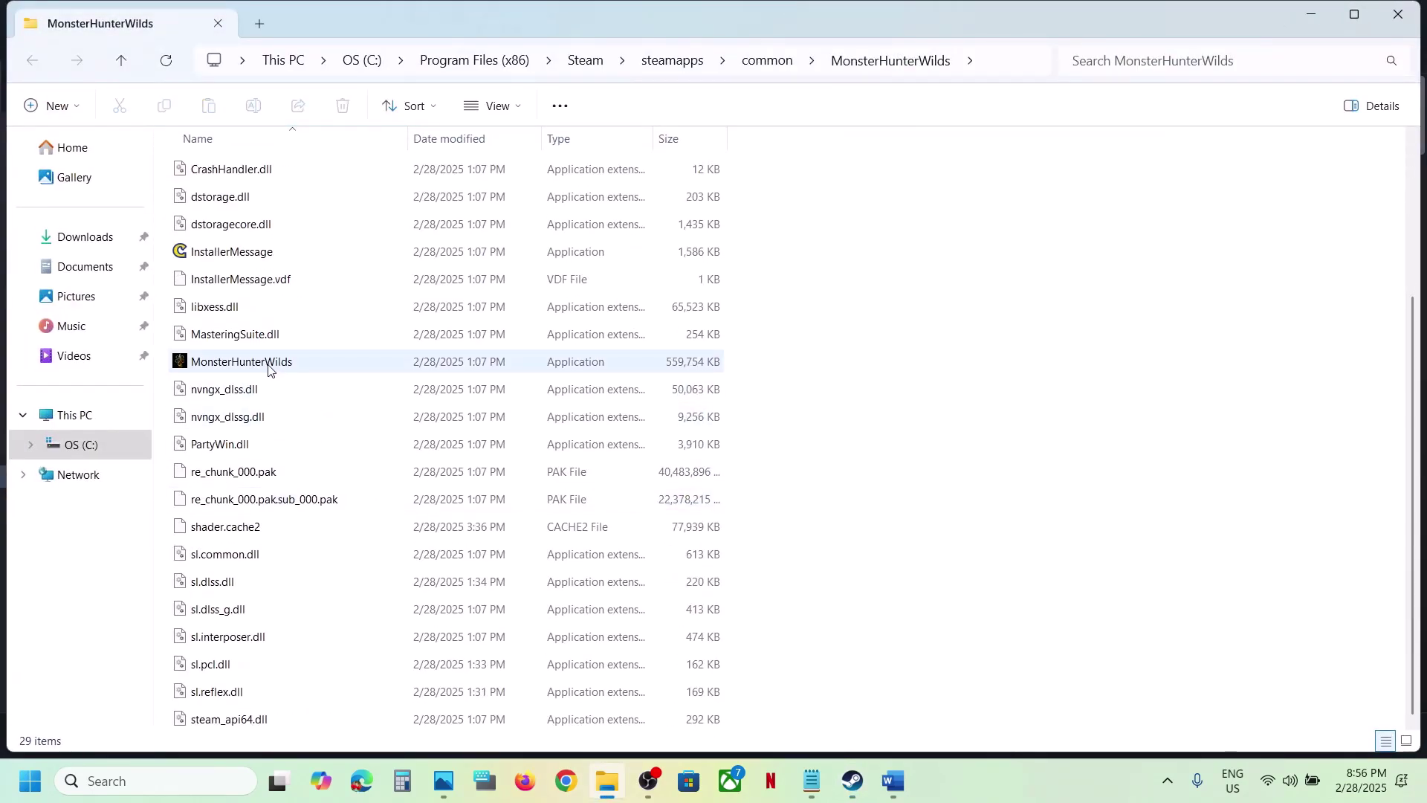
{"action": "mouse_move", "coordinate": [280, 369]}
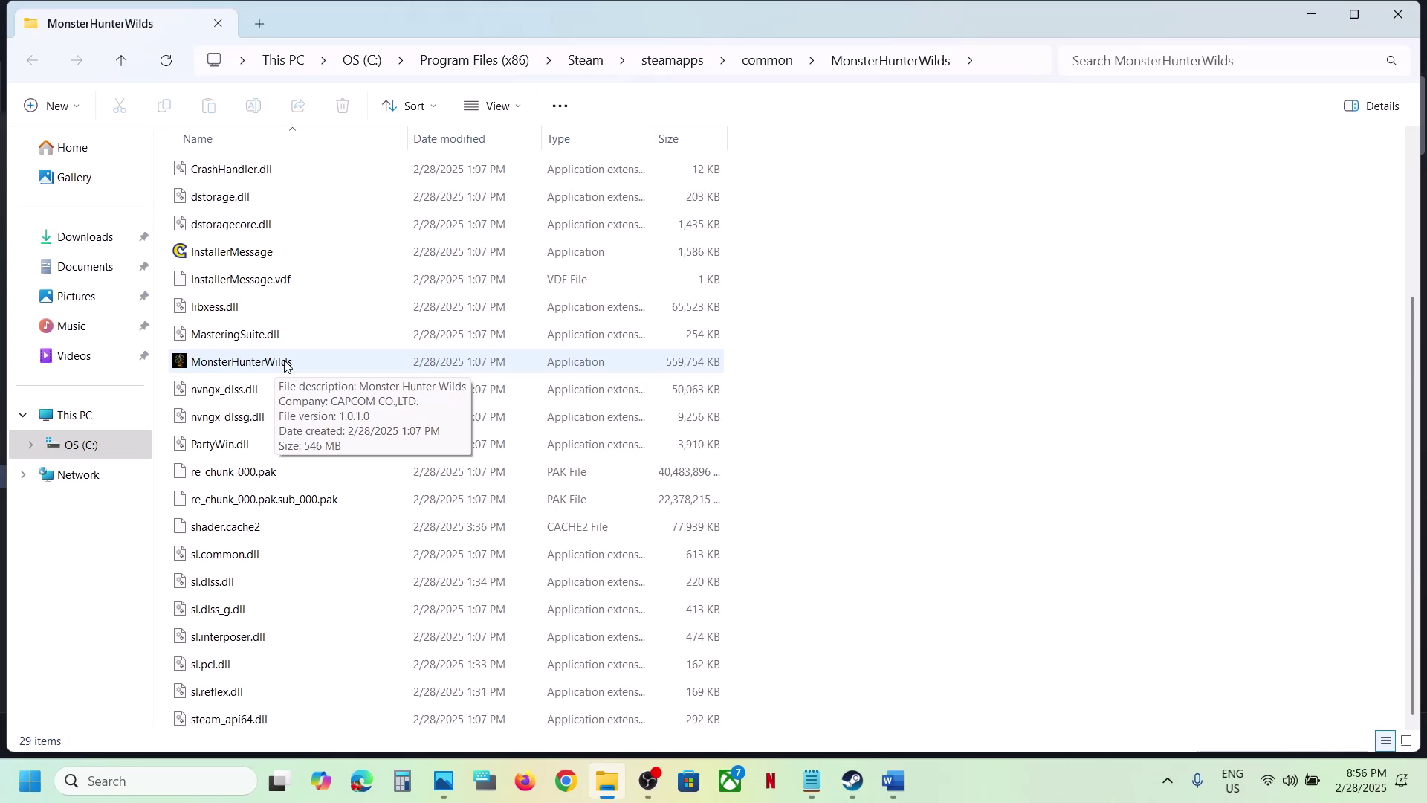
{"action": "right_click", "coordinate": [285, 364]}
{"action": "left_click", "coordinate": [386, 491]}
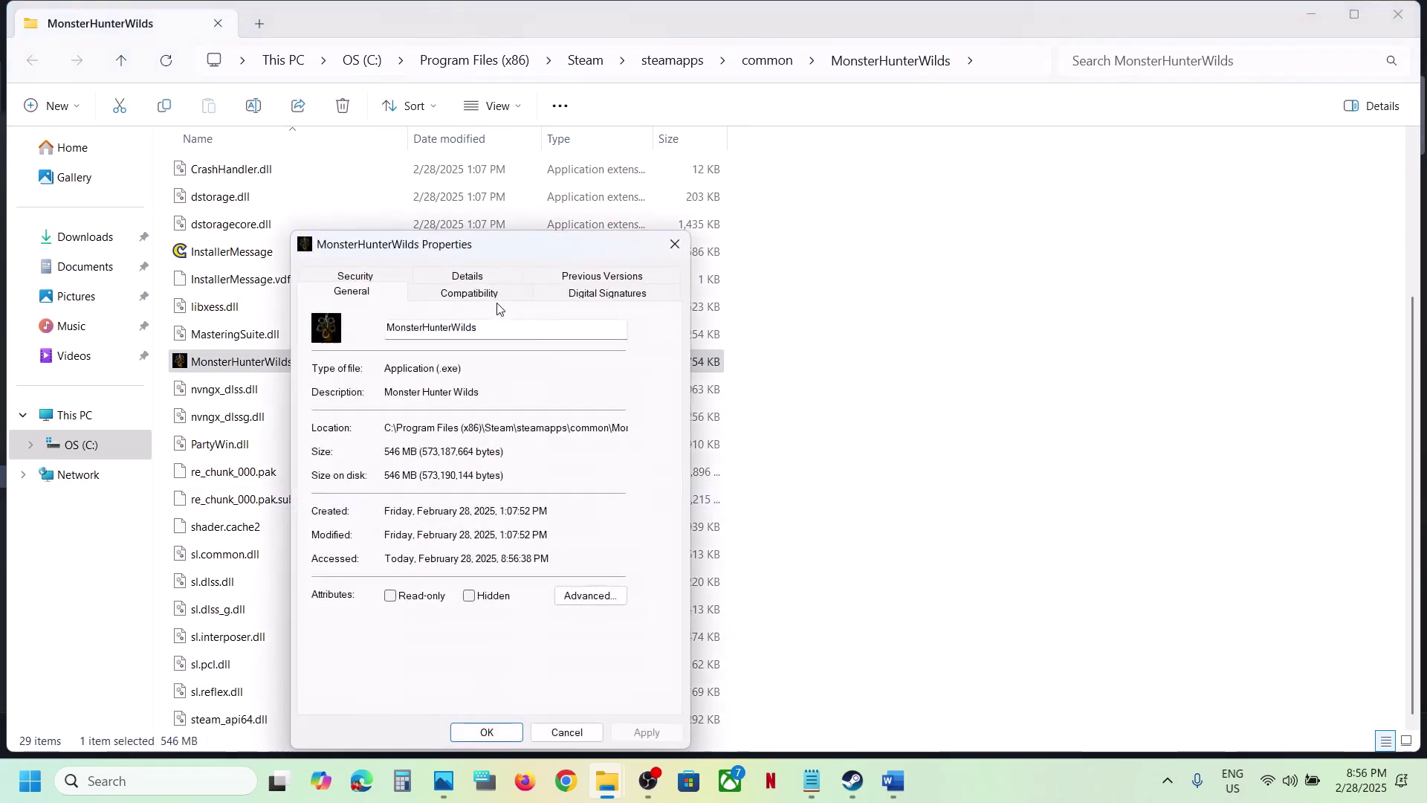
{"action": "left_click", "coordinate": [470, 293]}
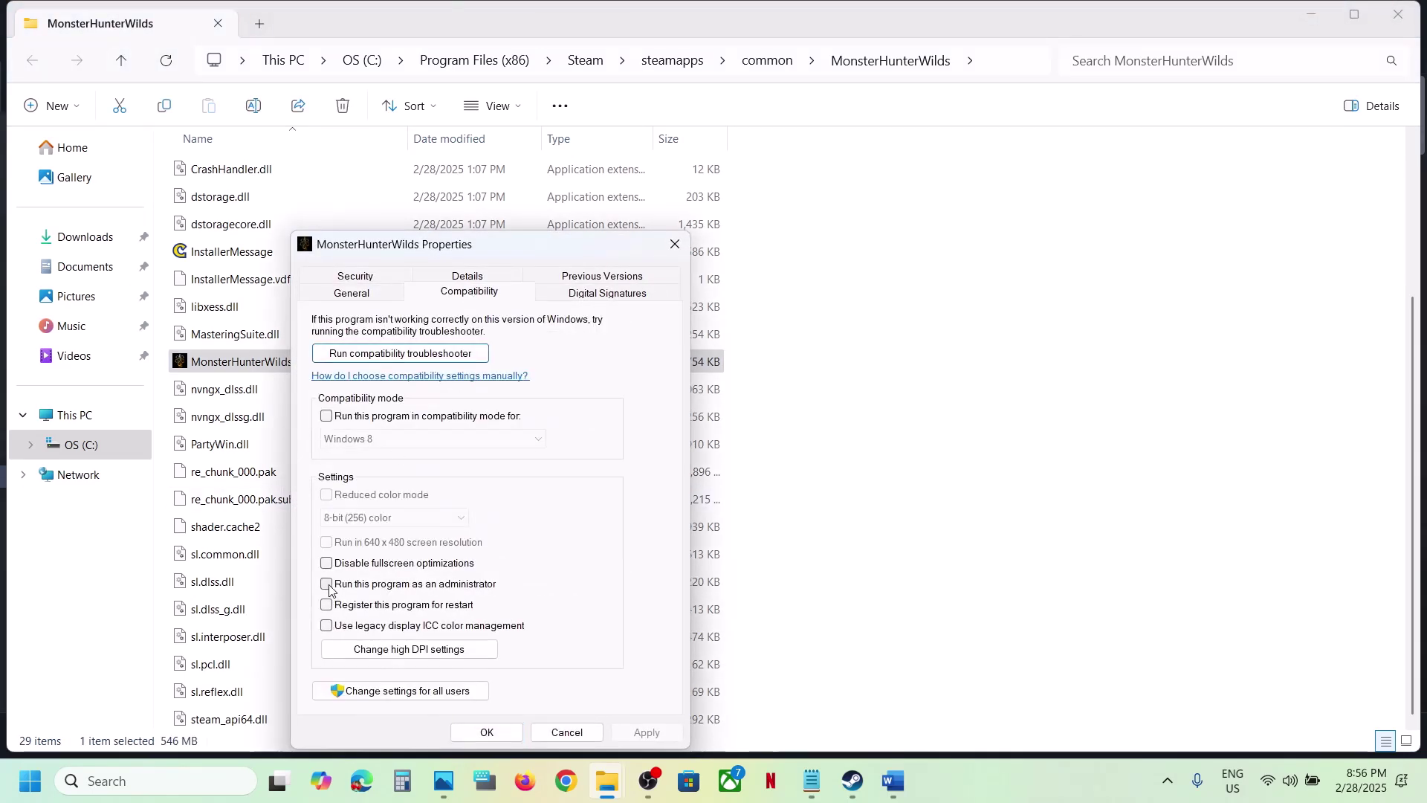
{"action": "left_click", "coordinate": [327, 585]}
{"action": "left_click", "coordinate": [628, 731]}
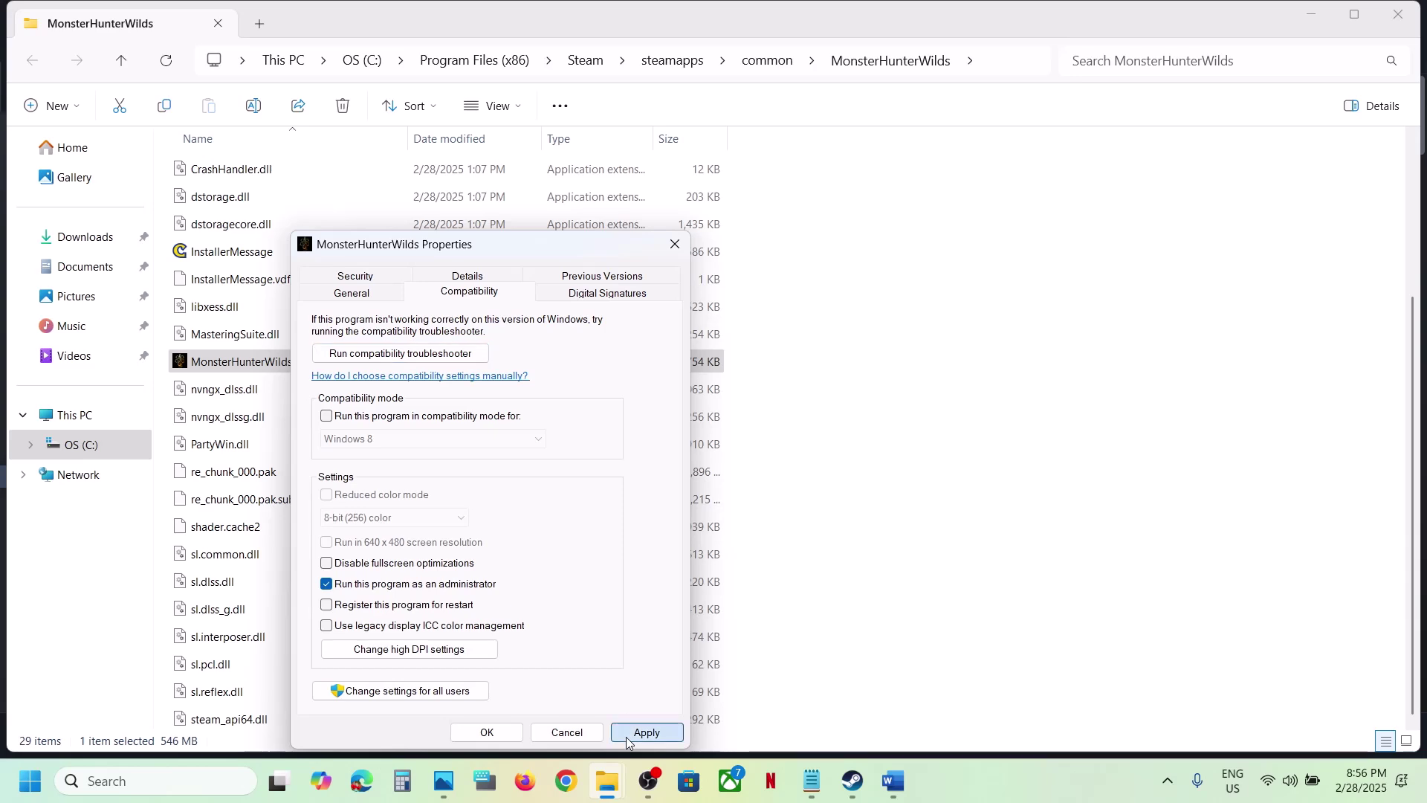
{"action": "left_click", "coordinate": [497, 732]}
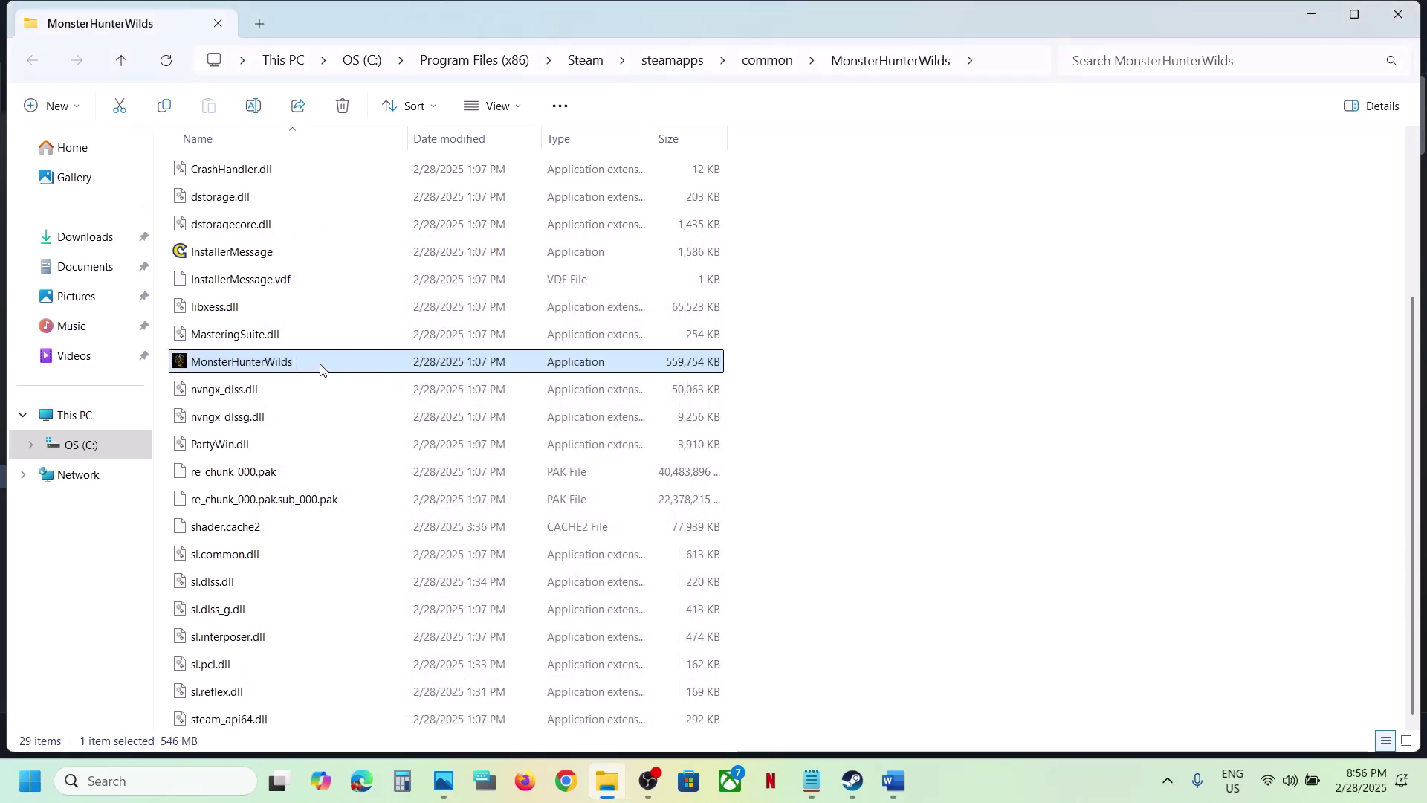
- Enable compatibility mode for Windows 8 in the MonsterHunterWilds application's properties
{"action": "right_click", "coordinate": [320, 369]}
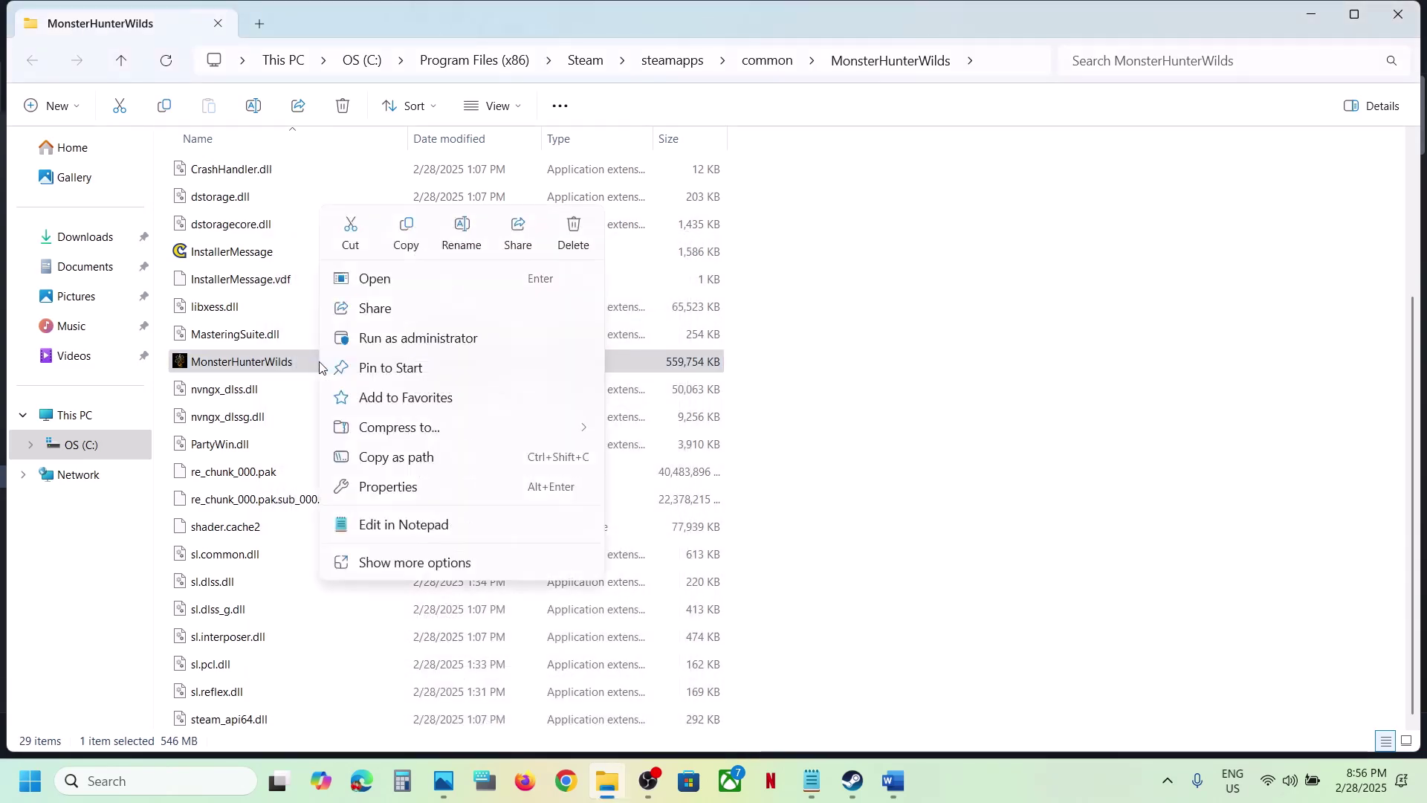
{"action": "left_click", "coordinate": [430, 491]}
{"action": "left_click", "coordinate": [467, 297]}
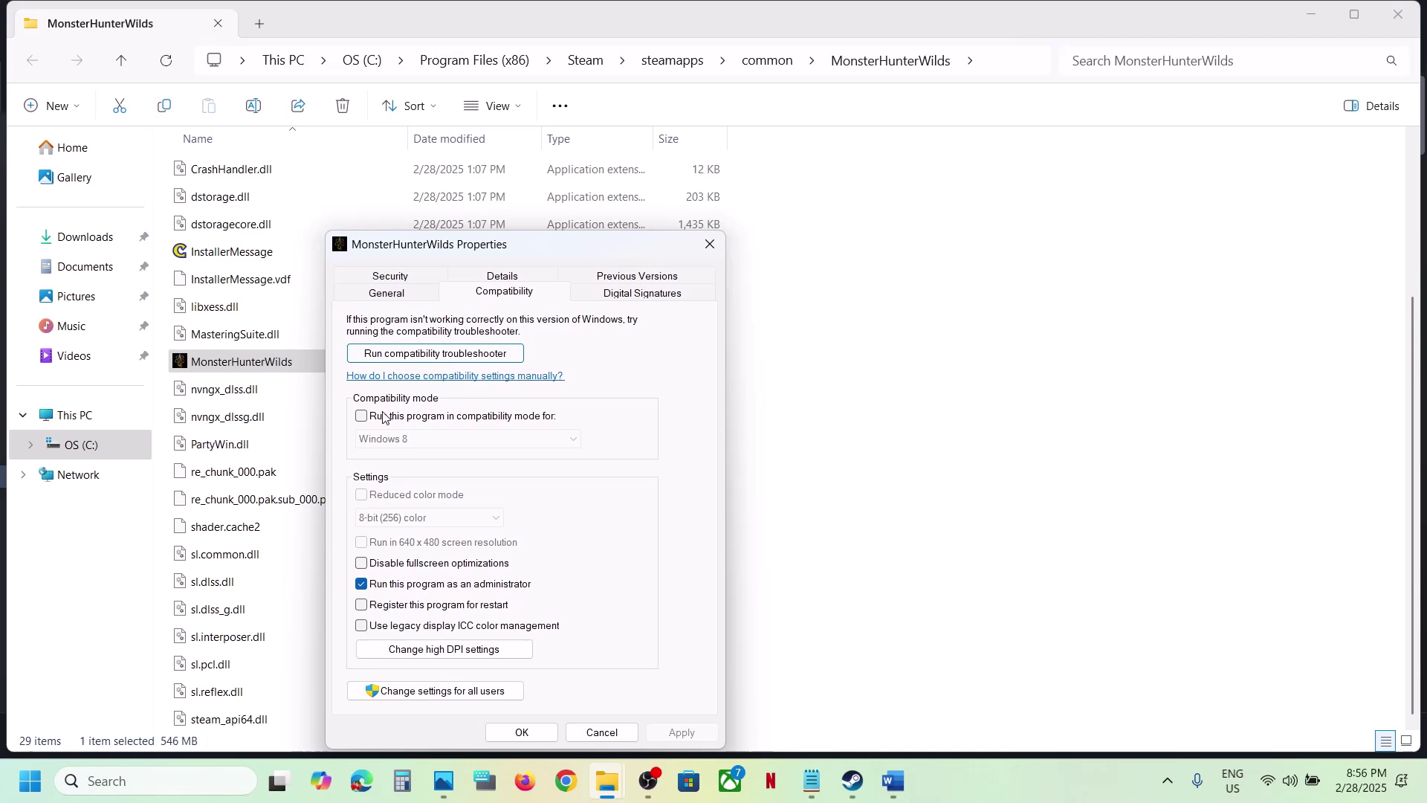
{"action": "left_click", "coordinate": [361, 416]}
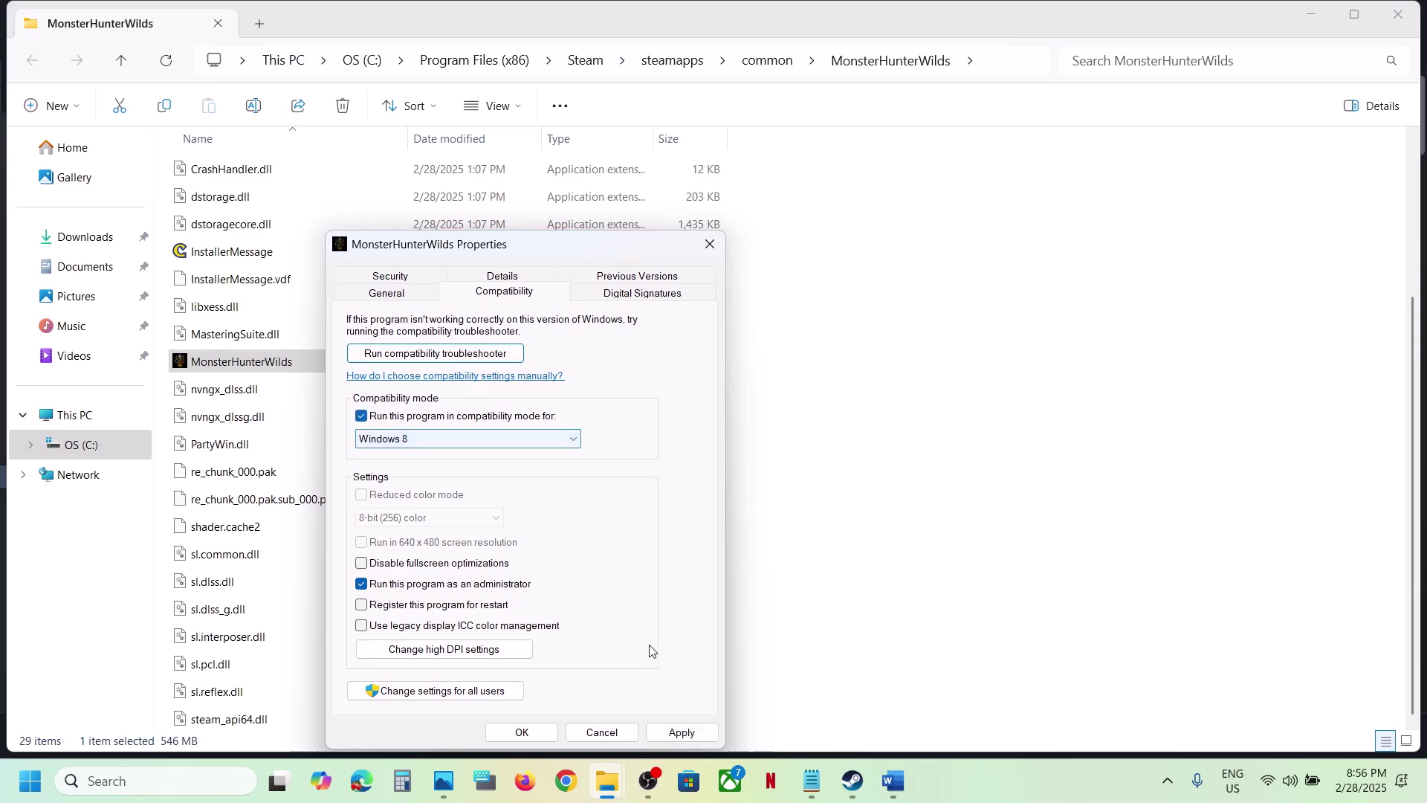
{"action": "left_click", "coordinate": [680, 732]}
{"action": "left_click", "coordinate": [521, 732]}
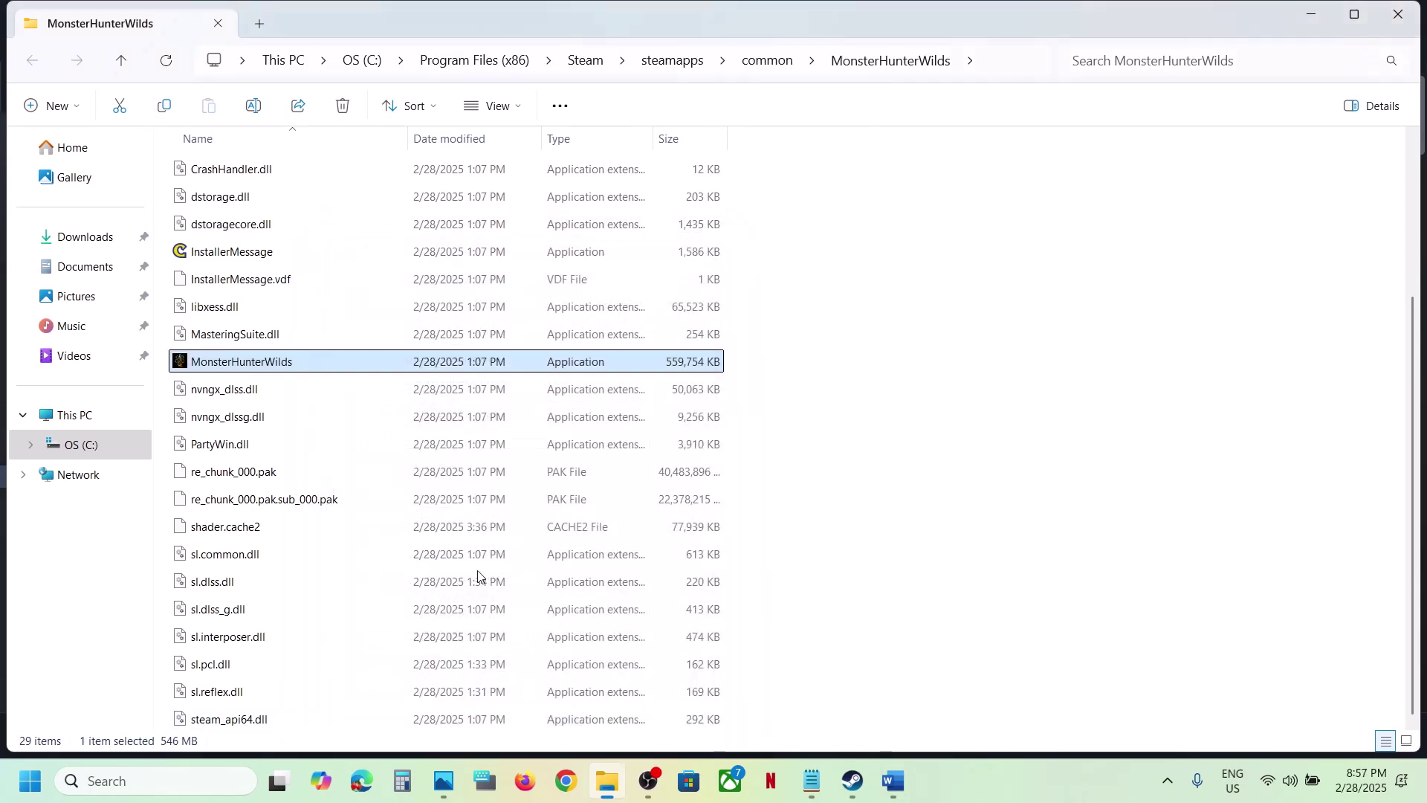
- Change the MonsterHunterWilds application's compatibility mode to Windows 7 and disable fullscreen optimizations
{"action": "right_click", "coordinate": [278, 371]}
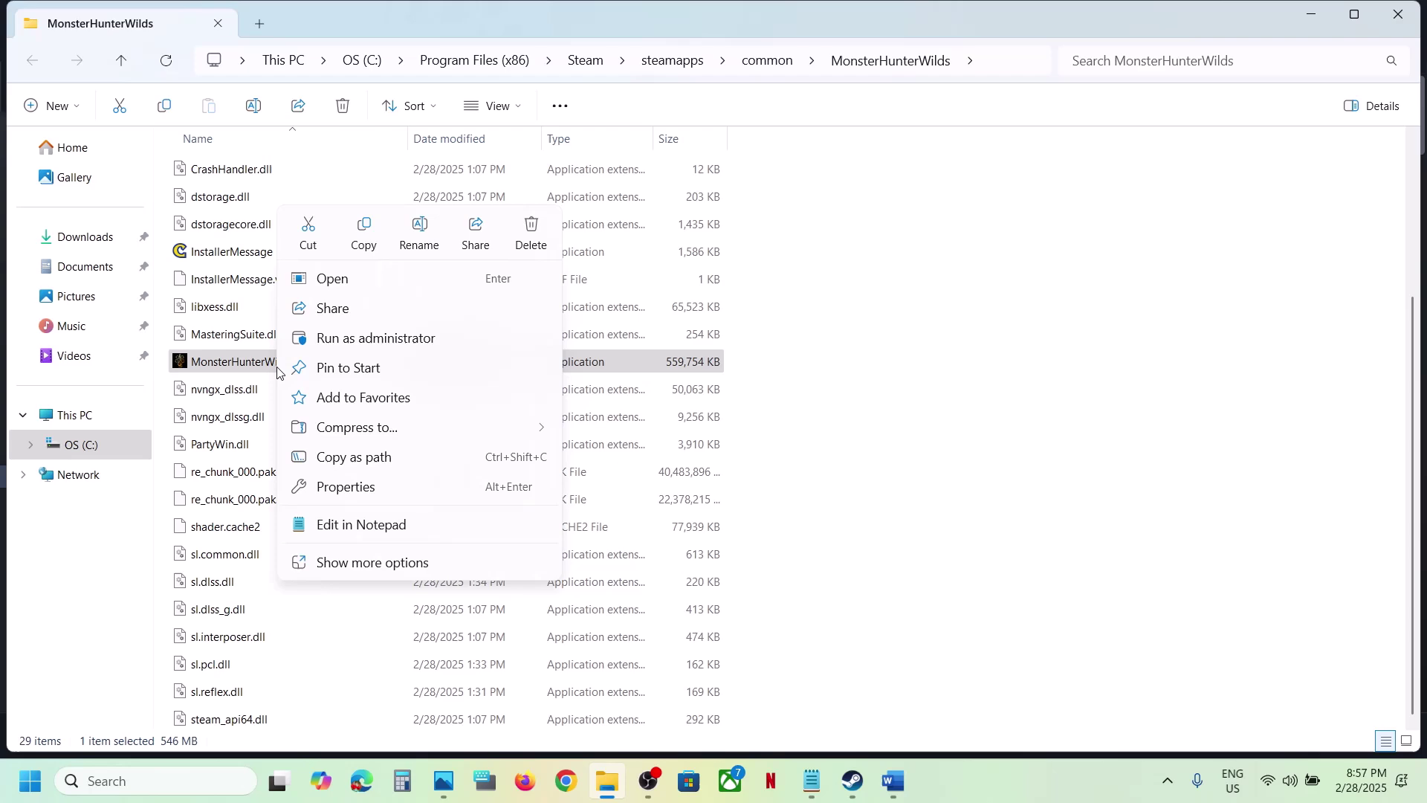
{"action": "left_click", "coordinate": [357, 487]}
{"action": "left_click", "coordinate": [479, 292]}
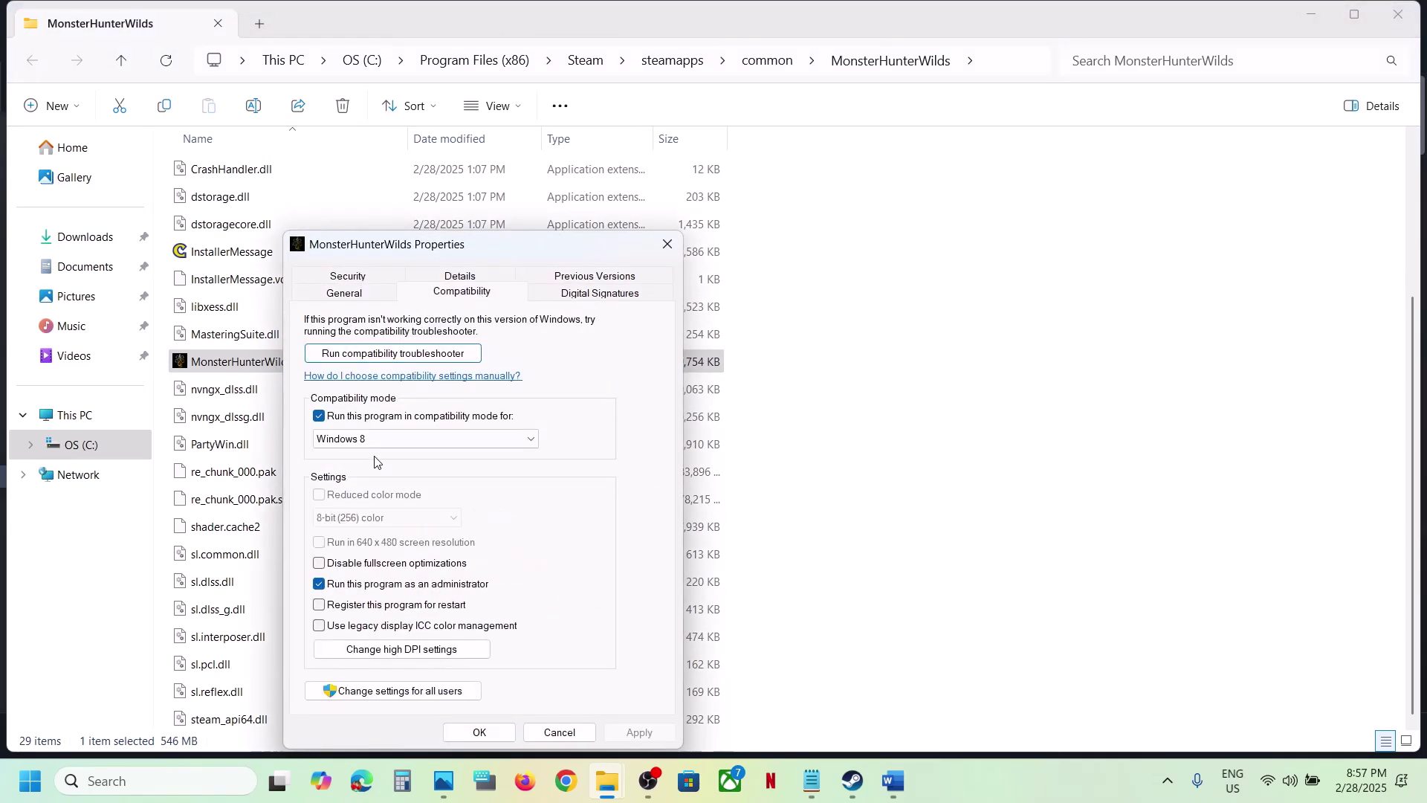
{"action": "left_click", "coordinate": [373, 439]}
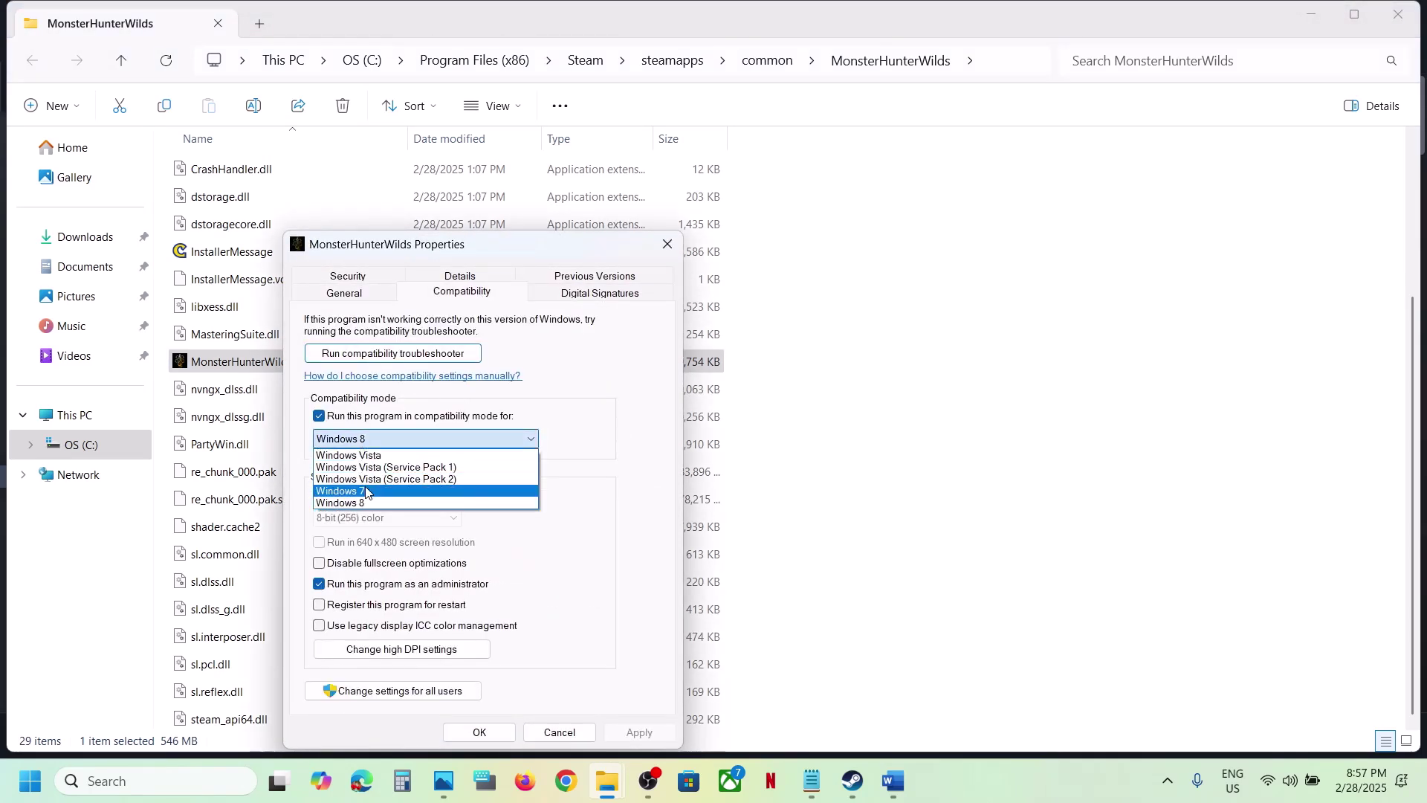
{"action": "left_click", "coordinate": [366, 491]}
{"action": "left_click", "coordinate": [639, 732]}
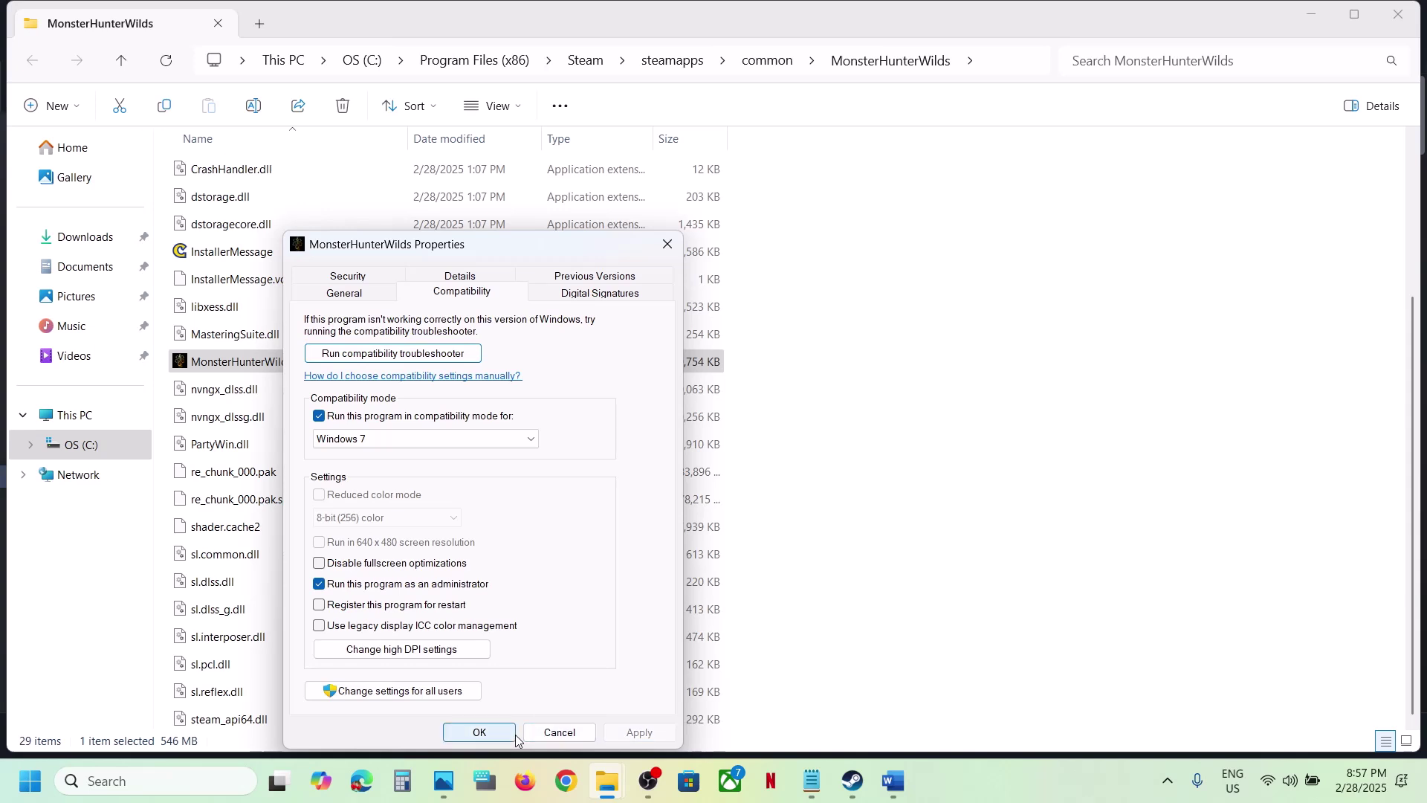
{"action": "left_click", "coordinate": [319, 564]}
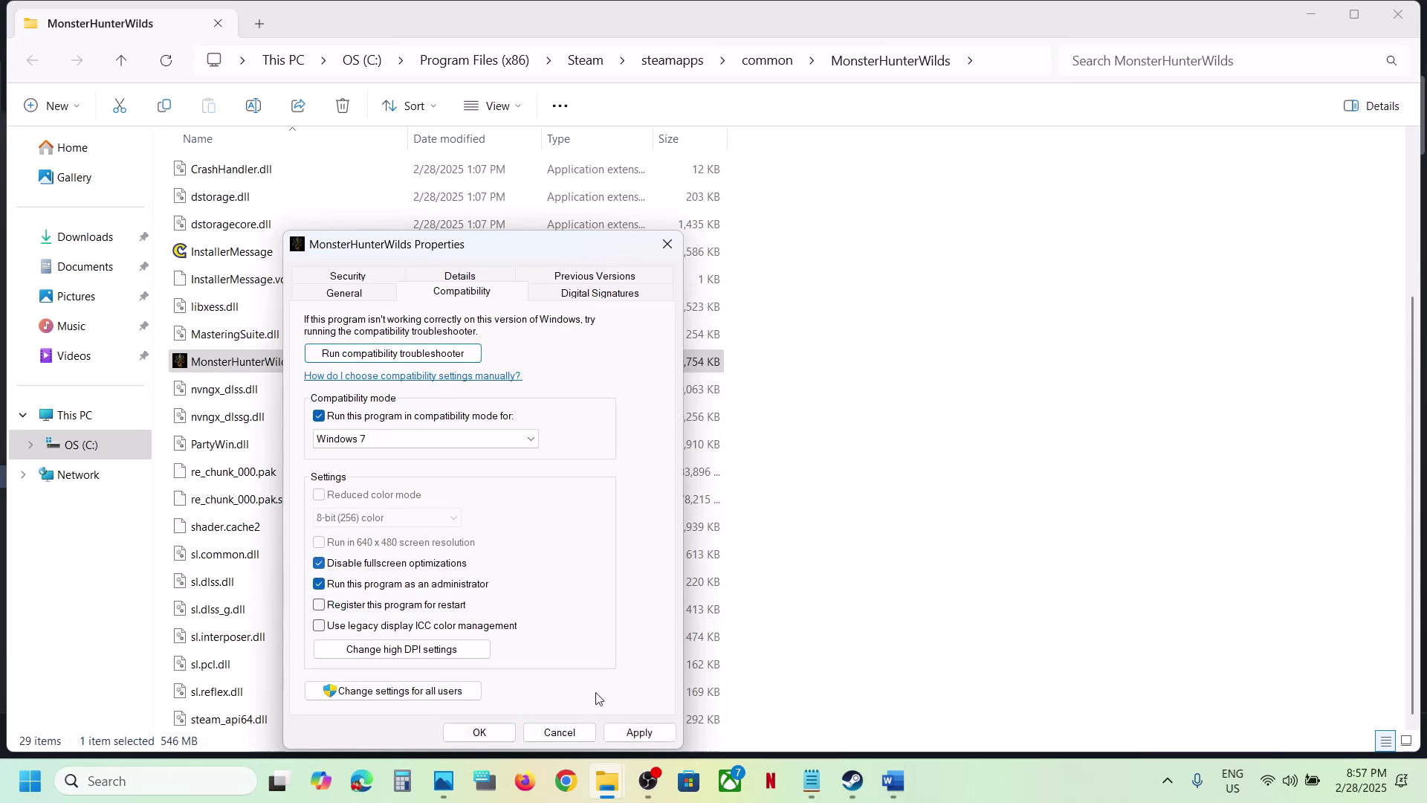
{"action": "left_click", "coordinate": [481, 732]}
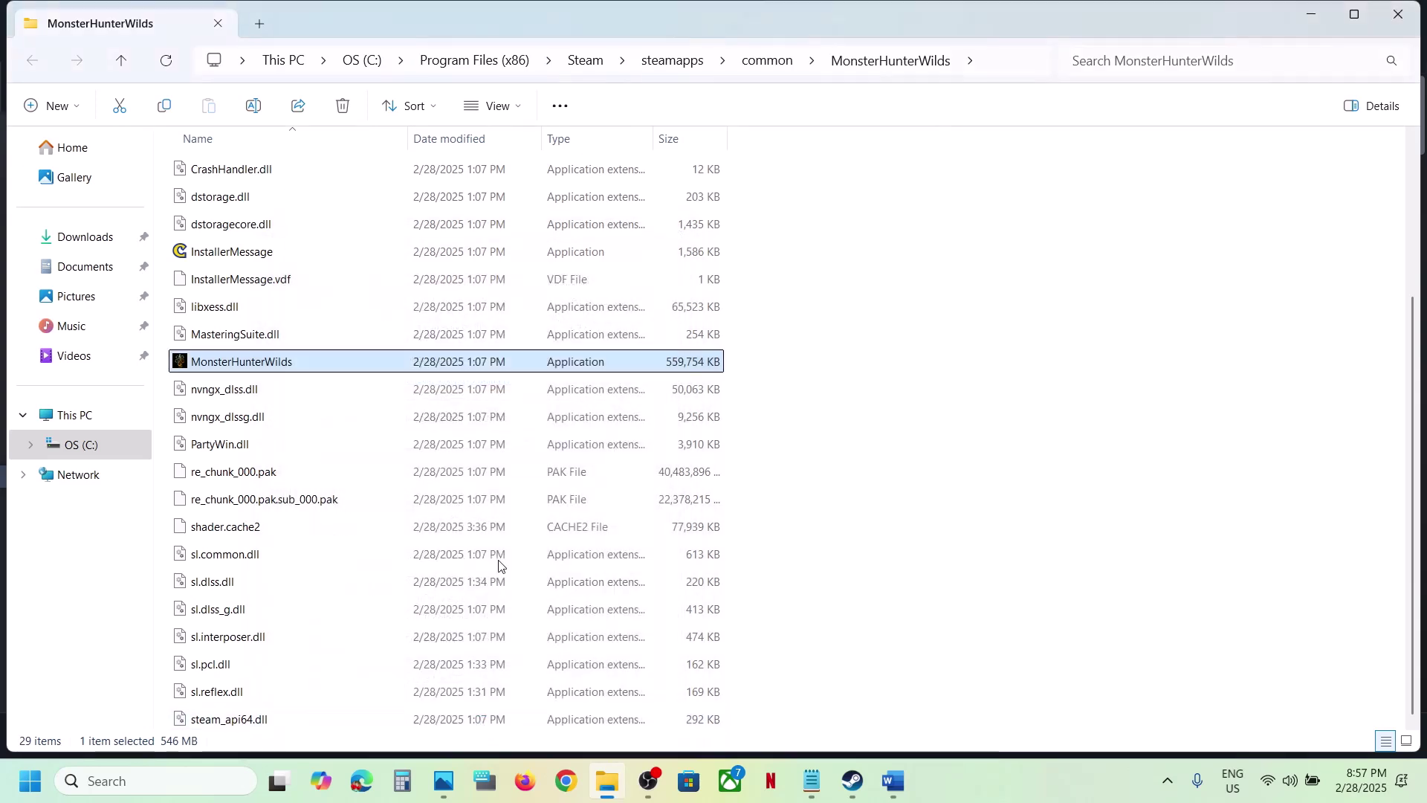
- Clear the compatibility mode, disable fullscreen optimizations and run as administrator options in the MonsterHunterWilds application's properties
{"action": "right_click", "coordinate": [320, 363]}
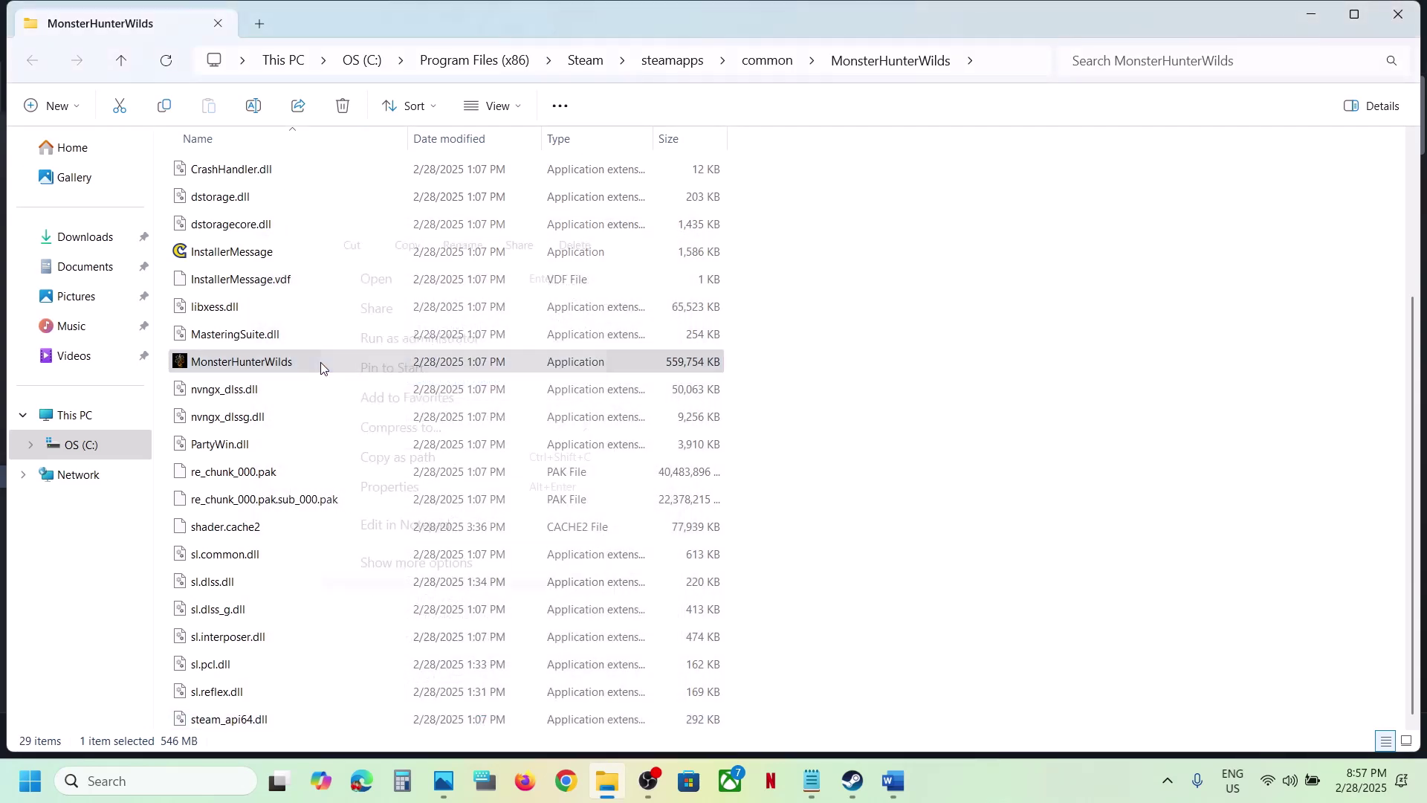
{"action": "left_click", "coordinate": [390, 487]}
{"action": "left_click", "coordinate": [482, 299]}
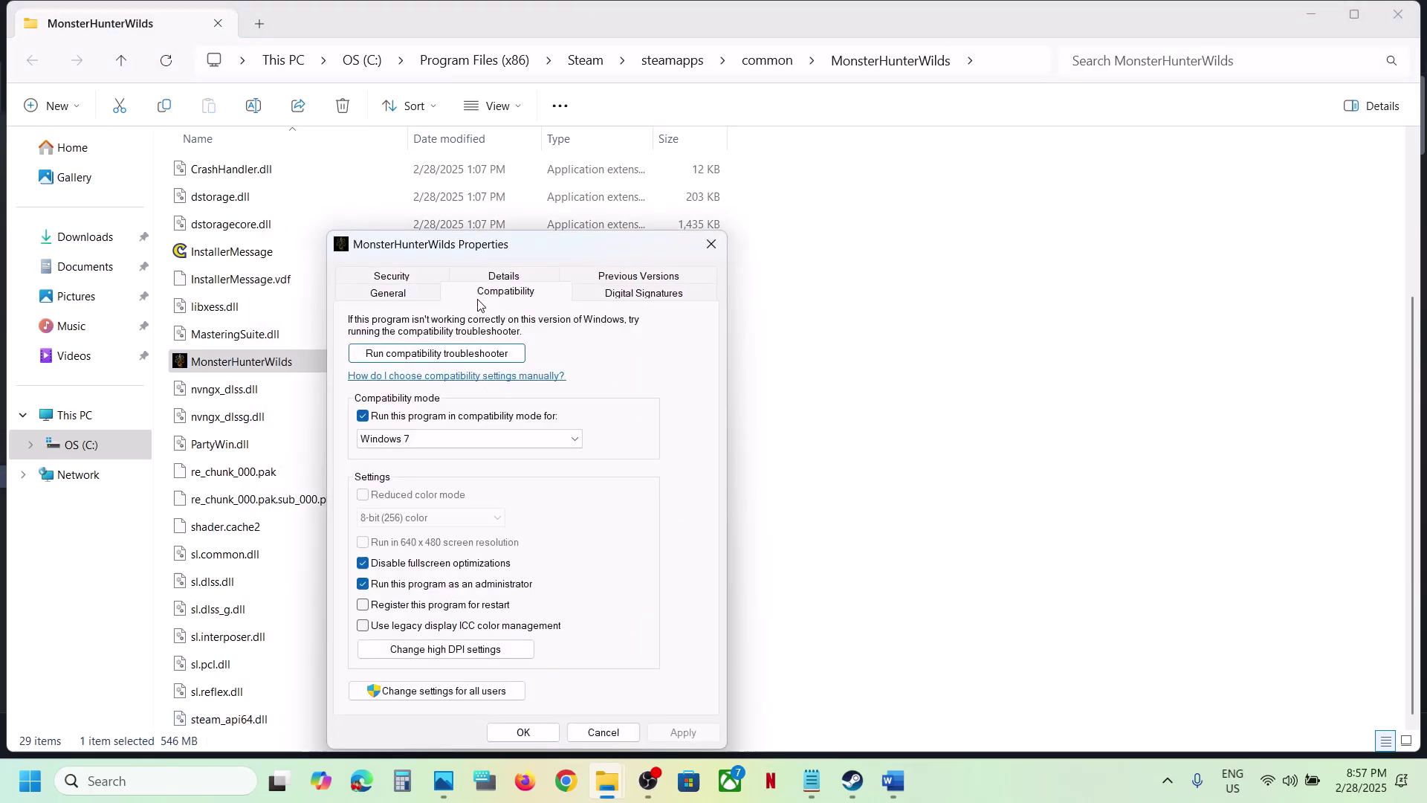
{"action": "left_click", "coordinate": [363, 416]}
{"action": "left_click", "coordinate": [362, 563]}
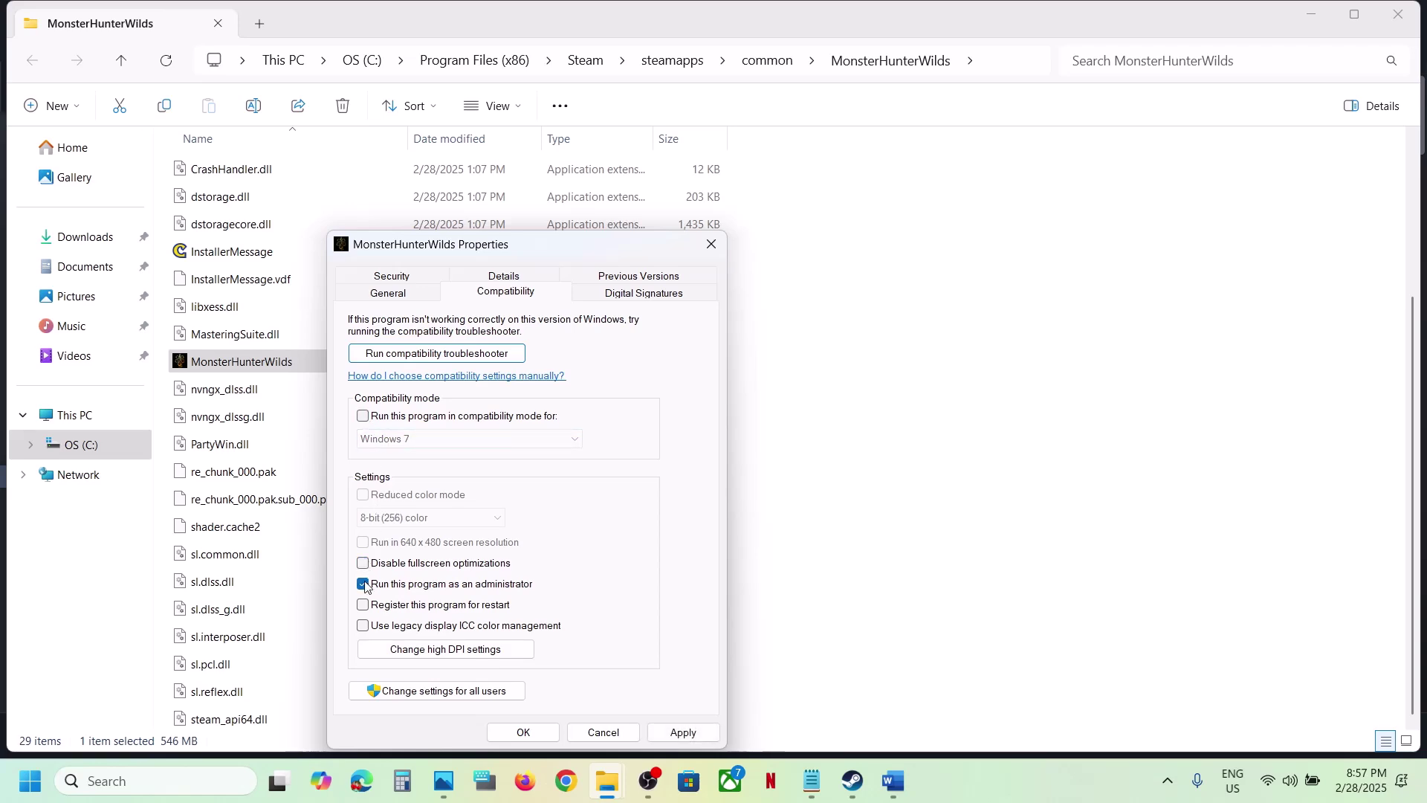
{"action": "left_click", "coordinate": [363, 584]}
{"action": "left_click", "coordinate": [682, 732]}
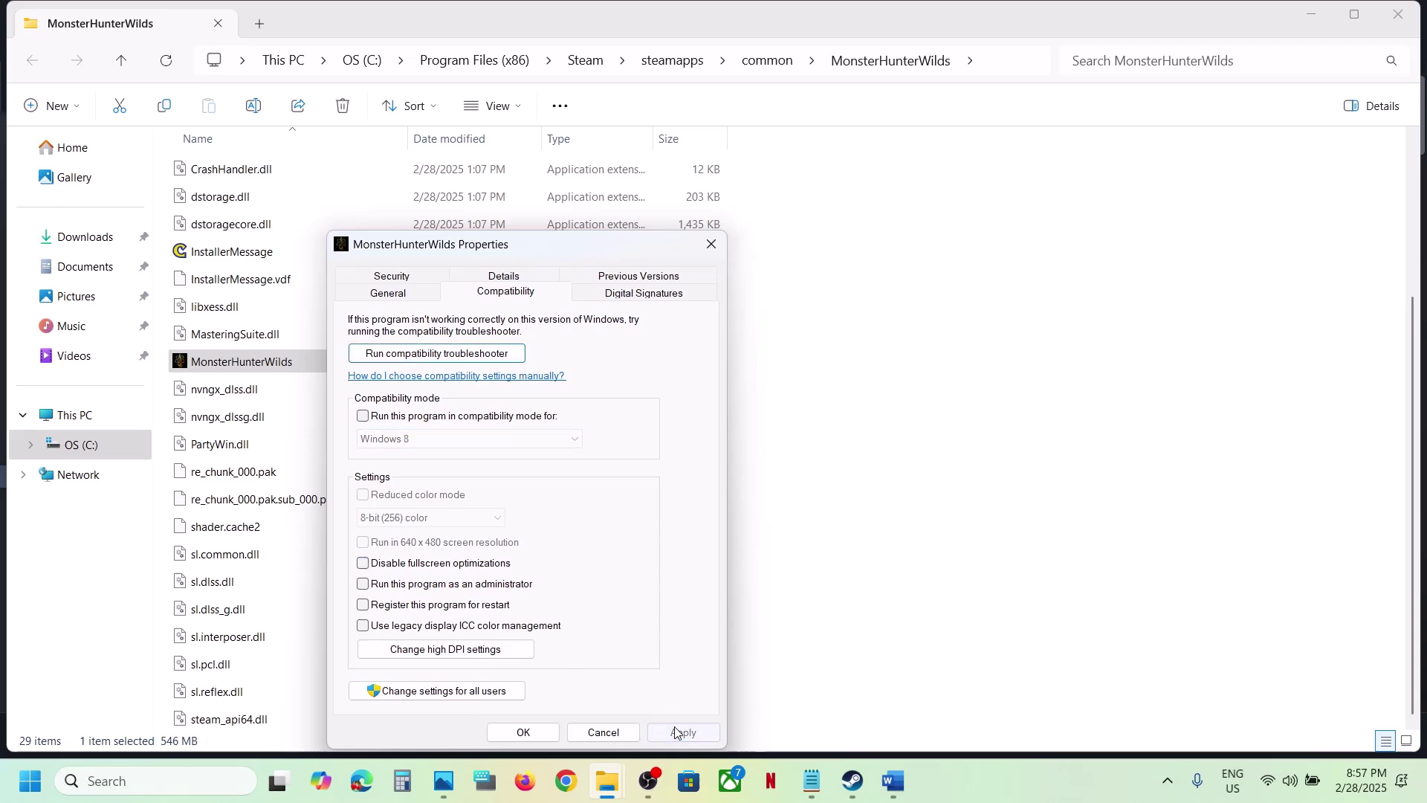
{"action": "left_click", "coordinate": [524, 732]}
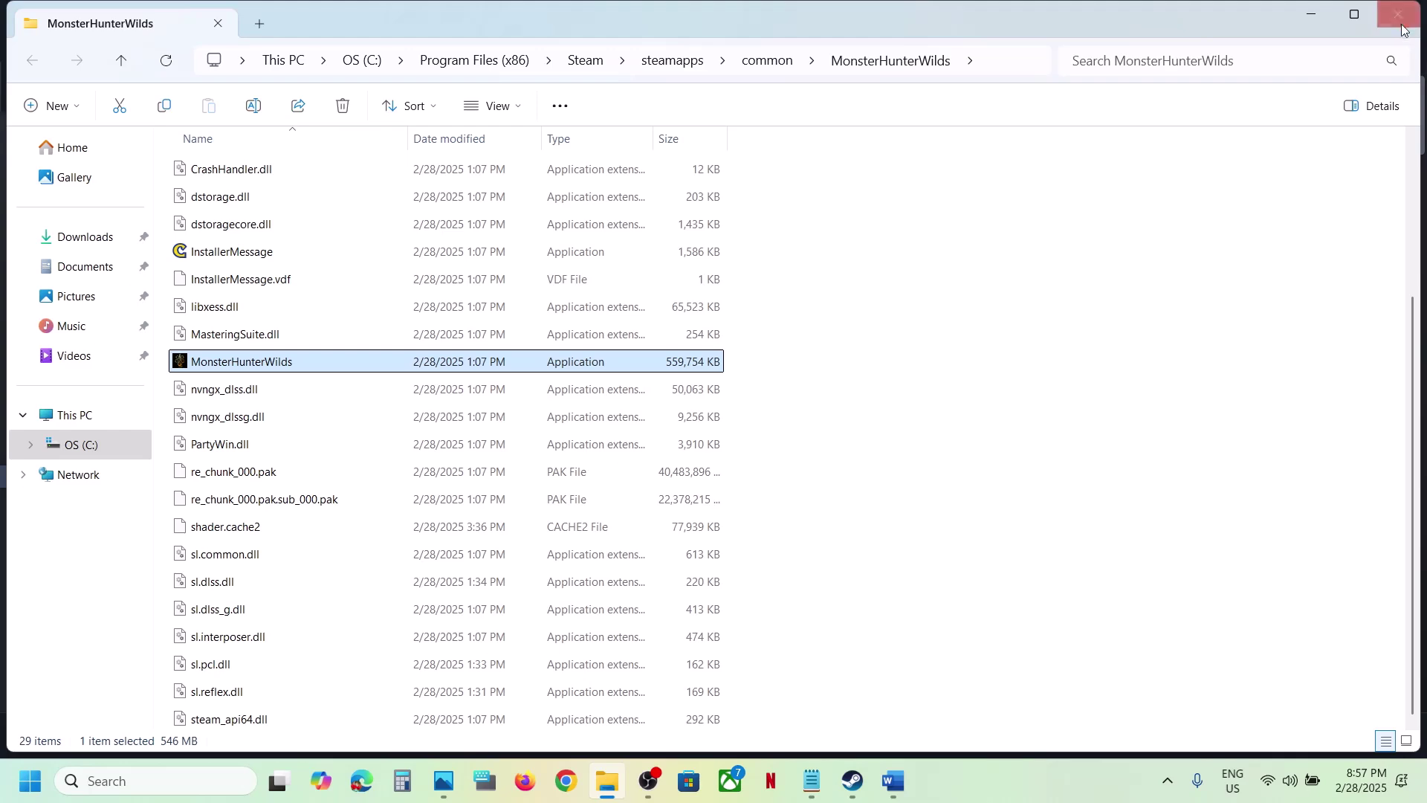
- Close the MonsterHunterWilds folder and go over step 3, verifying the game files, in the Word troubleshooting document
{"action": "left_click", "coordinate": [1399, 16]}
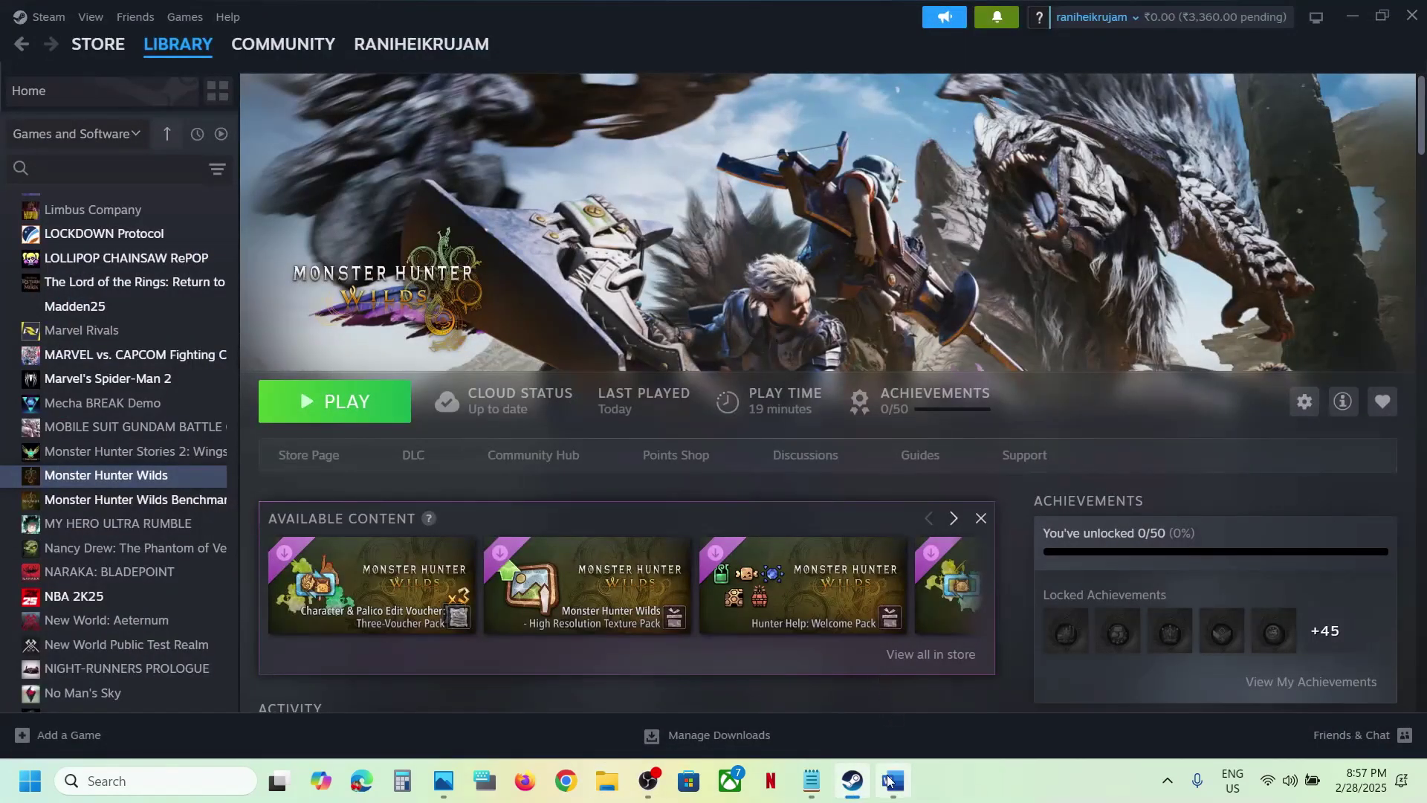
{"action": "left_click", "coordinate": [888, 781]}
{"action": "scroll", "coordinate": [373, 574], "scroll_direction": "down", "scroll_amount": 1}
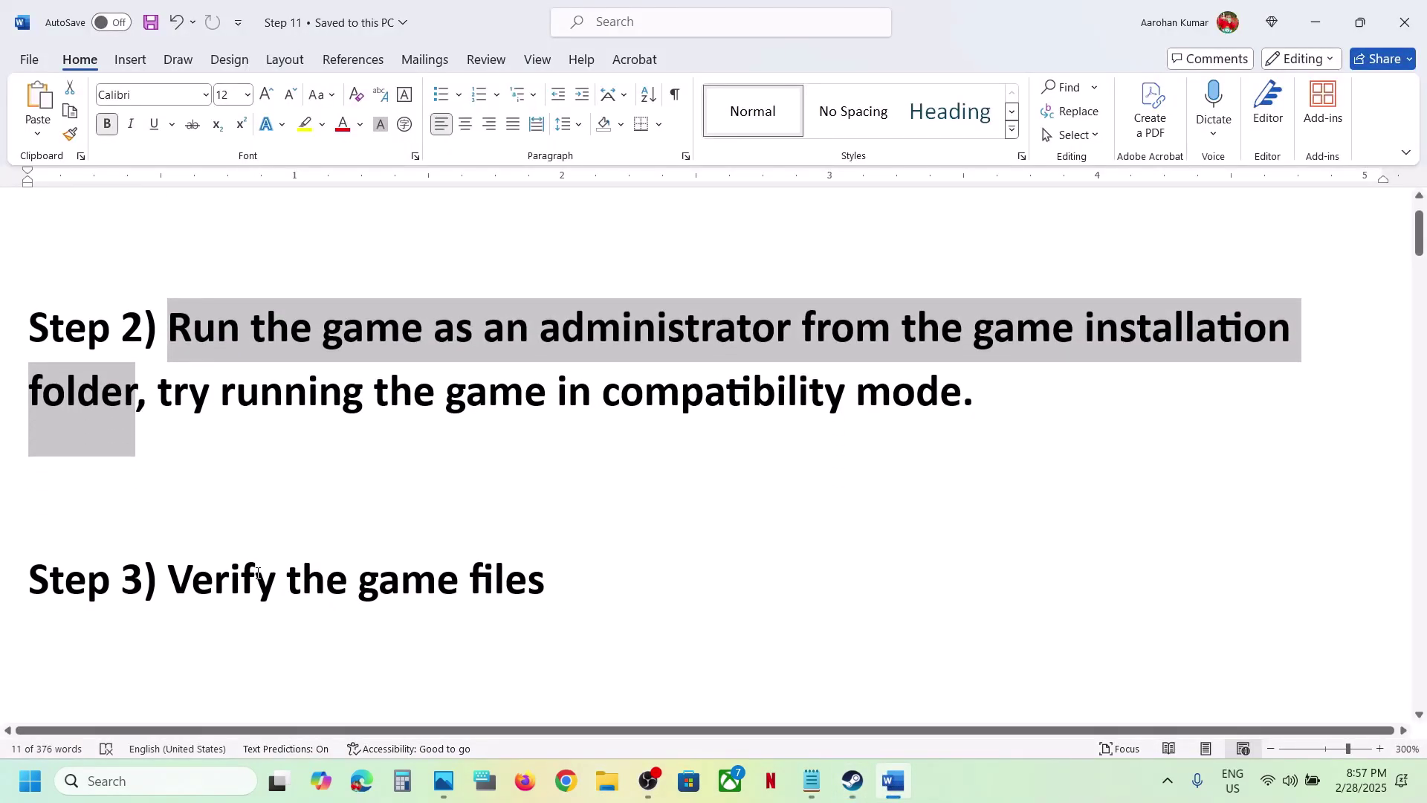
{"action": "left_click_drag", "start_coordinate": [286, 583], "coordinate": [768, 518]}
{"action": "left_click", "coordinate": [1315, 22]}
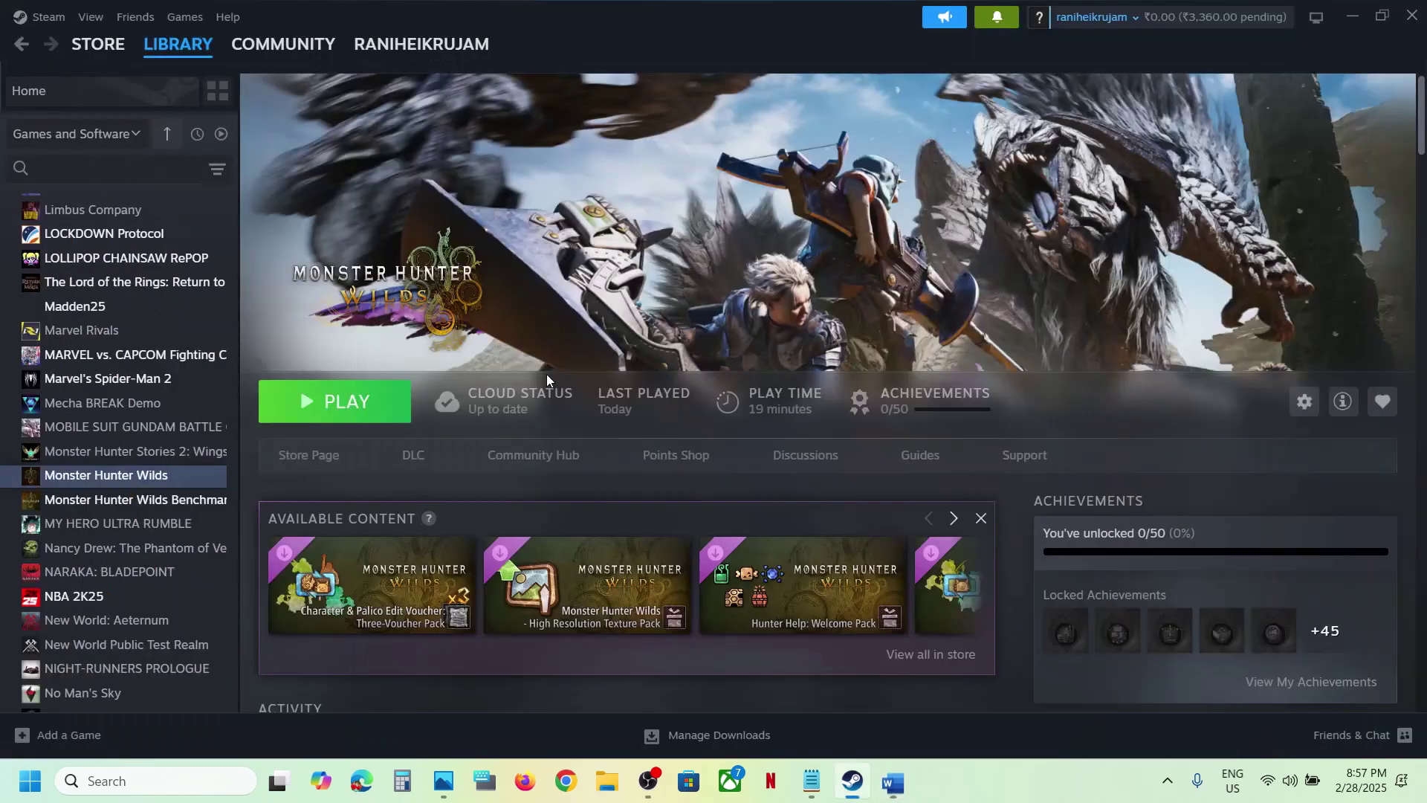
- Show the option to verify the integrity of game files in Monster Hunter Wilds's installed files properties in Steam
{"action": "right_click", "coordinate": [202, 483]}
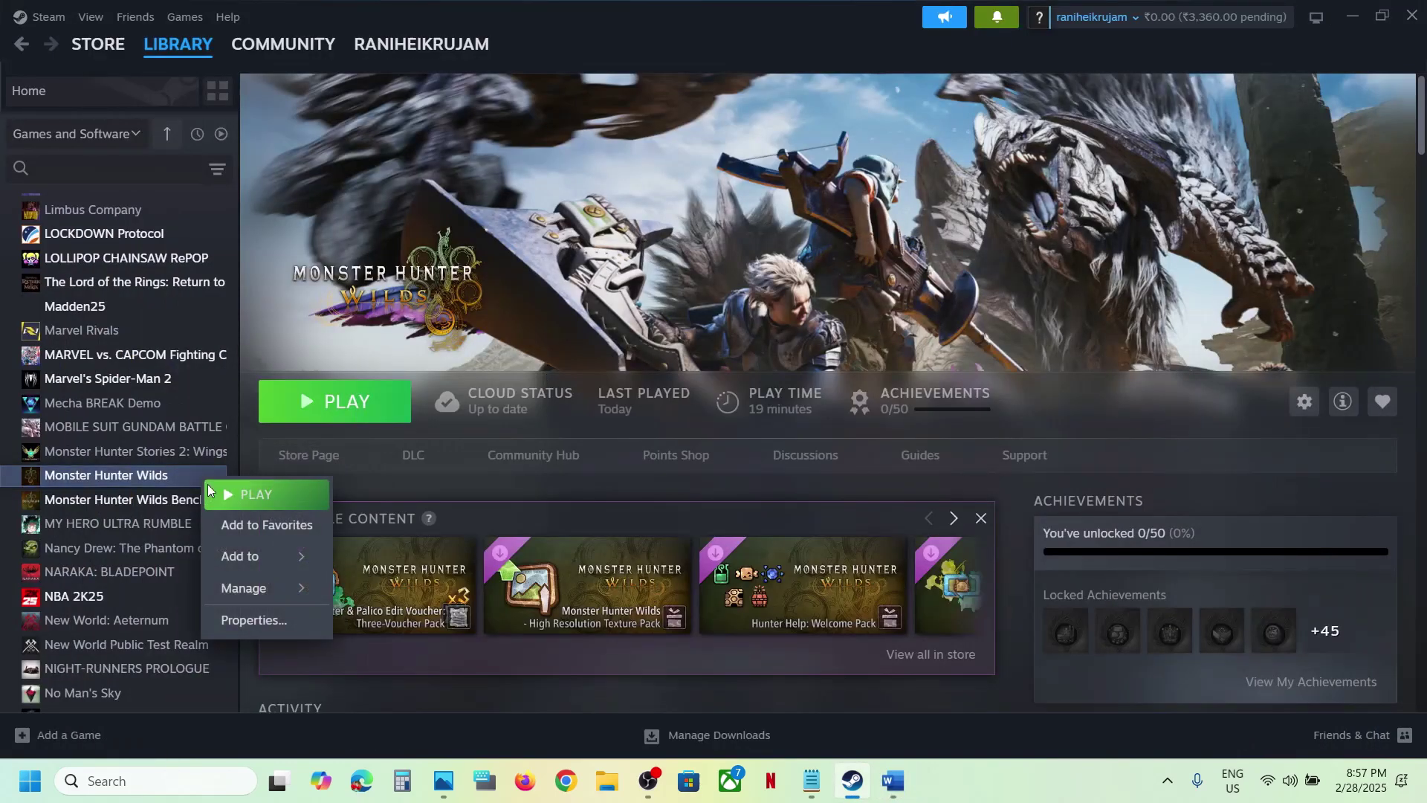
{"action": "left_click", "coordinate": [249, 618]}
{"action": "left_click", "coordinate": [400, 291]}
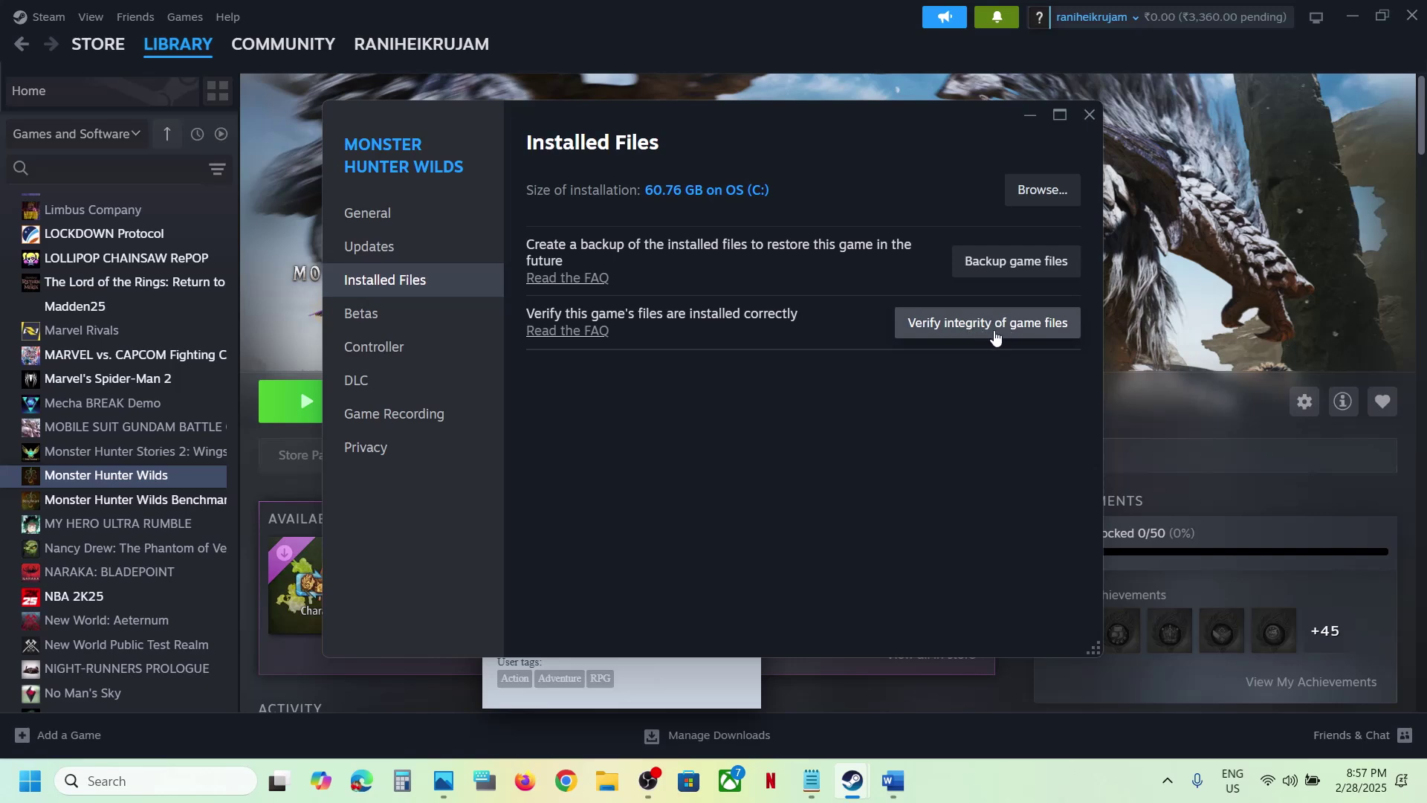
{"action": "left_click", "coordinate": [1090, 115]}
- Return to Word and go over step 4 on Anti-Tamper errors, highlighting the error names and the retry advice
{"action": "left_click", "coordinate": [906, 792]}
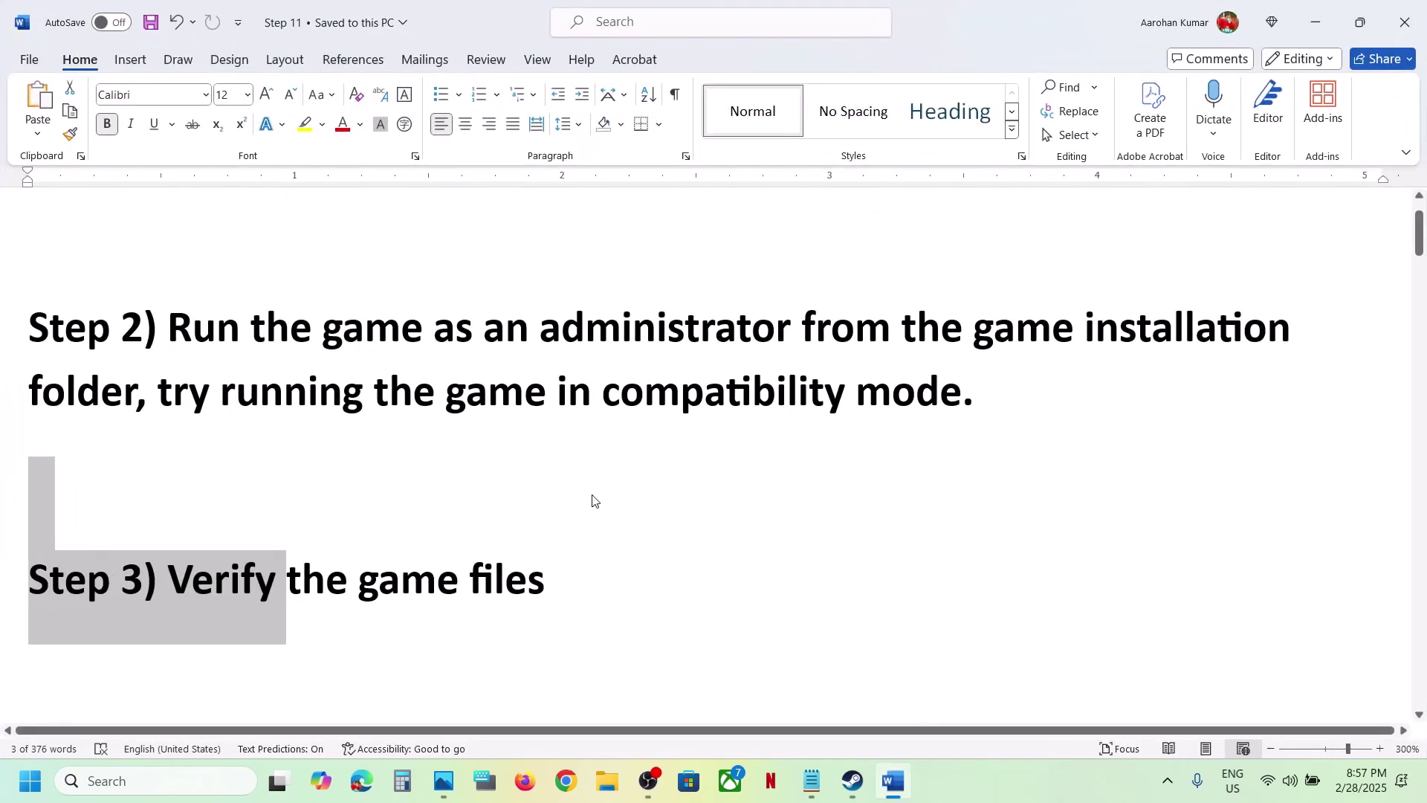
{"action": "scroll", "coordinate": [589, 497], "scroll_direction": "down", "scroll_amount": 5}
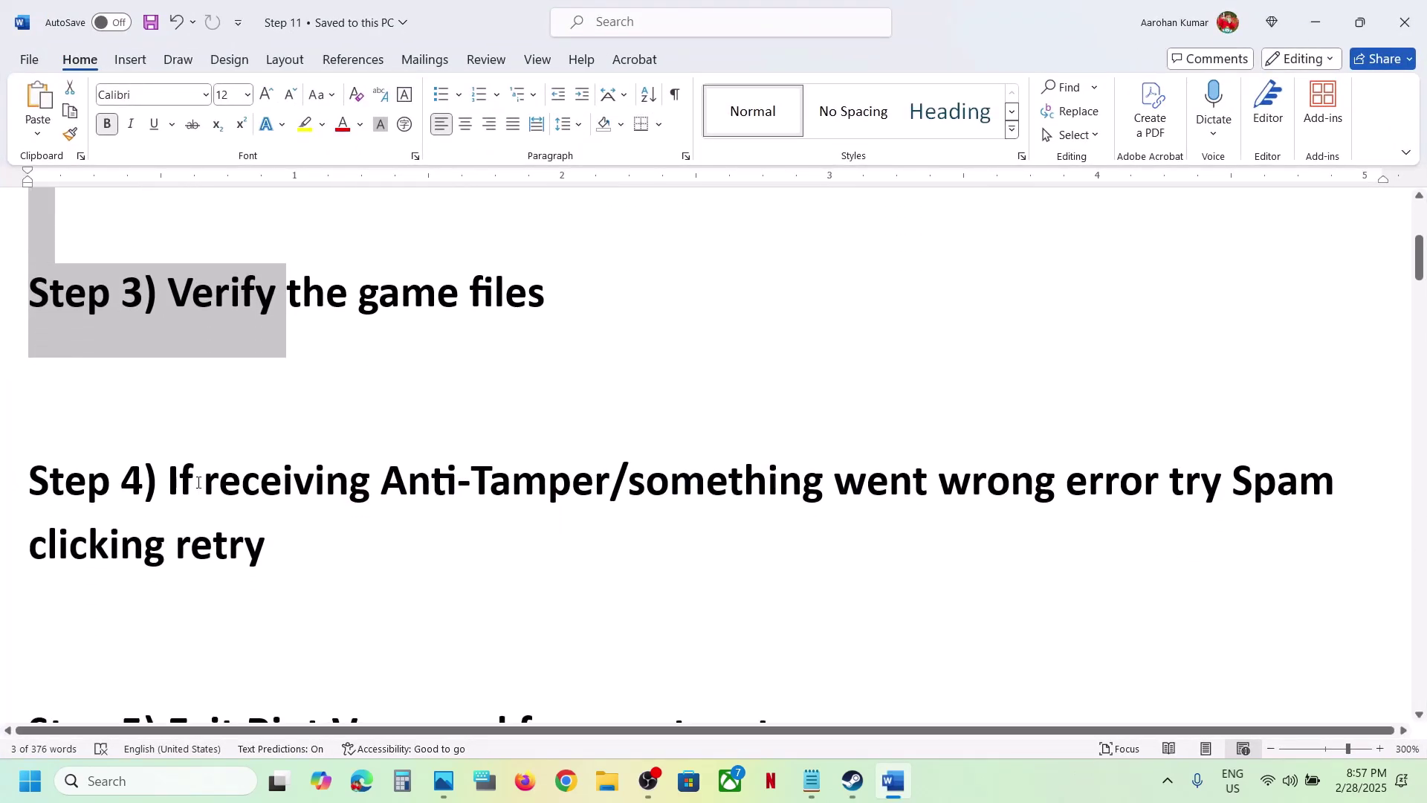
{"action": "left_click_drag", "start_coordinate": [389, 476], "coordinate": [267, 548]}
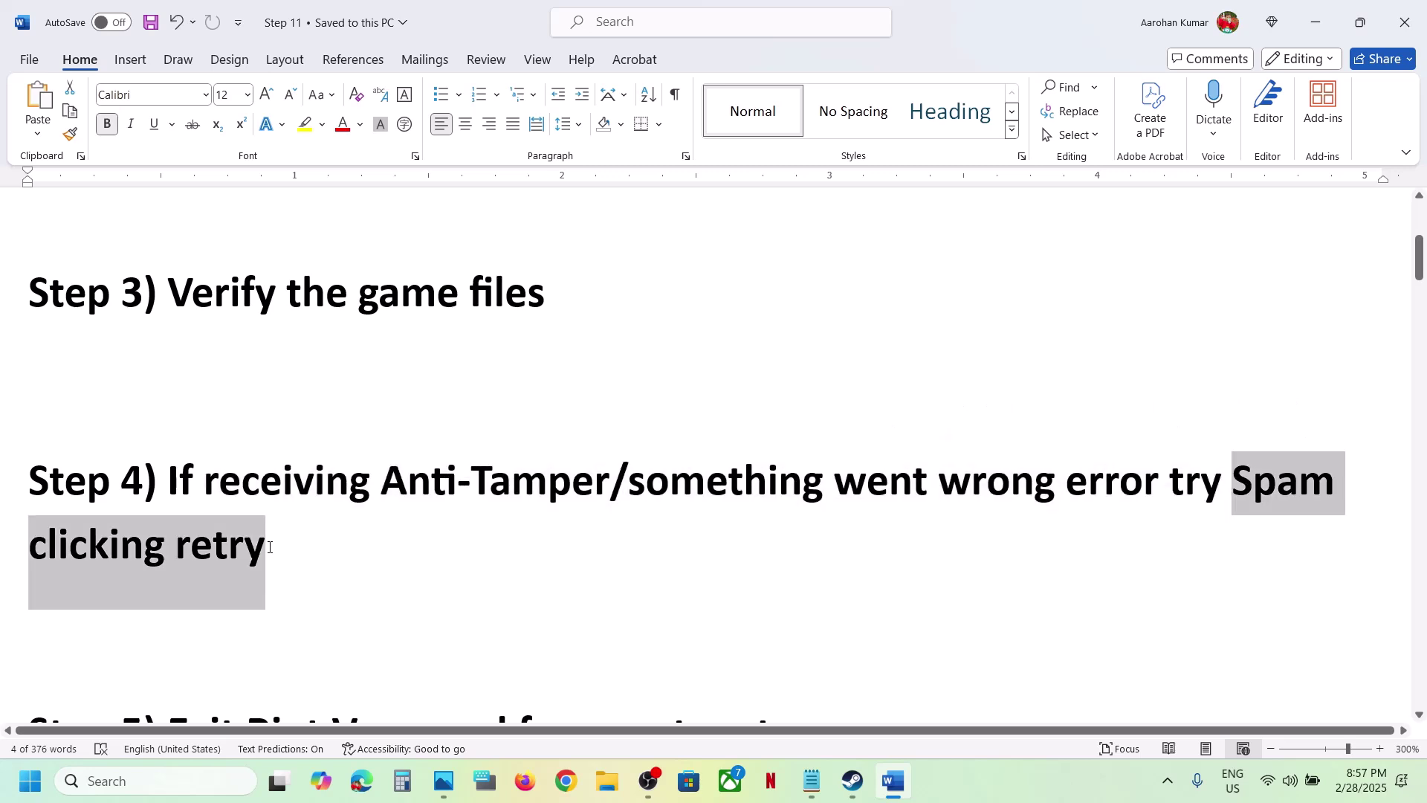
{"action": "left_click", "coordinate": [267, 547]}
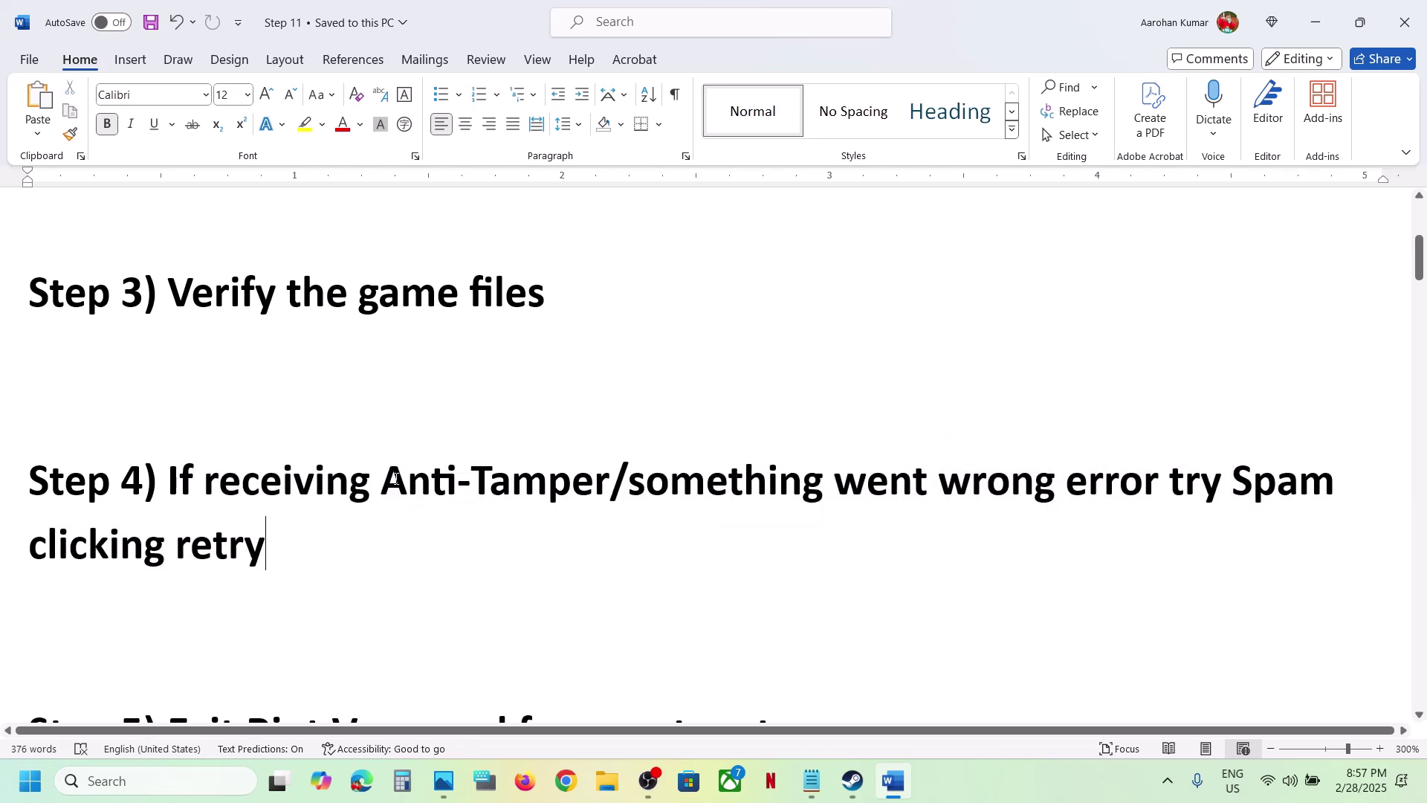
{"action": "left_click_drag", "start_coordinate": [385, 480], "coordinate": [559, 469]}
{"action": "left_click_drag", "start_coordinate": [669, 477], "coordinate": [938, 480]}
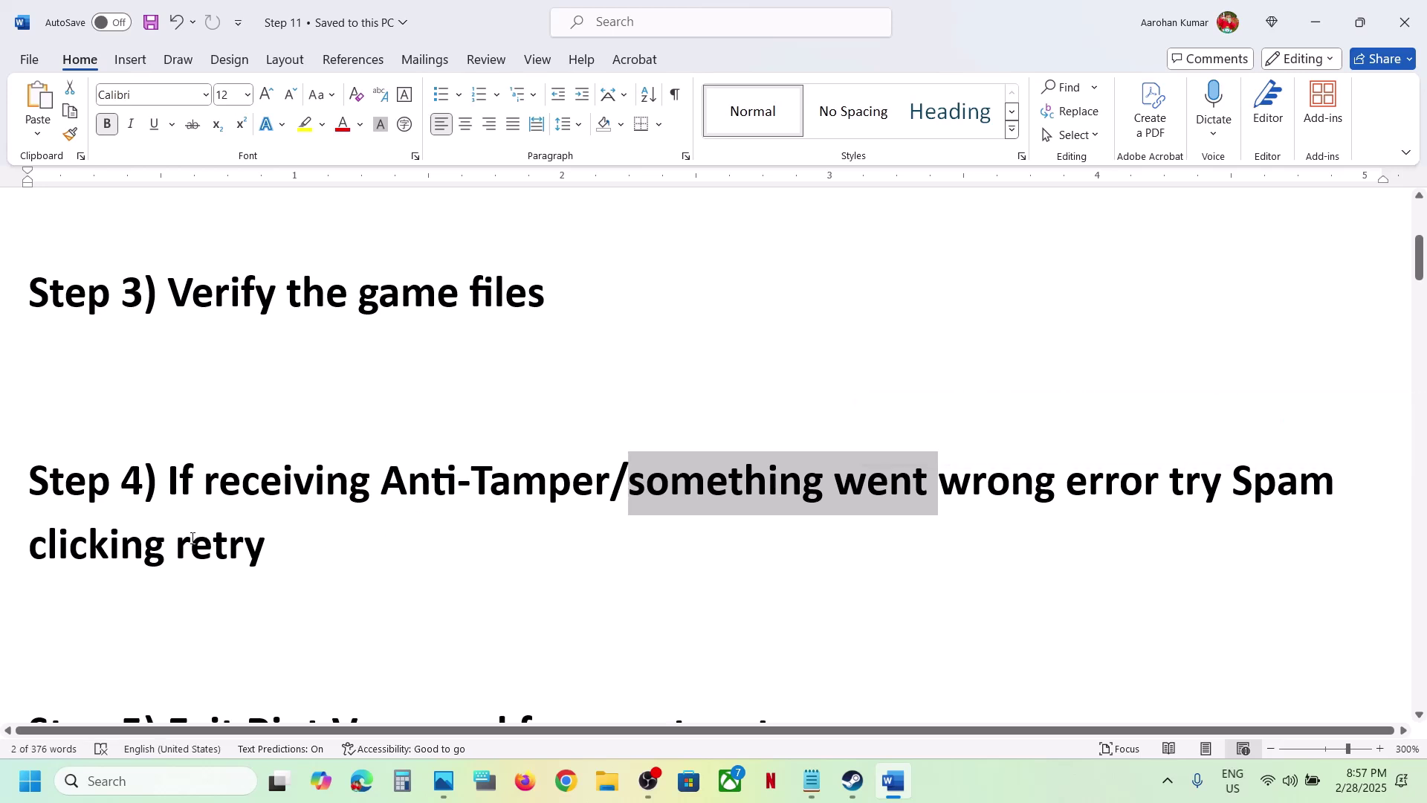
{"action": "left_click_drag", "start_coordinate": [192, 538], "coordinate": [271, 538]}
{"action": "left_click", "coordinate": [270, 538]}
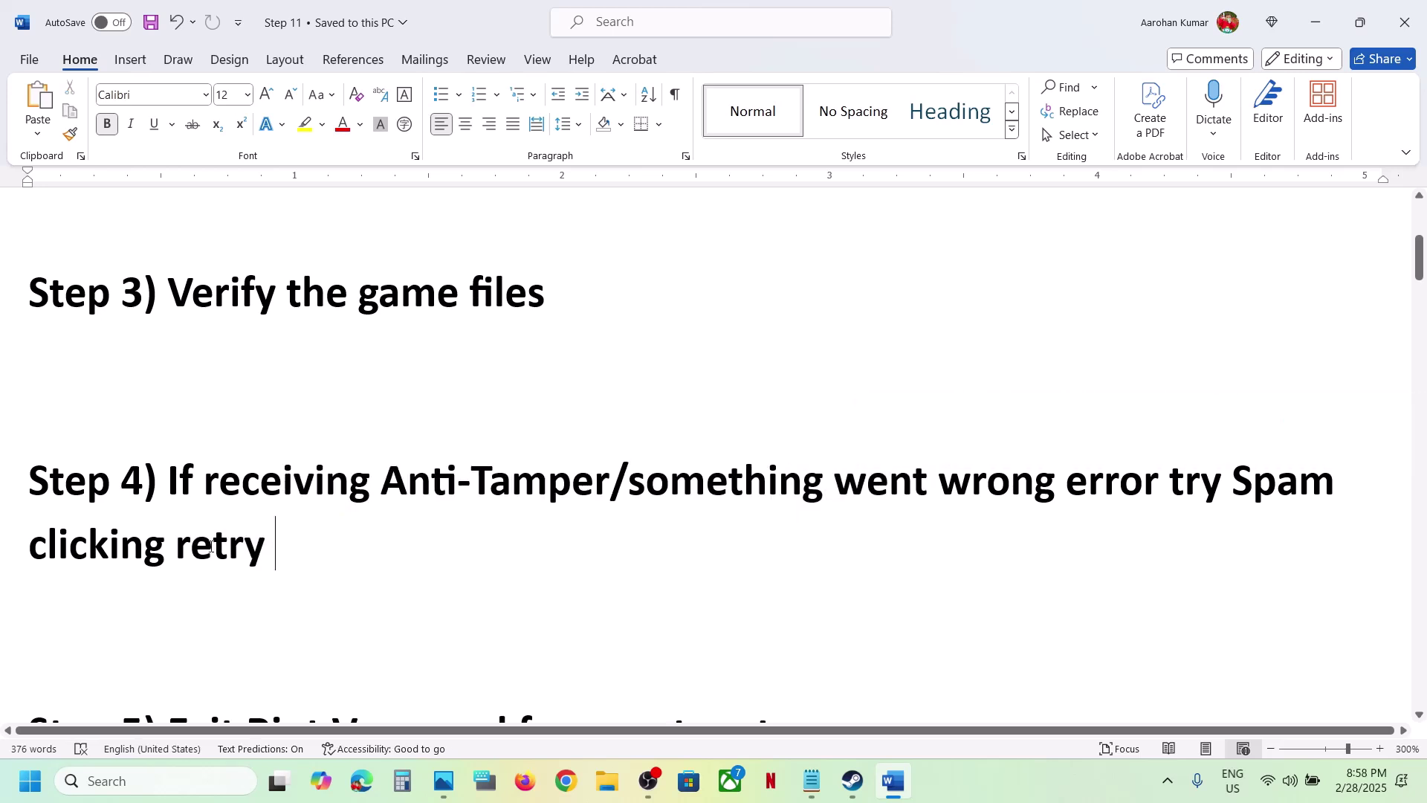
{"action": "left_click_drag", "start_coordinate": [176, 545], "coordinate": [280, 536]}
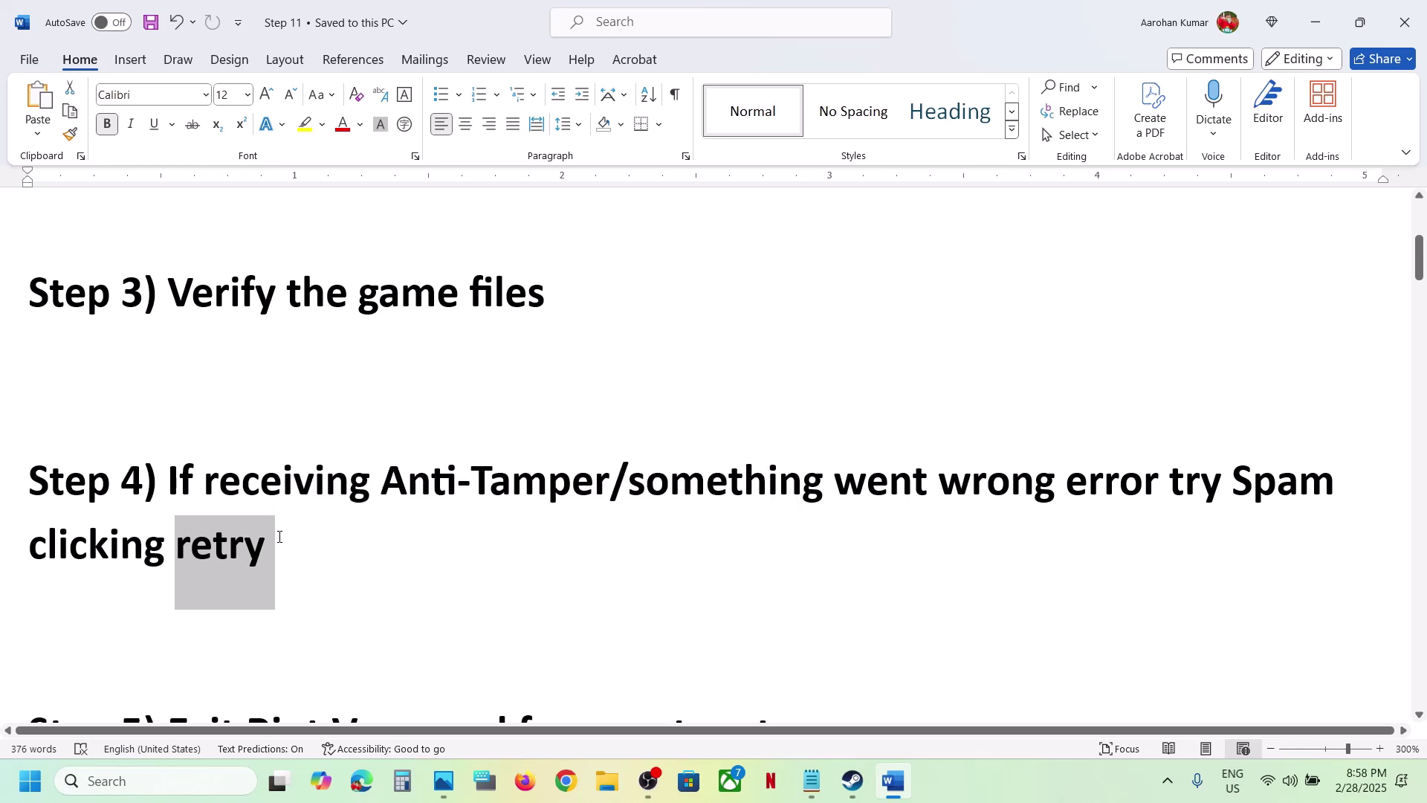
{"action": "left_click", "coordinate": [278, 537]}
- Highlight step 5 on exiting Riot Vanguard and show an app's exit option among the hidden system tray icons
{"action": "scroll", "coordinate": [279, 536], "scroll_direction": "down", "scroll_amount": 2}
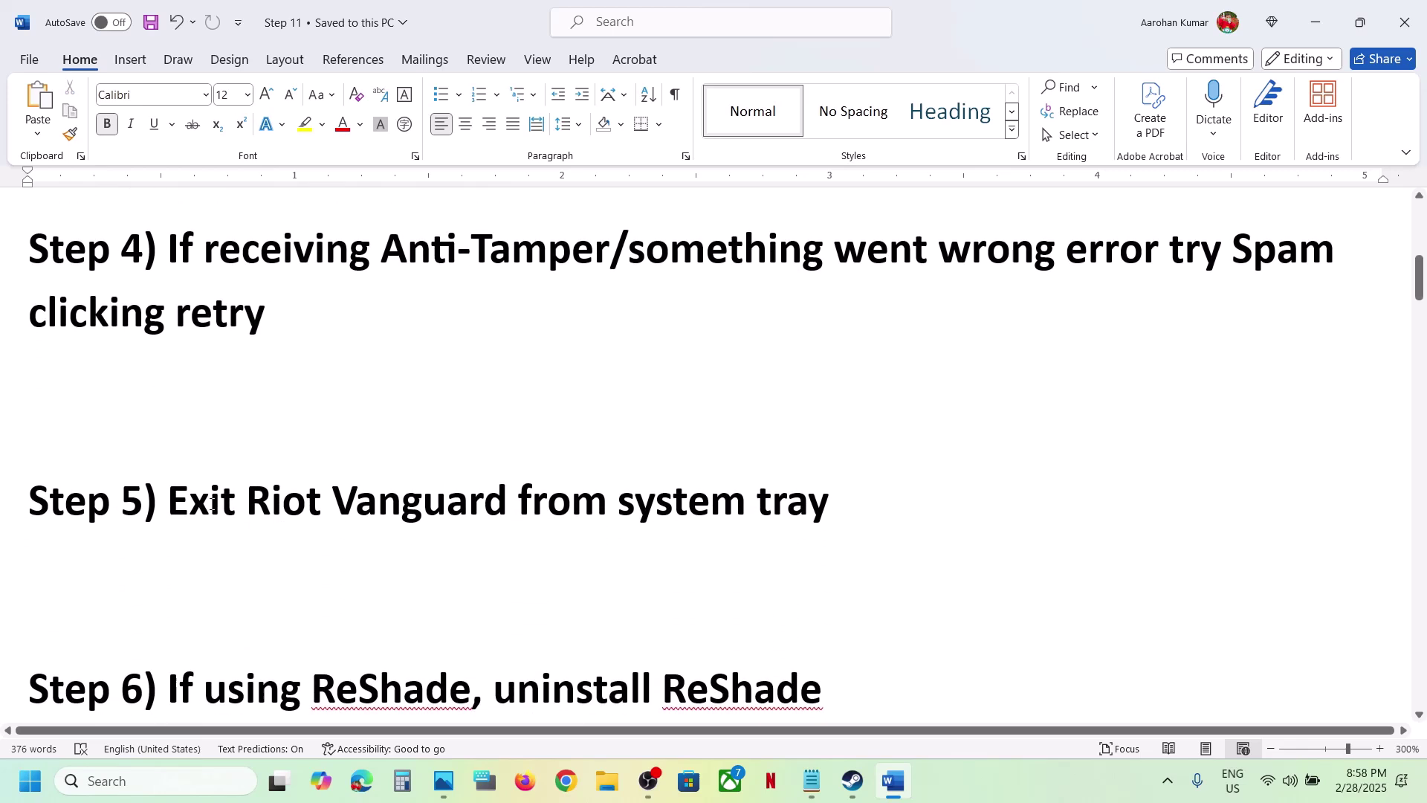
{"action": "left_click_drag", "start_coordinate": [213, 502], "coordinate": [789, 498]}
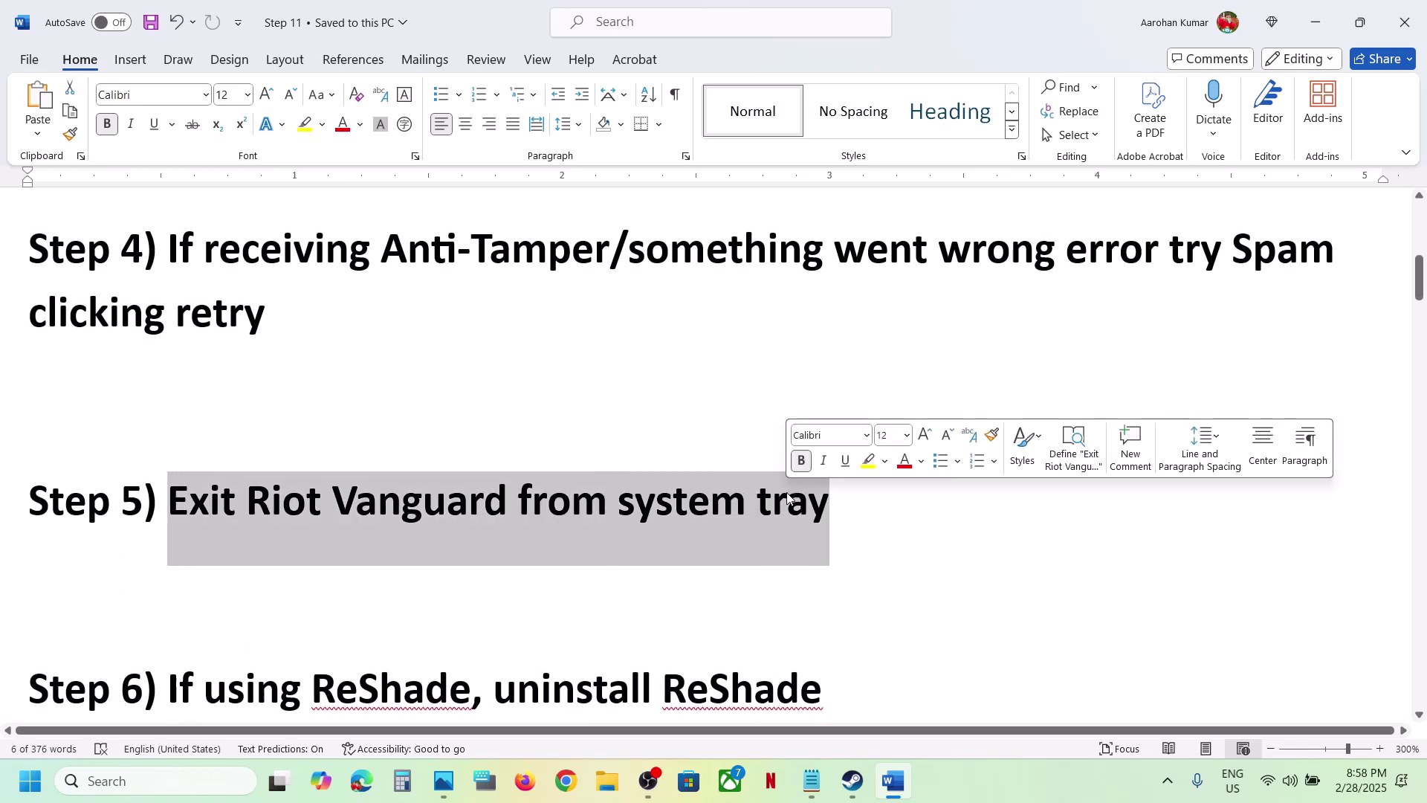
{"action": "left_click", "coordinate": [1168, 785]}
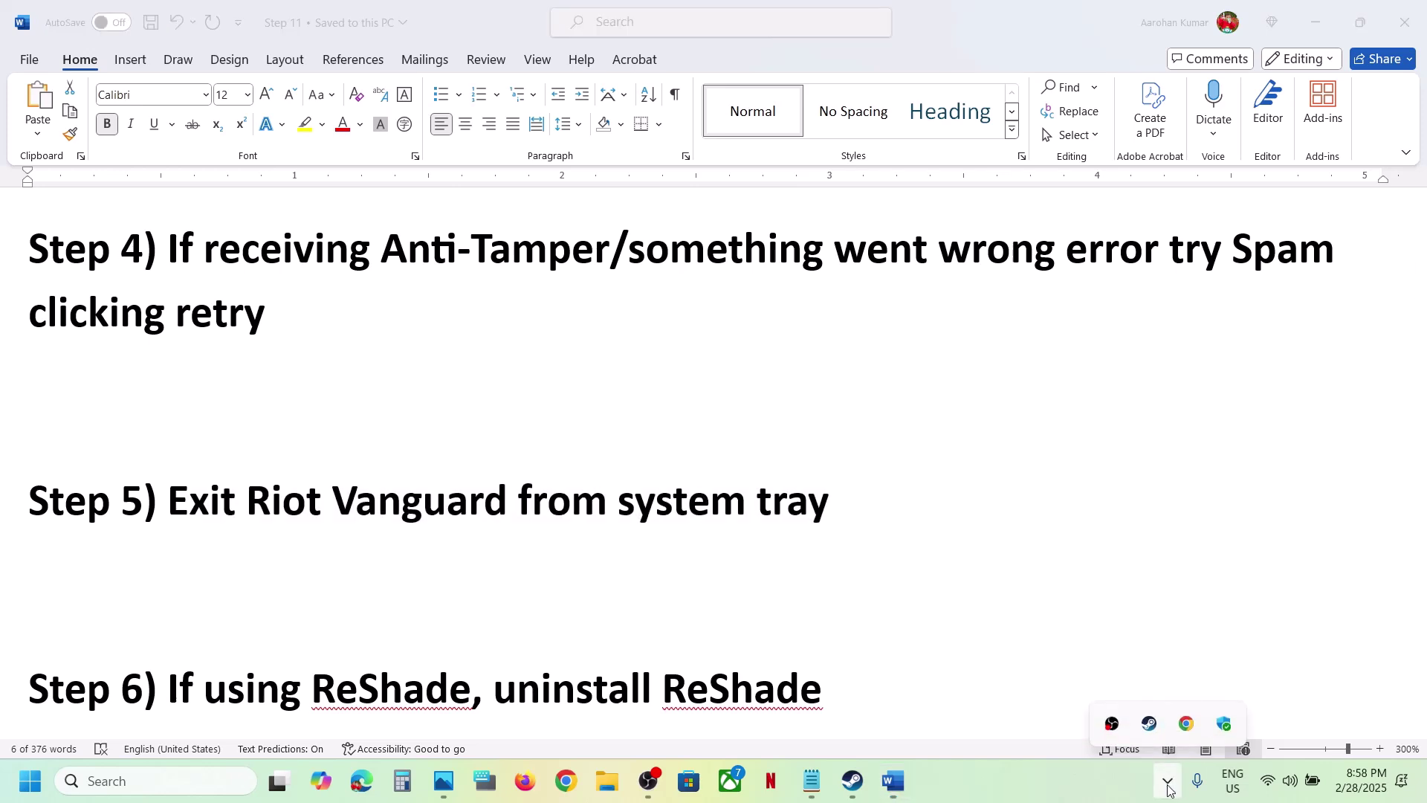
{"action": "right_click", "coordinate": [1181, 728]}
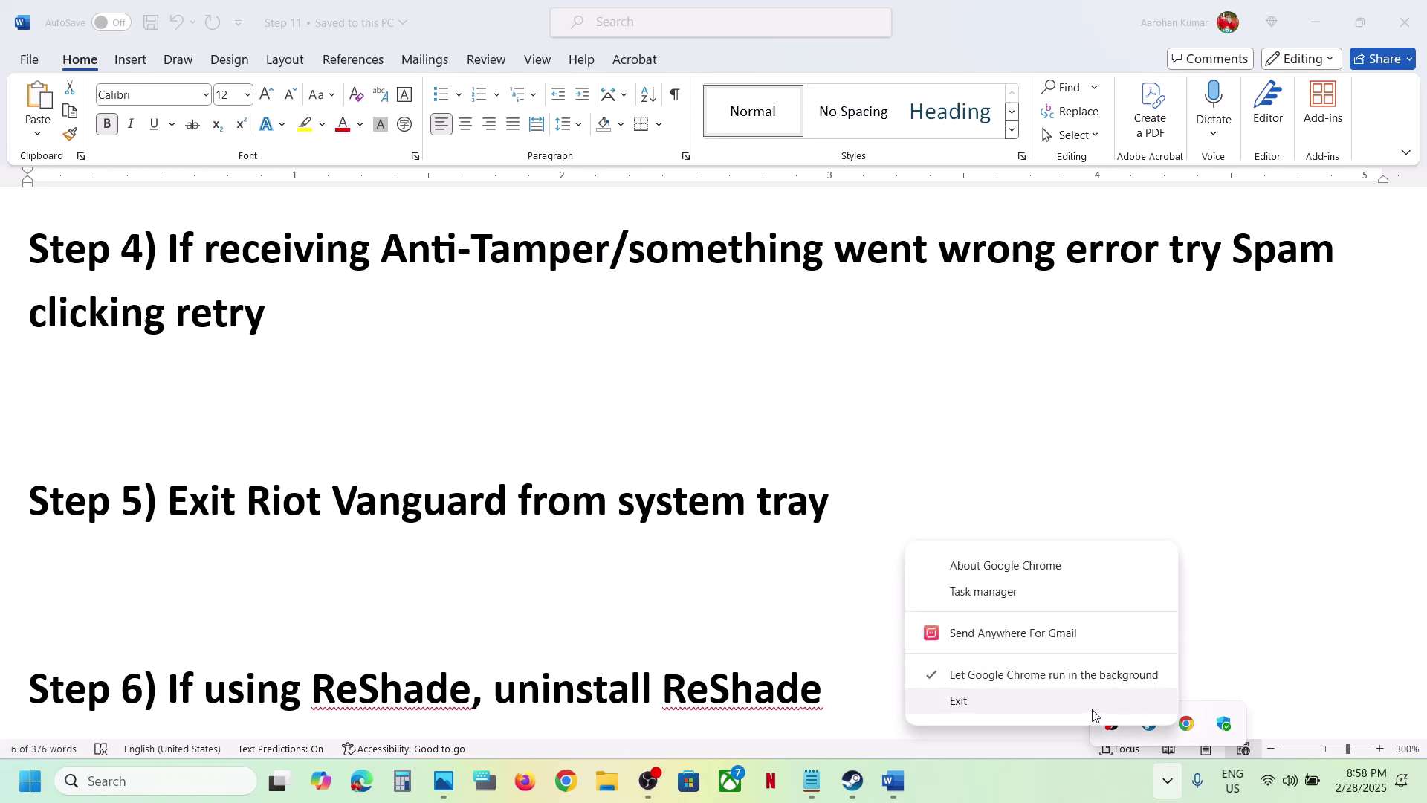
{"action": "left_click", "coordinate": [1245, 645]}
{"action": "left_click", "coordinate": [758, 586]}
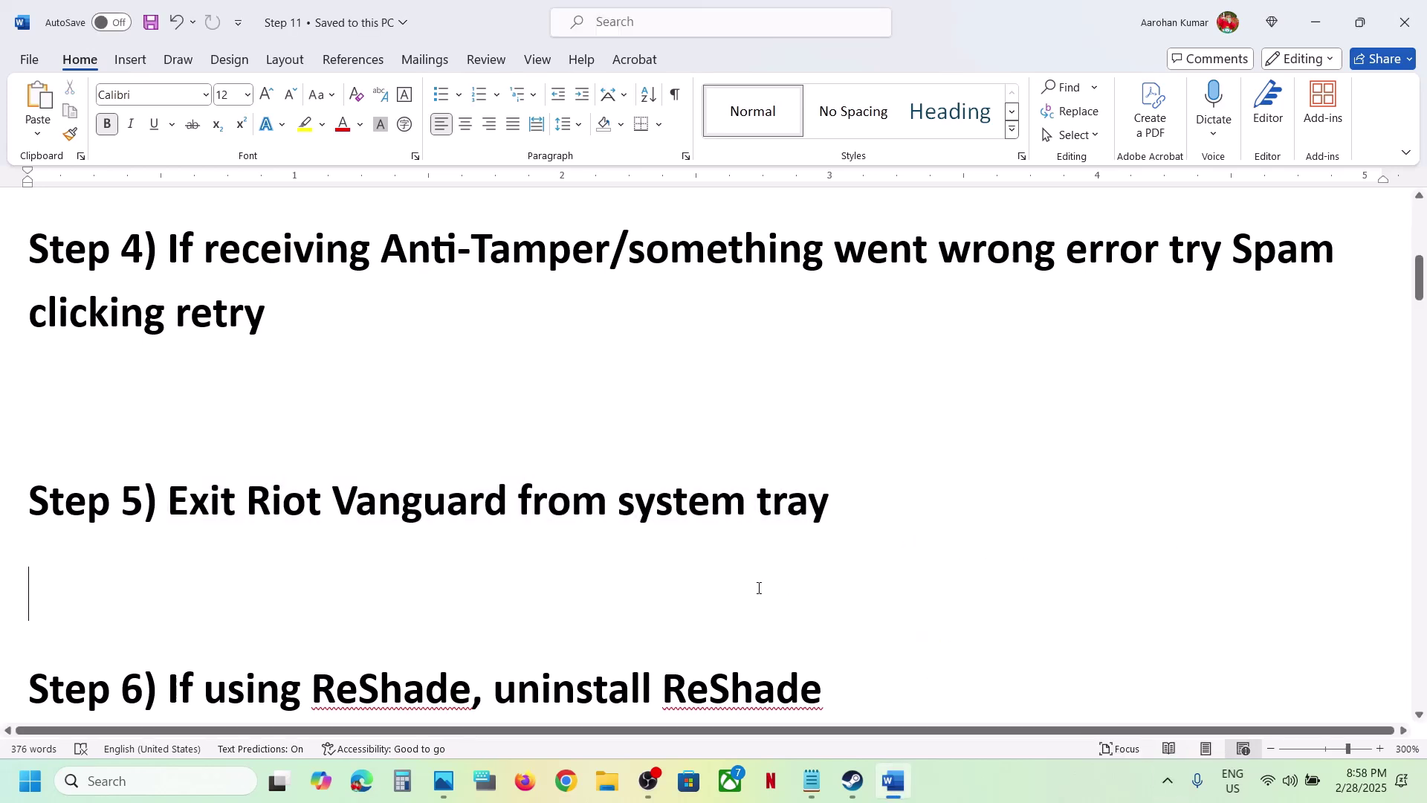
- Copy the word ReShade from step 6, search Windows for it and launch ReShade_Setup_6.4.0.exe
{"action": "scroll", "coordinate": [758, 586], "scroll_direction": "down", "scroll_amount": 1}
{"action": "double_click", "coordinate": [381, 591]}
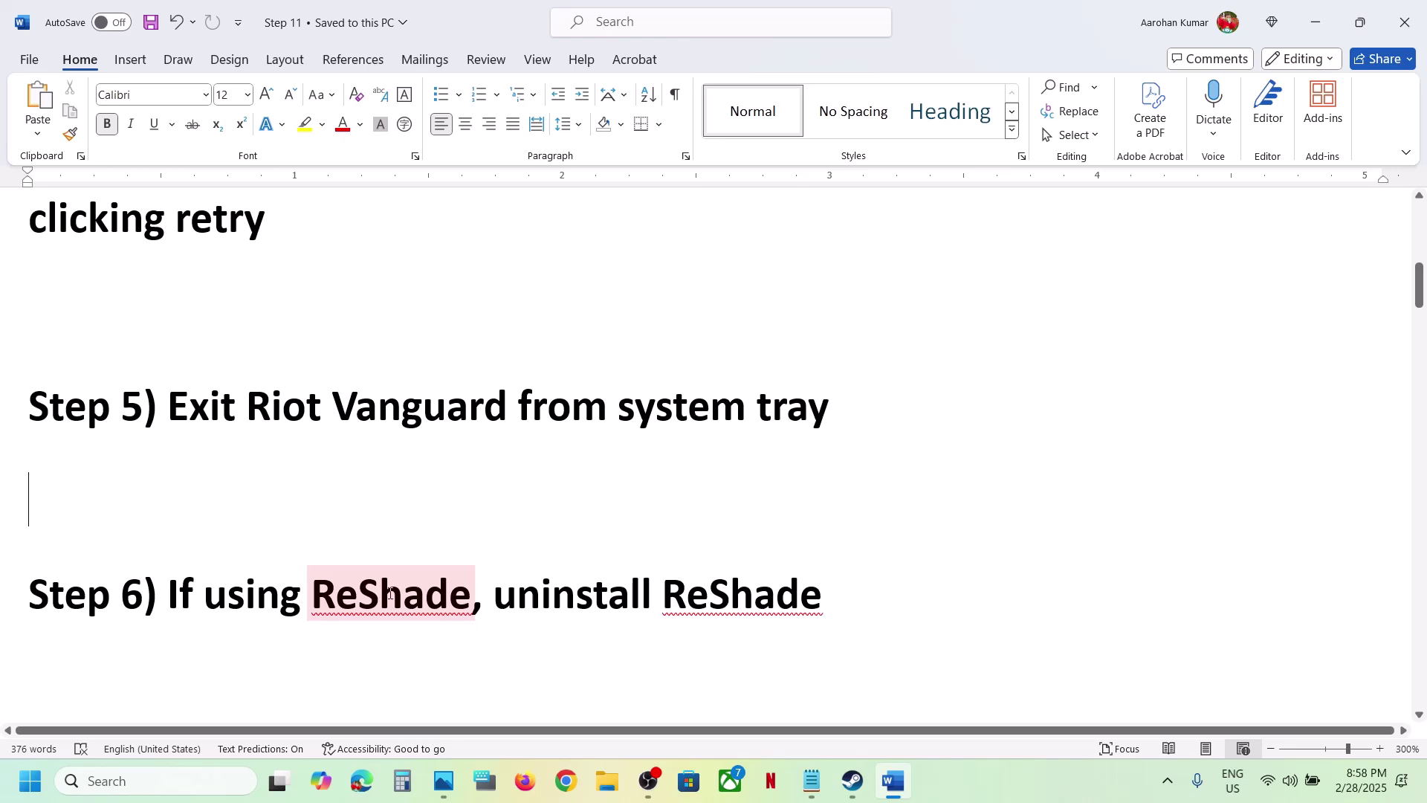
{"action": "right_click", "coordinate": [389, 593]}
{"action": "key", "text": "ctrl+c"}
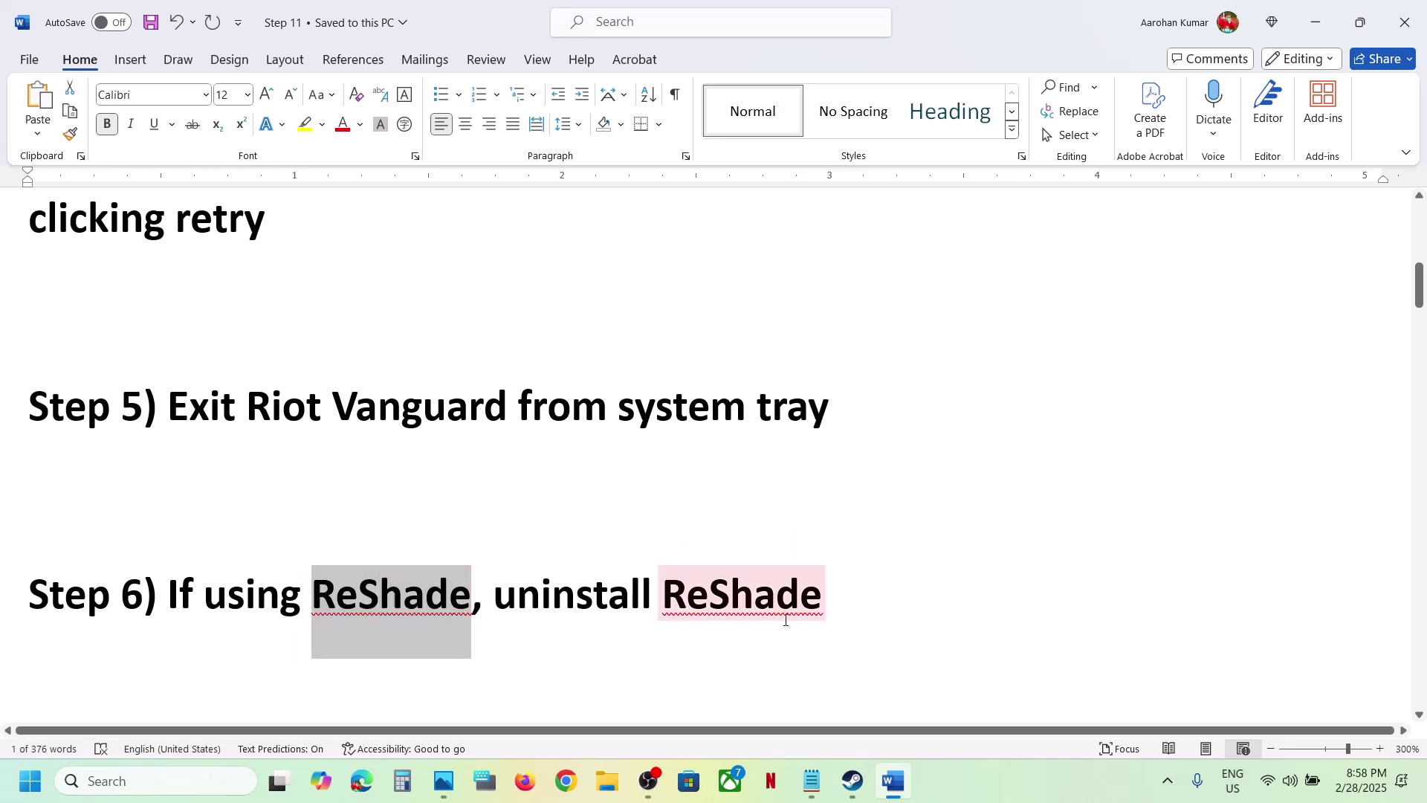
{"action": "left_click", "coordinate": [996, 792]}
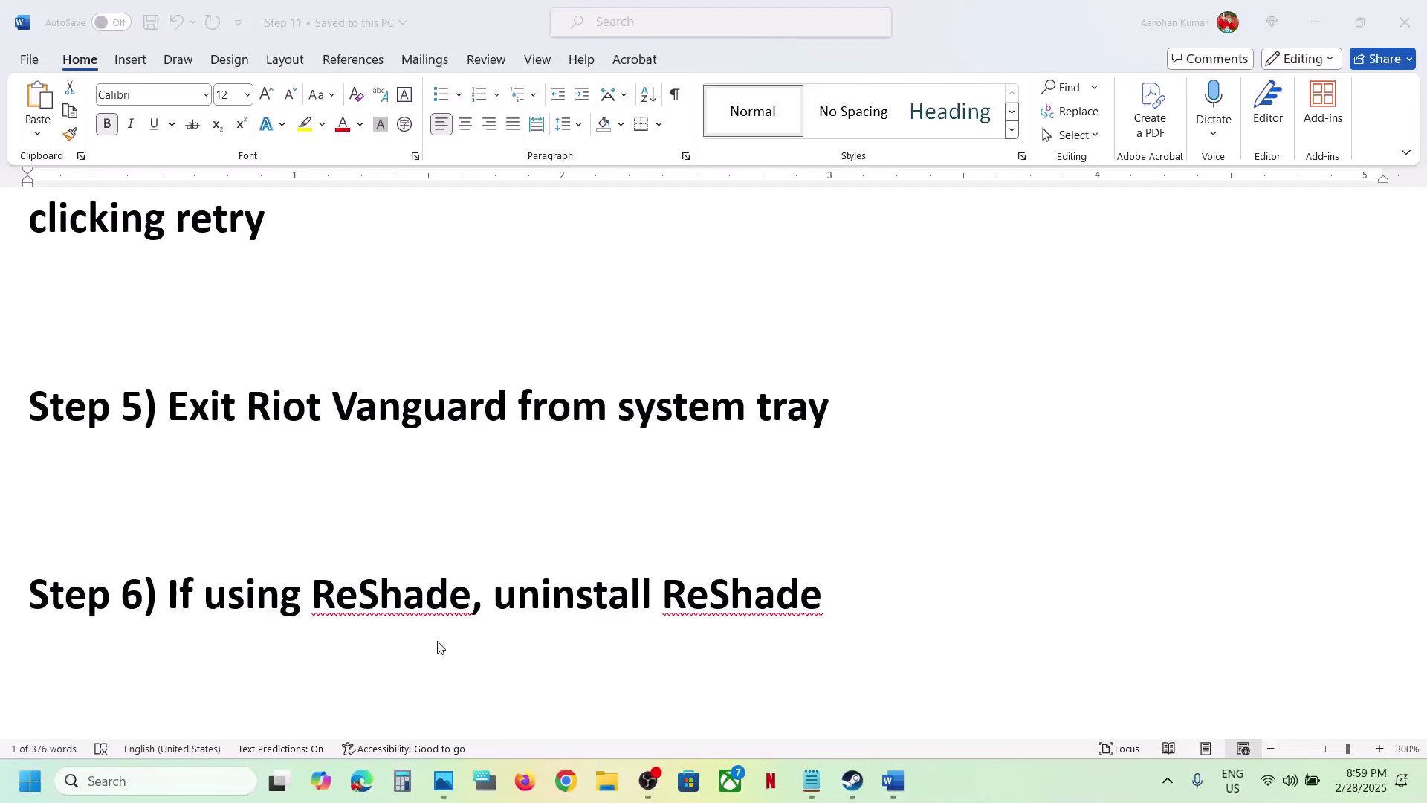
{"action": "left_click", "coordinate": [119, 782]}
{"action": "key", "text": "ctrl+v"}
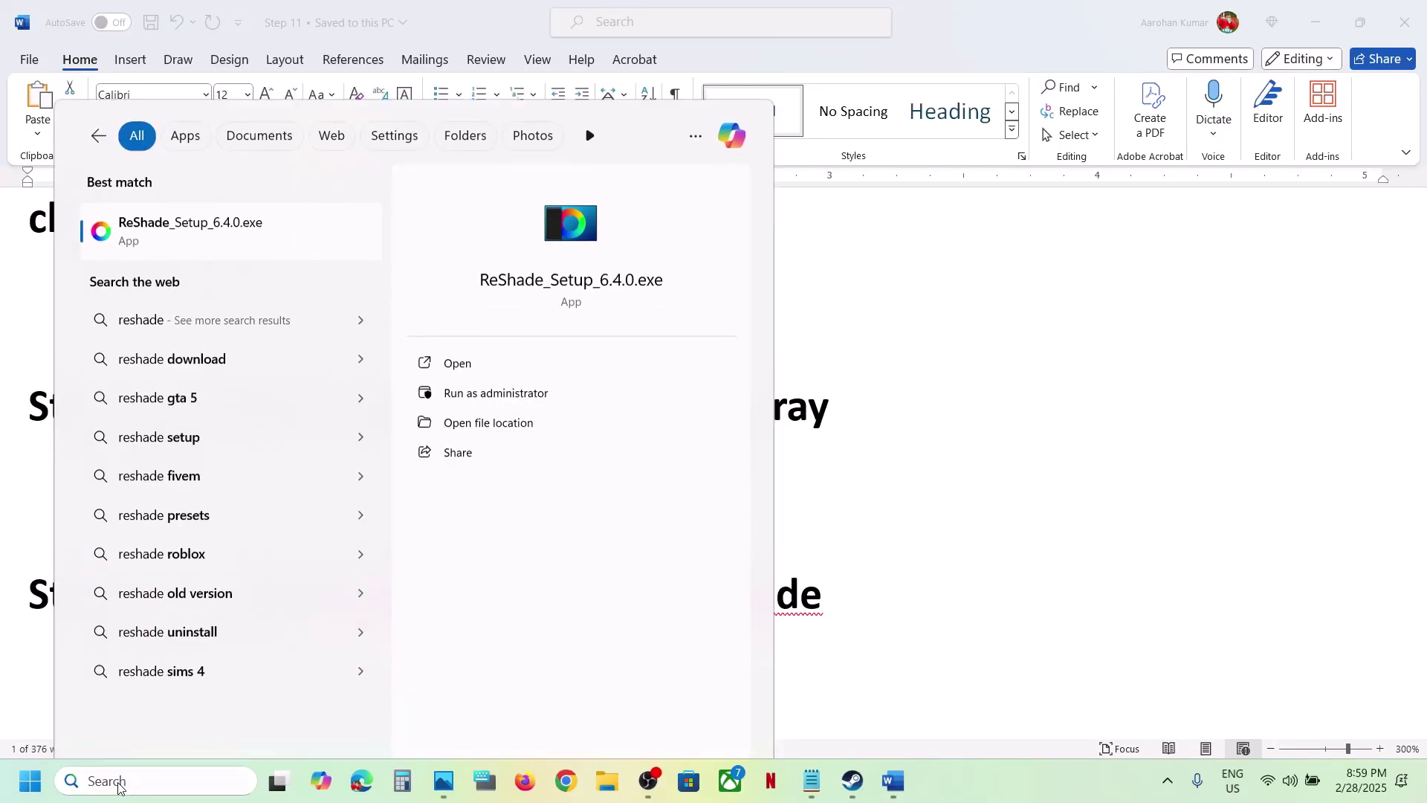
{"action": "key", "text": "Return"}
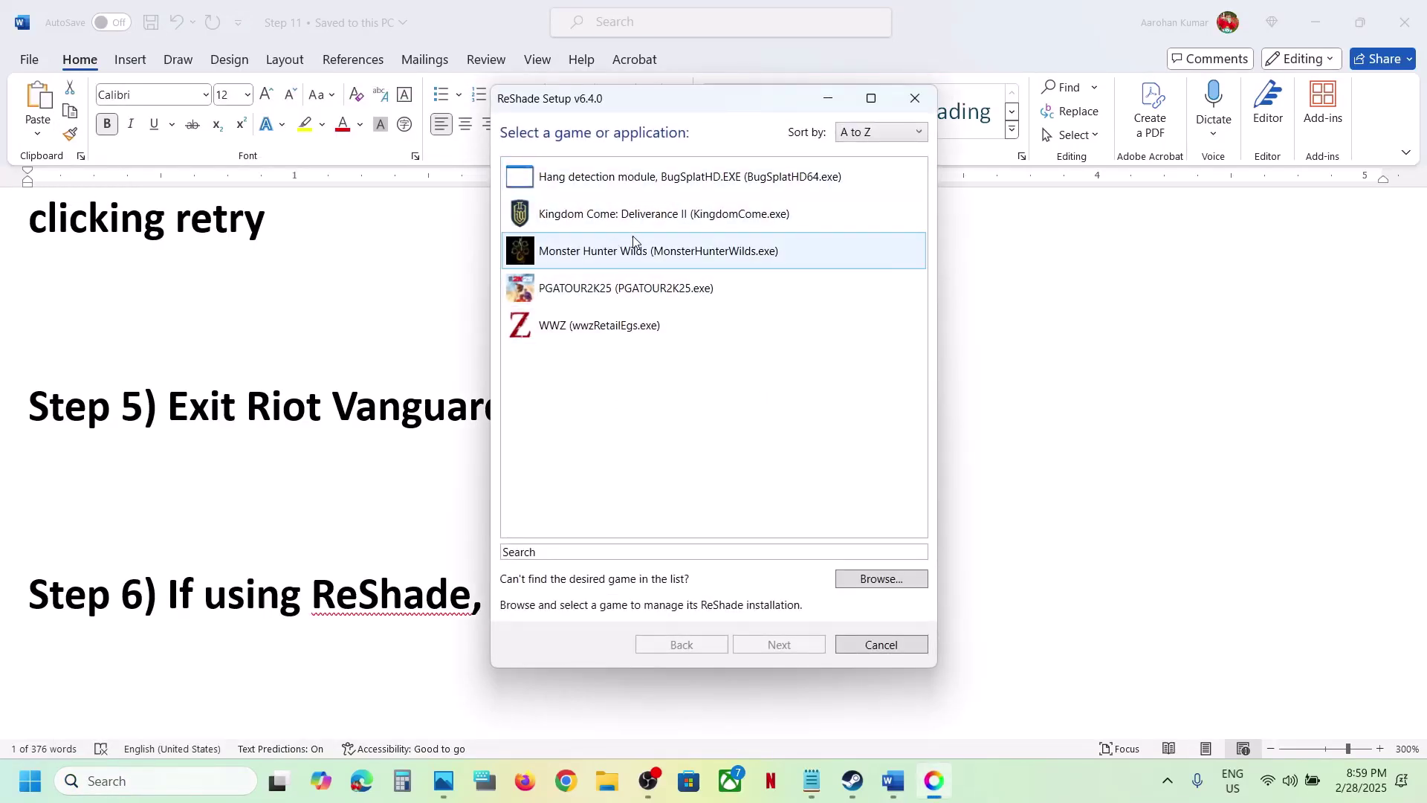
- Uninstall ReShade and its effects from WWZ (wwzRetailEgs.exe), with DirectX 10/11/12 as the rendering API, and finish the setup
{"action": "left_click", "coordinate": [605, 253]}
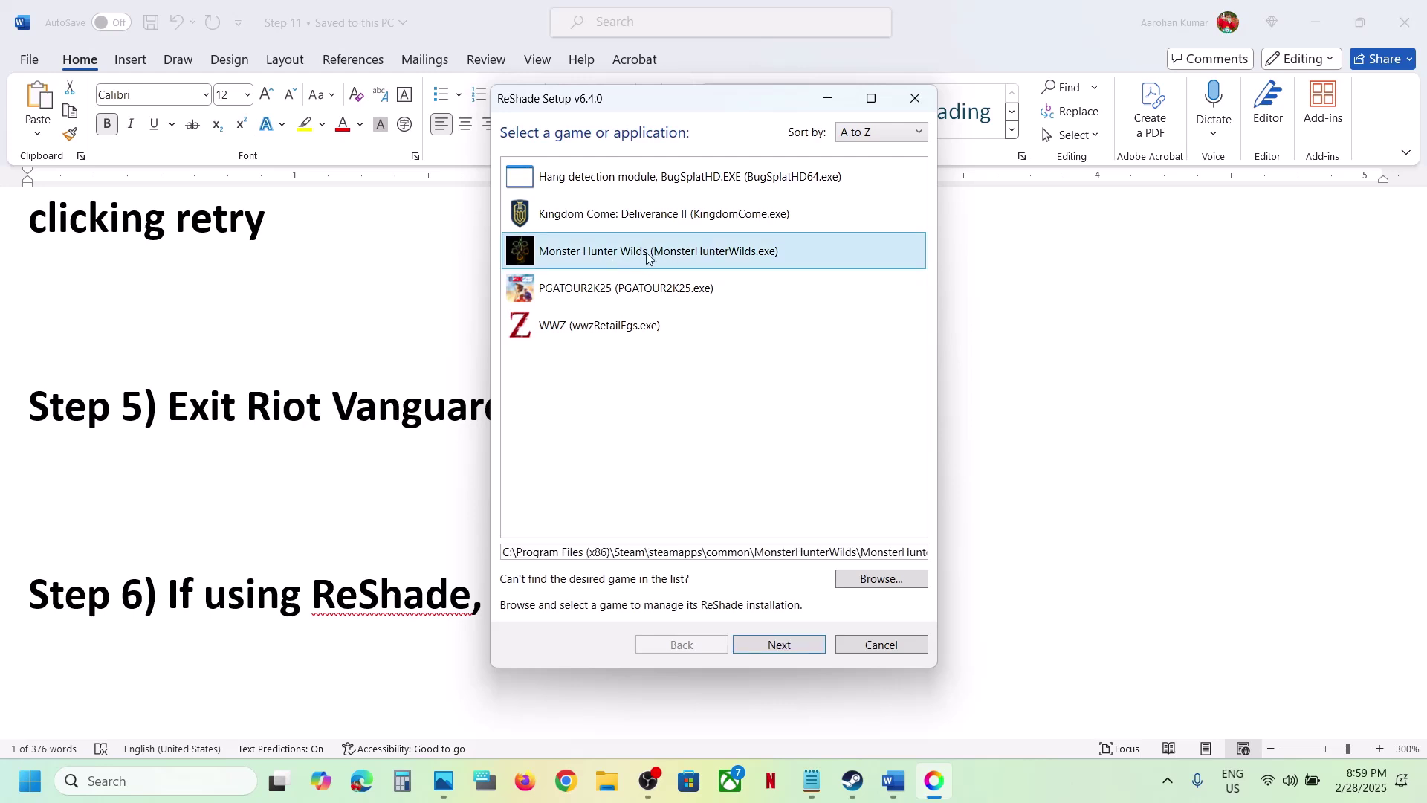
{"action": "left_click", "coordinate": [635, 333]}
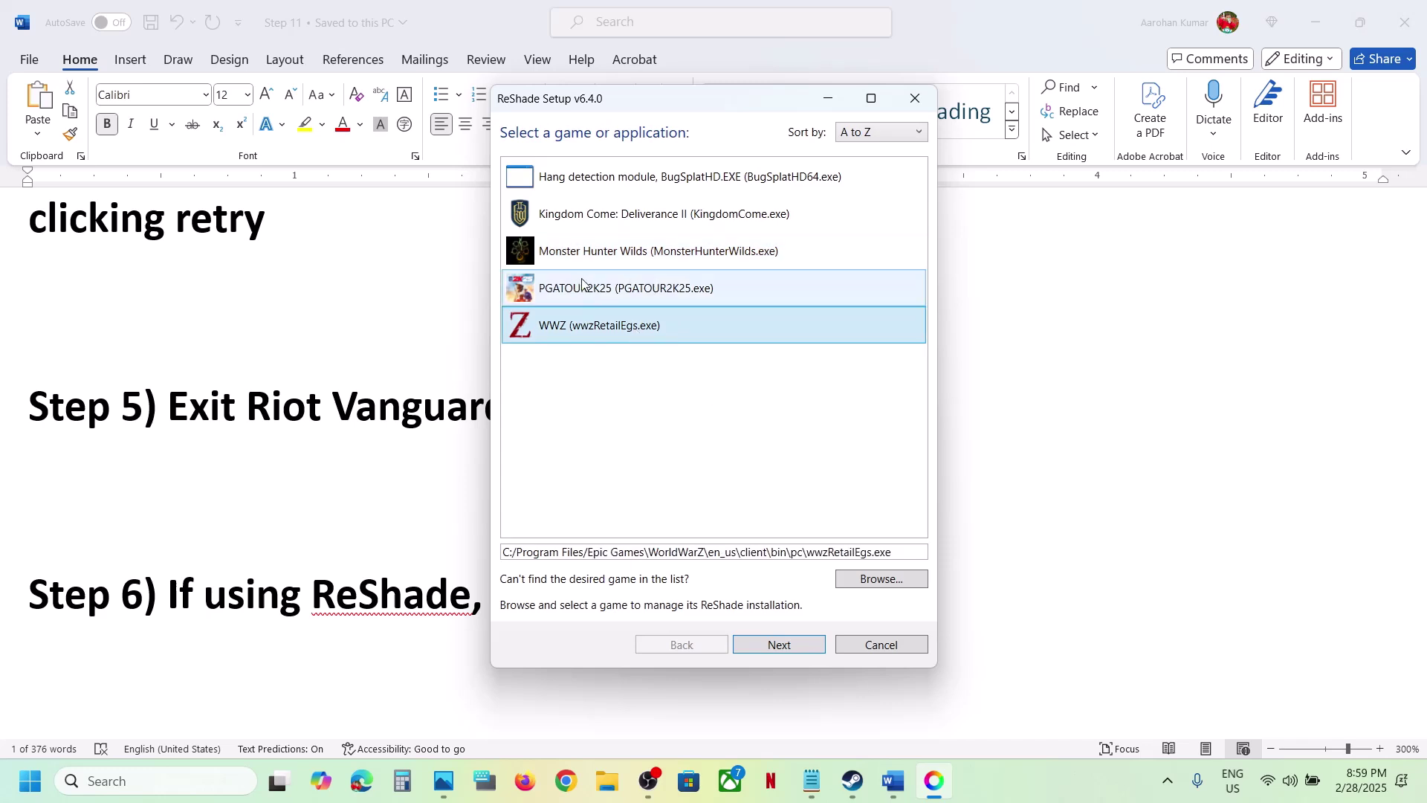
{"action": "left_click", "coordinate": [782, 646]}
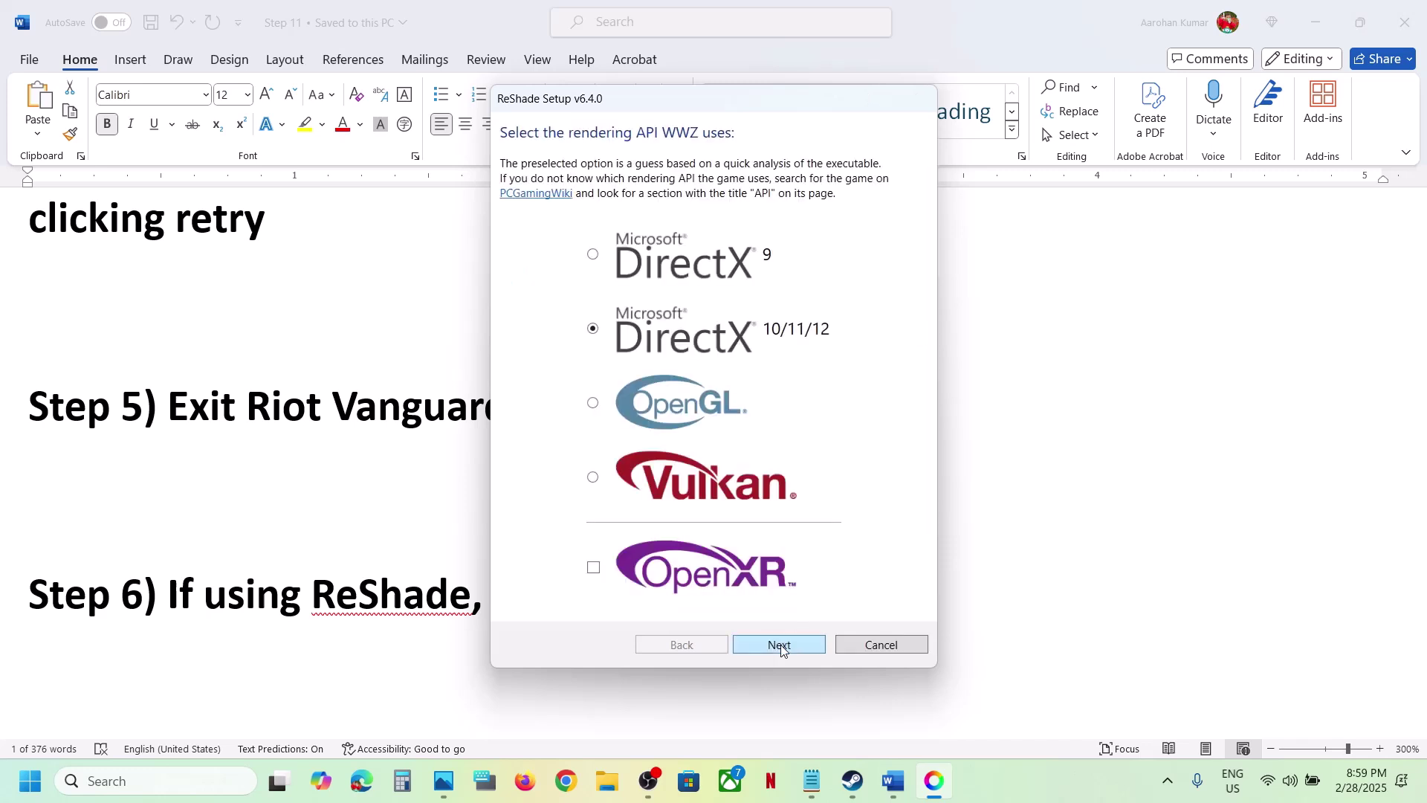
{"action": "left_click", "coordinate": [782, 646]}
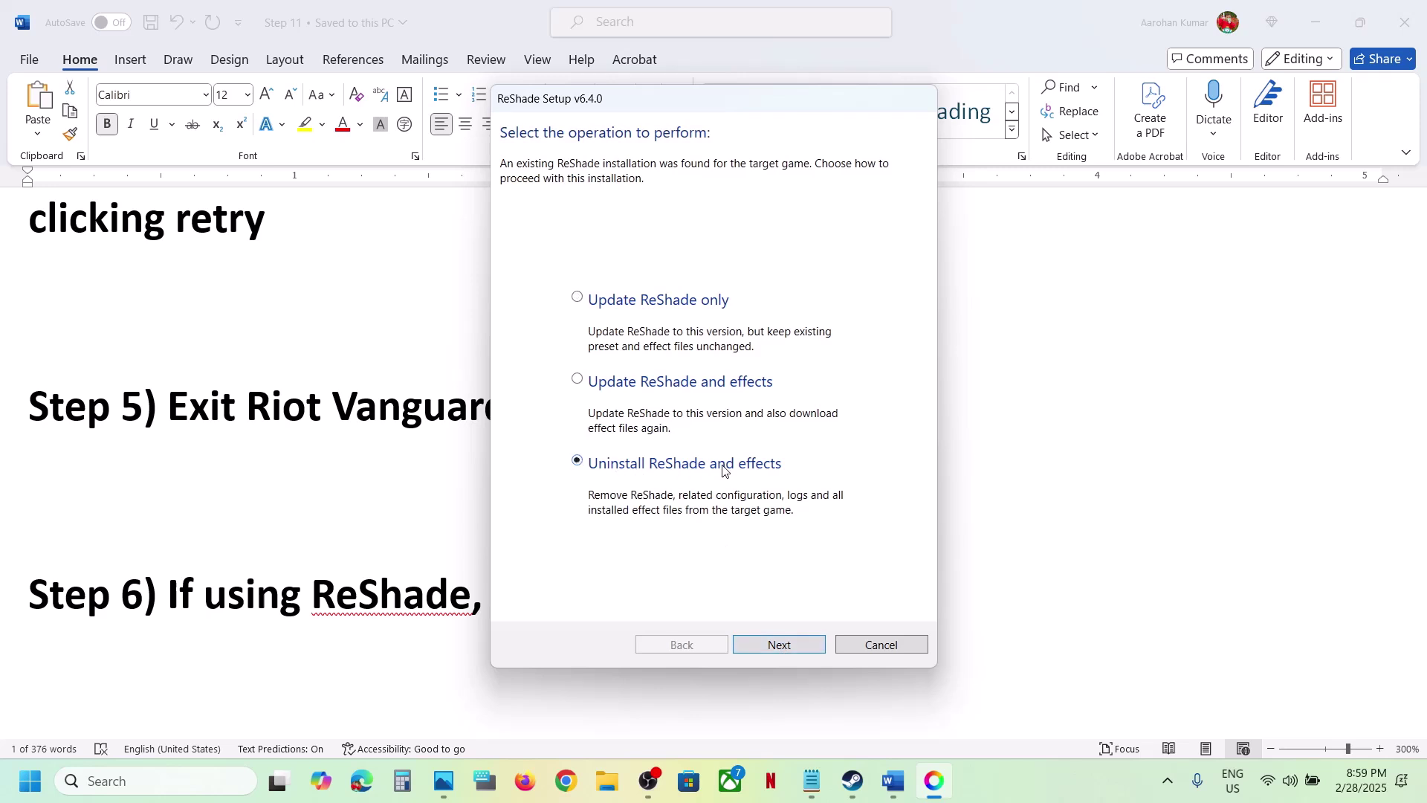
{"action": "left_click", "coordinate": [786, 644]}
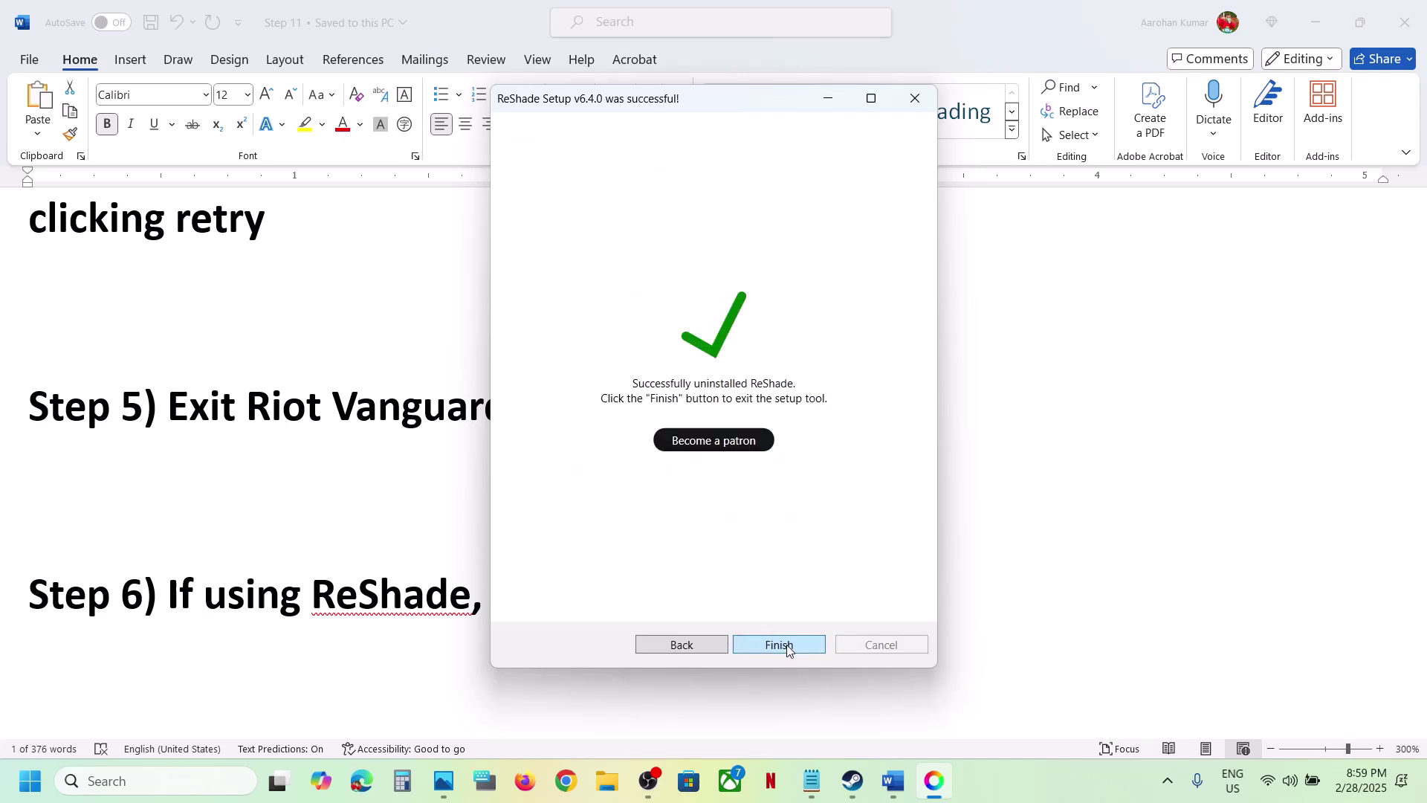
{"action": "left_click", "coordinate": [786, 644]}
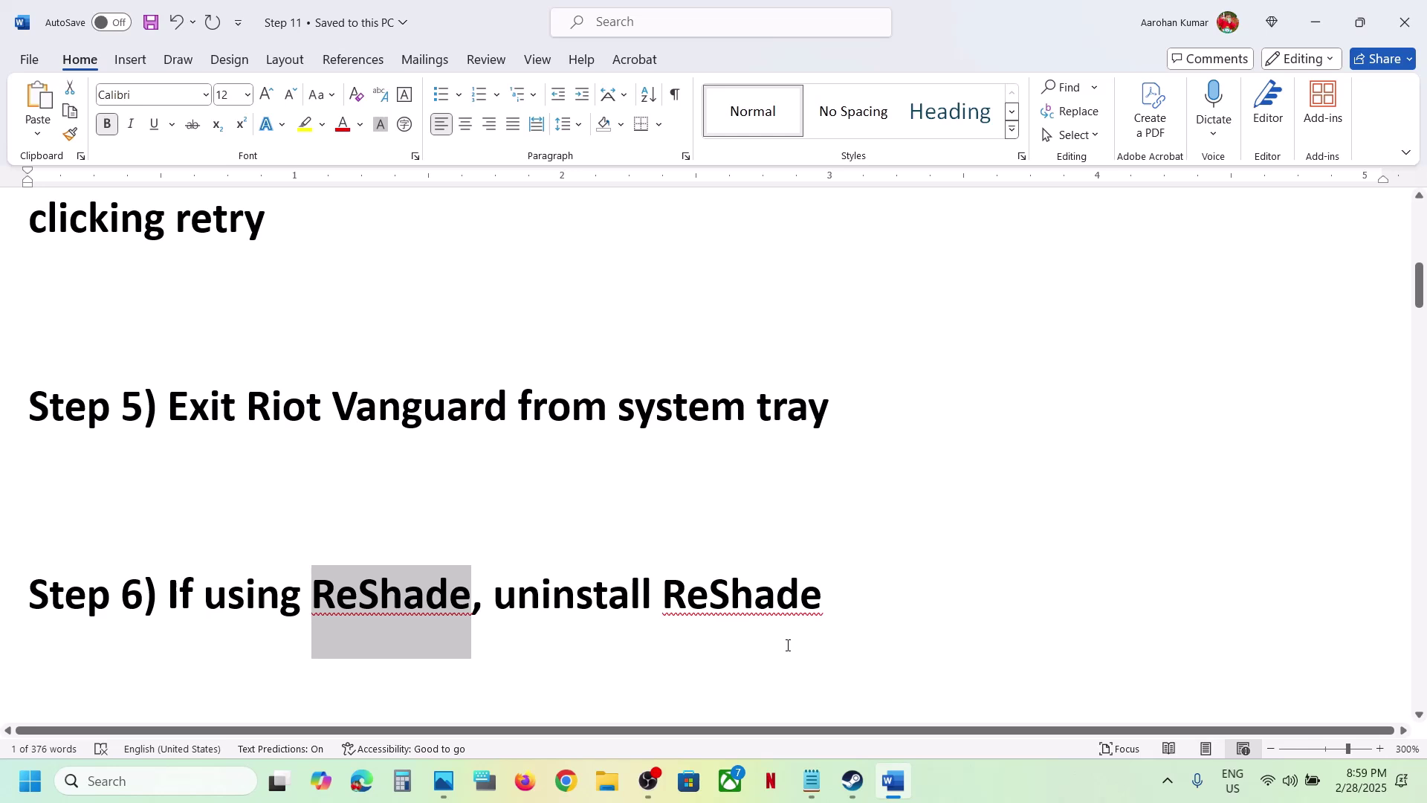
- Go over step 7 in the document, highlighting CrashReportDll.dll and the advice to create a backup first
{"action": "scroll", "coordinate": [787, 576], "scroll_direction": "down", "scroll_amount": 4}
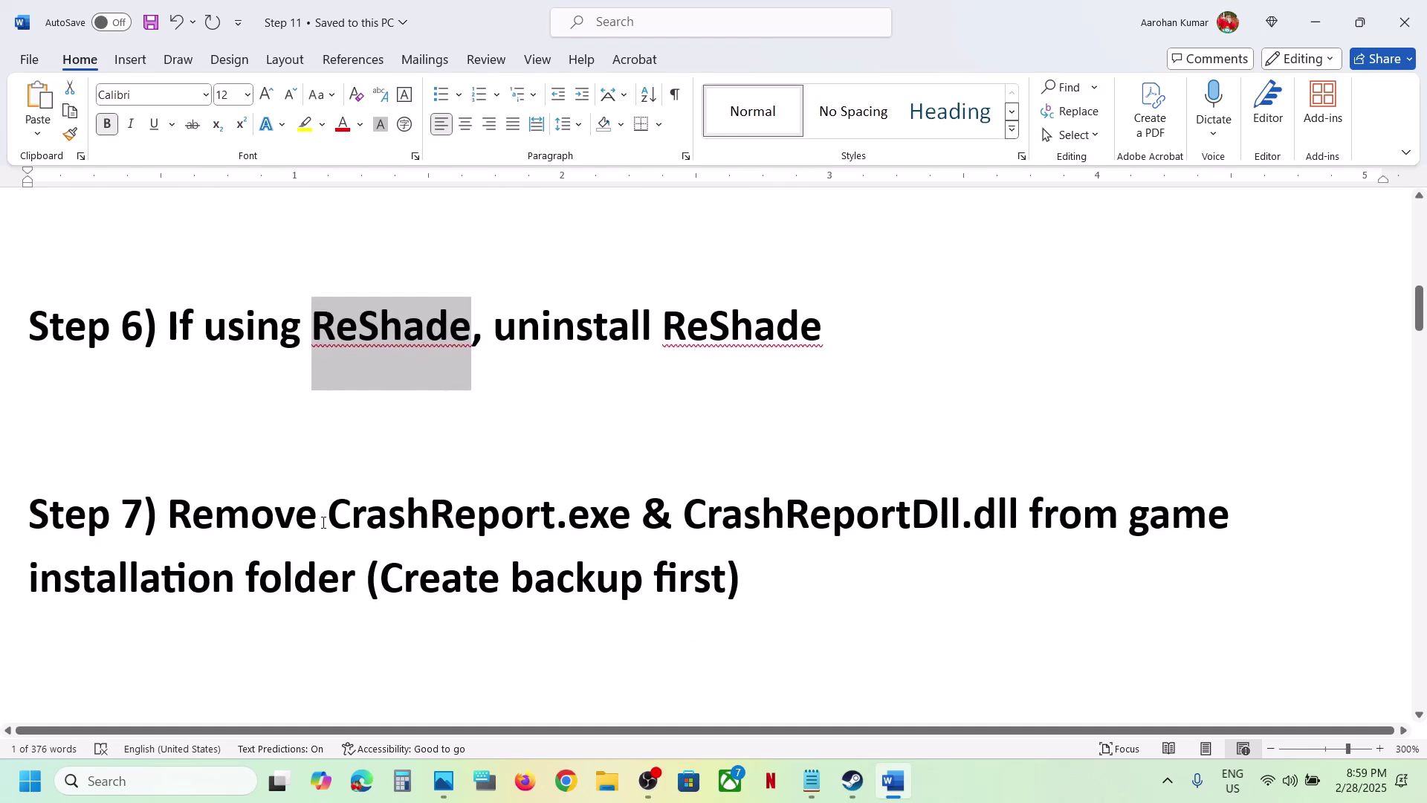
{"action": "left_click_drag", "start_coordinate": [334, 514], "coordinate": [1030, 514]}
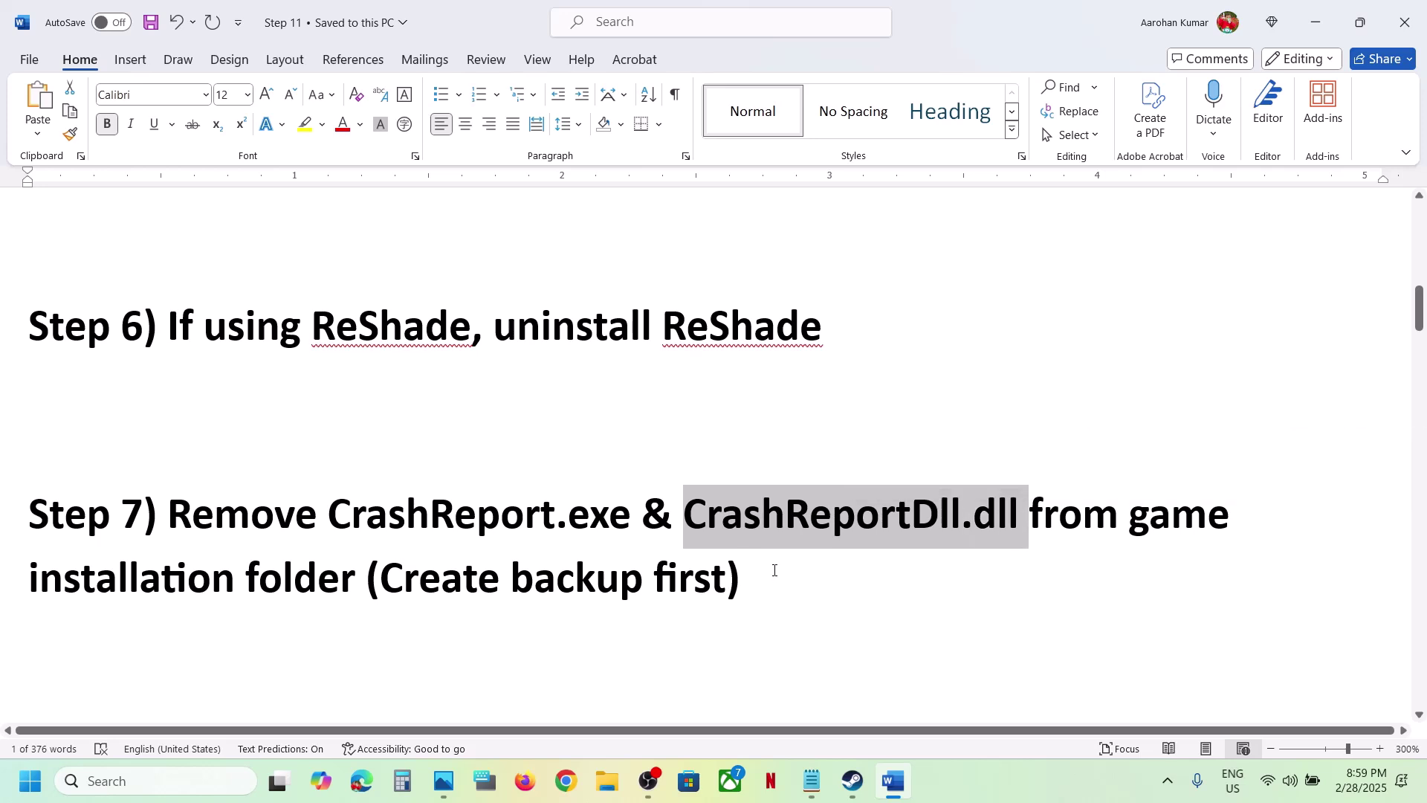
{"action": "left_click_drag", "start_coordinate": [774, 570], "coordinate": [375, 578]}
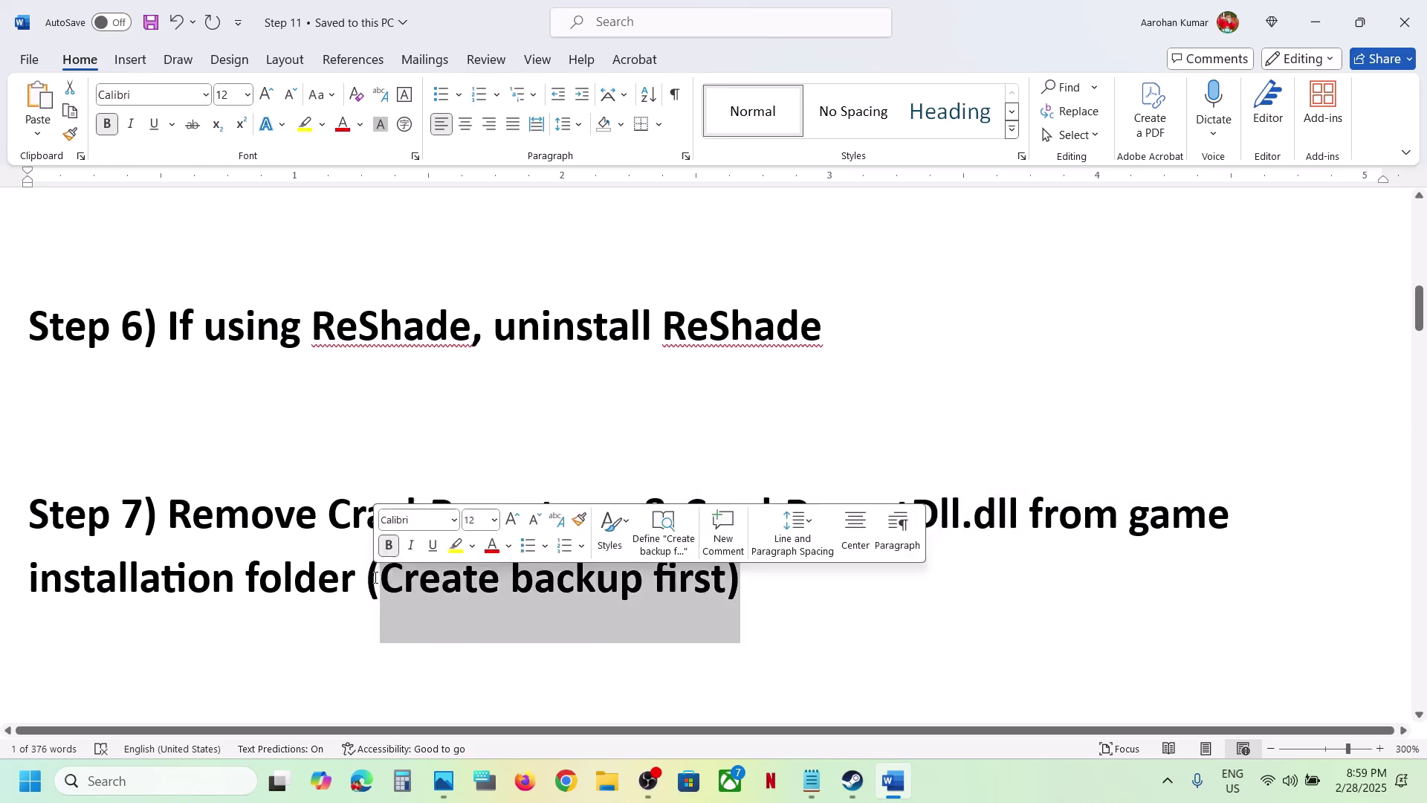
{"action": "left_click", "coordinate": [973, 776]}
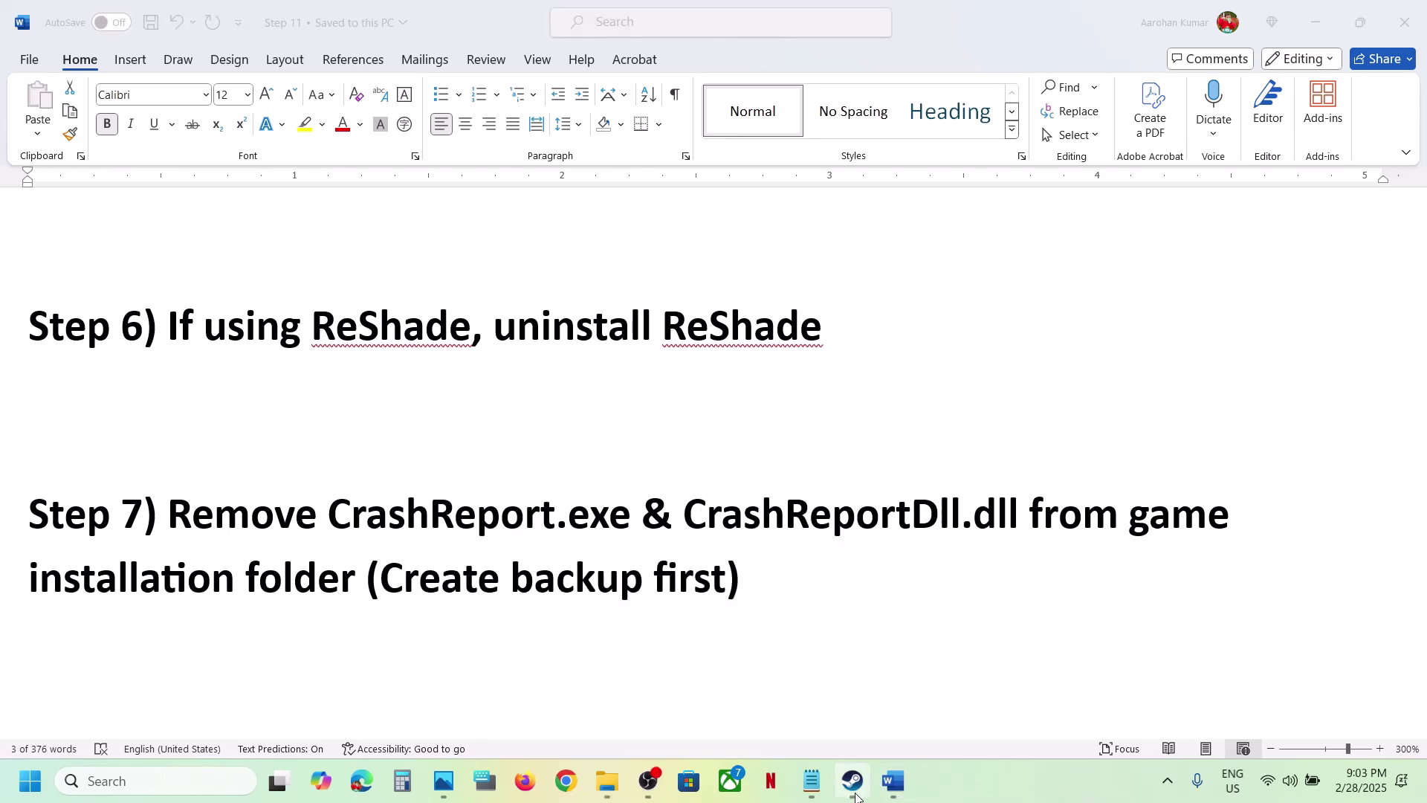
- Switch to Steam and browse the local files of Monster Hunter Wilds
{"action": "left_click", "coordinate": [852, 781]}
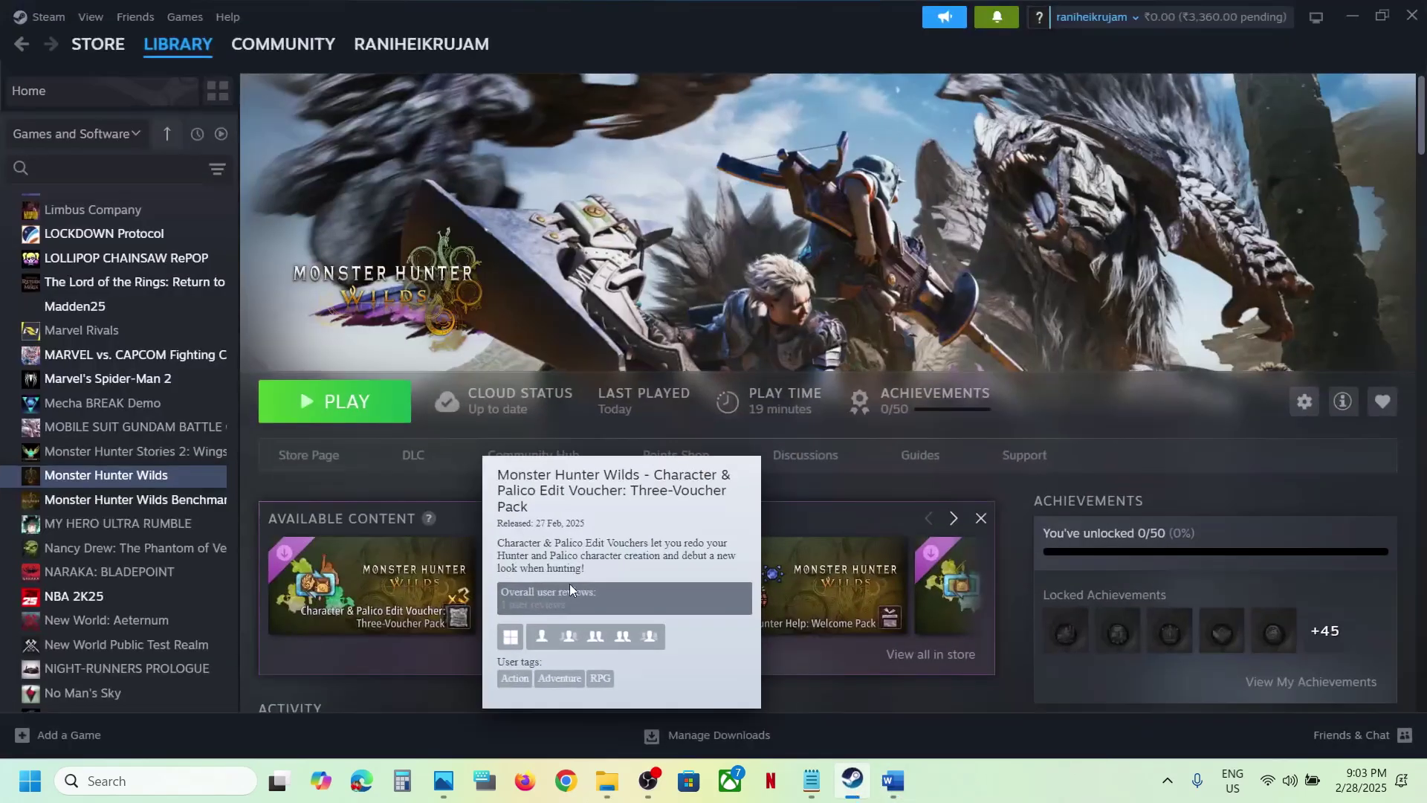
{"action": "right_click", "coordinate": [138, 478]}
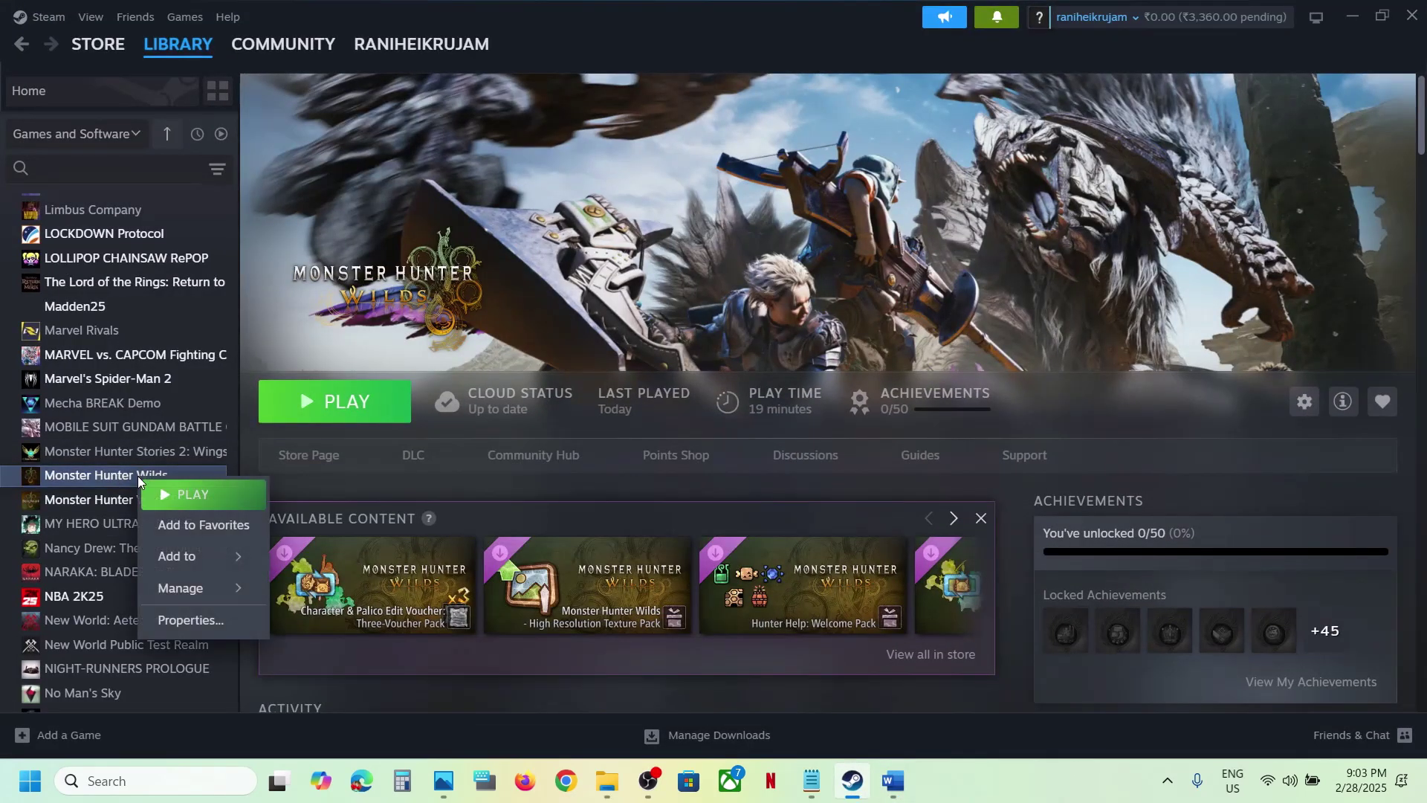
{"action": "mouse_move", "coordinate": [192, 587]}
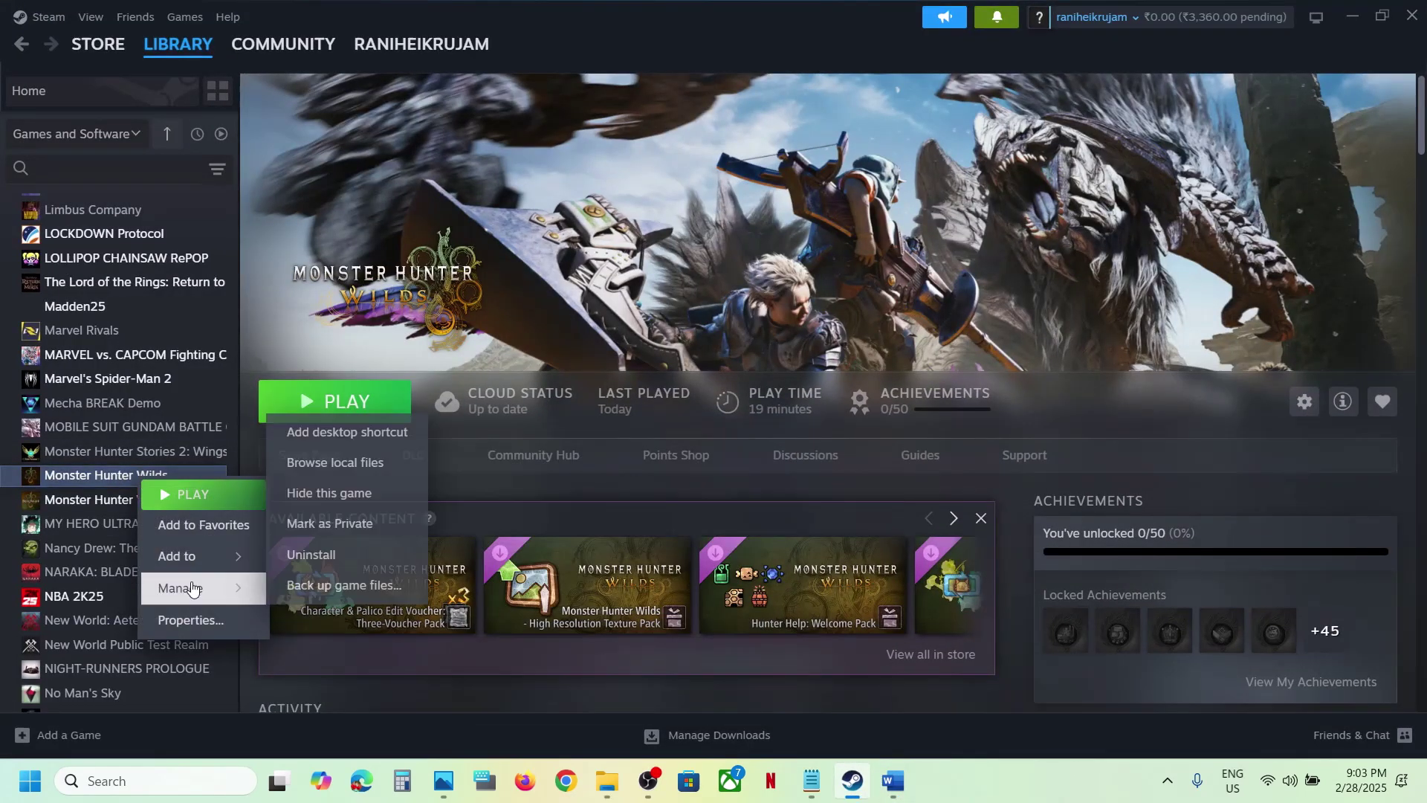
{"action": "left_click", "coordinate": [366, 462]}
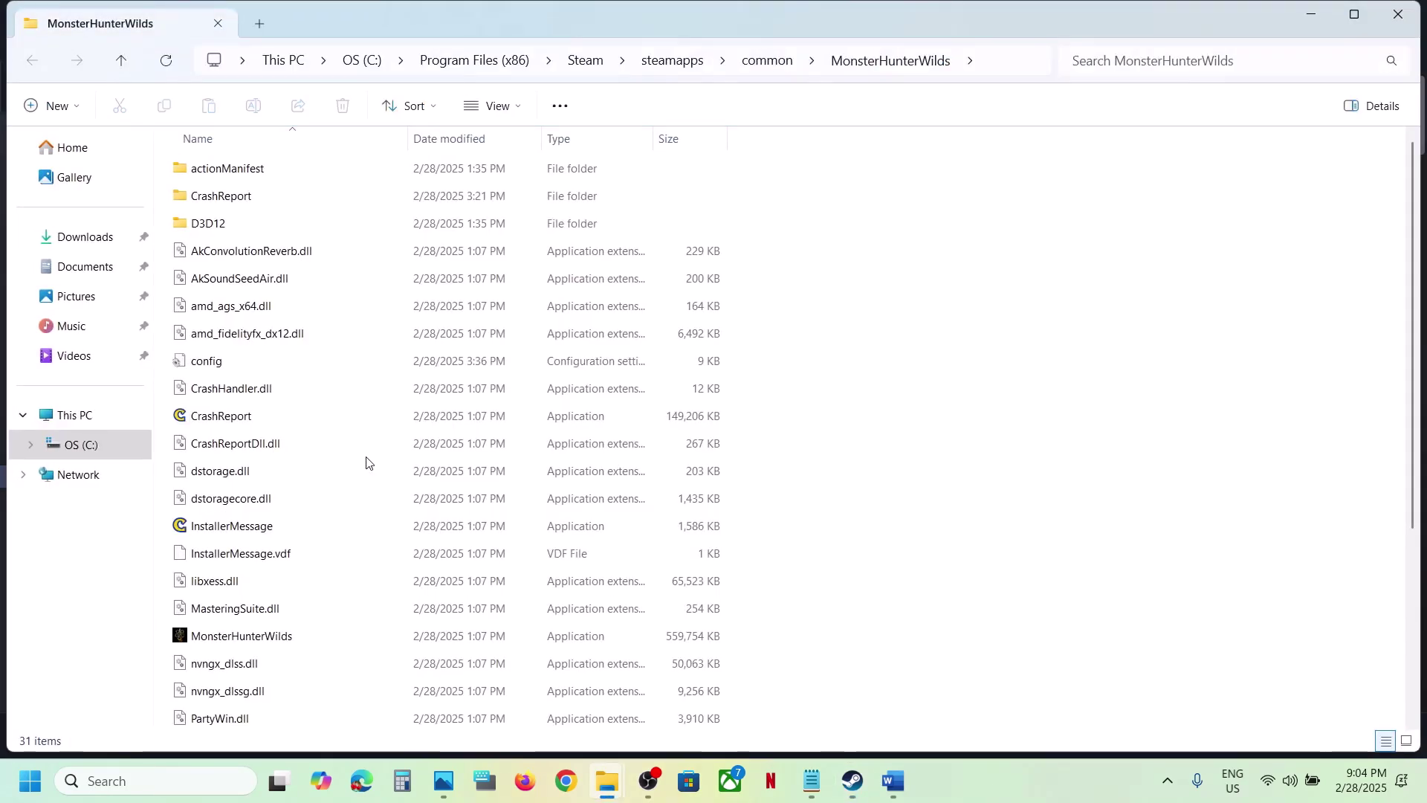
- Back up the CrashReport application and CrashReportDll.dll by copying both from the MonsterHunterWilds folder to the desktop
{"action": "left_click", "coordinate": [231, 420]}
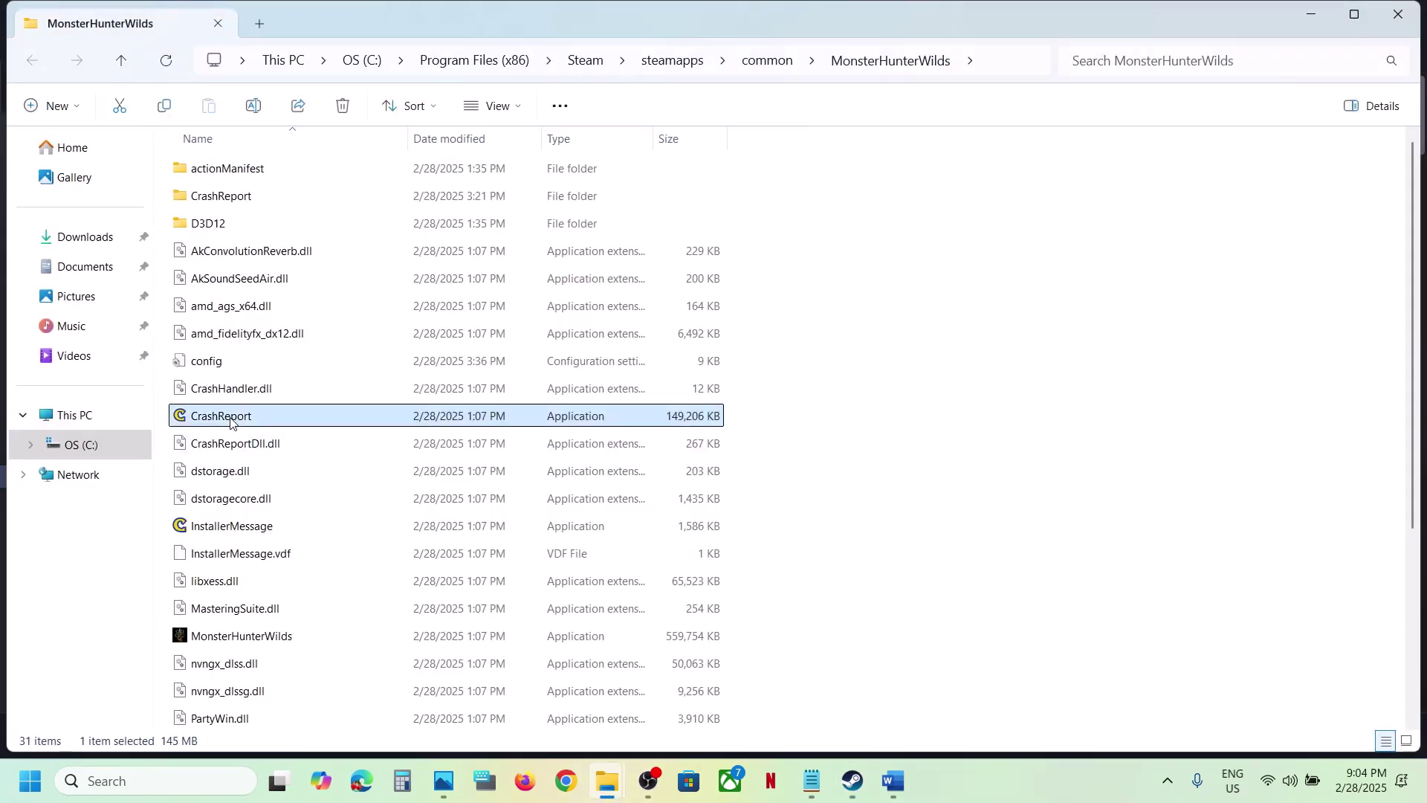
{"action": "left_click", "coordinate": [257, 448]}
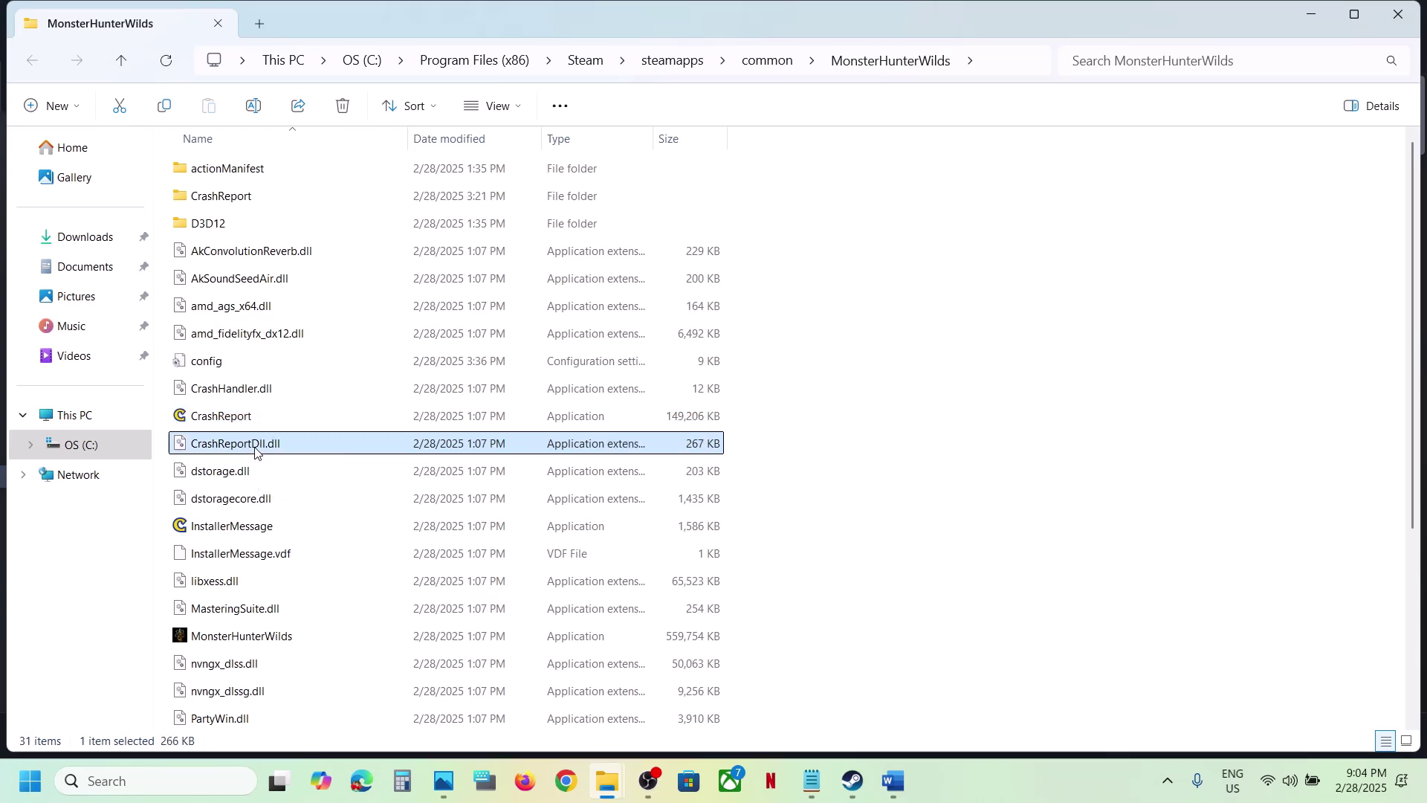
{"action": "left_click", "coordinate": [235, 419]}
{"action": "left_click", "coordinate": [230, 446], "text": "ctrl"}
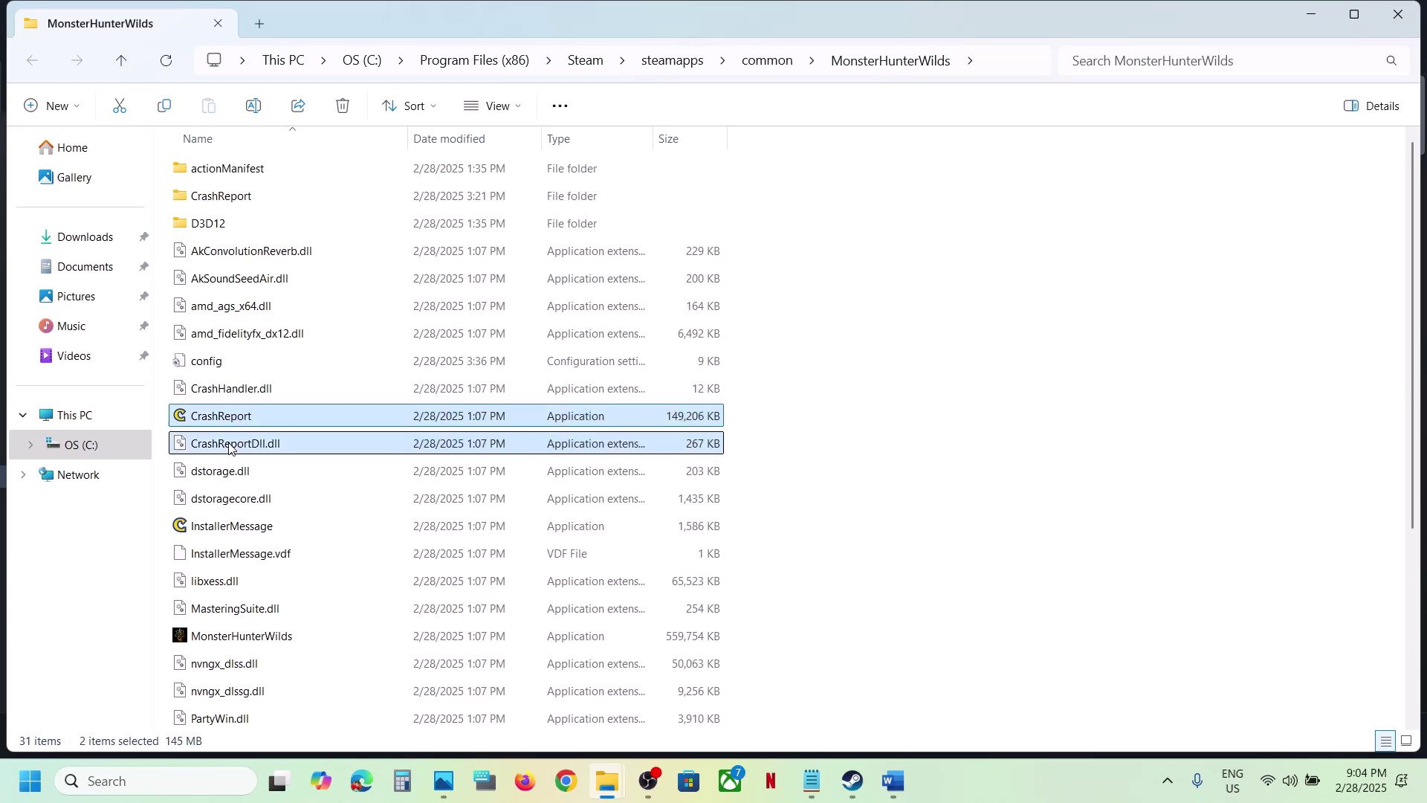
{"action": "right_click", "coordinate": [229, 447]}
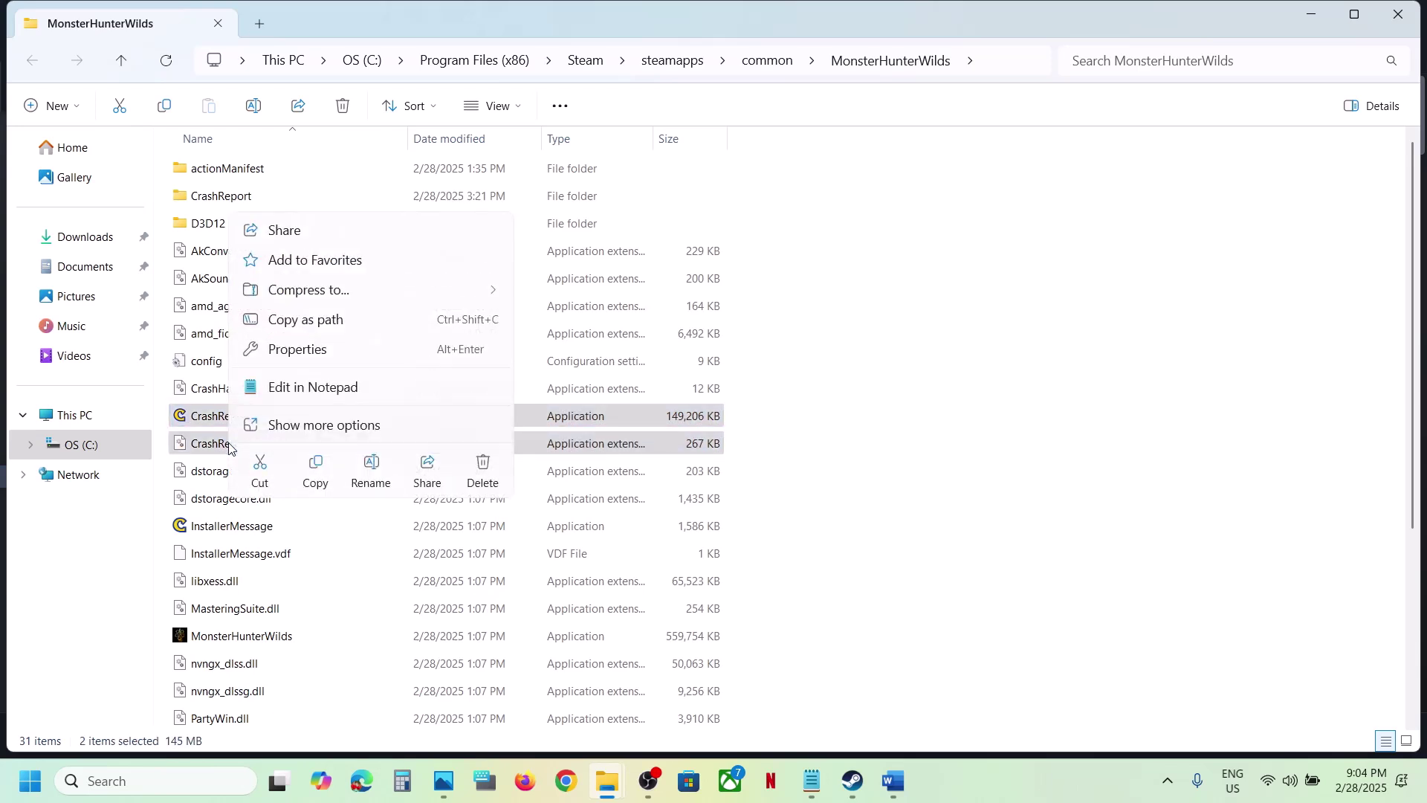
{"action": "left_click", "coordinate": [315, 471]}
{"action": "key", "text": "super+d"}
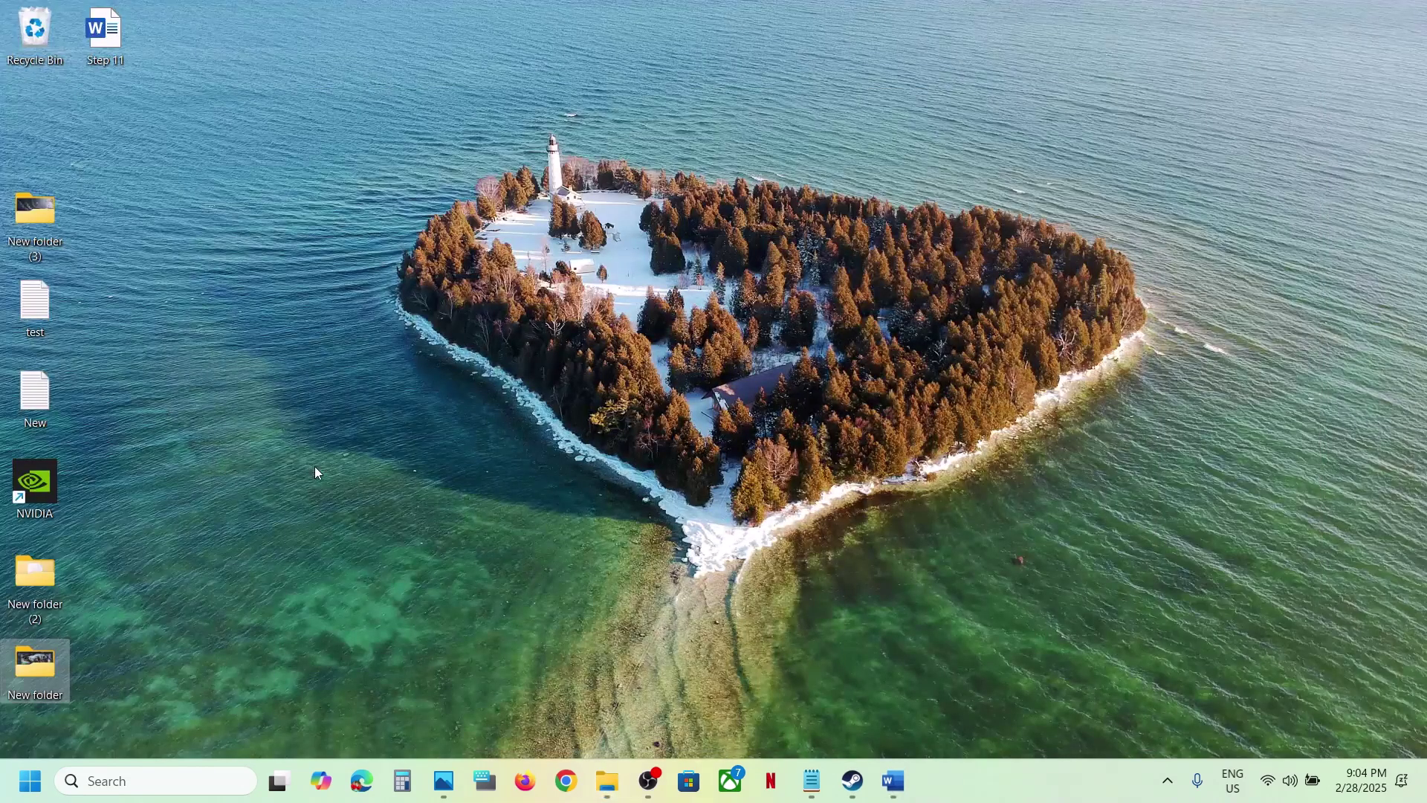
{"action": "left_click", "coordinate": [128, 159]}
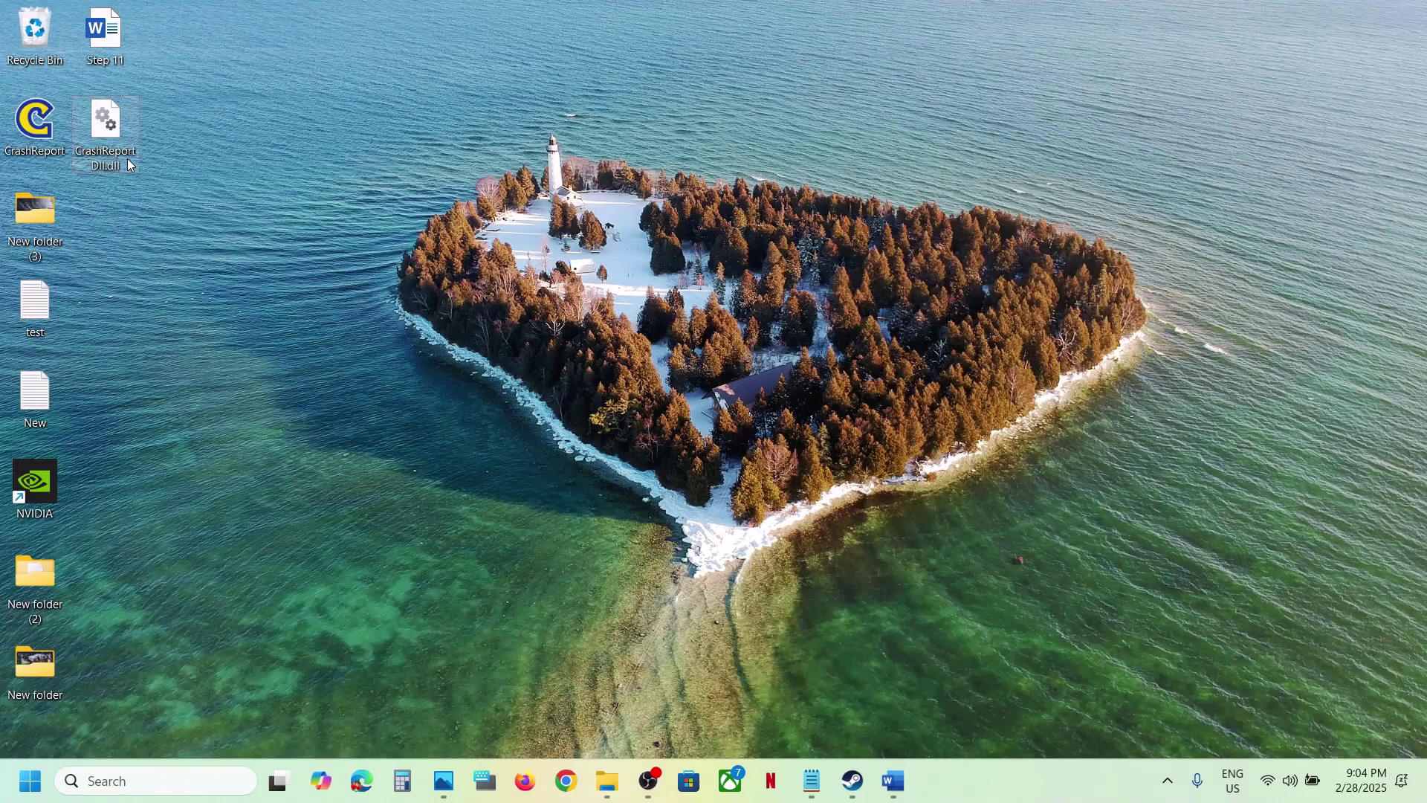
{"action": "left_click", "coordinate": [35, 126]}
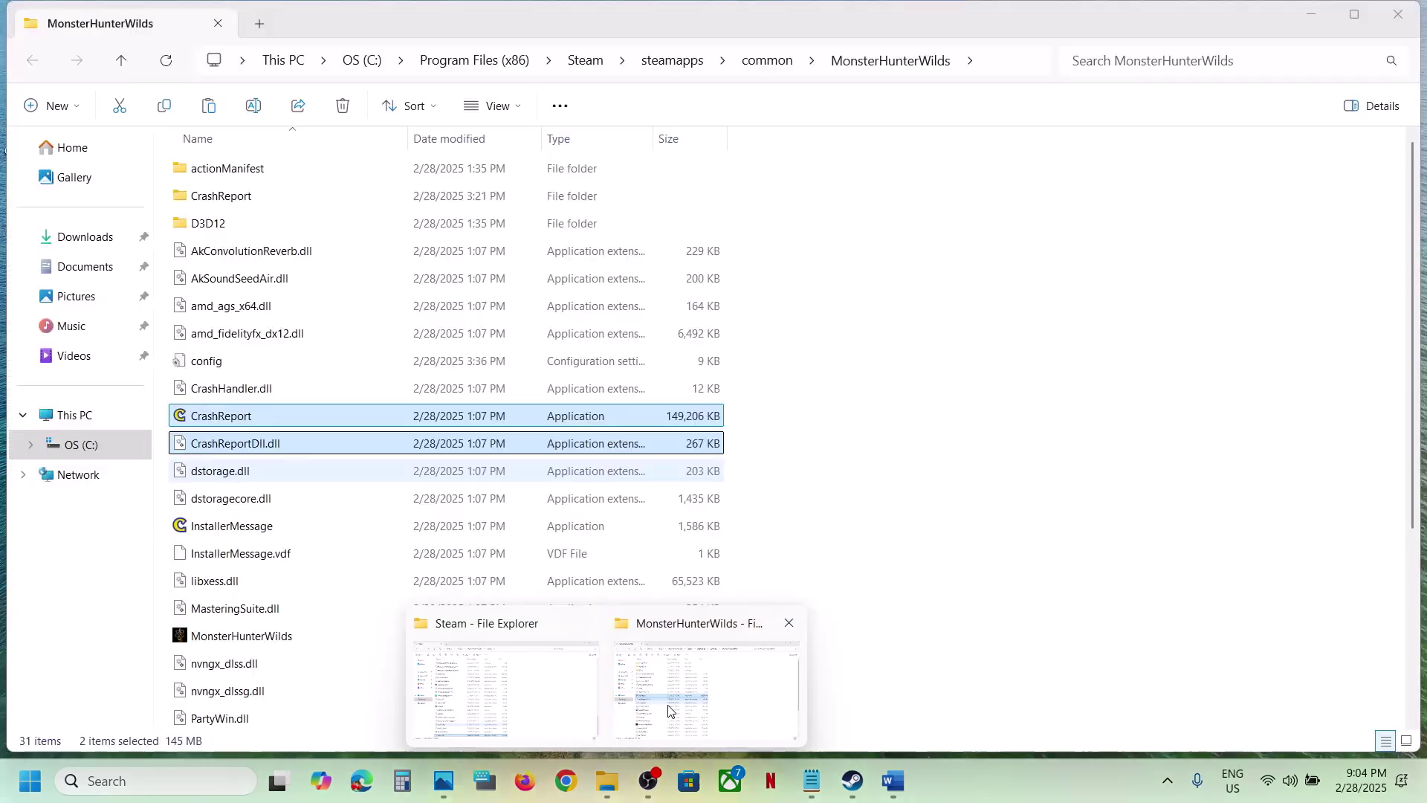
- Delete the CrashReport application and CrashReportDll.dll from the MonsterHunterWilds folder
{"action": "left_click", "coordinate": [671, 711]}
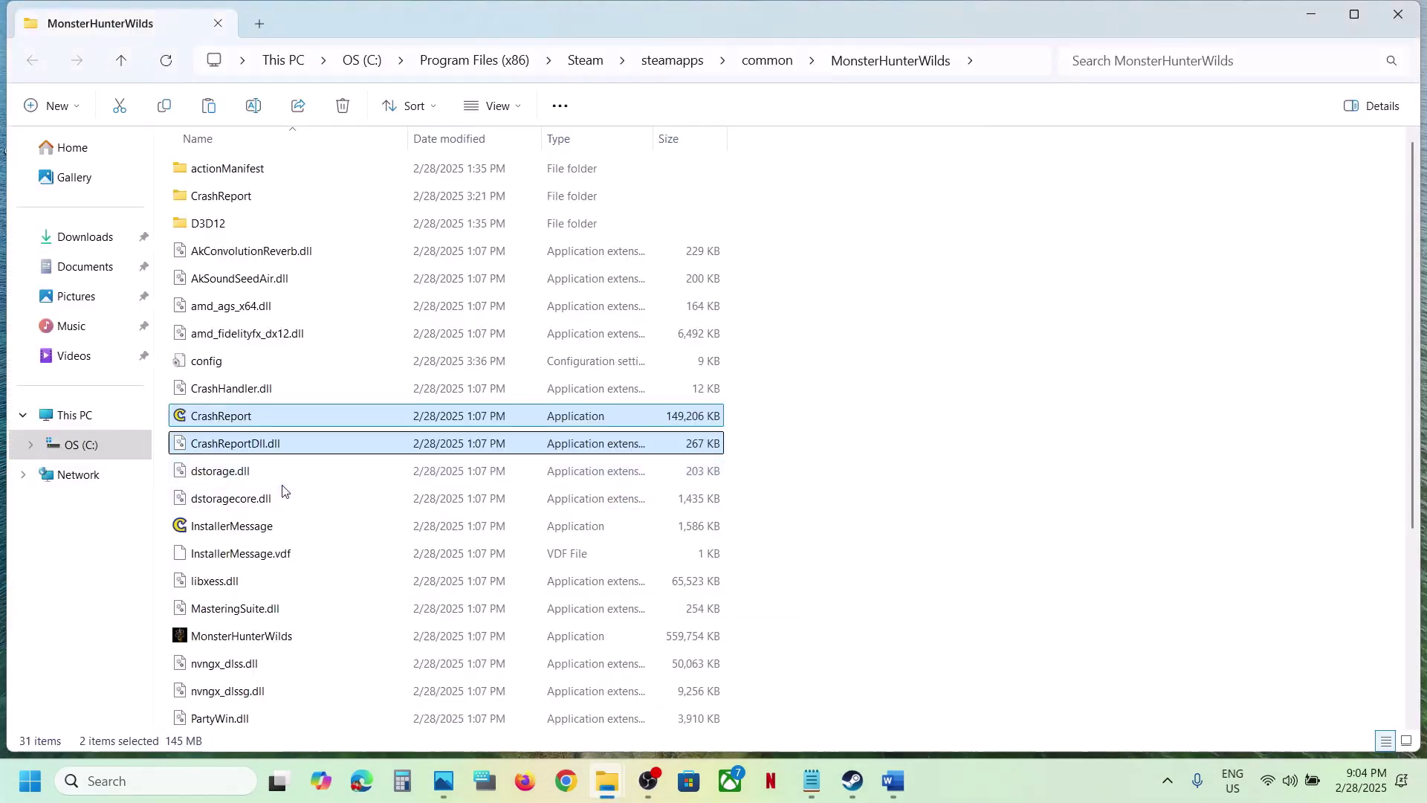
{"action": "right_click", "coordinate": [259, 431]}
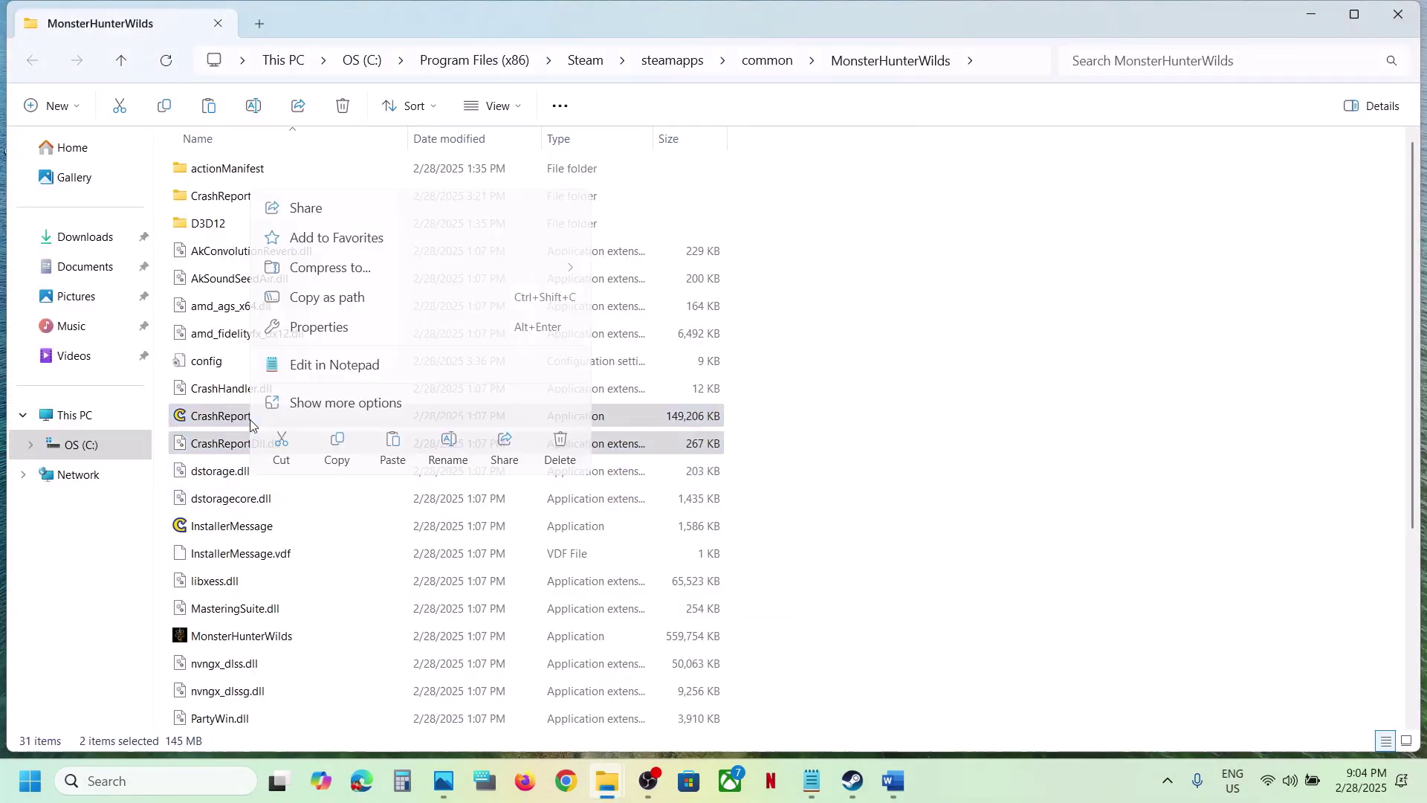
{"action": "left_click", "coordinate": [562, 446]}
- Highlight "Close Steam, go to Steam folder" in step 8 of the Word document and show Steam's exit option
{"action": "left_click", "coordinate": [894, 778]}
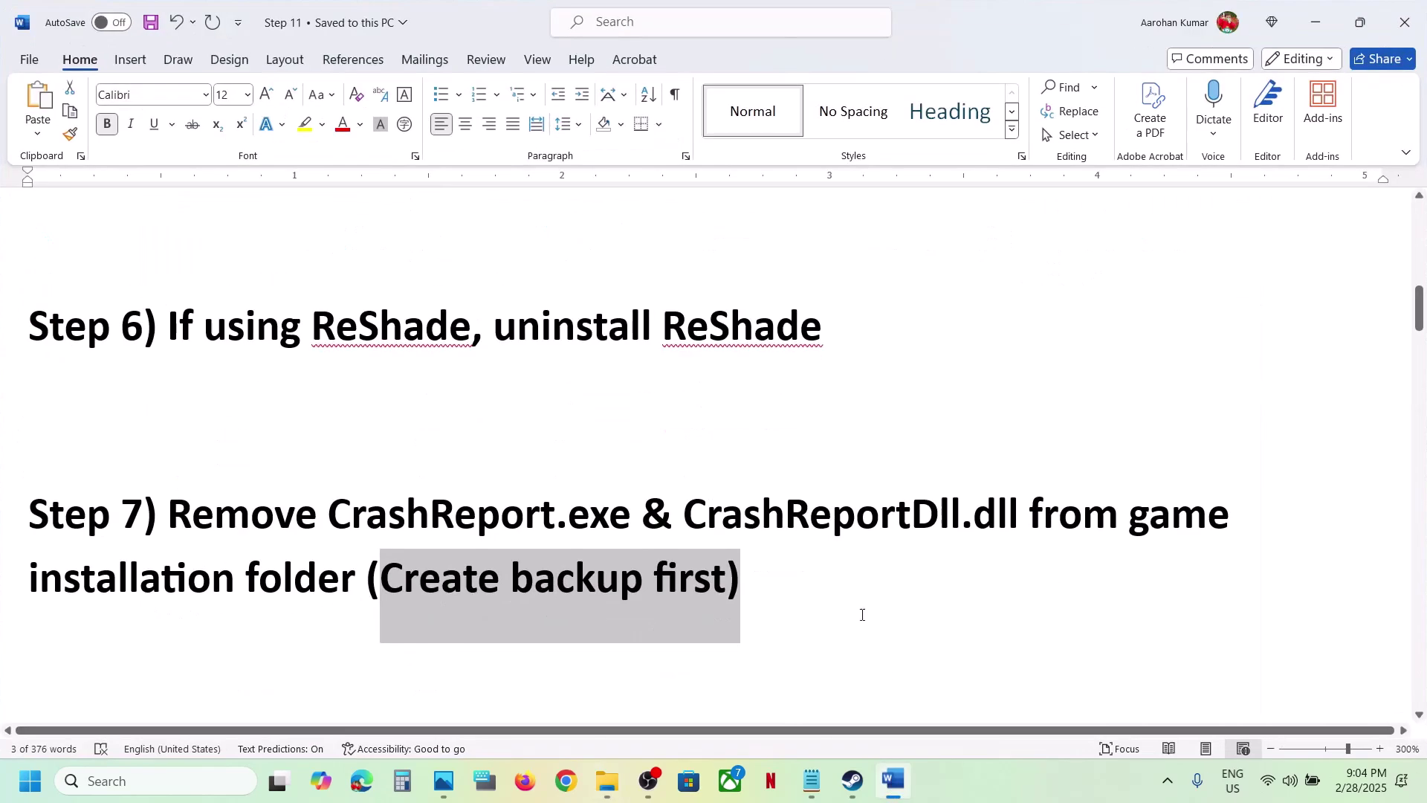
{"action": "scroll", "coordinate": [587, 530], "scroll_direction": "down", "scroll_amount": 6}
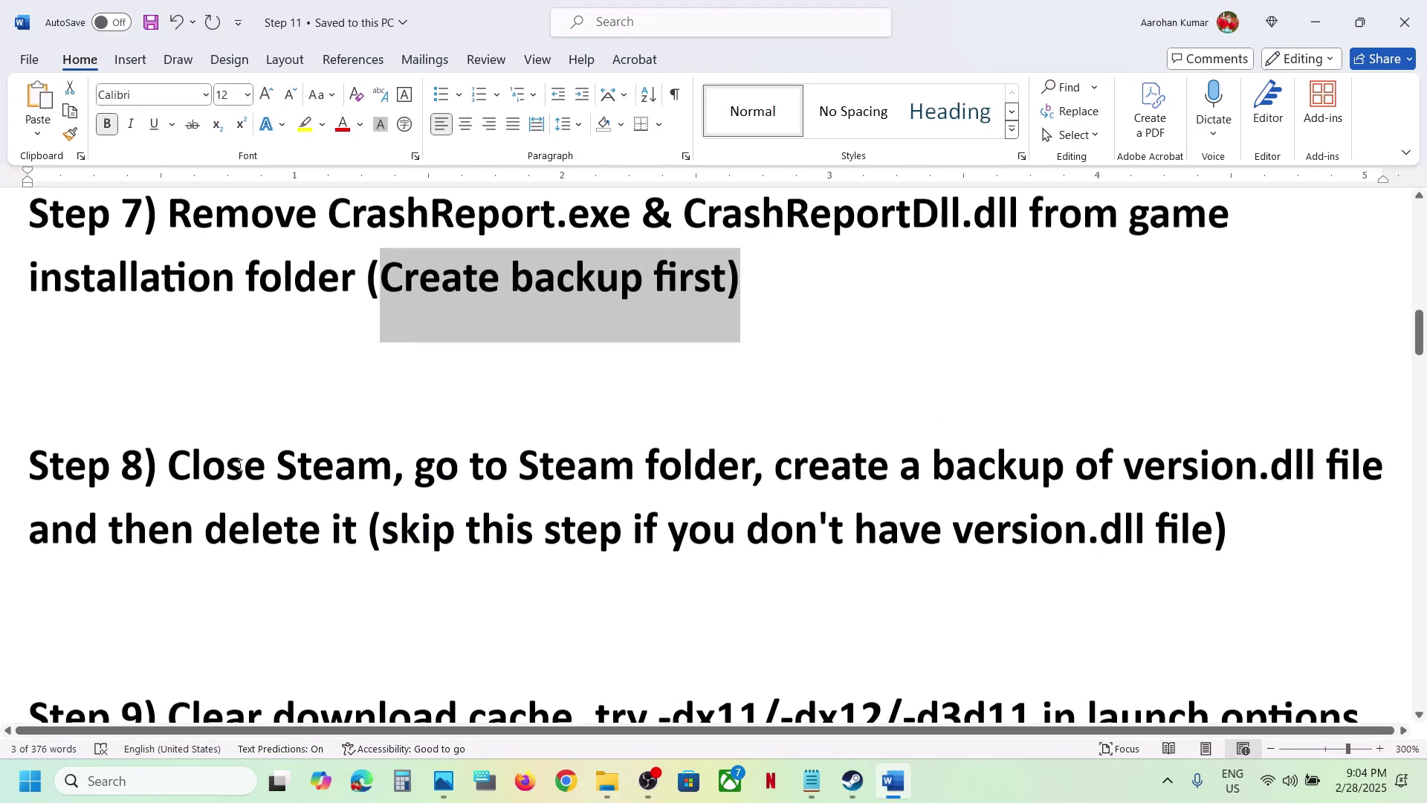
{"action": "scroll", "coordinate": [205, 494], "scroll_direction": "up", "scroll_amount": 1}
{"action": "left_click_drag", "start_coordinate": [170, 499], "coordinate": [752, 502]}
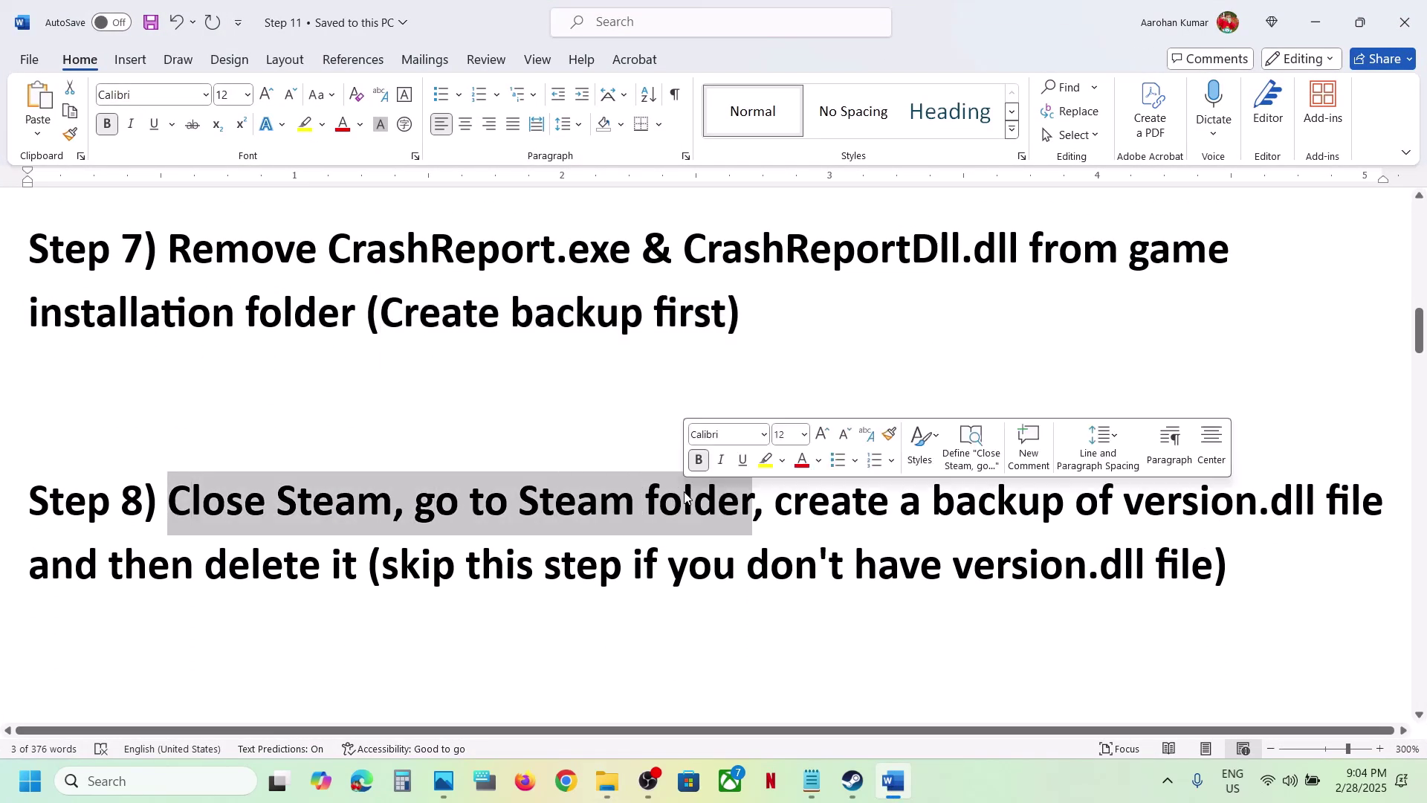
{"action": "left_click", "coordinate": [852, 780]}
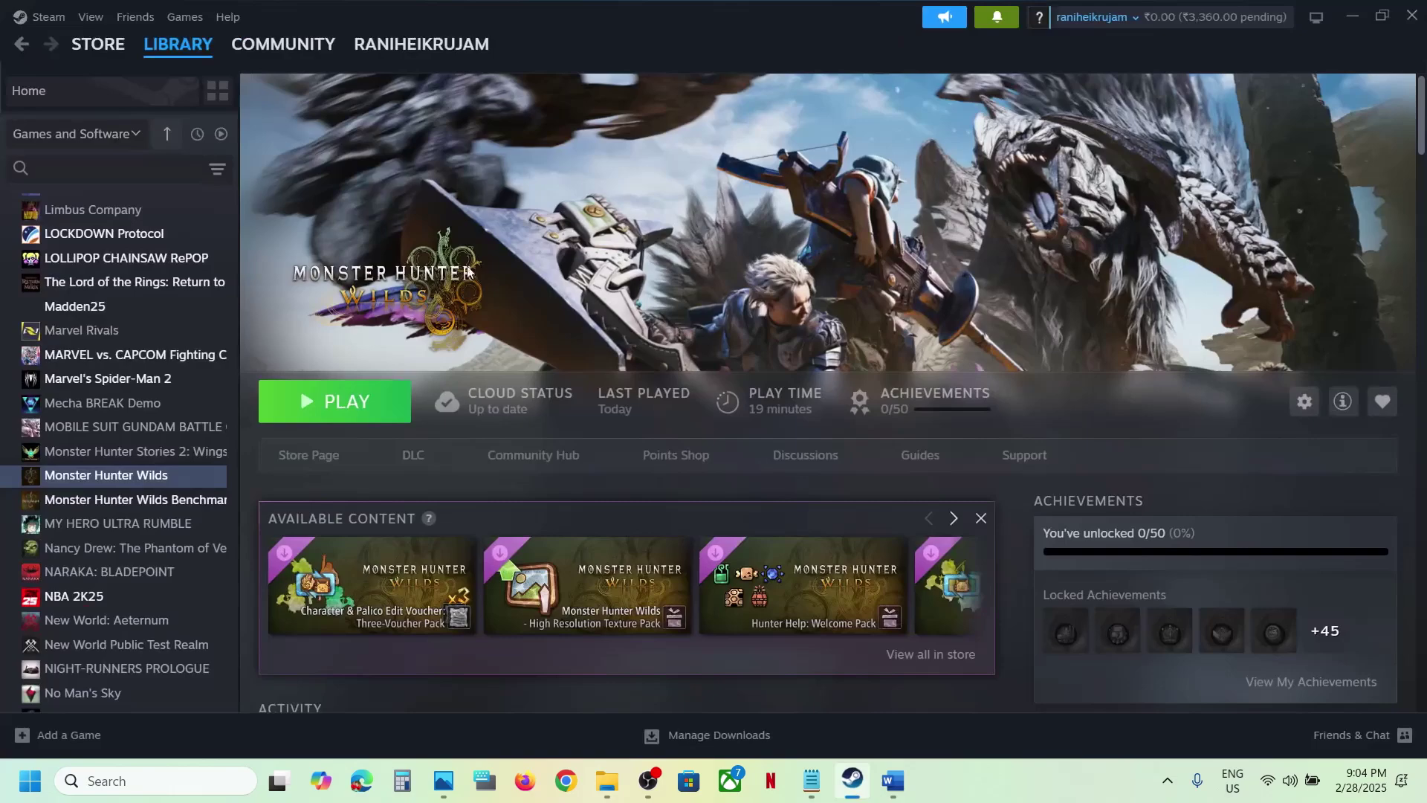
{"action": "left_click", "coordinate": [49, 17]}
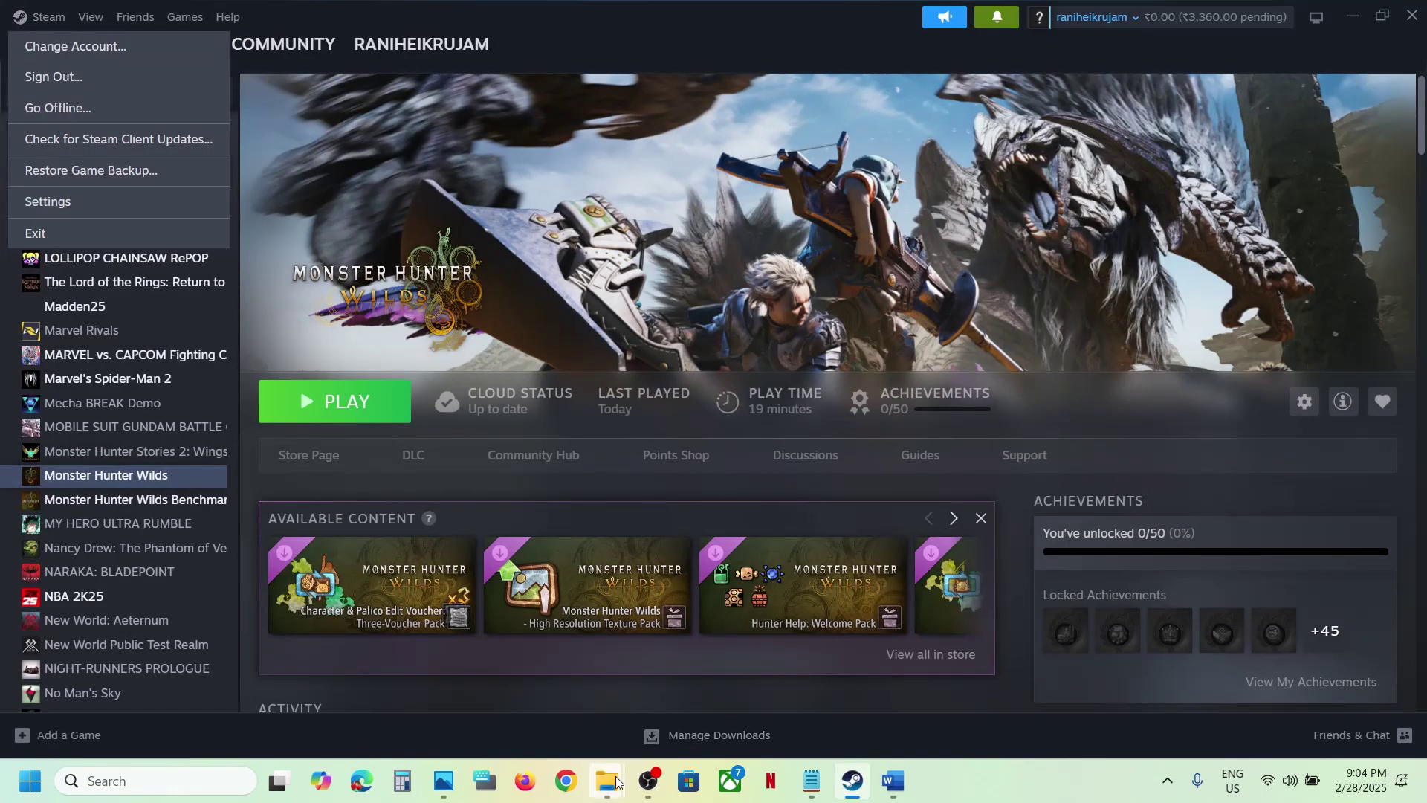
- Go to the Steam folder under Program Files (x86) on the C: drive in File Explorer
{"action": "mouse_move", "coordinate": [614, 789]}
{"action": "left_click", "coordinate": [673, 706]}
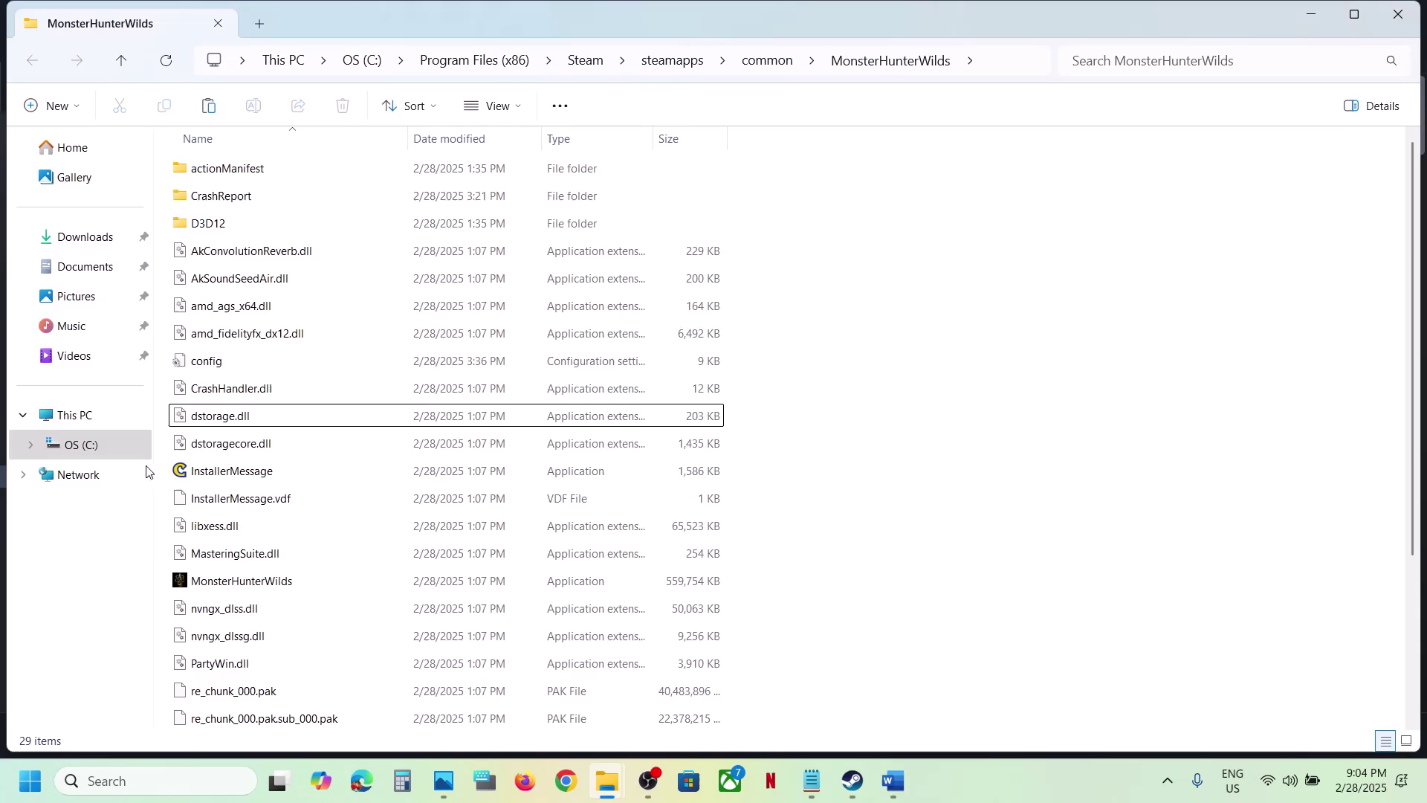
{"action": "left_click", "coordinate": [76, 416]}
{"action": "double_click", "coordinate": [279, 186]}
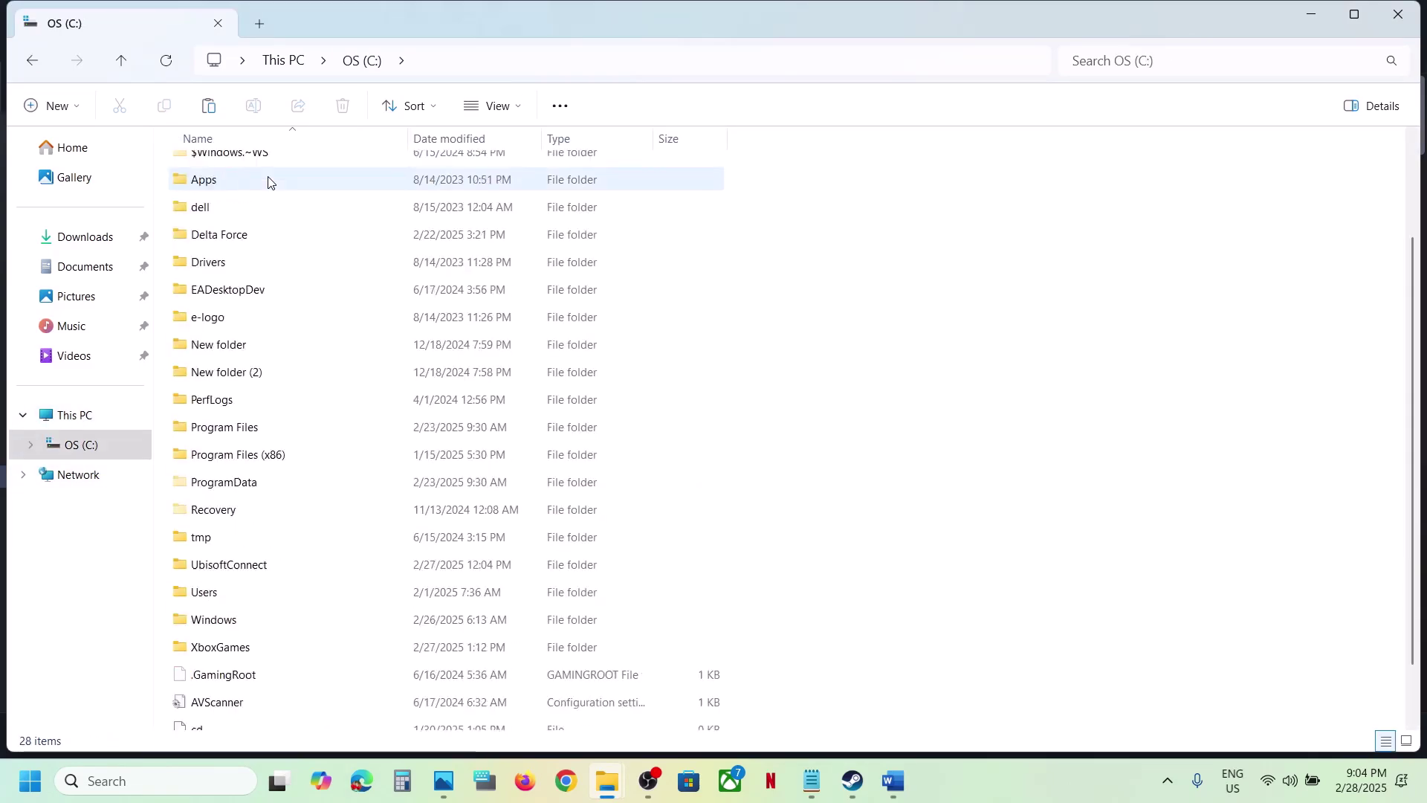
{"action": "scroll", "coordinate": [310, 395], "scroll_direction": "down", "scroll_amount": 1}
{"action": "double_click", "coordinate": [239, 361]}
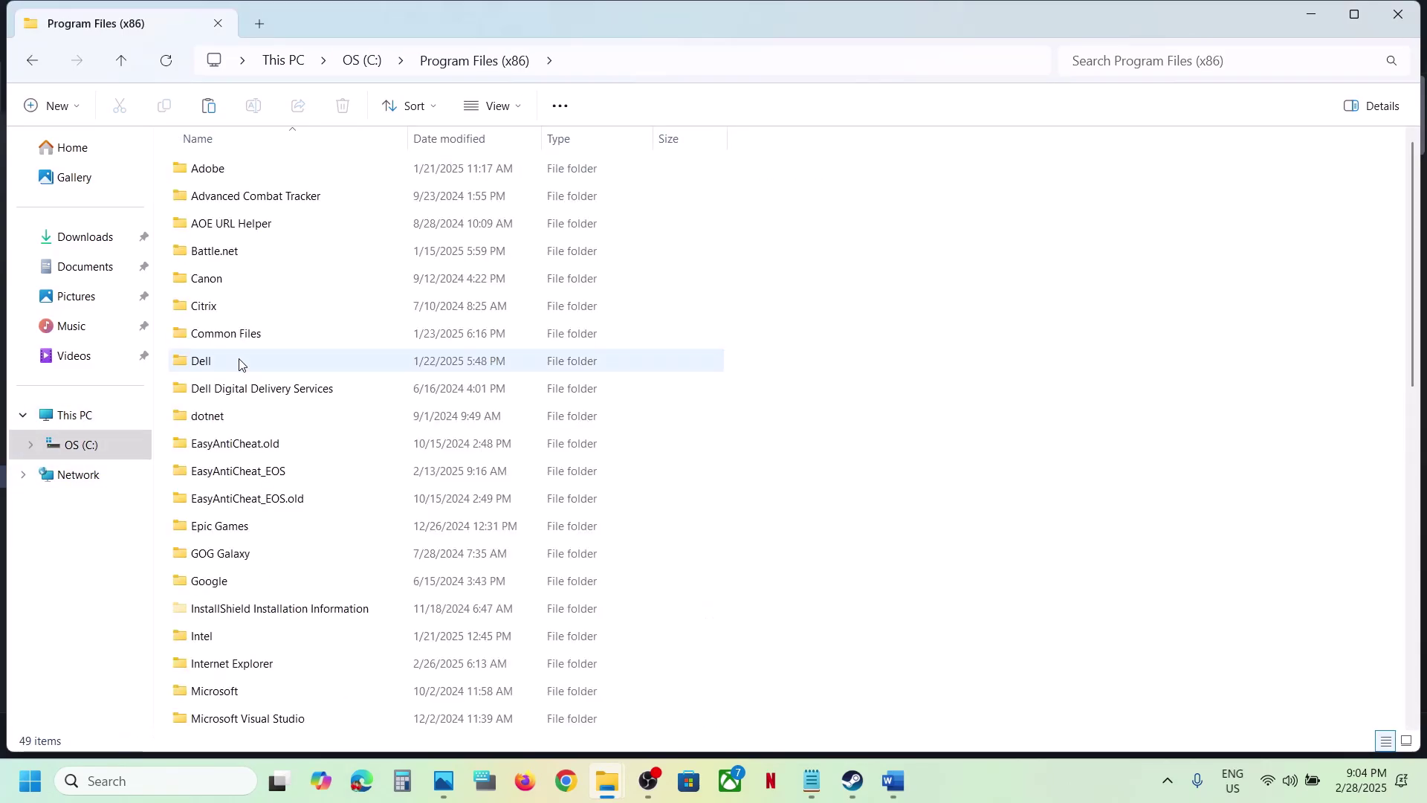
{"action": "scroll", "coordinate": [239, 364], "scroll_direction": "down", "scroll_amount": 5}
{"action": "scroll", "coordinate": [290, 462], "scroll_direction": "down", "scroll_amount": 3}
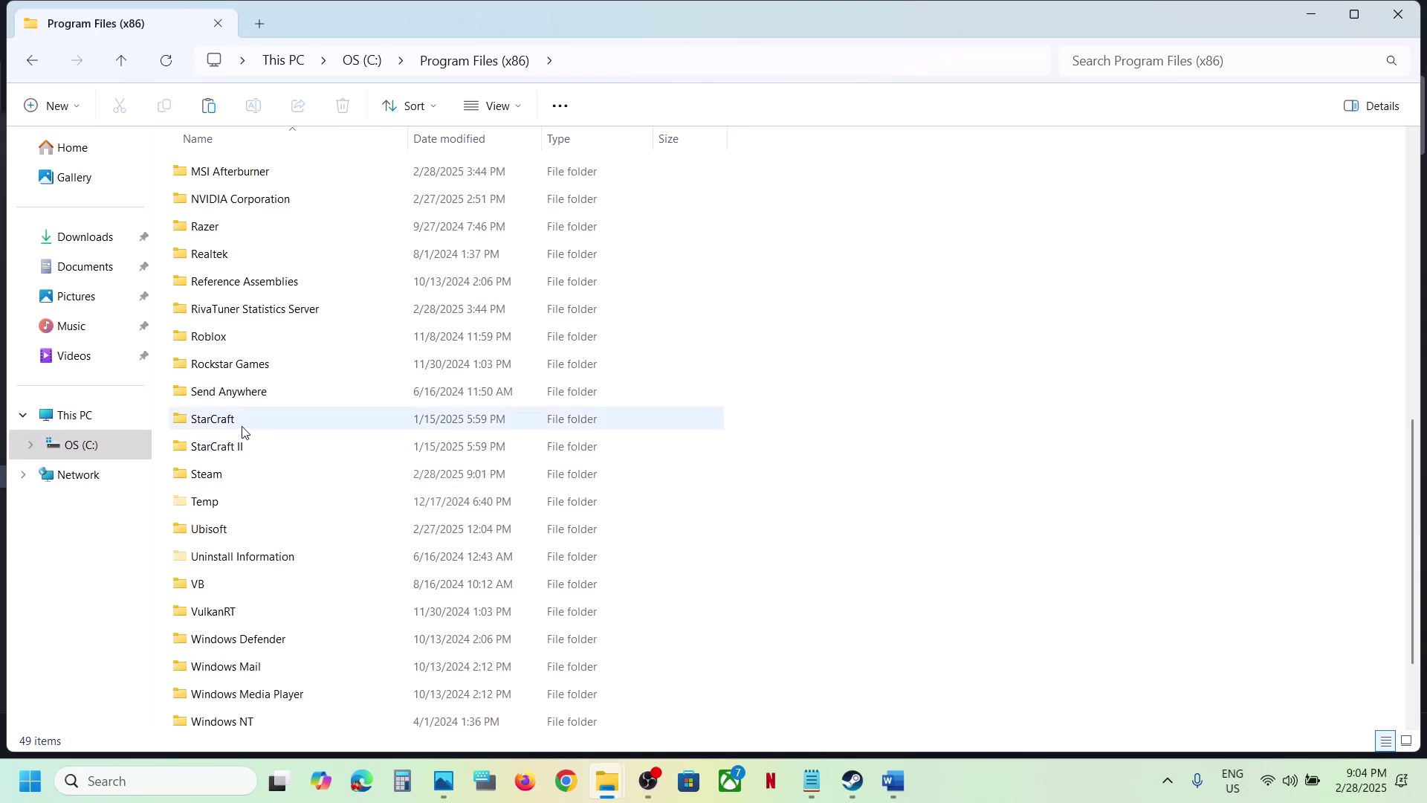
{"action": "double_click", "coordinate": [237, 483]}
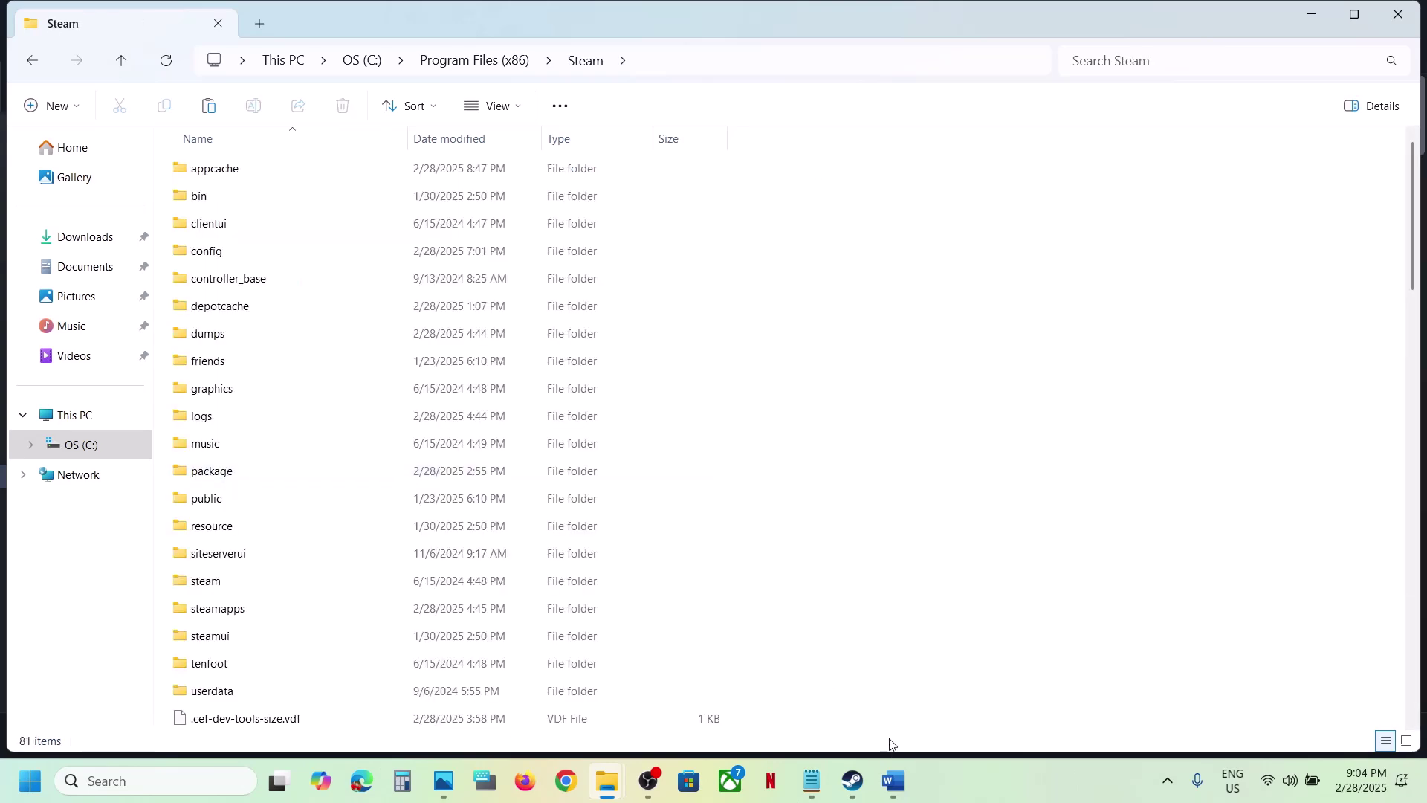
- Highlight step 8's advice to back up version.dll and look for that file in the Steam folder
{"action": "left_click", "coordinate": [894, 773]}
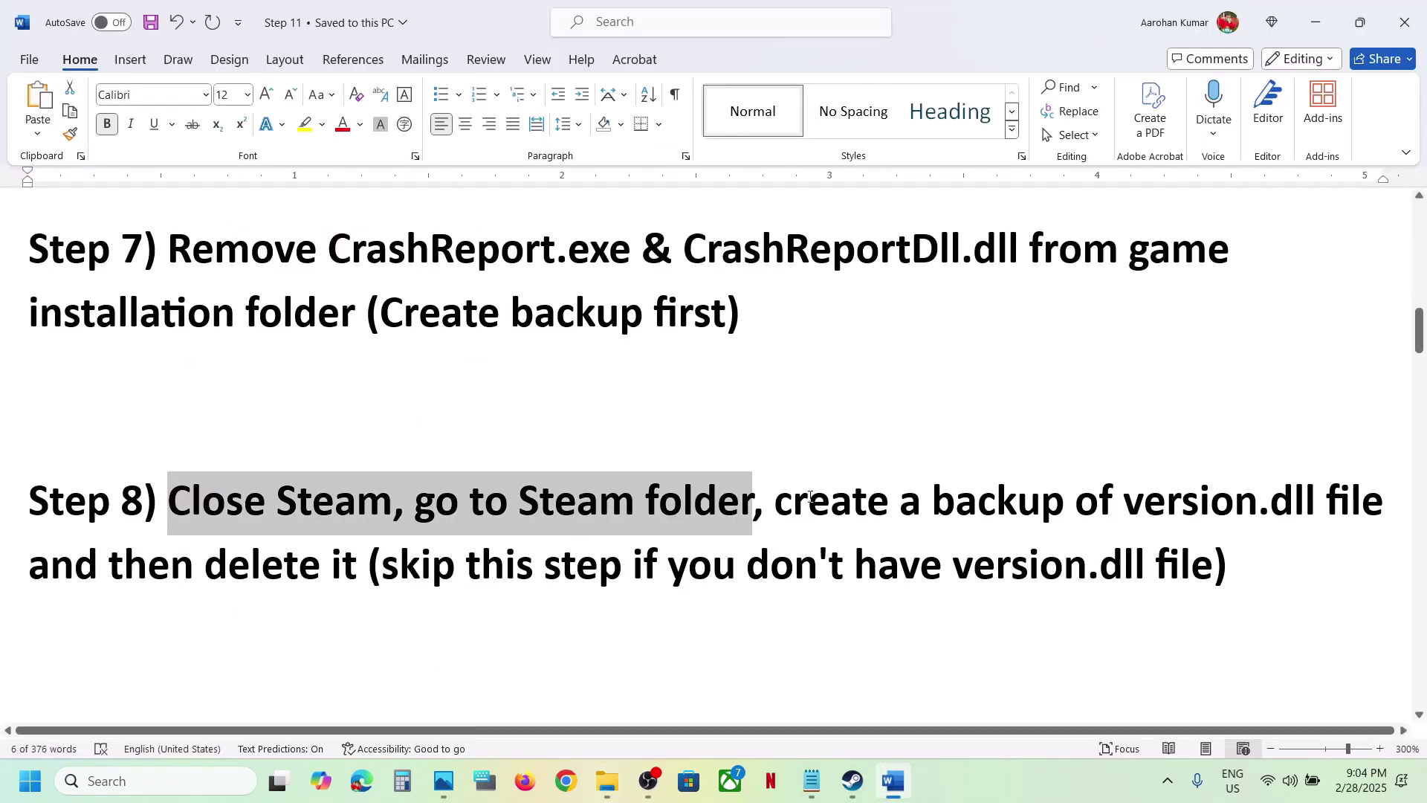
{"action": "left_click_drag", "start_coordinate": [809, 497], "coordinate": [1291, 489]}
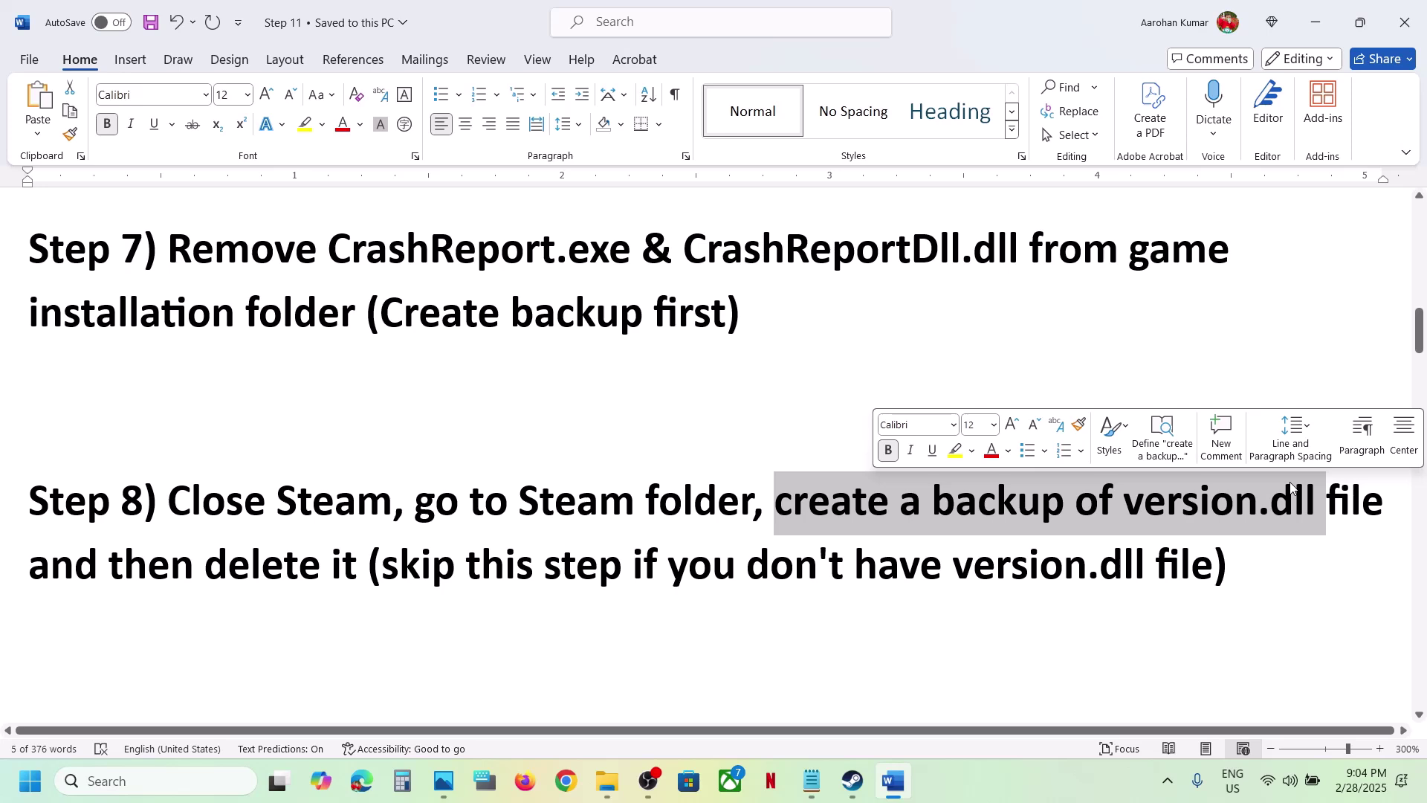
{"action": "mouse_move", "coordinate": [614, 793]}
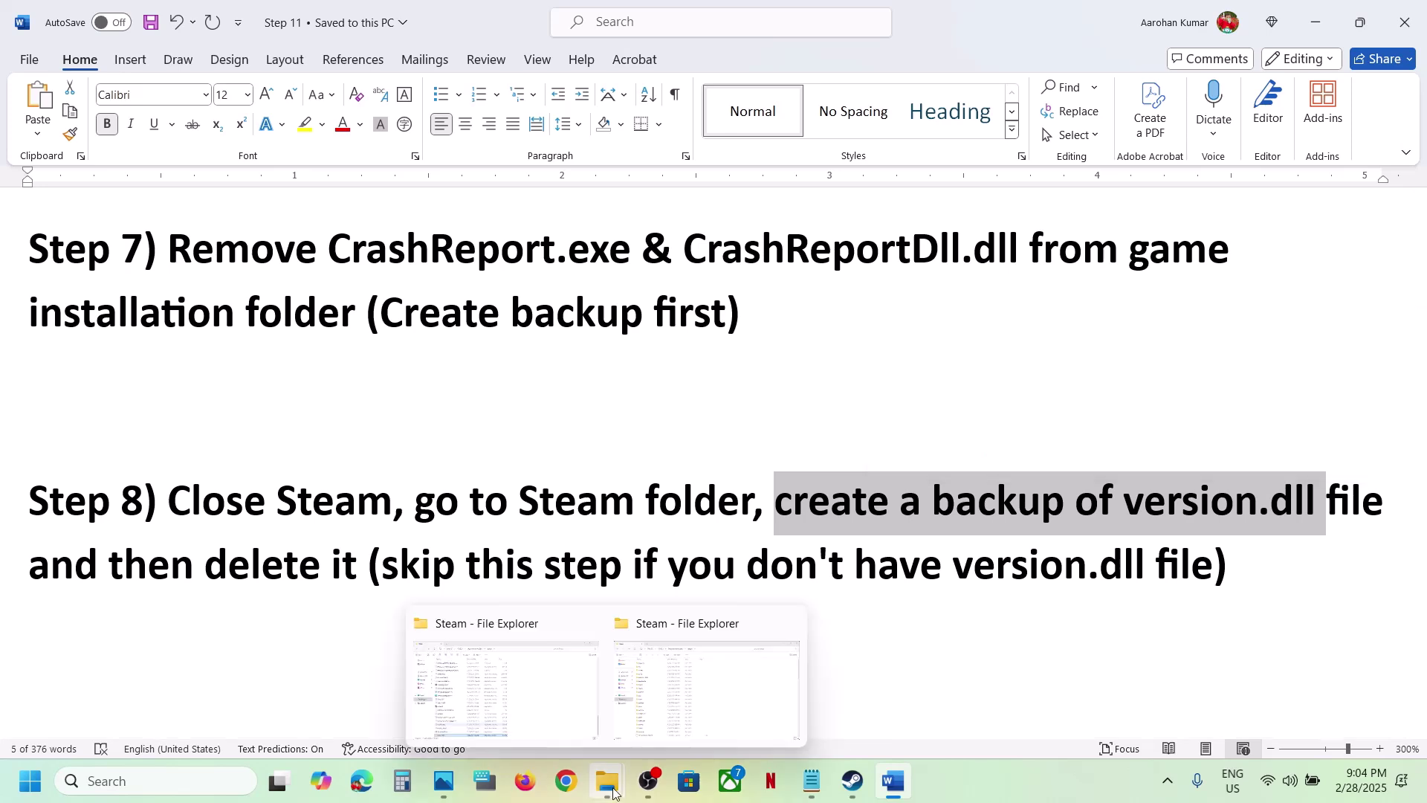
{"action": "left_click", "coordinate": [706, 676]}
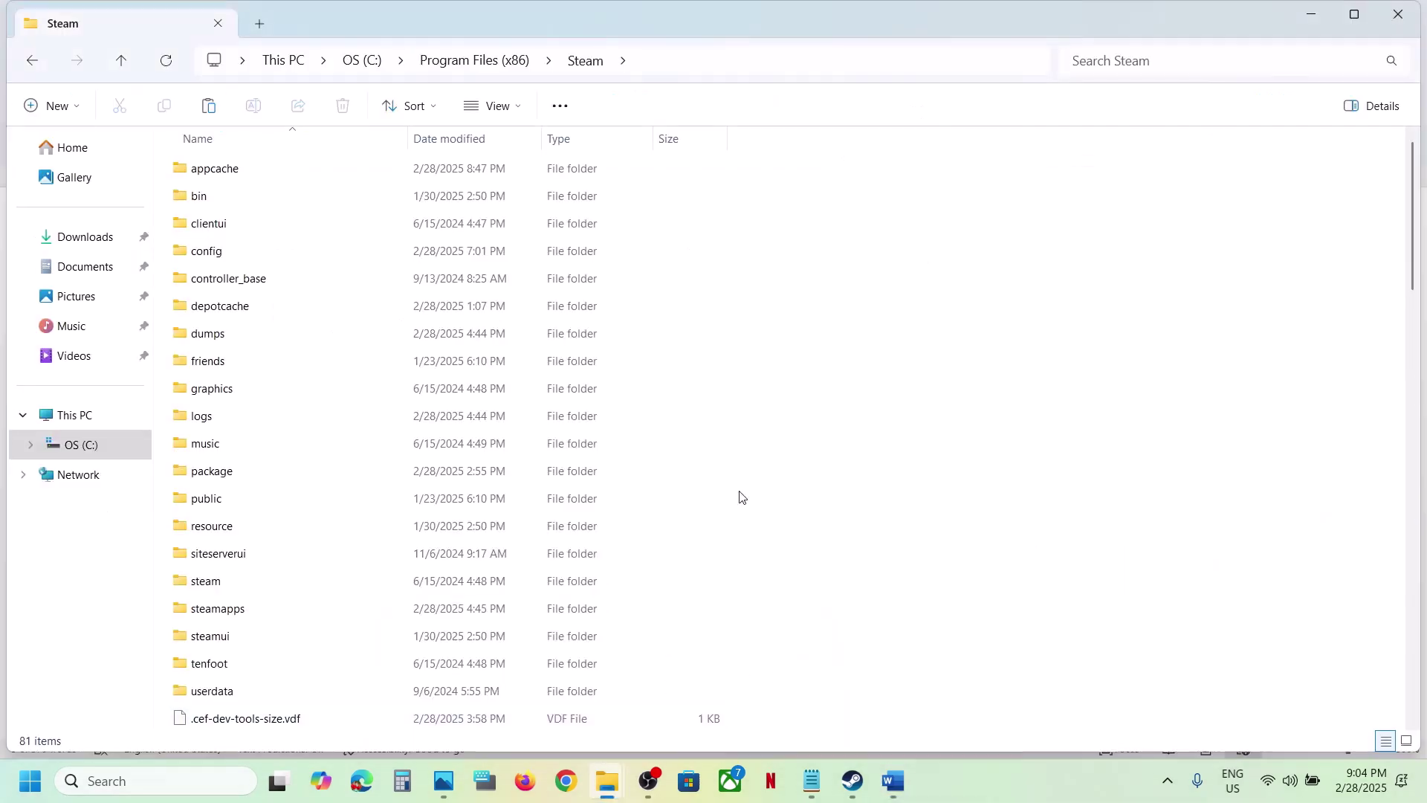
{"action": "left_click", "coordinate": [267, 550]}
{"action": "key", "text": "v"}
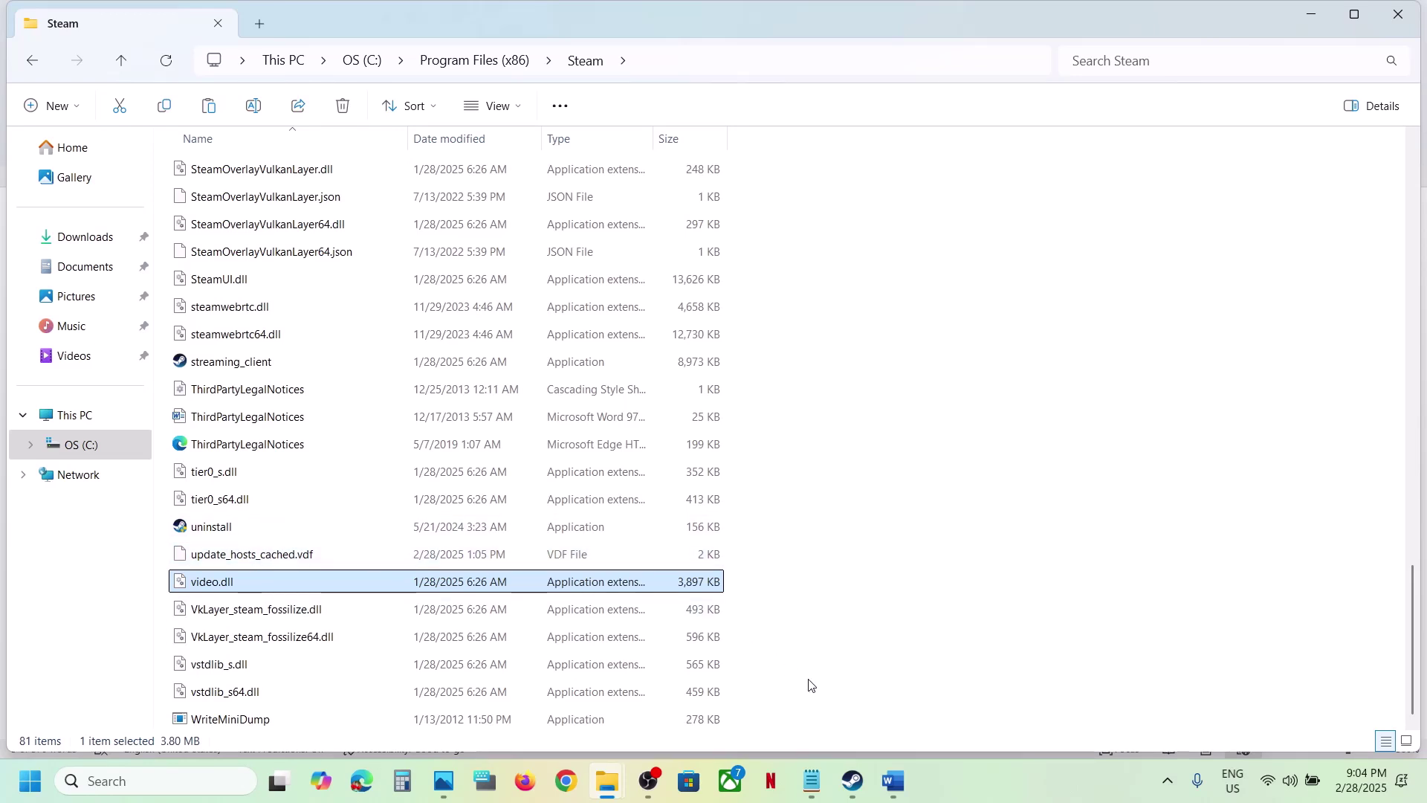
{"action": "left_click", "coordinate": [965, 771]}
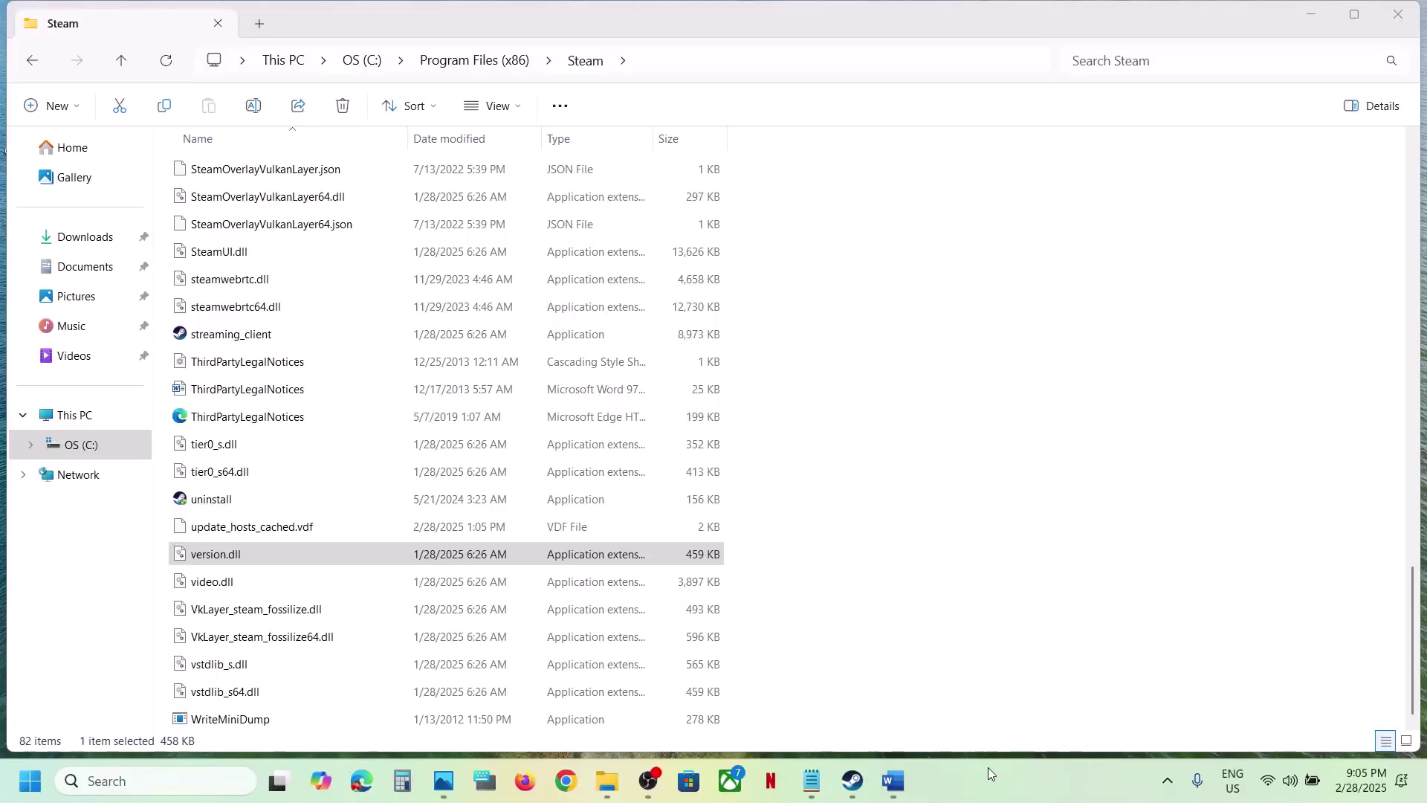
- Back up version.dll by copying it from the Steam folder to the desktop
{"action": "left_click", "coordinate": [231, 562]}
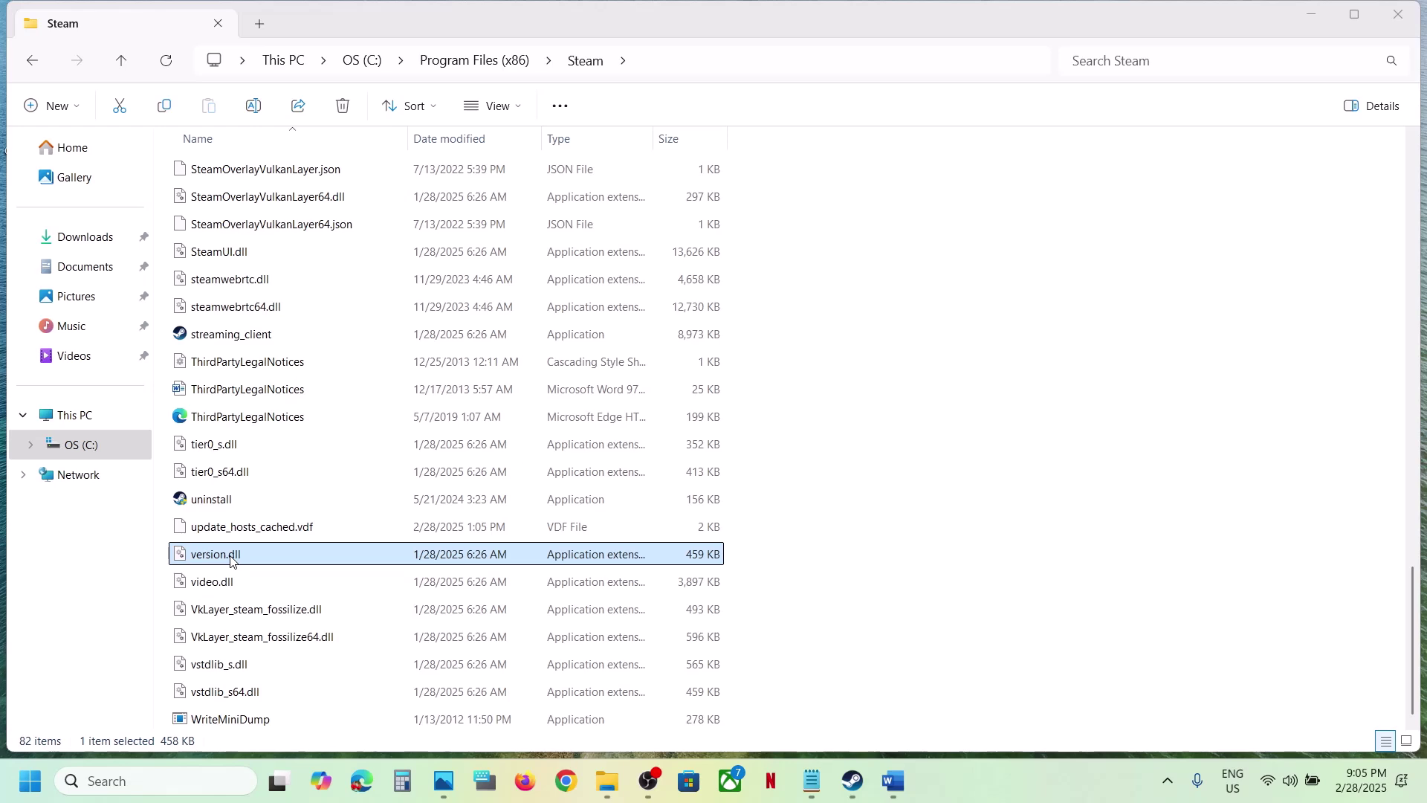
{"action": "right_click", "coordinate": [250, 560]}
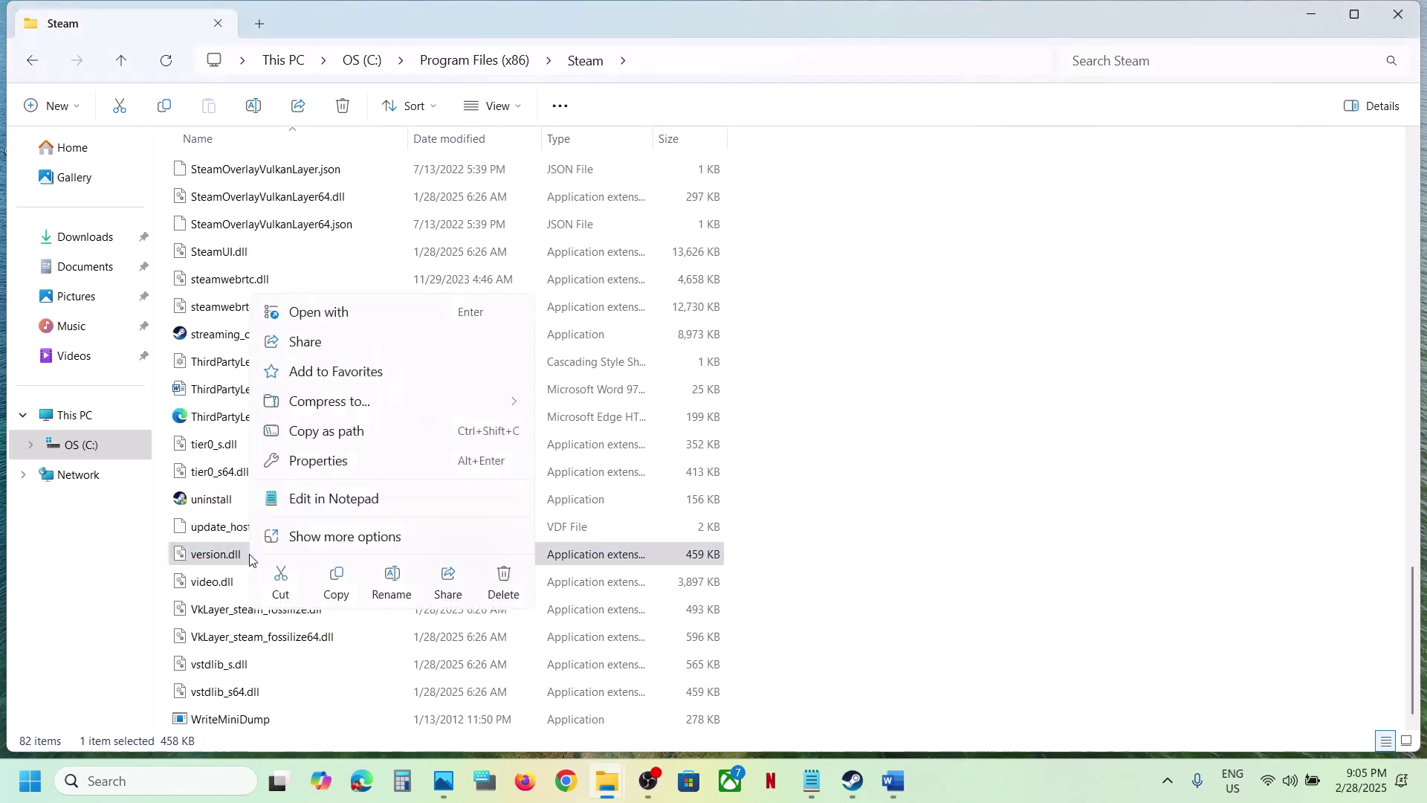
{"action": "left_click", "coordinate": [337, 577]}
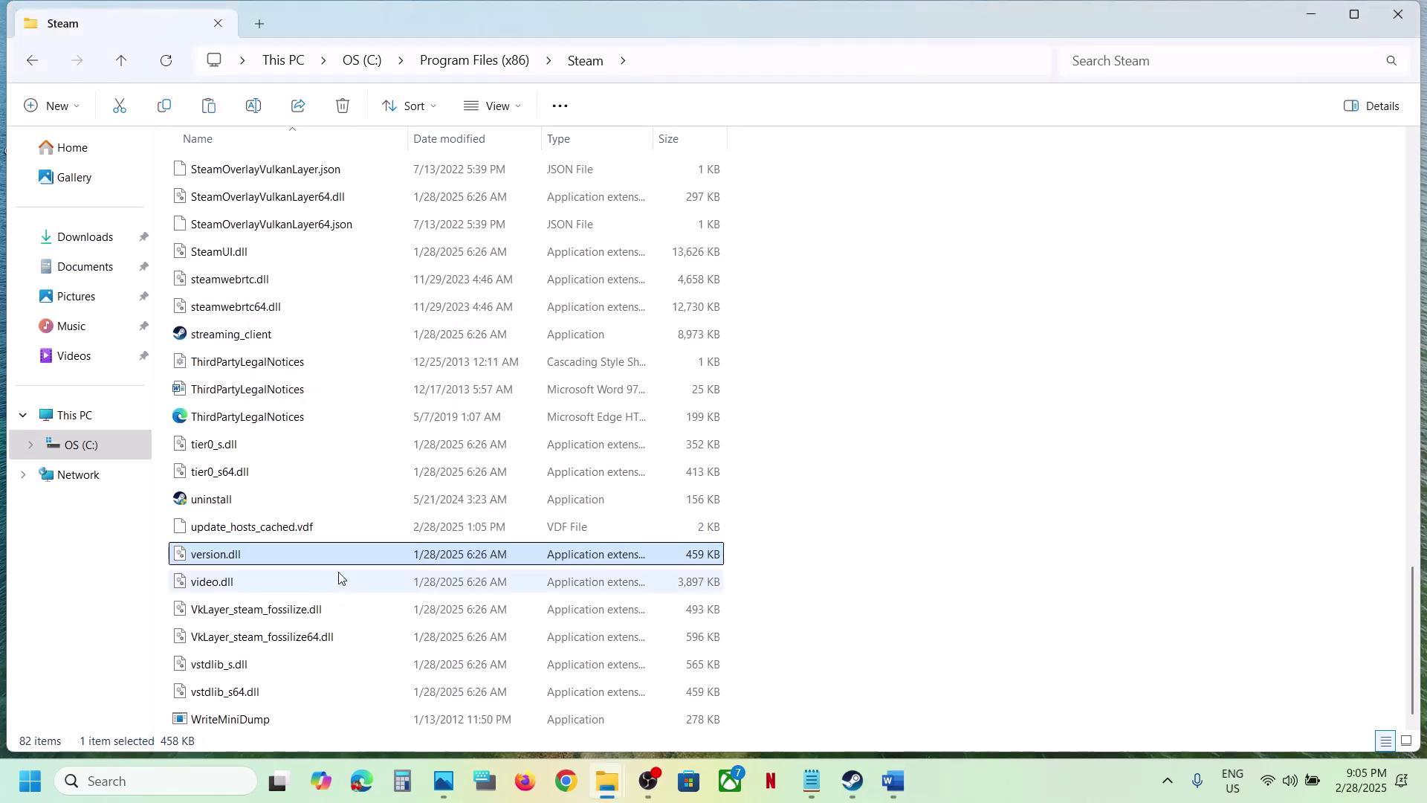
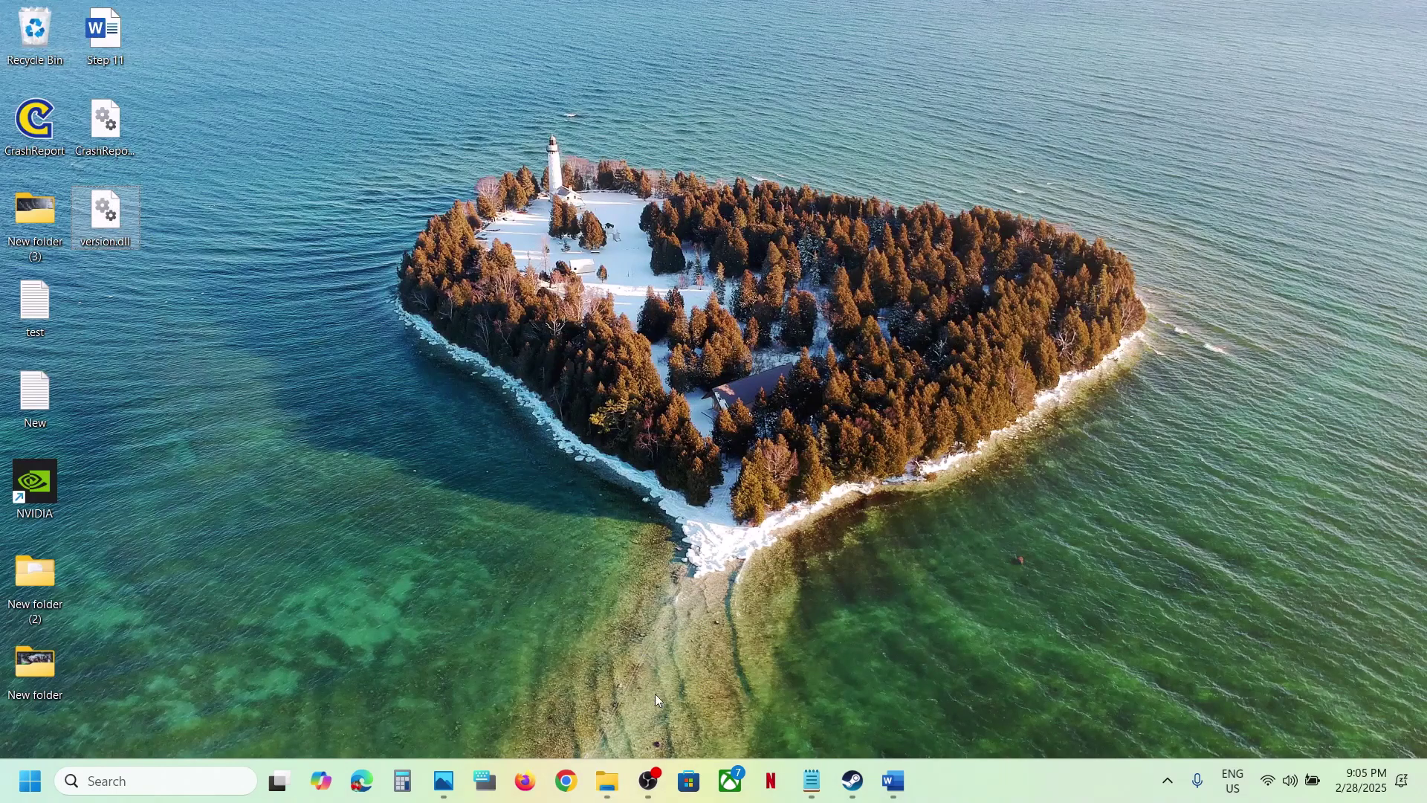
- Delete version.dll from the Steam folder in File Explorer
{"action": "mouse_move", "coordinate": [604, 788]}
{"action": "left_click", "coordinate": [706, 687]}
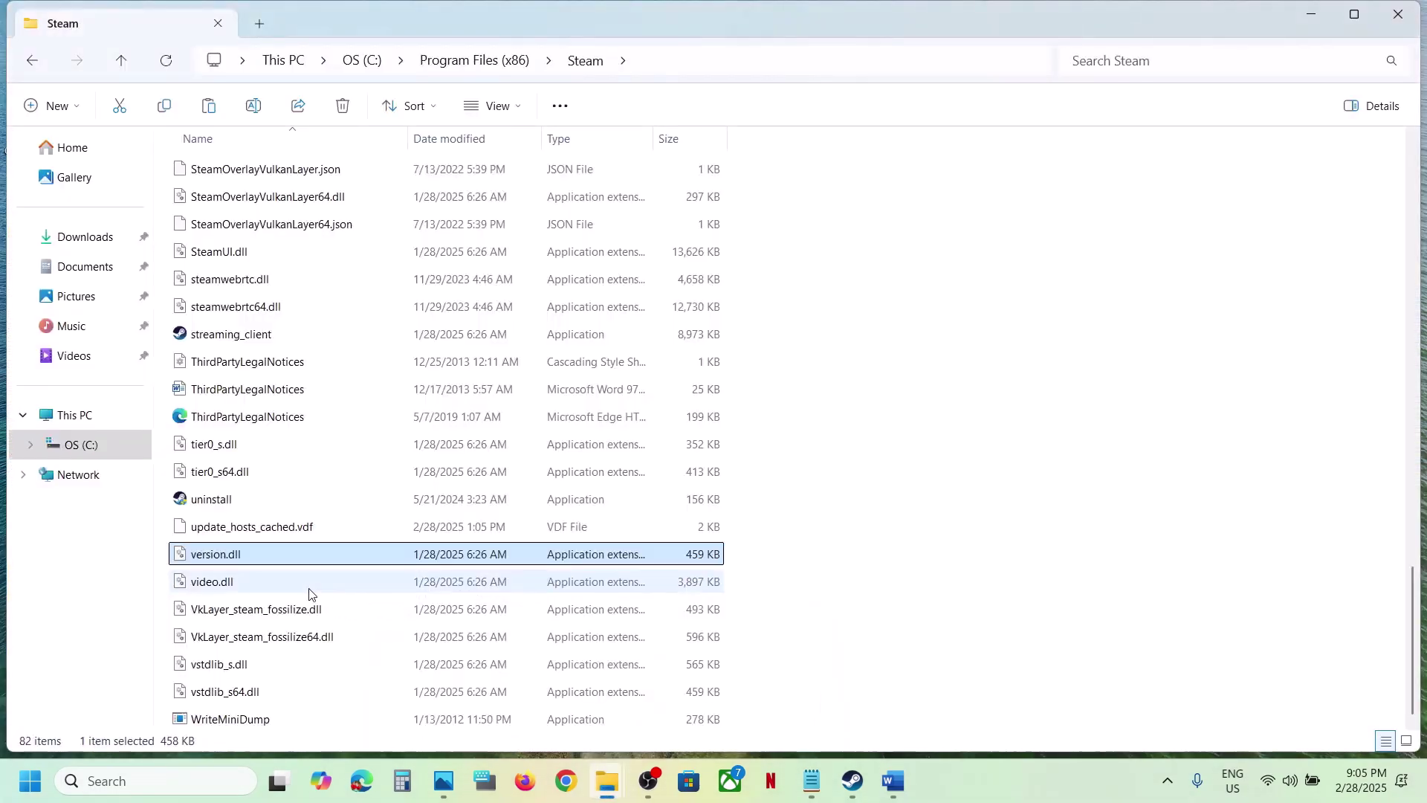
{"action": "right_click", "coordinate": [235, 561]}
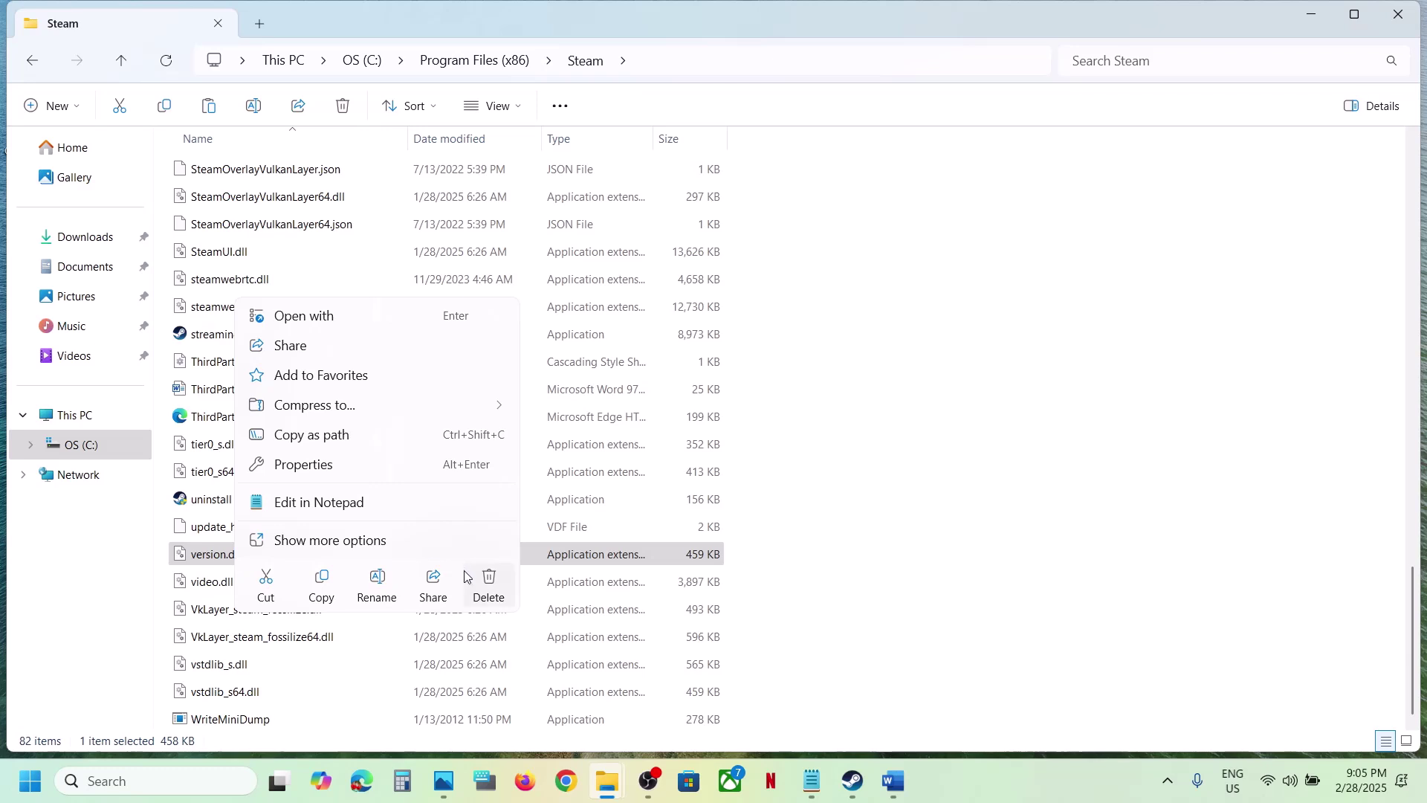
{"action": "left_click", "coordinate": [488, 582]}
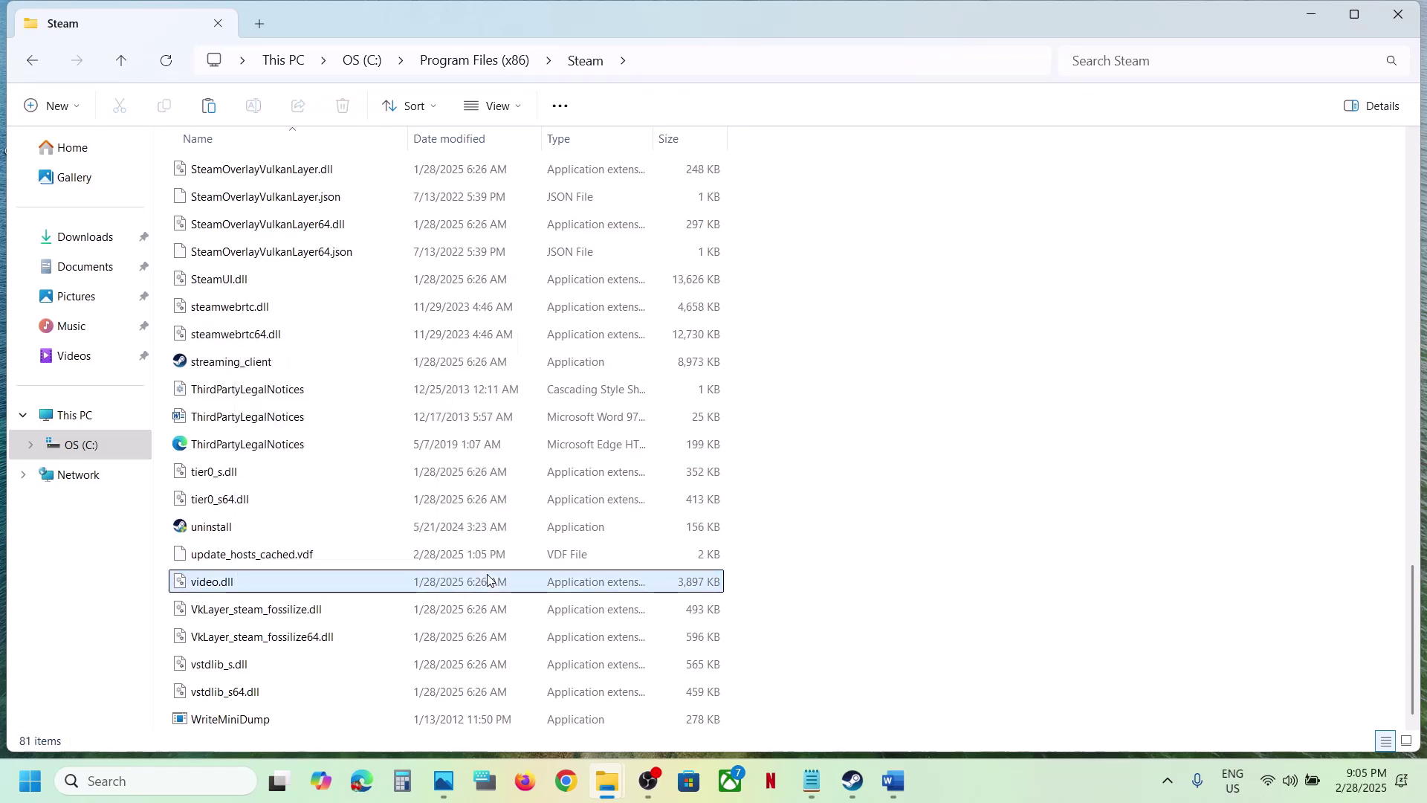
- Search Windows for Steam, show its option to run as administrator, and bring up the already running Steam window
{"action": "left_click", "coordinate": [142, 784]}
{"action": "type", "text": "steam"}
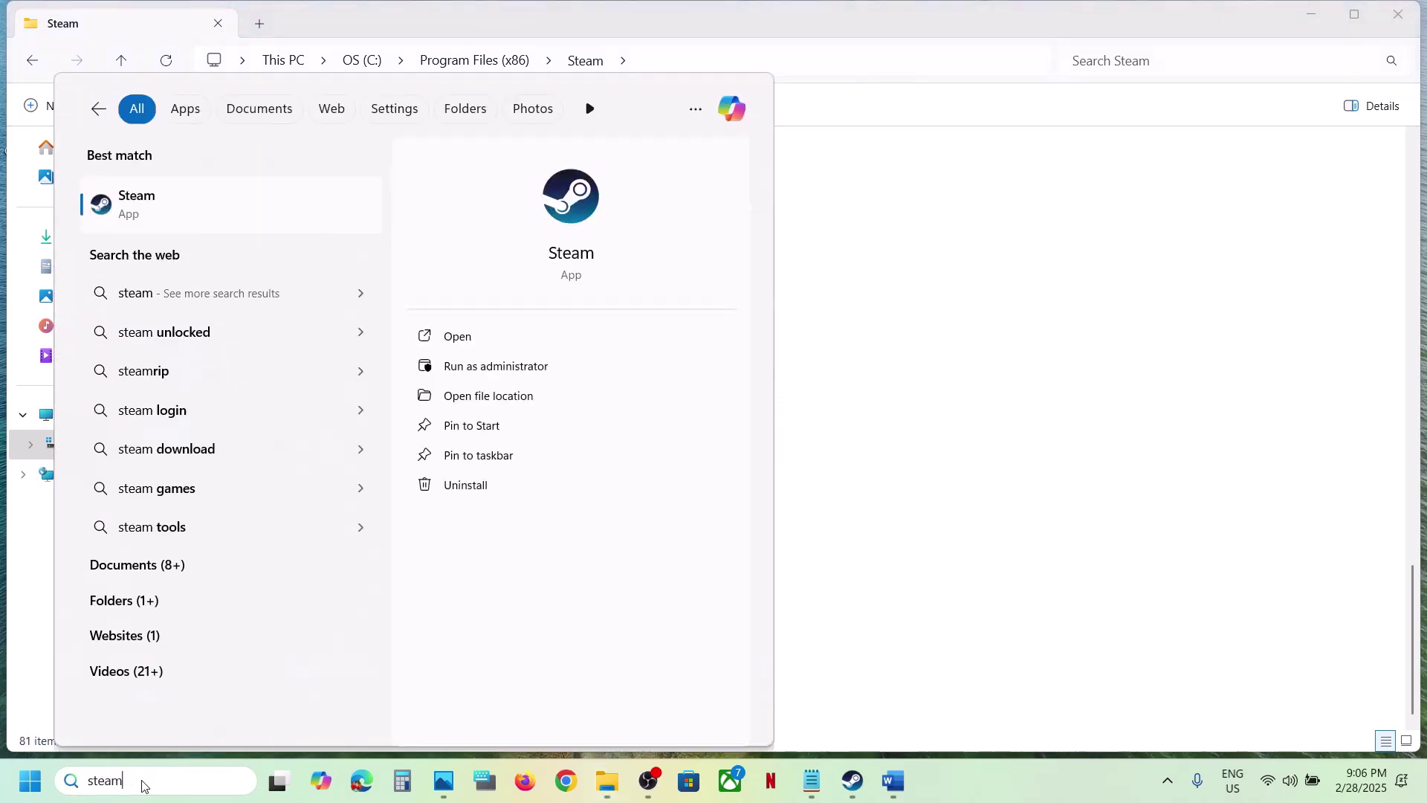
{"action": "right_click", "coordinate": [159, 205]}
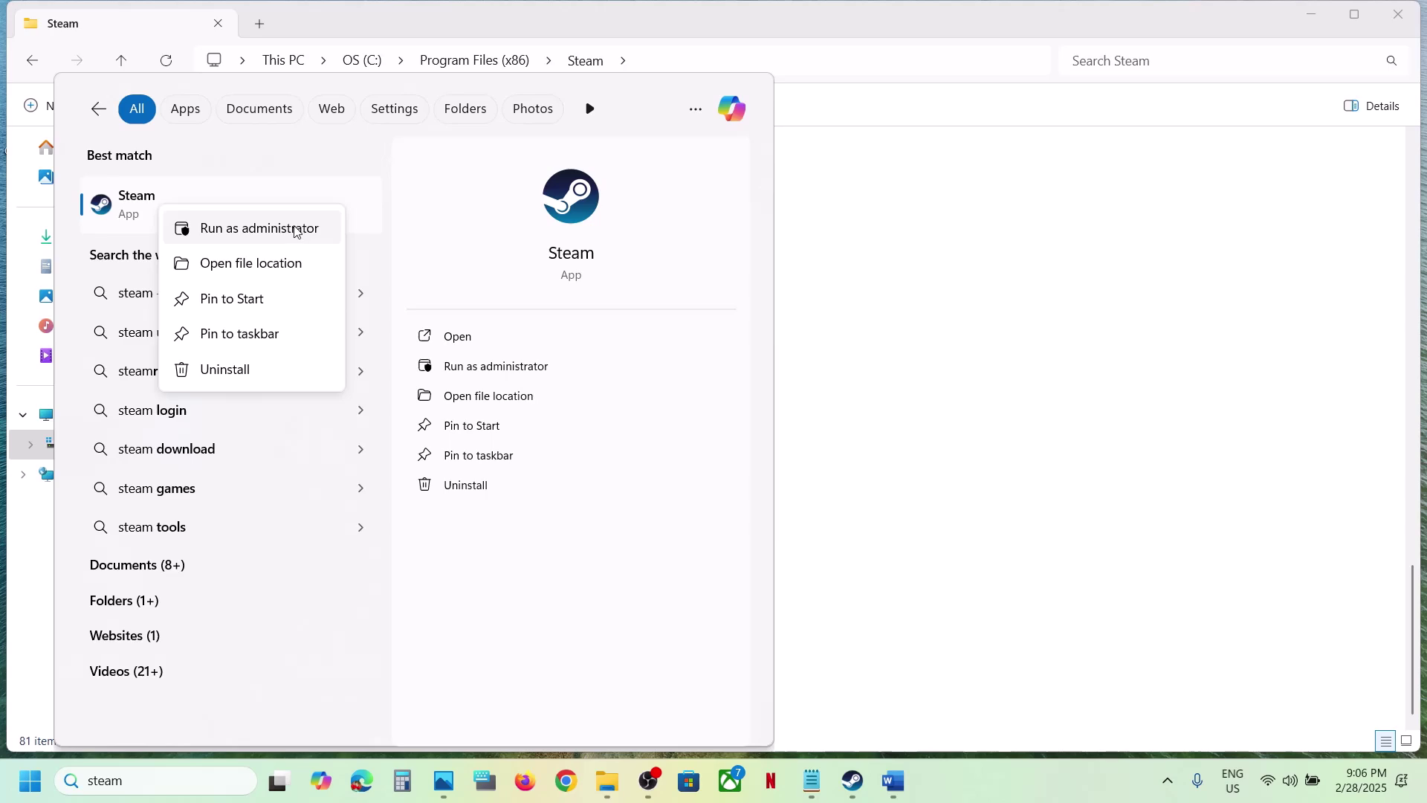
{"action": "left_click", "coordinate": [971, 305]}
{"action": "left_click", "coordinate": [853, 784]}
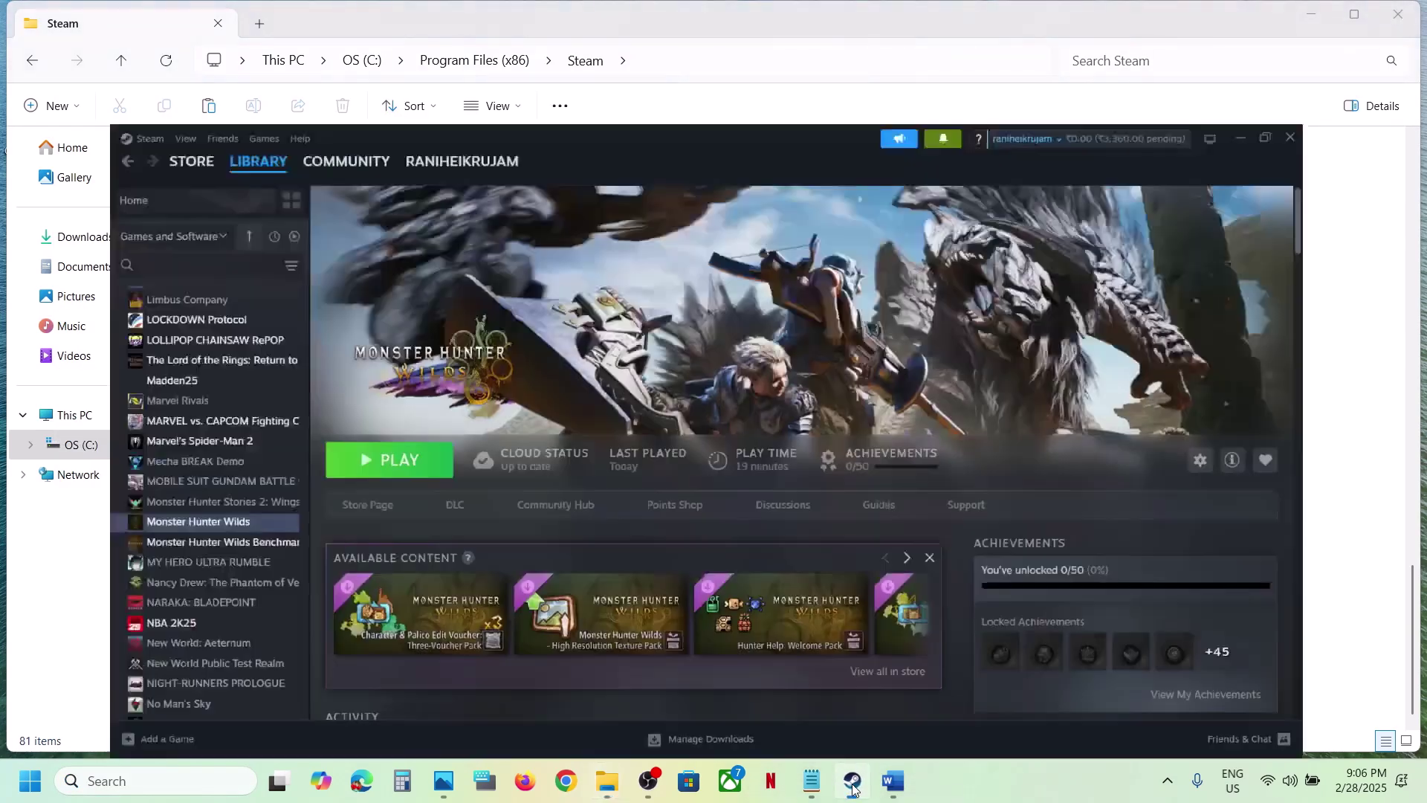
- Switch to the Word document and highlight "Clear download cache" in step 9
{"action": "left_click", "coordinate": [893, 780]}
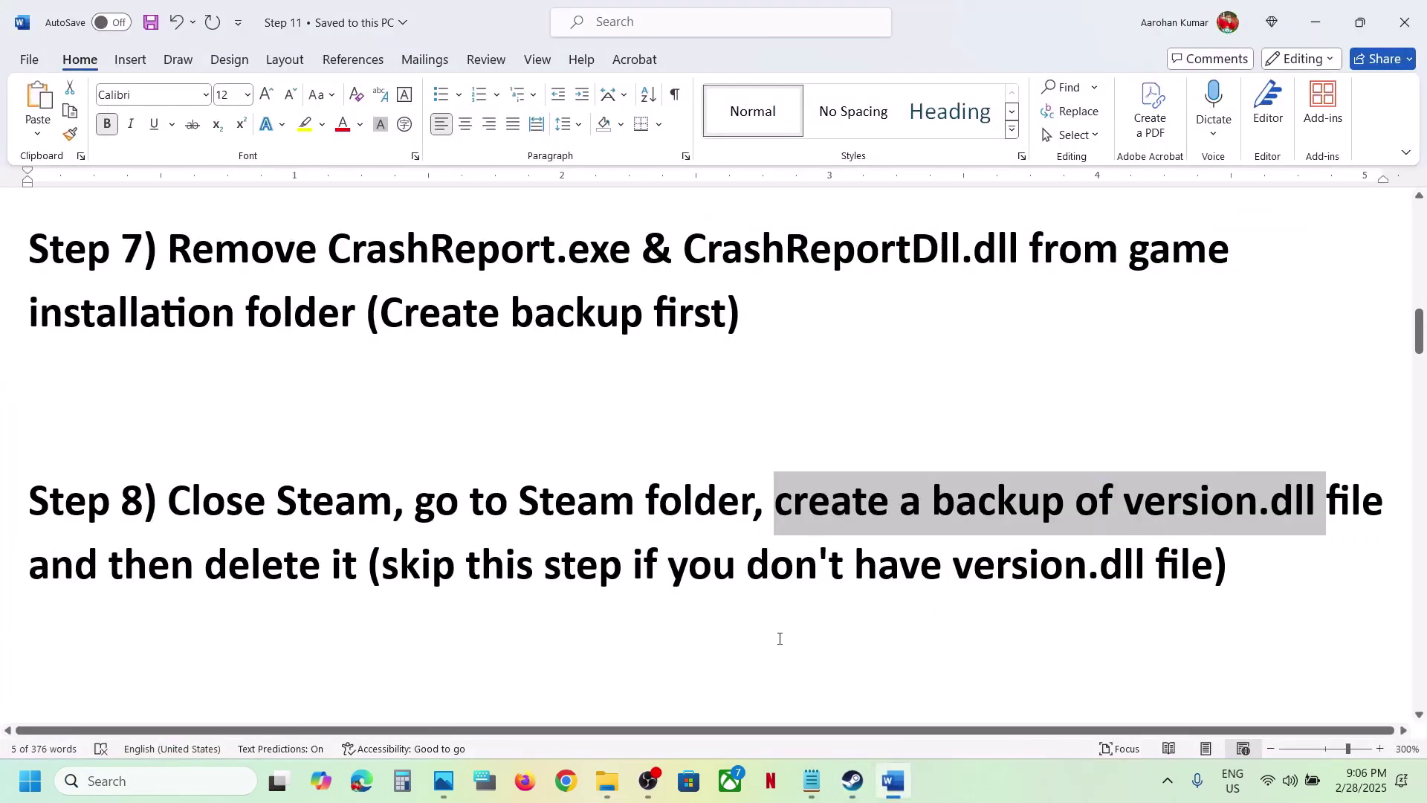
{"action": "scroll", "coordinate": [576, 583], "scroll_direction": "down", "scroll_amount": 3}
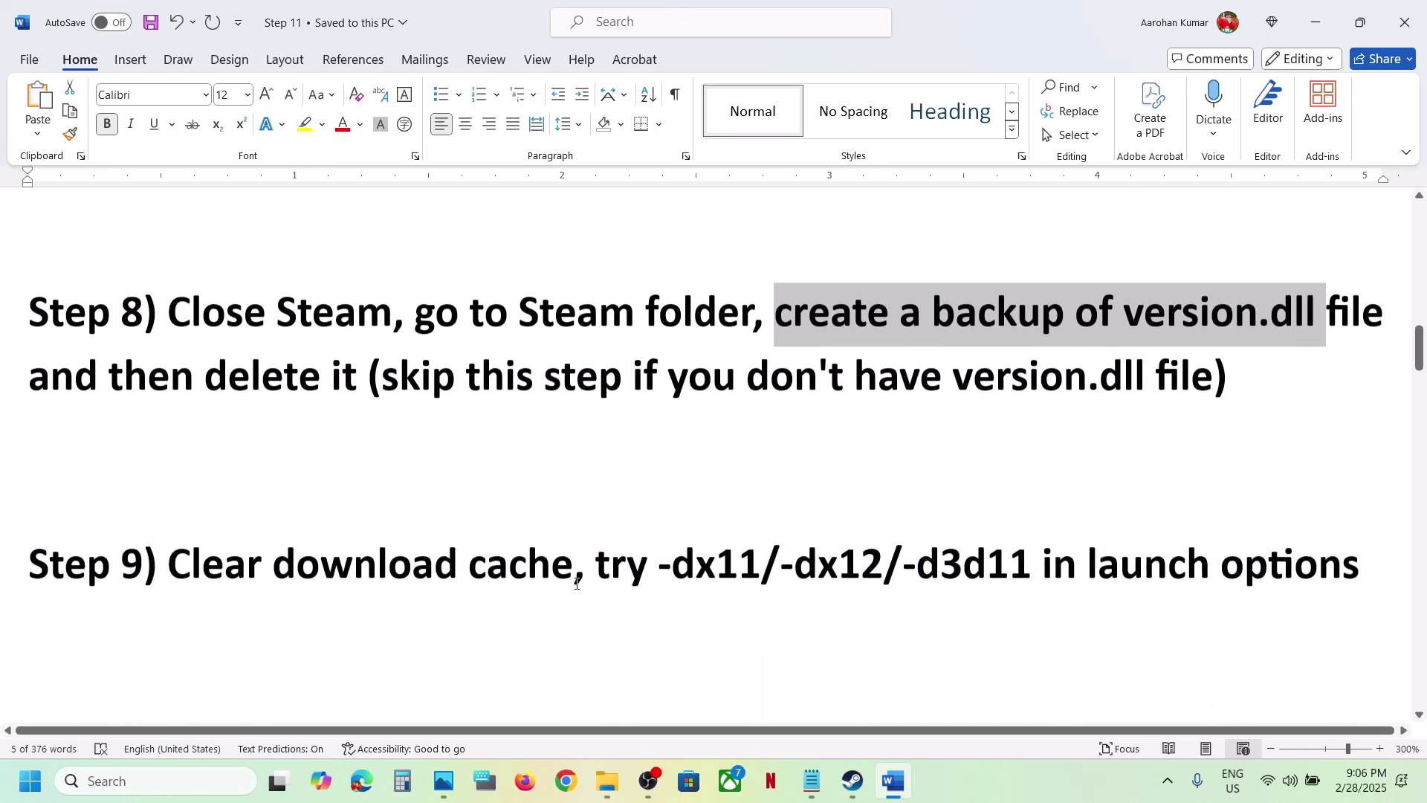
{"action": "left_click_drag", "start_coordinate": [193, 551], "coordinate": [573, 552]}
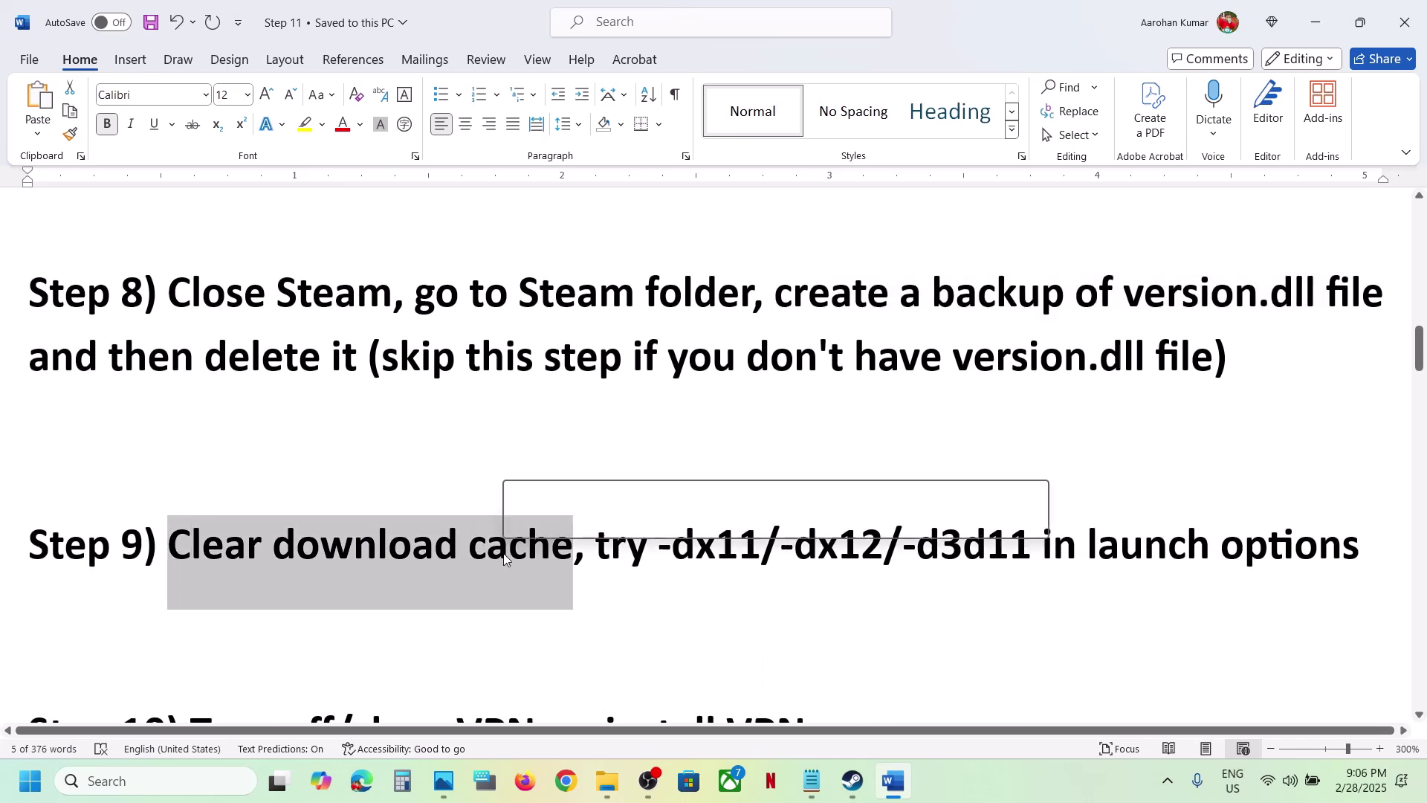
- In Steam, bring up the Clear Download Cache confirmation from the Downloads settings, dismiss it, and close the settings
{"action": "left_click", "coordinate": [861, 790]}
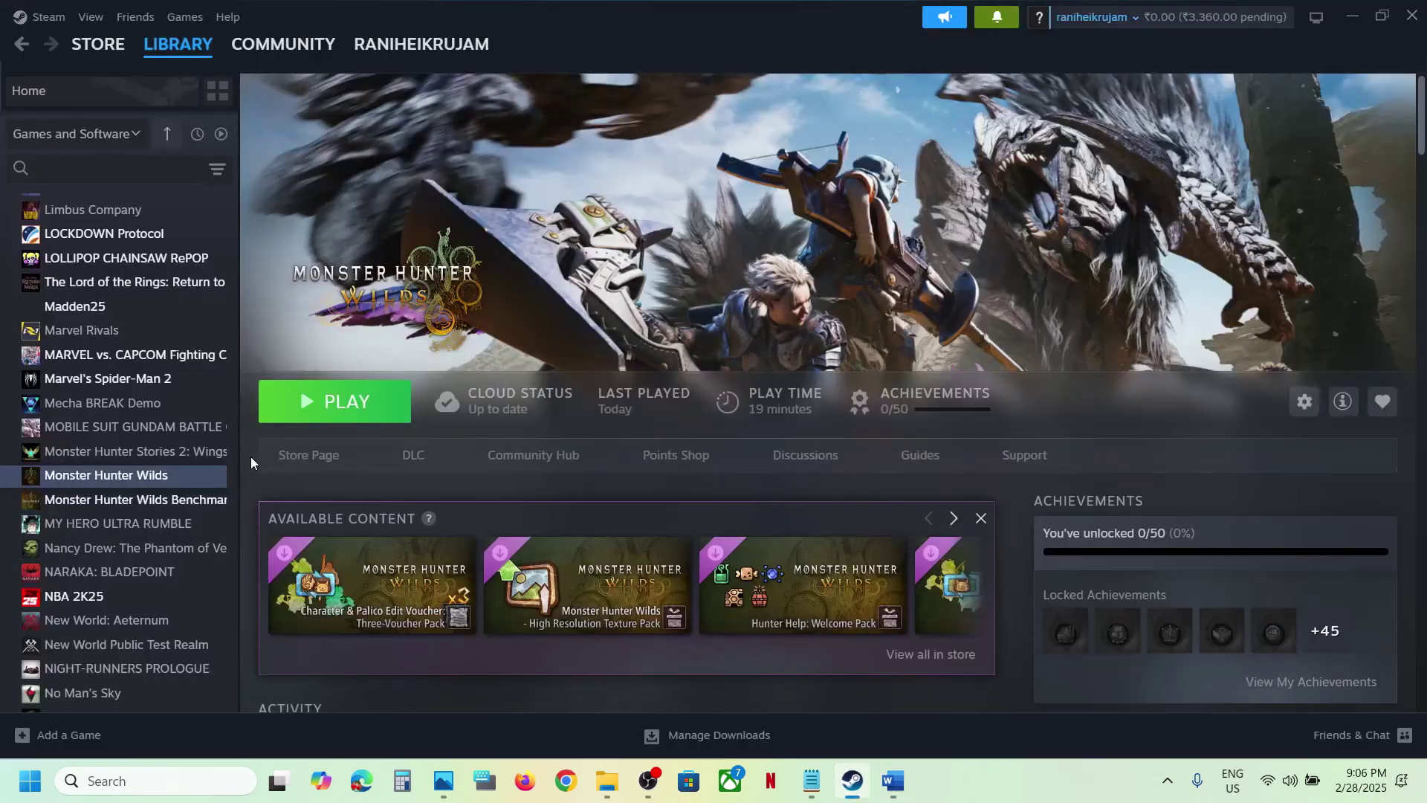
{"action": "right_click", "coordinate": [144, 481]}
{"action": "mouse_move", "coordinate": [242, 599]}
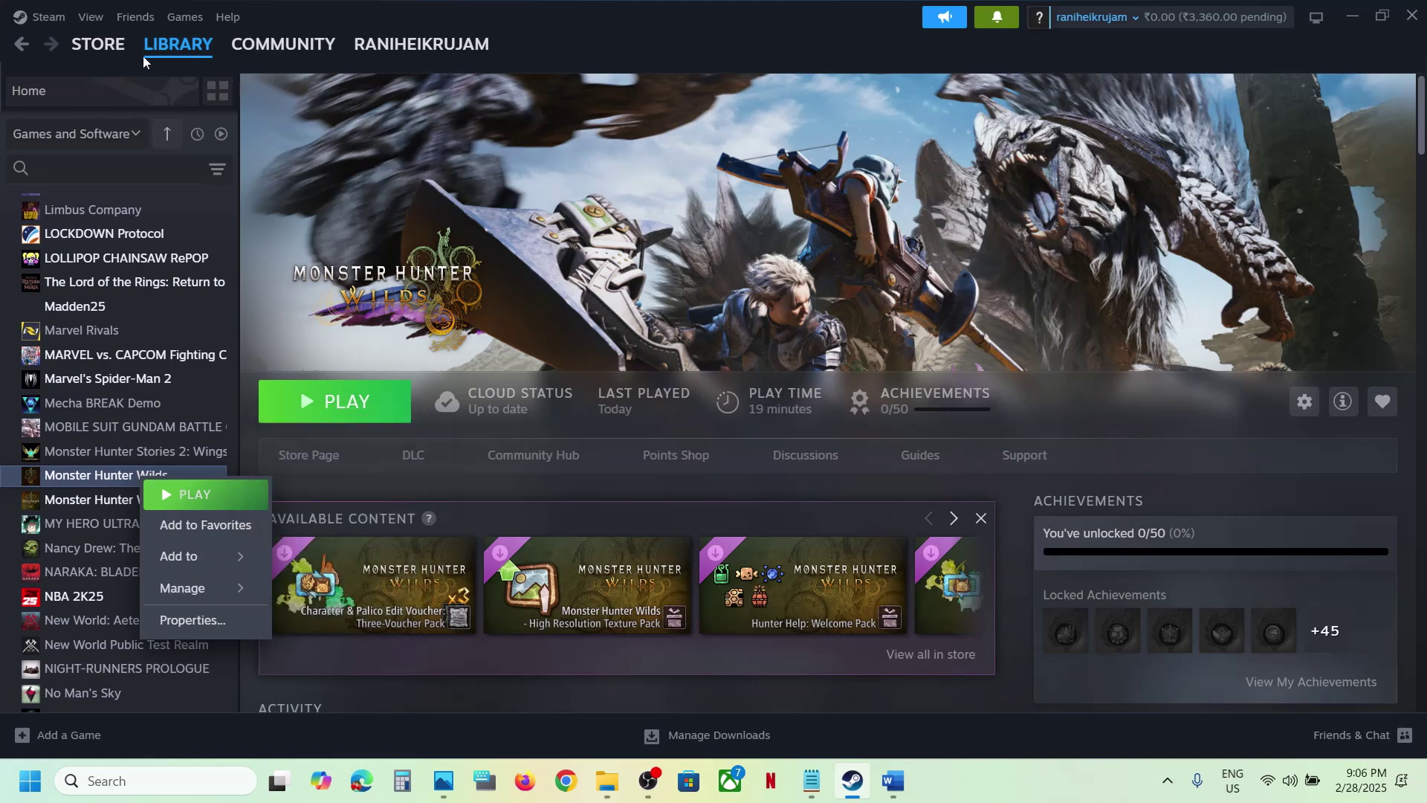
{"action": "left_click", "coordinate": [49, 24]}
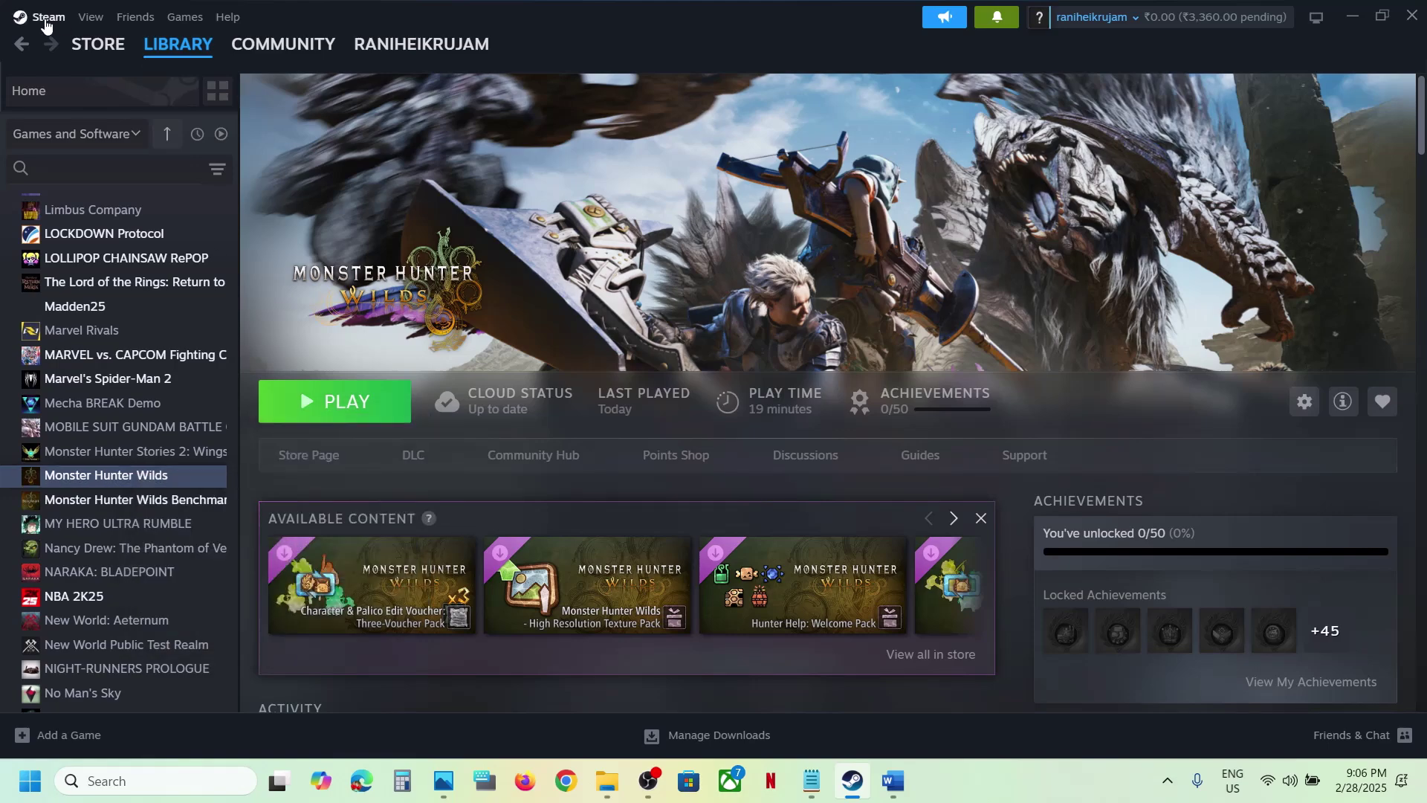
{"action": "left_click", "coordinate": [46, 22]}
{"action": "left_click", "coordinate": [46, 202]}
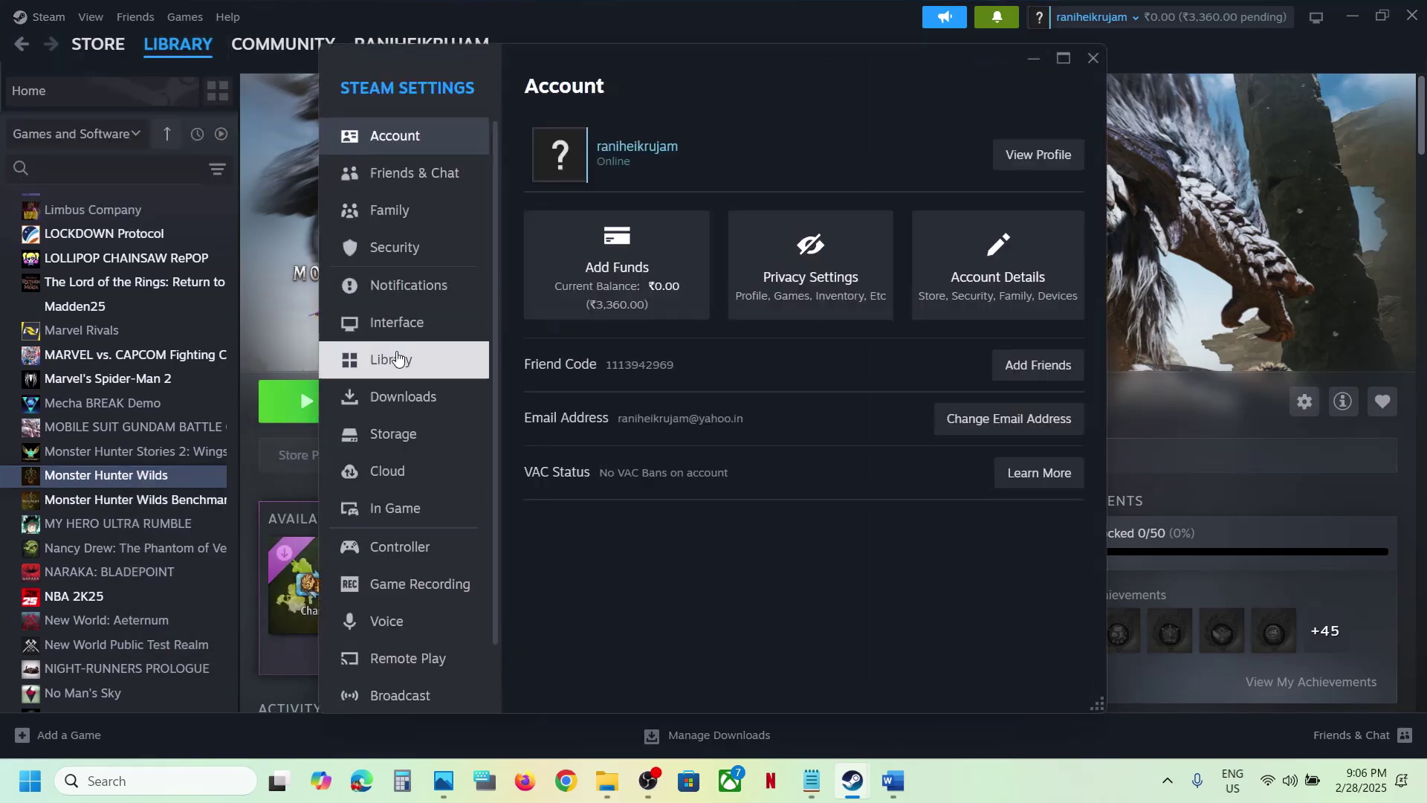
{"action": "left_click", "coordinate": [414, 394]}
{"action": "scroll", "coordinate": [925, 465], "scroll_direction": "down", "scroll_amount": 3}
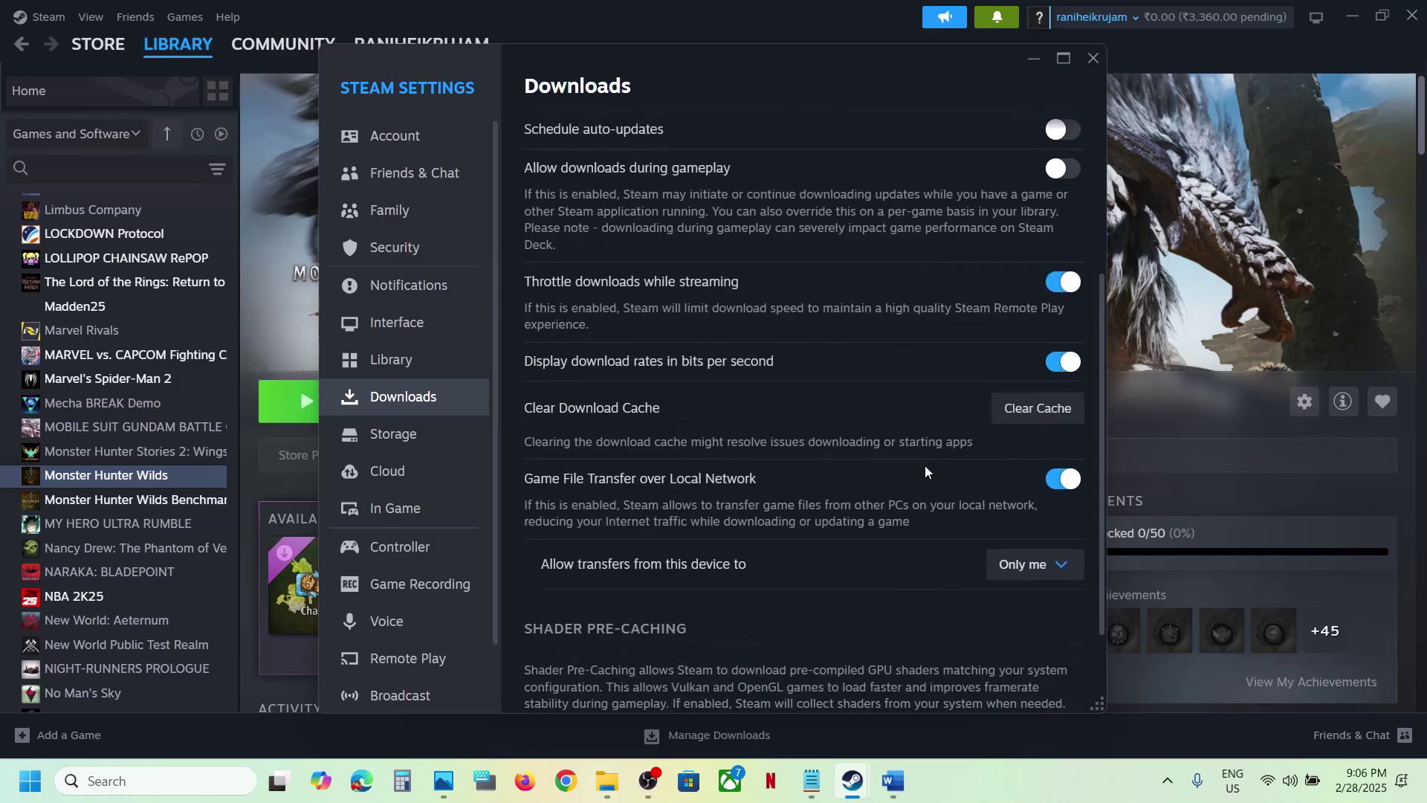
{"action": "left_click", "coordinate": [1054, 415]}
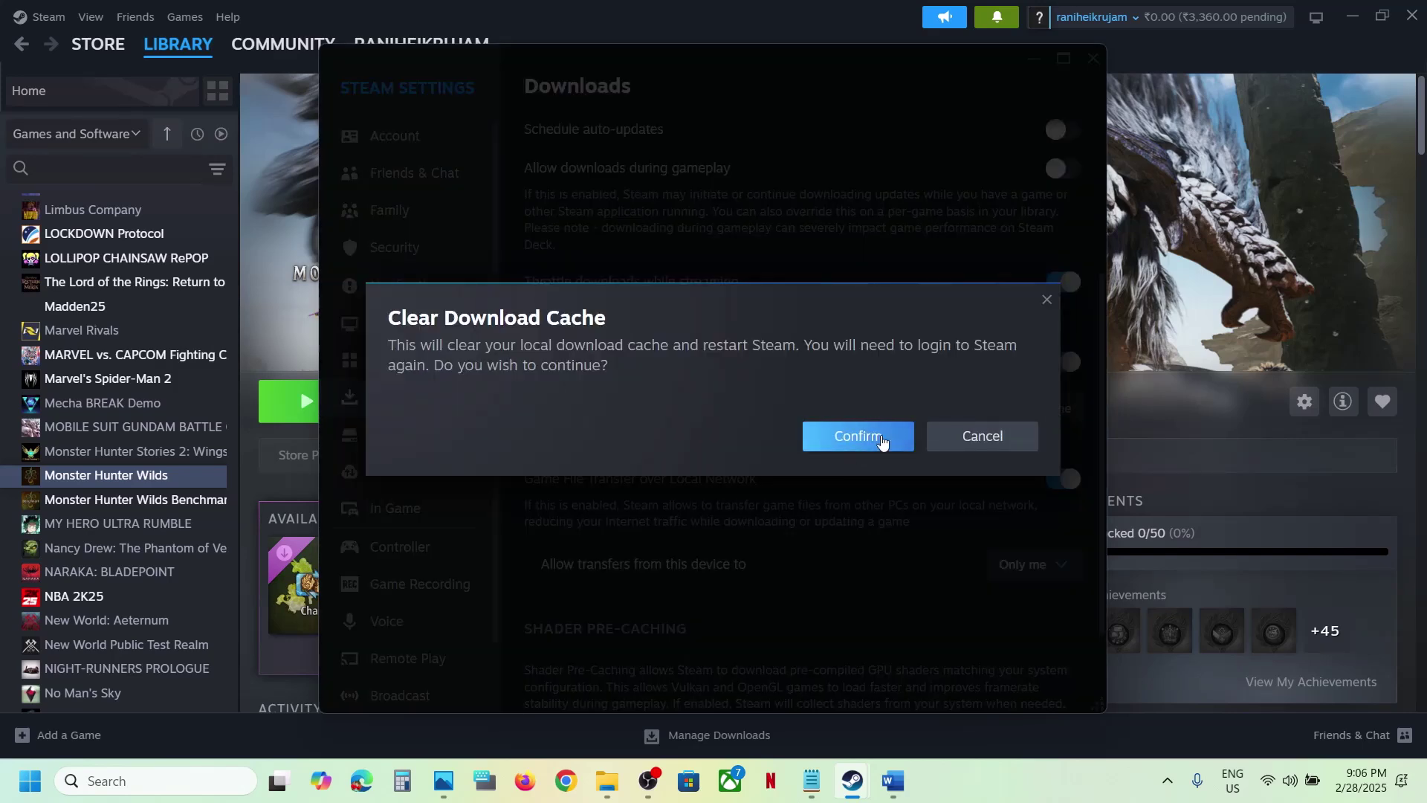
{"action": "left_click", "coordinate": [1047, 300]}
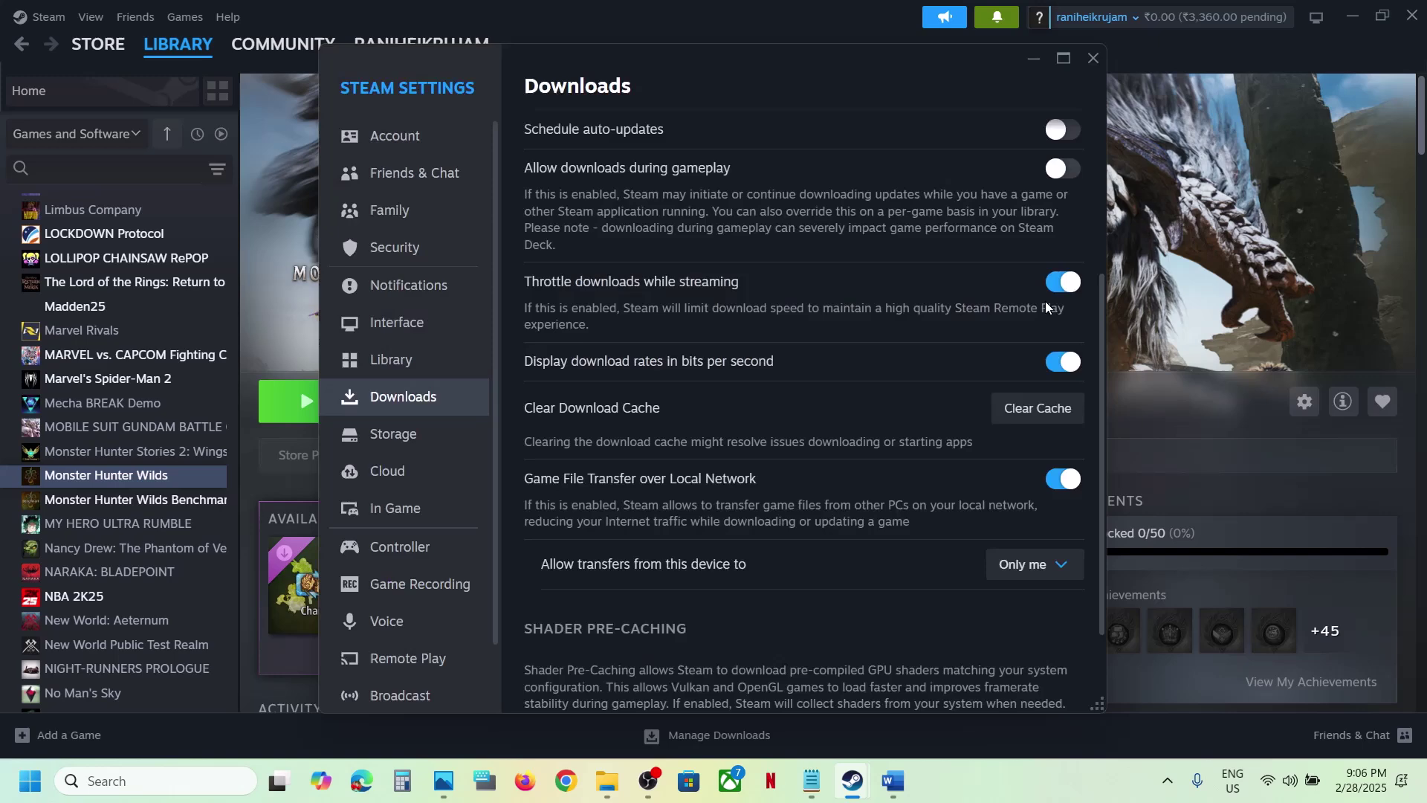
{"action": "left_click", "coordinate": [1094, 58]}
- Return to the Word document and highlight step 10's advice to turn off or close the VPN and to uninstall it
{"action": "left_click", "coordinate": [892, 781]}
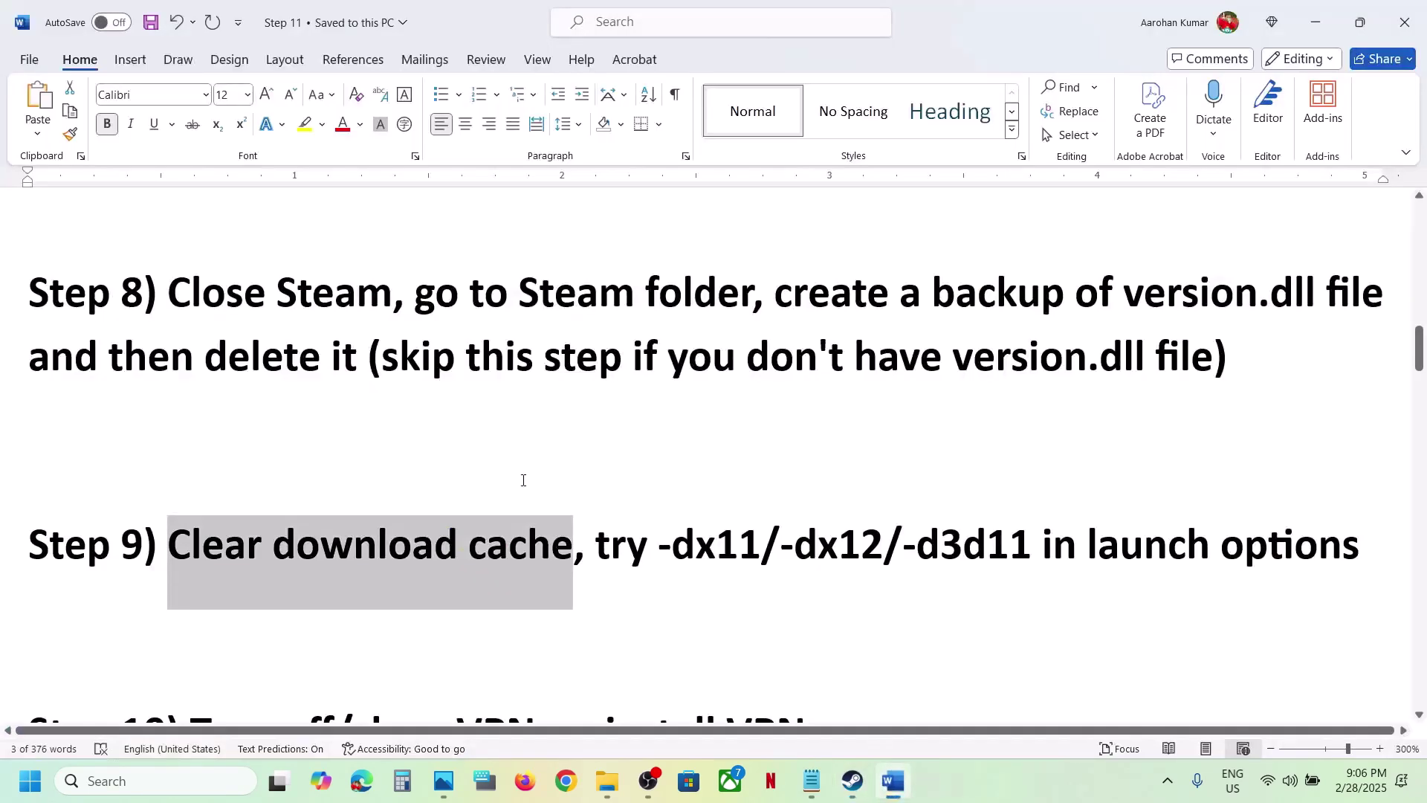
{"action": "scroll", "coordinate": [521, 484], "scroll_direction": "down", "scroll_amount": 1}
{"action": "scroll", "coordinate": [522, 484], "scroll_direction": "down", "scroll_amount": 2}
{"action": "scroll", "coordinate": [290, 498], "scroll_direction": "up", "scroll_amount": 1}
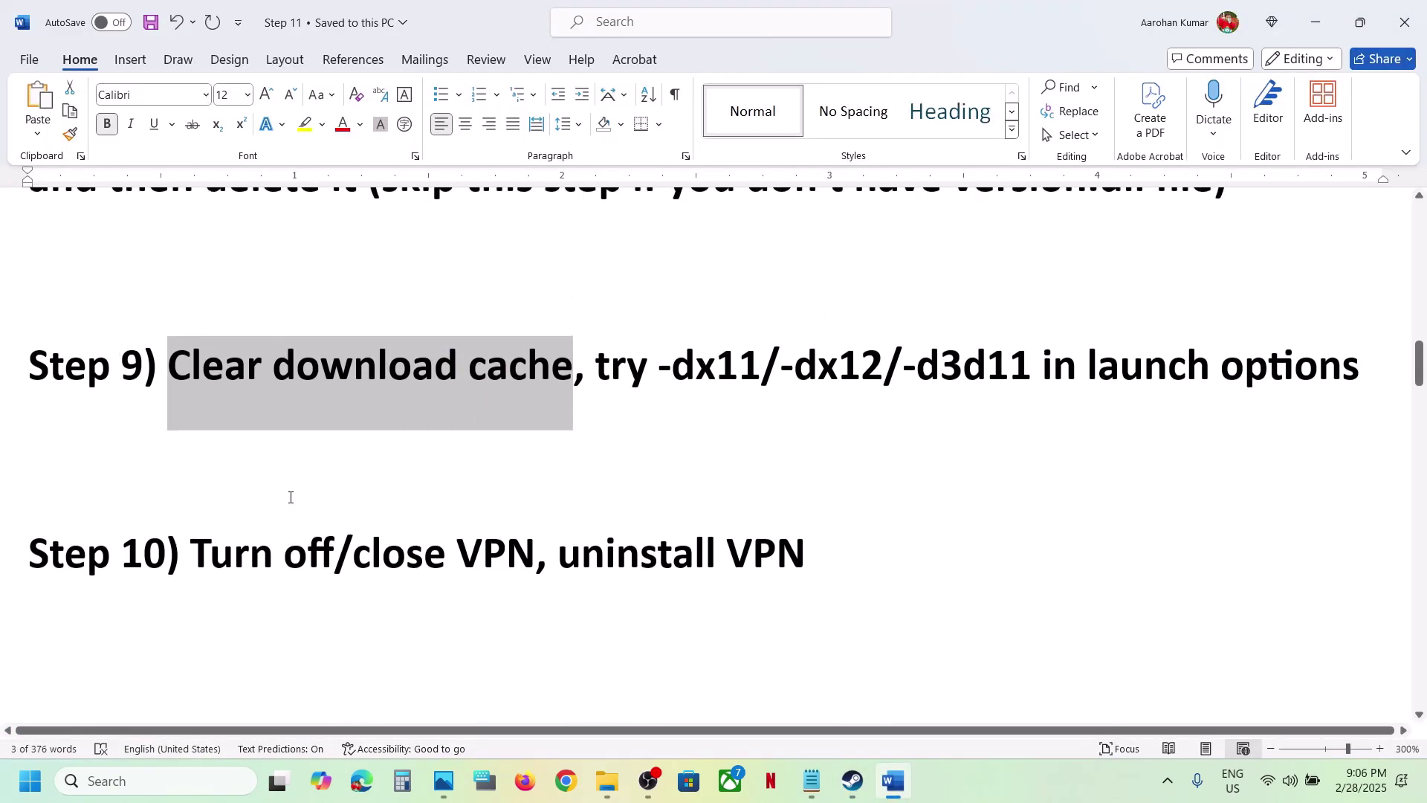
{"action": "left_click_drag", "start_coordinate": [209, 556], "coordinate": [503, 535]}
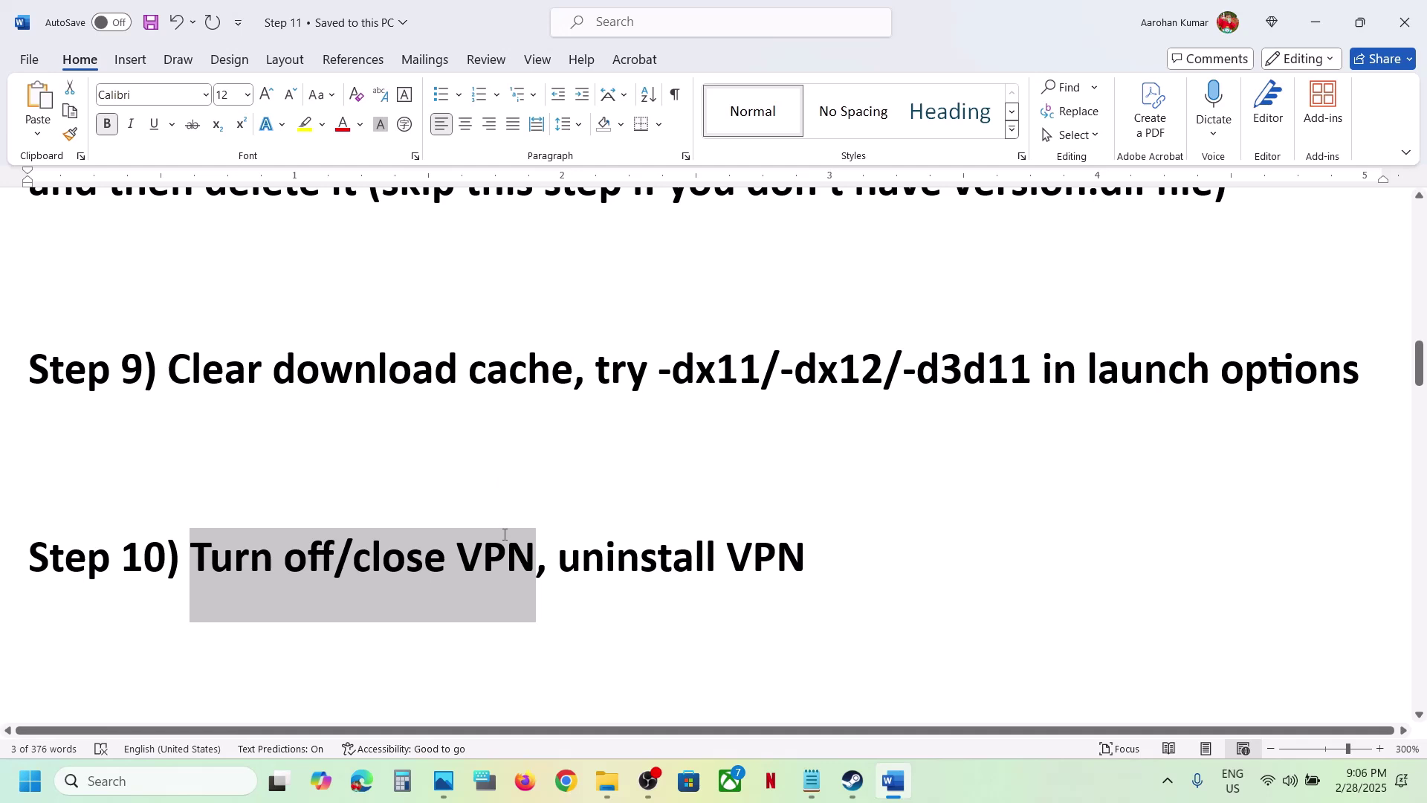
{"action": "left_click_drag", "start_coordinate": [559, 555], "coordinate": [776, 553]}
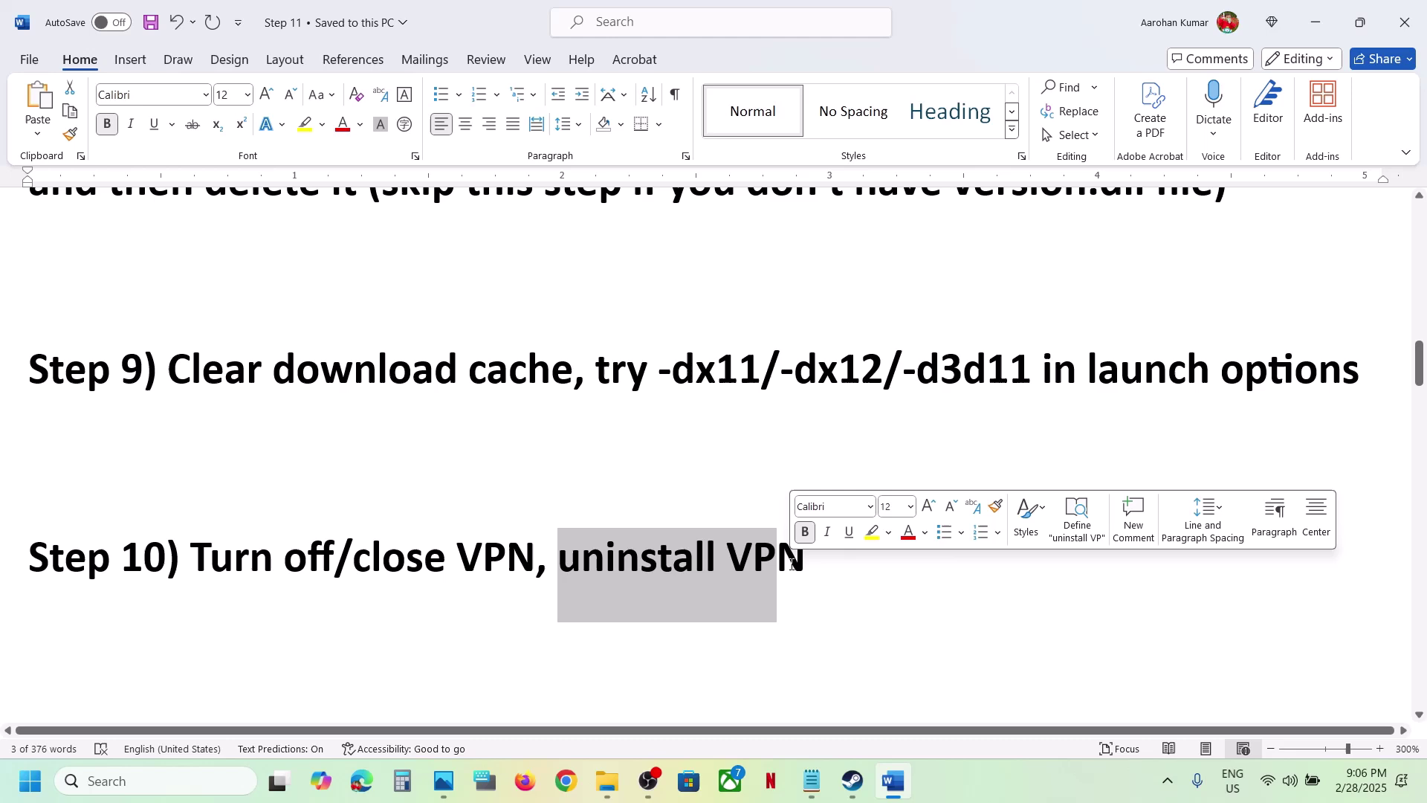
{"action": "left_click", "coordinate": [309, 576]}
- Highlight step 11's advice to allow the game exe file in the antivirus program, Windows Security and Firewall
{"action": "scroll", "coordinate": [309, 572], "scroll_direction": "down", "scroll_amount": 3}
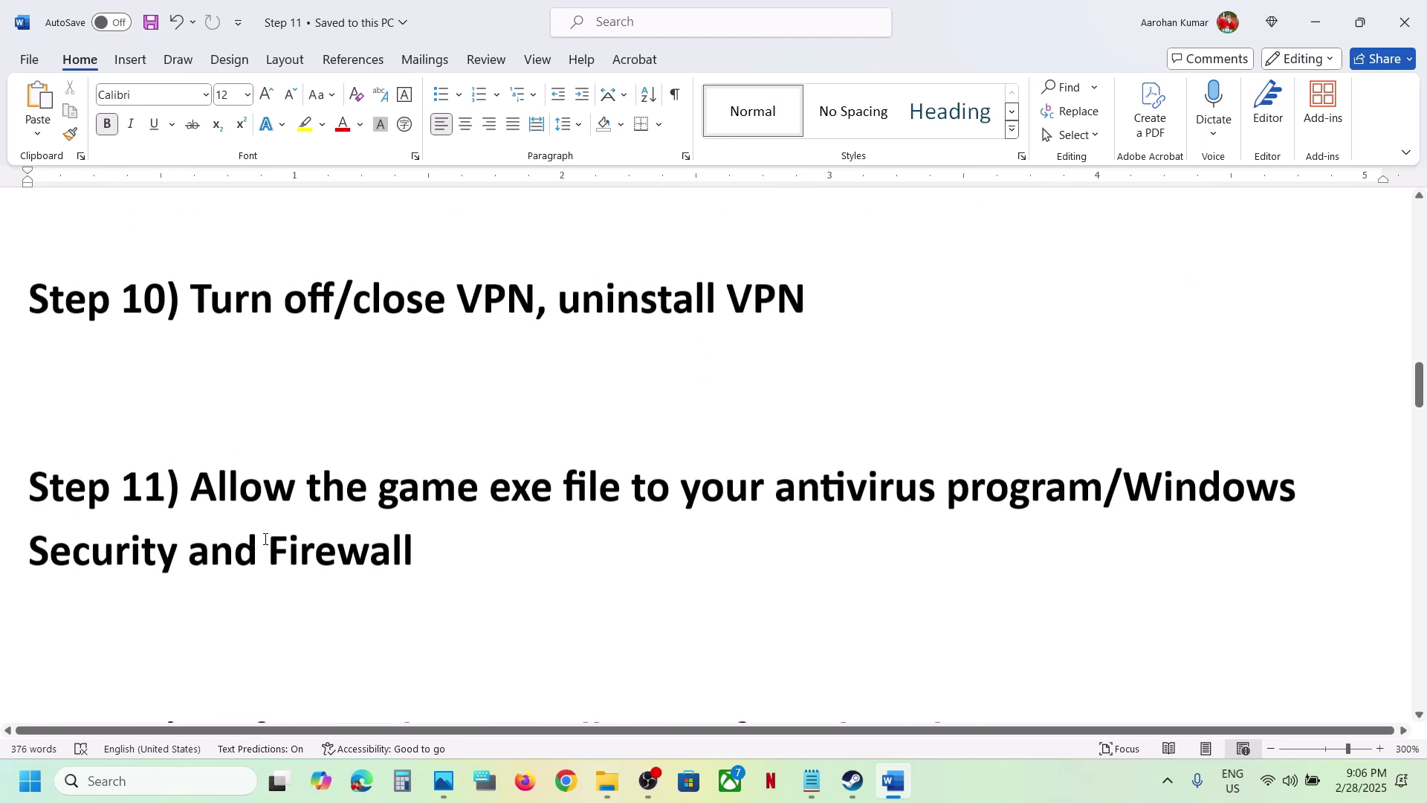
{"action": "left_click_drag", "start_coordinate": [191, 487], "coordinate": [481, 562]}
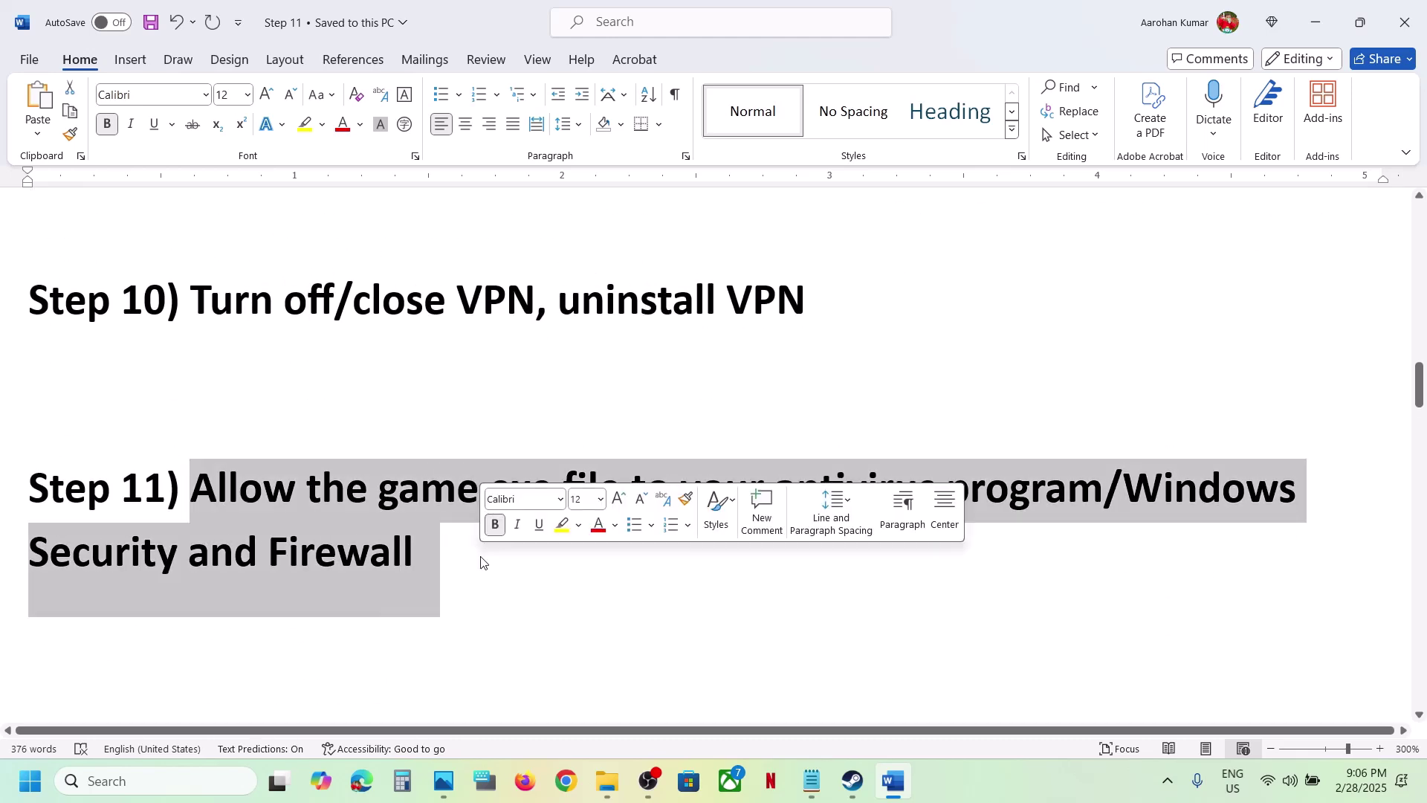
{"action": "left_click", "coordinate": [481, 563]}
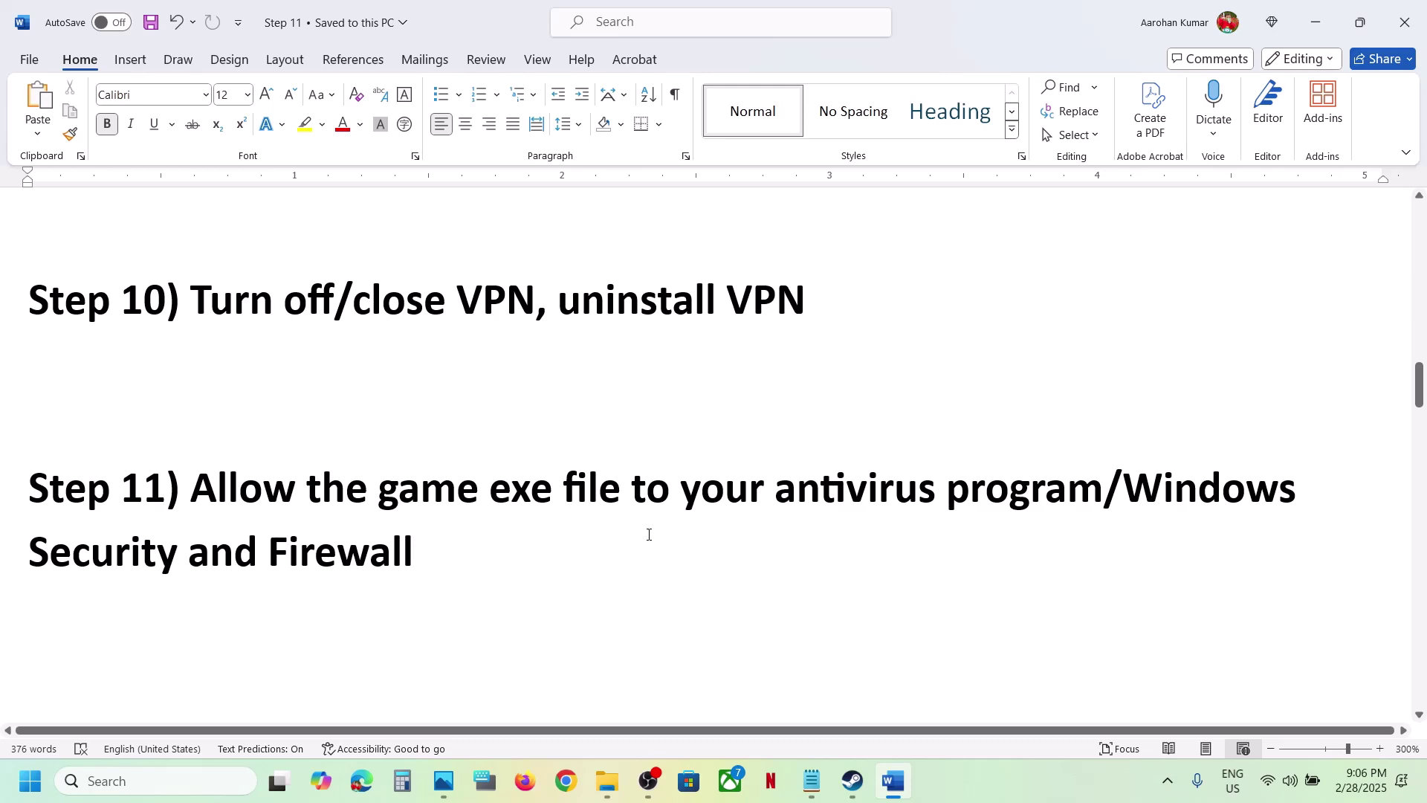
- Go to the Windows Security page for allowing an app through Controlled folder access, under Ransomware protection
{"action": "key", "text": "super+i"}
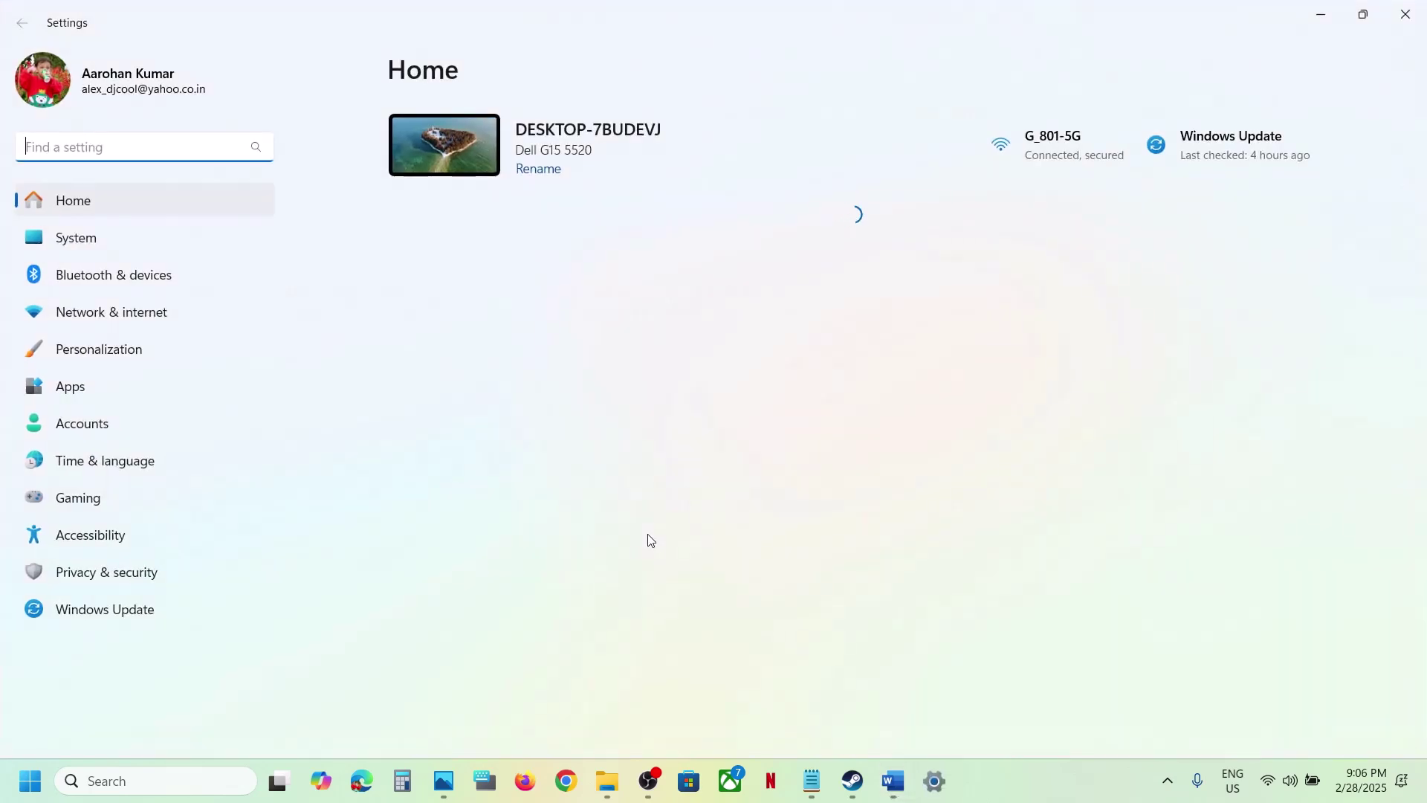
{"action": "left_click", "coordinate": [120, 580]}
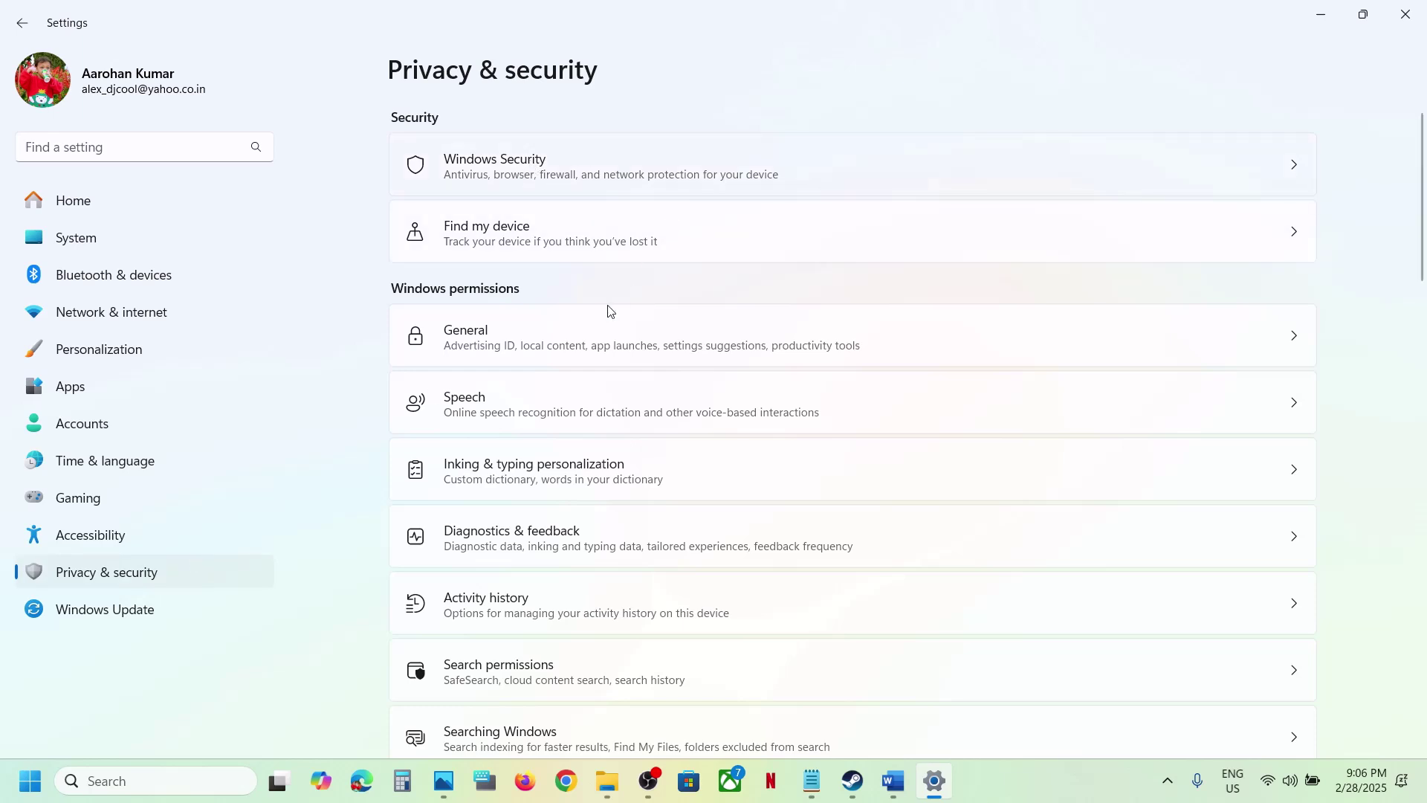
{"action": "left_click", "coordinate": [542, 277]}
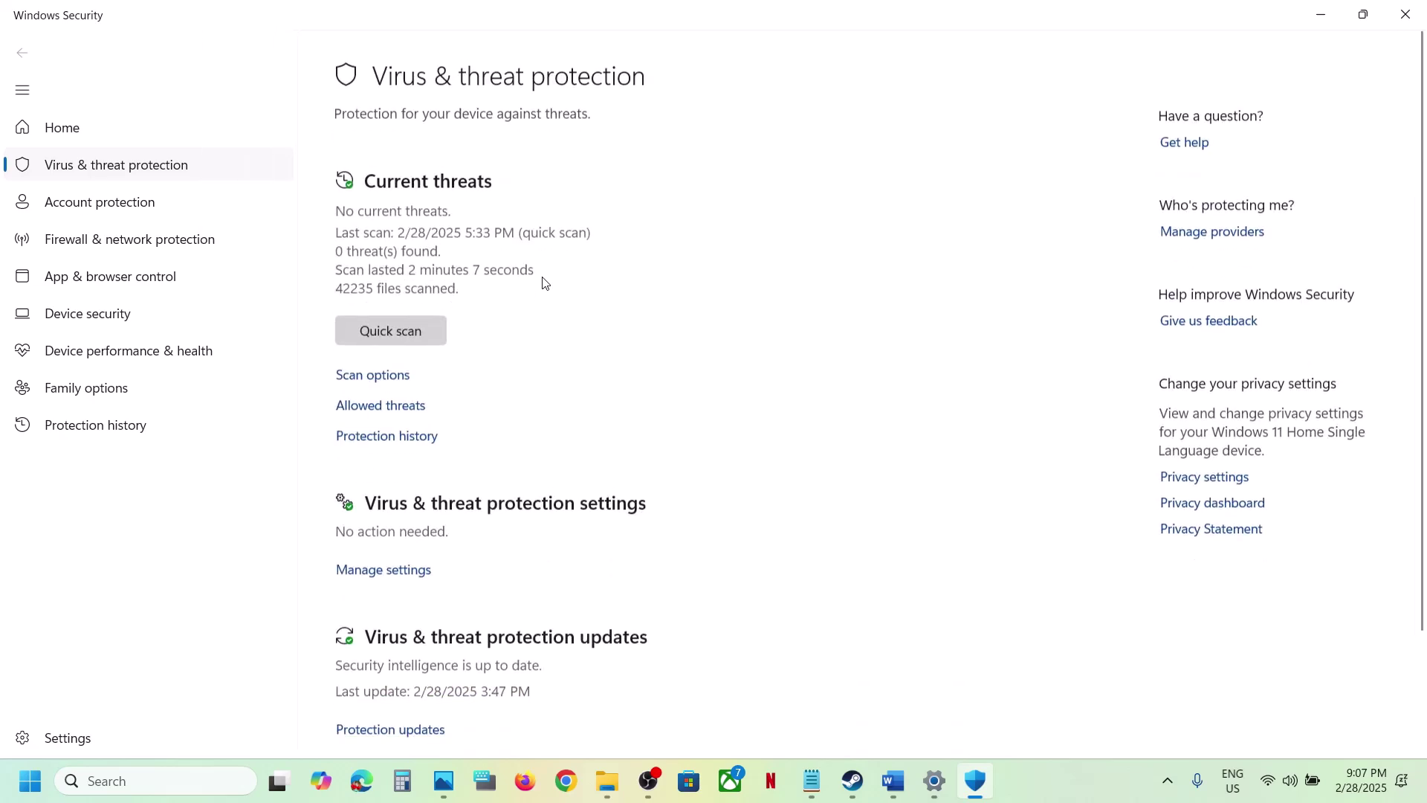
{"action": "scroll", "coordinate": [542, 281], "scroll_direction": "down", "scroll_amount": 3}
{"action": "left_click", "coordinate": [430, 695]}
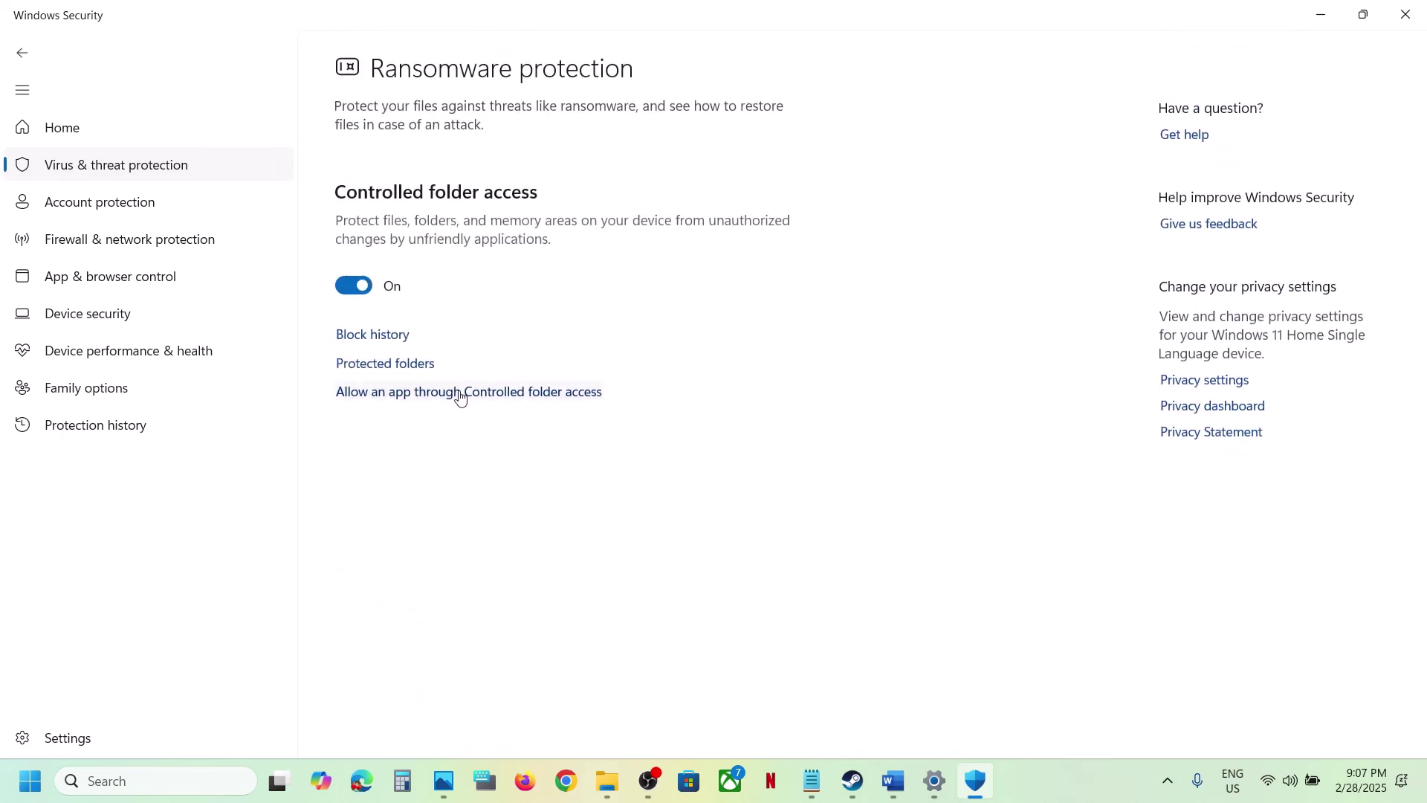
{"action": "left_click", "coordinate": [460, 393]}
{"action": "scroll", "coordinate": [635, 526], "scroll_direction": "down", "scroll_amount": 3}
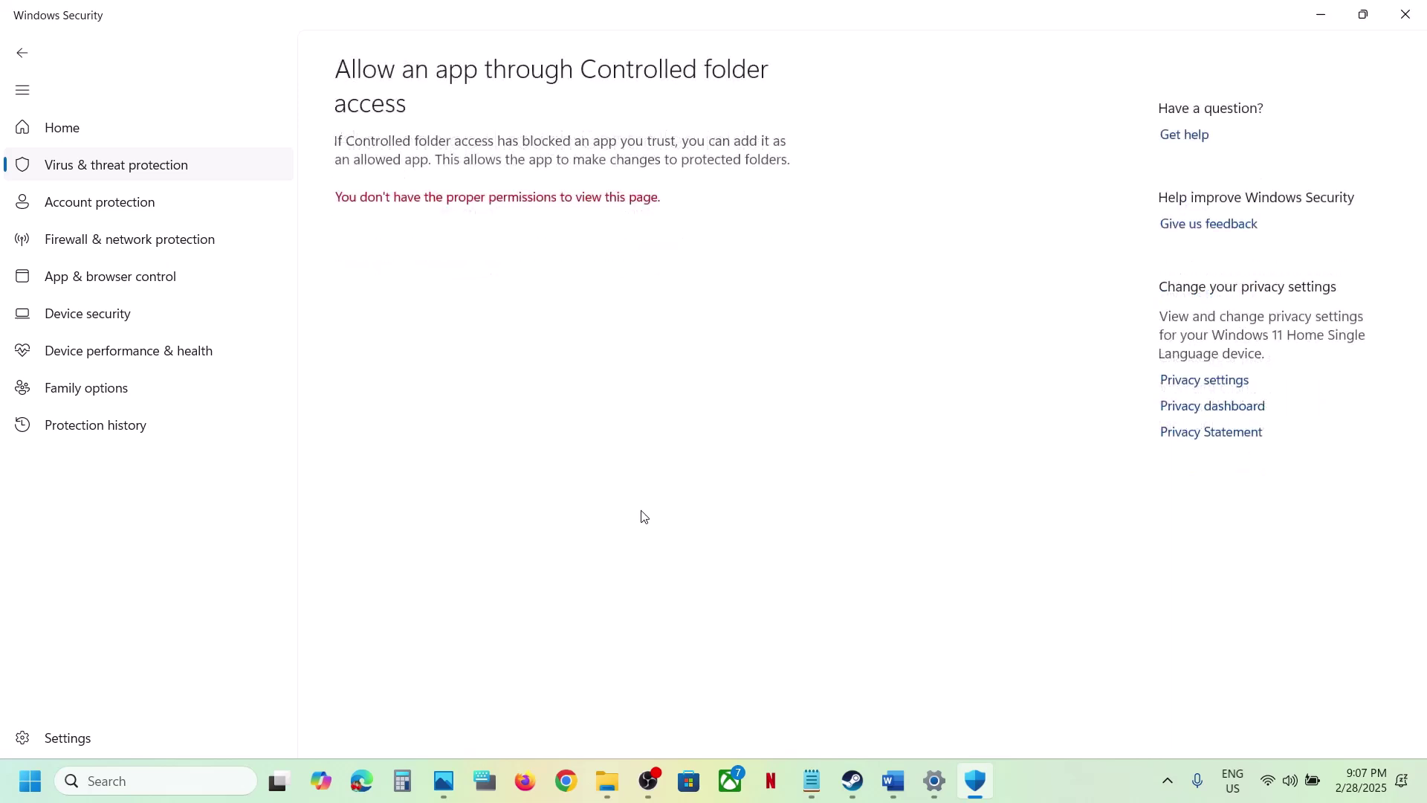
- Add the MonsterHunterWilds application from the game's Steam installation folder to the apps allowed through Controlled folder access
{"action": "left_click", "coordinate": [440, 61]}
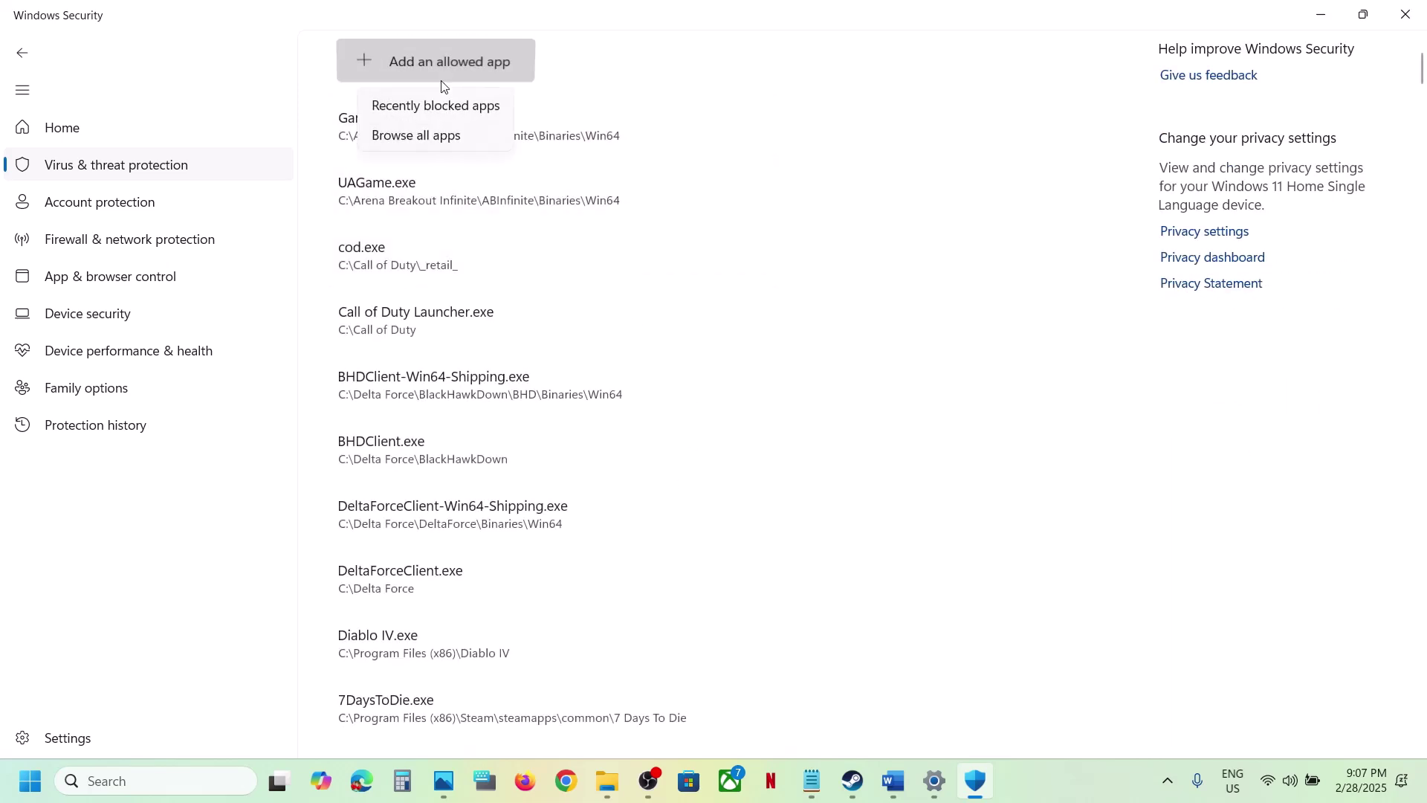
{"action": "left_click", "coordinate": [431, 134]}
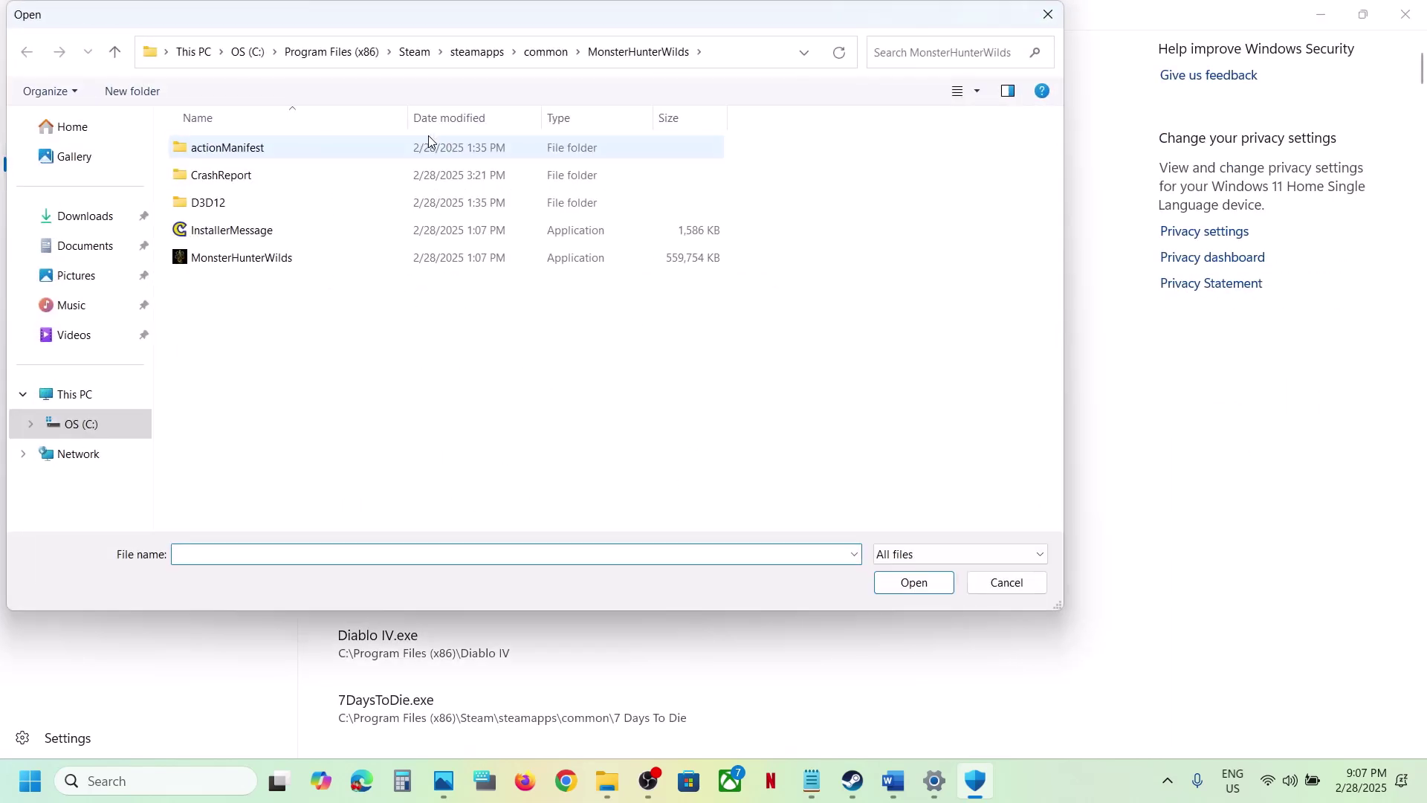
{"action": "left_click", "coordinate": [716, 55]}
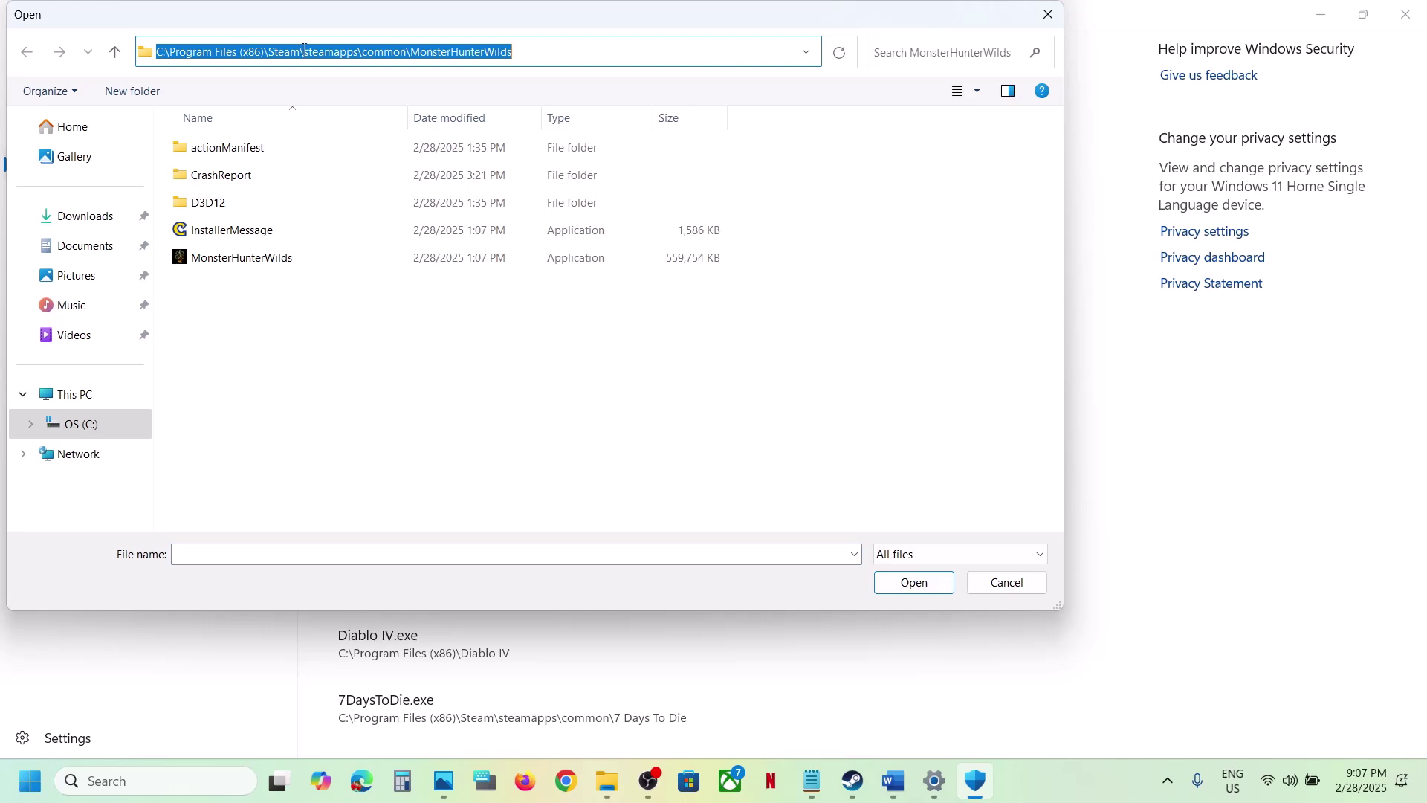
{"action": "left_click", "coordinate": [259, 265]}
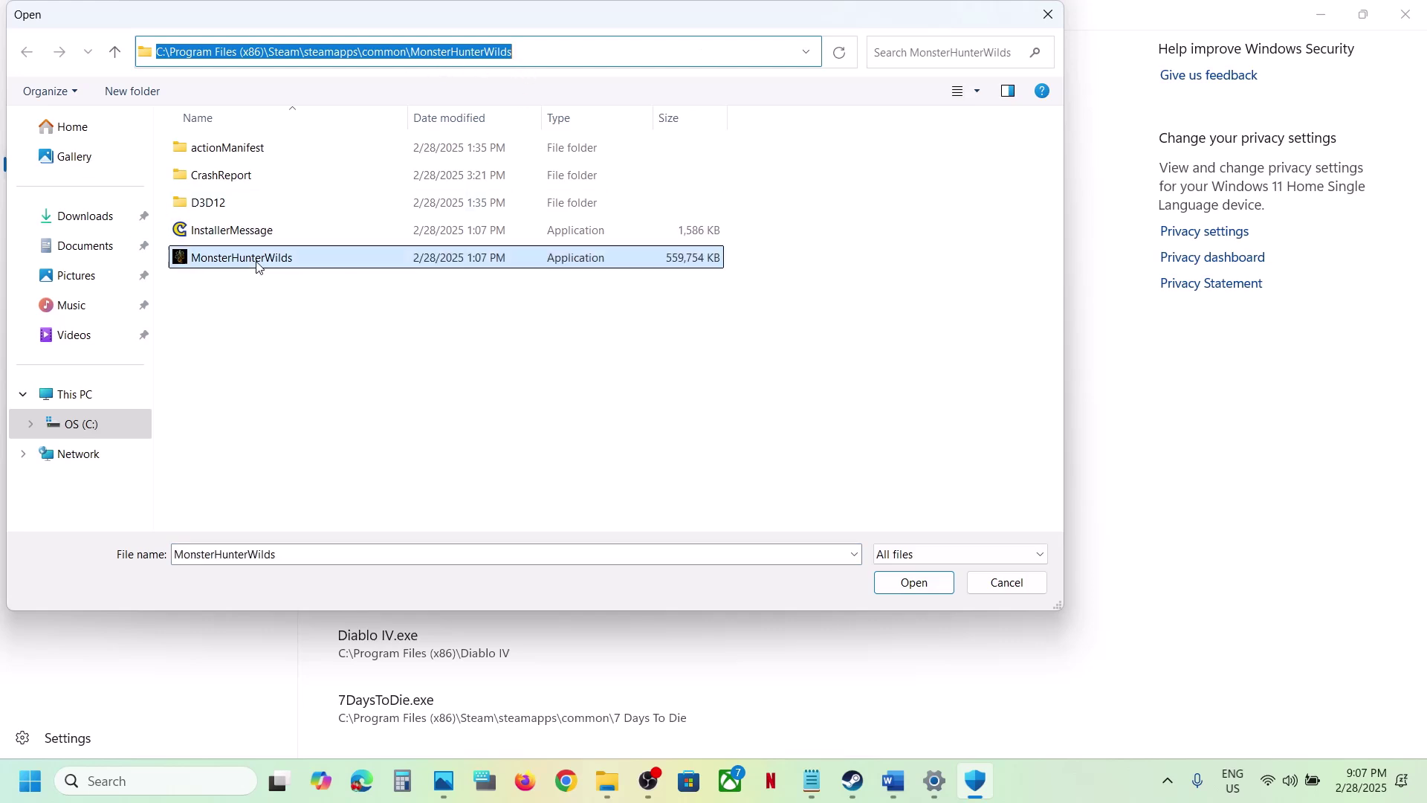
{"action": "left_click", "coordinate": [904, 584]}
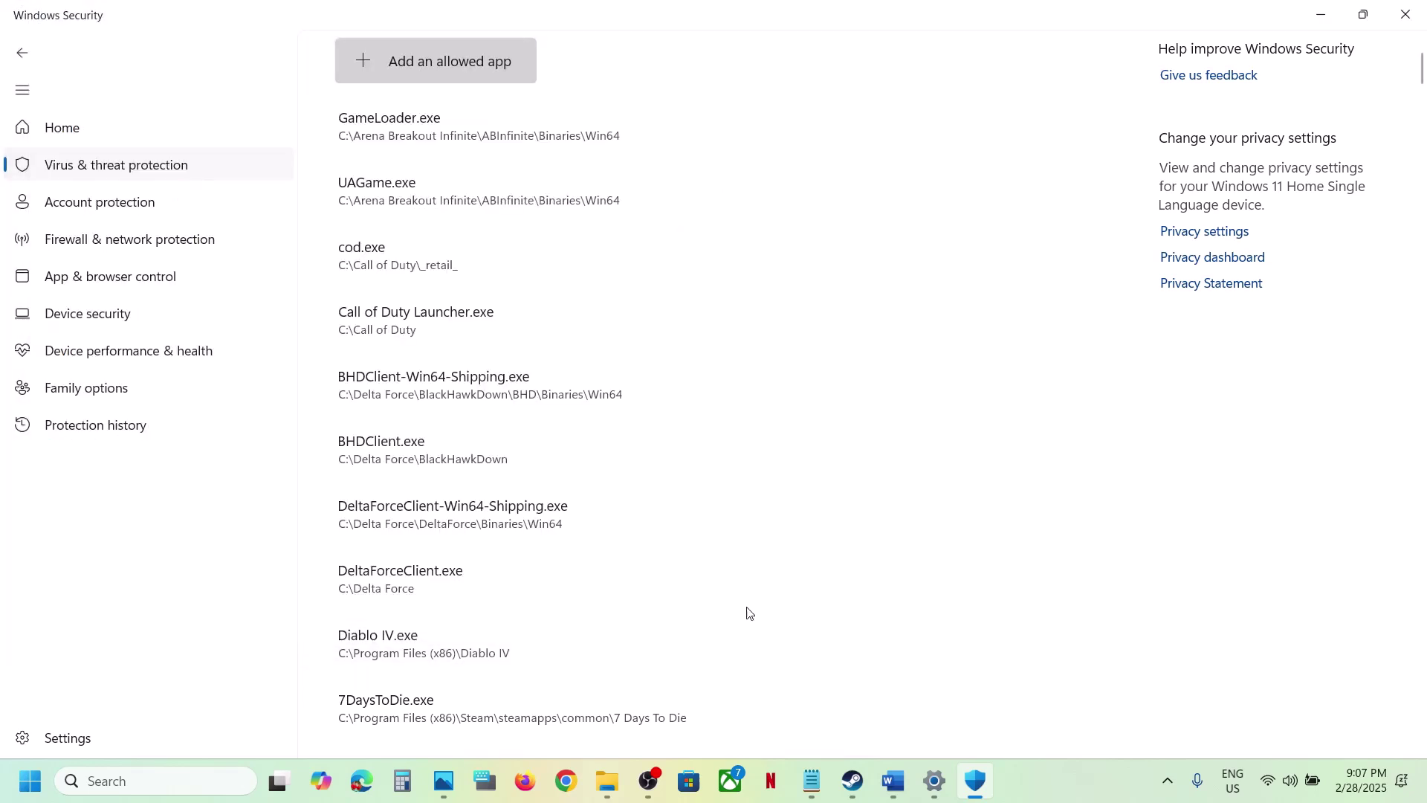
- Search Windows for "control" and open Control Panel
{"action": "left_click", "coordinate": [195, 781]}
{"action": "type", "text": "control"}
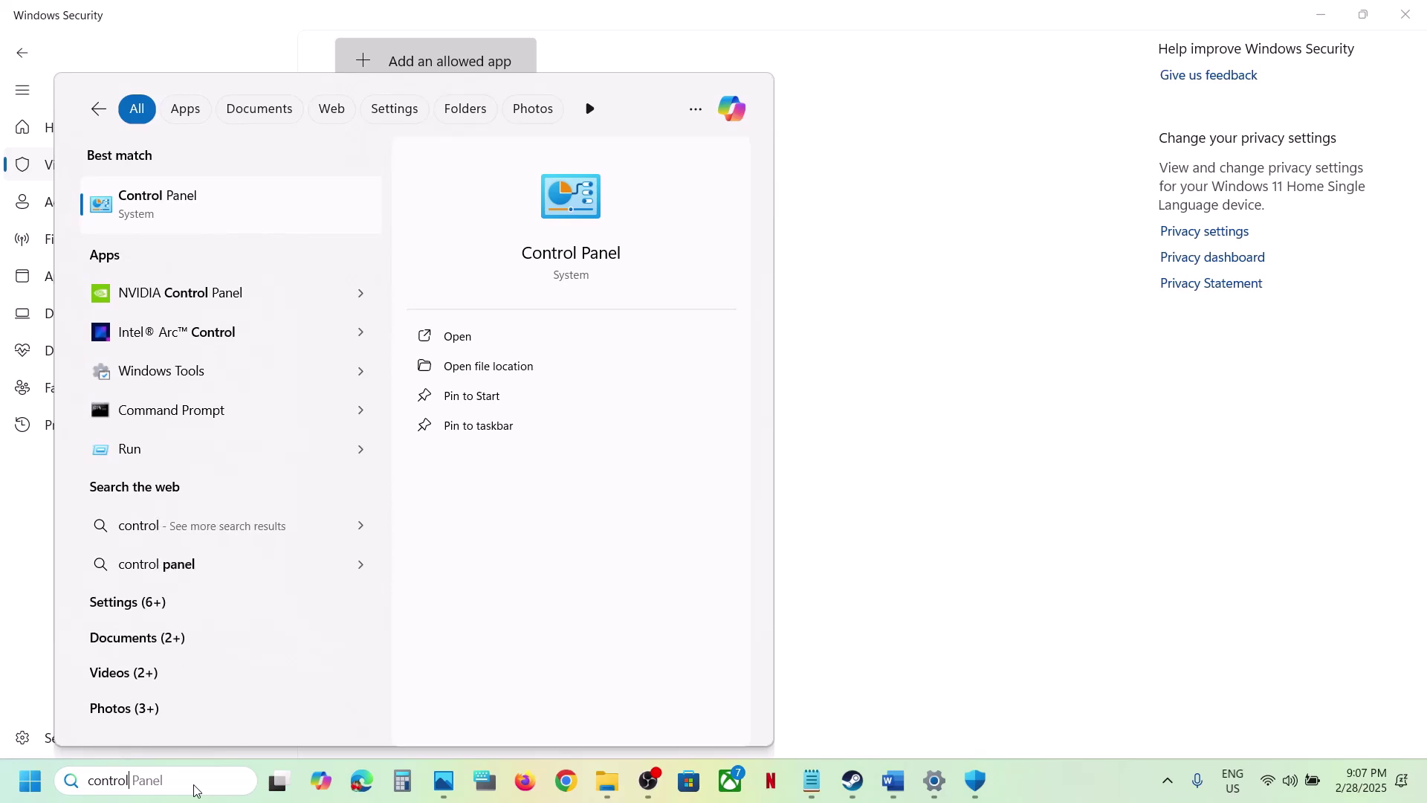
{"action": "key", "text": "Return"}
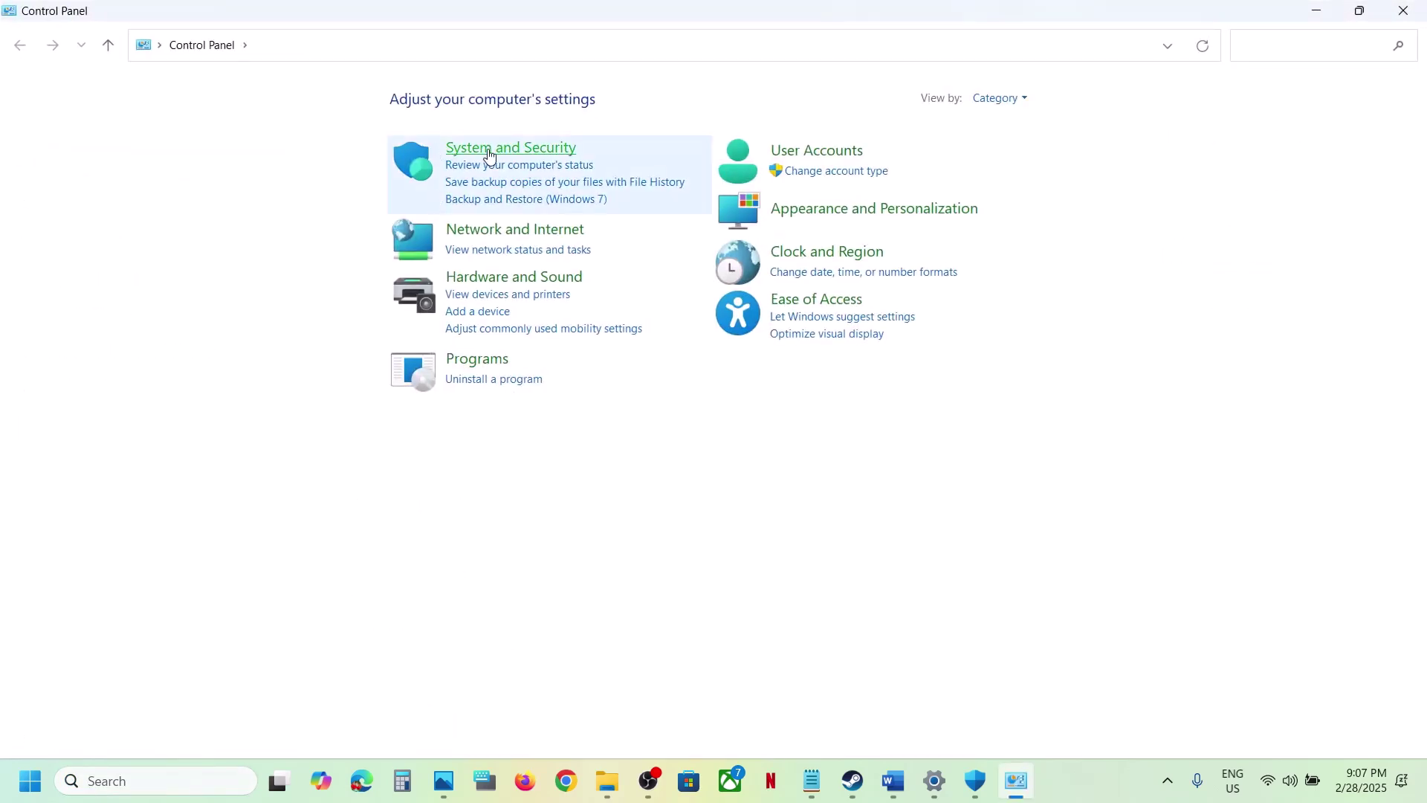
- Open Windows Defender Firewall's list of allowed apps under System and Security and unlock its settings for changes
{"action": "left_click", "coordinate": [489, 152]}
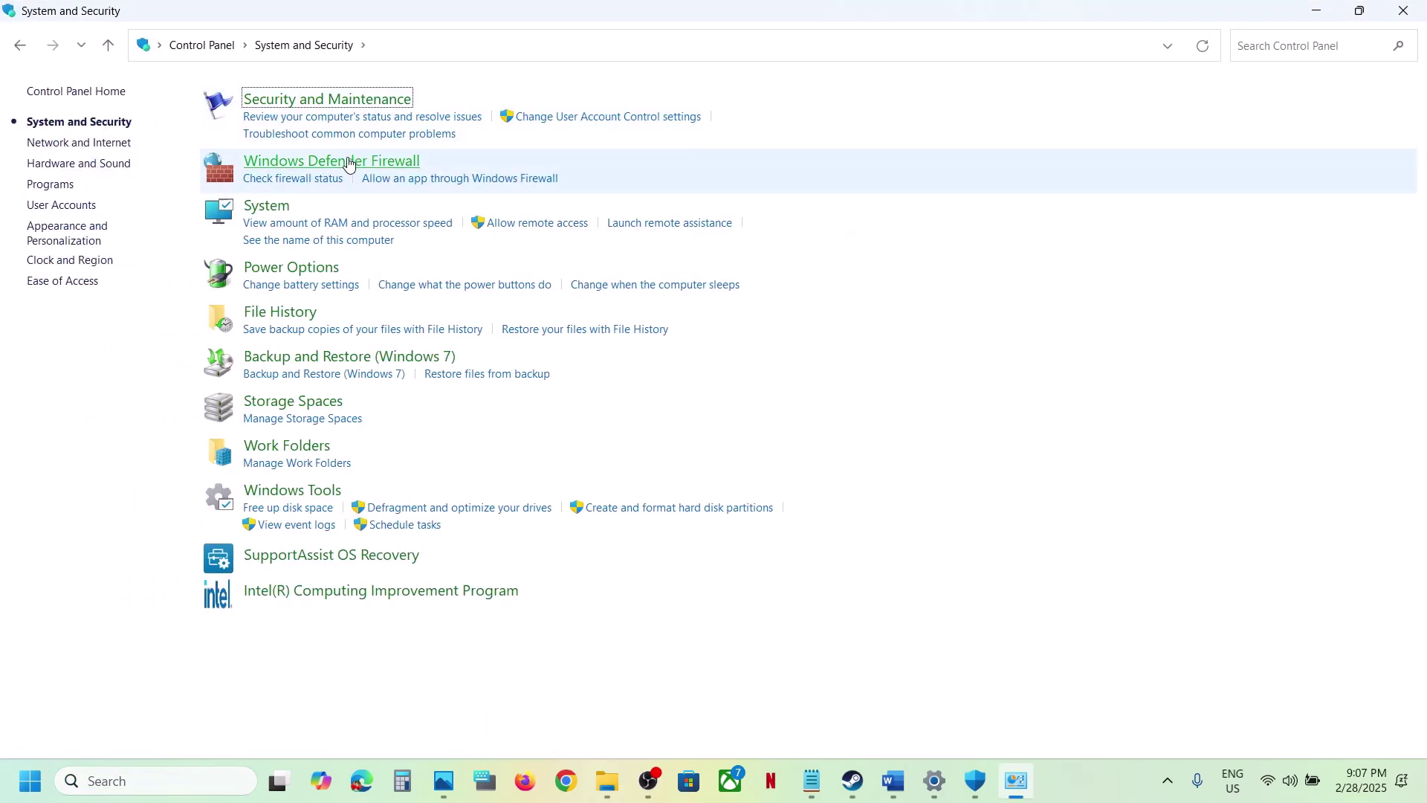
{"action": "left_click", "coordinate": [349, 163]}
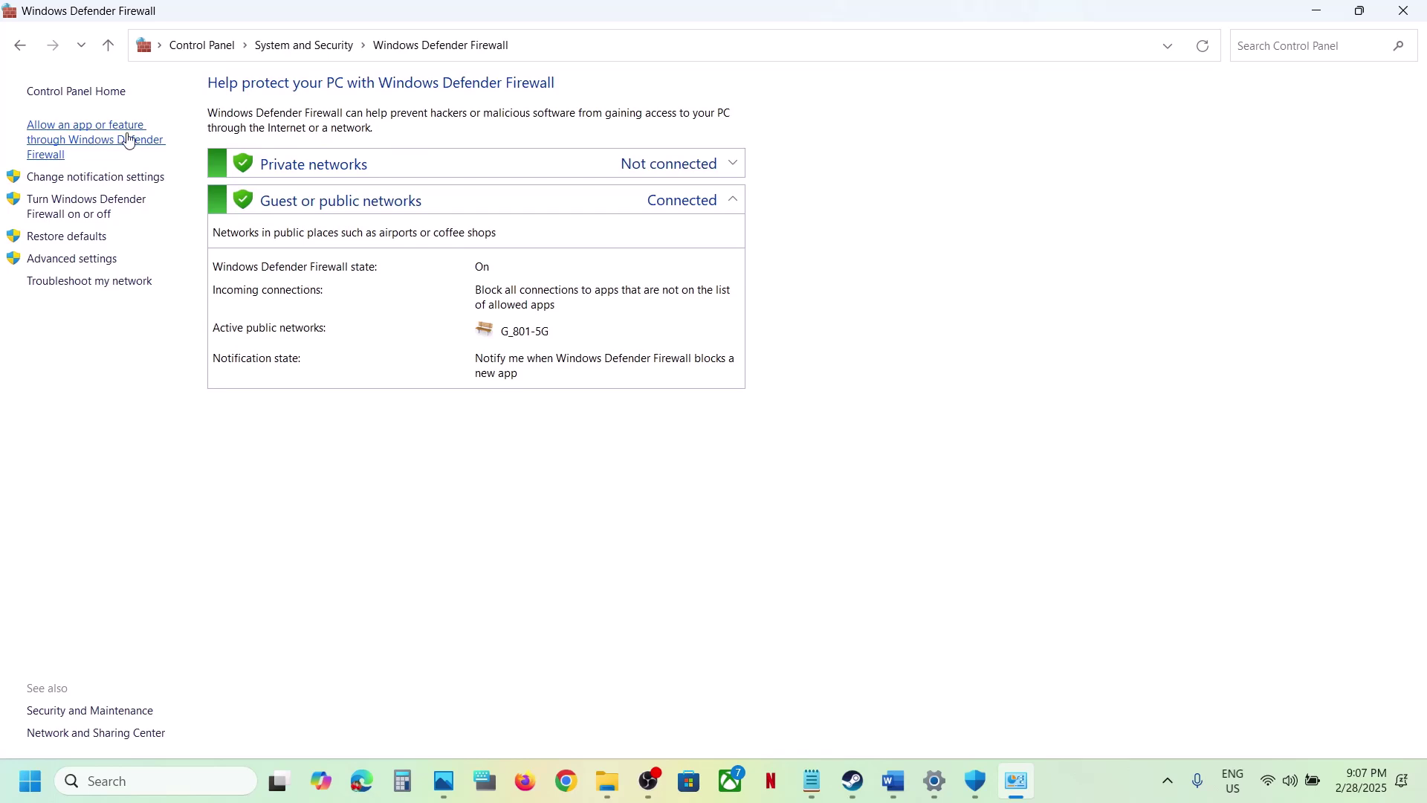
{"action": "left_click", "coordinate": [112, 144]}
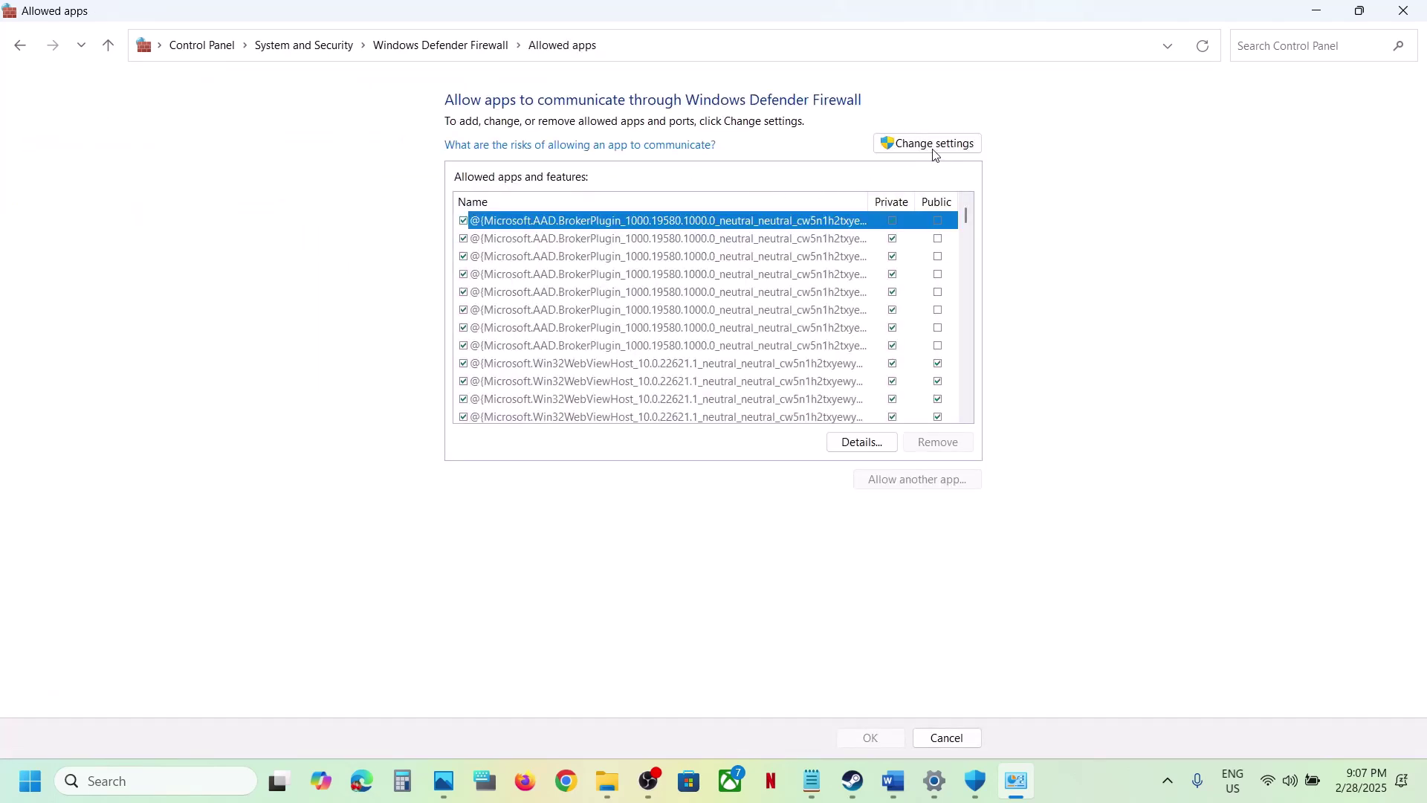
{"action": "left_click", "coordinate": [934, 144]}
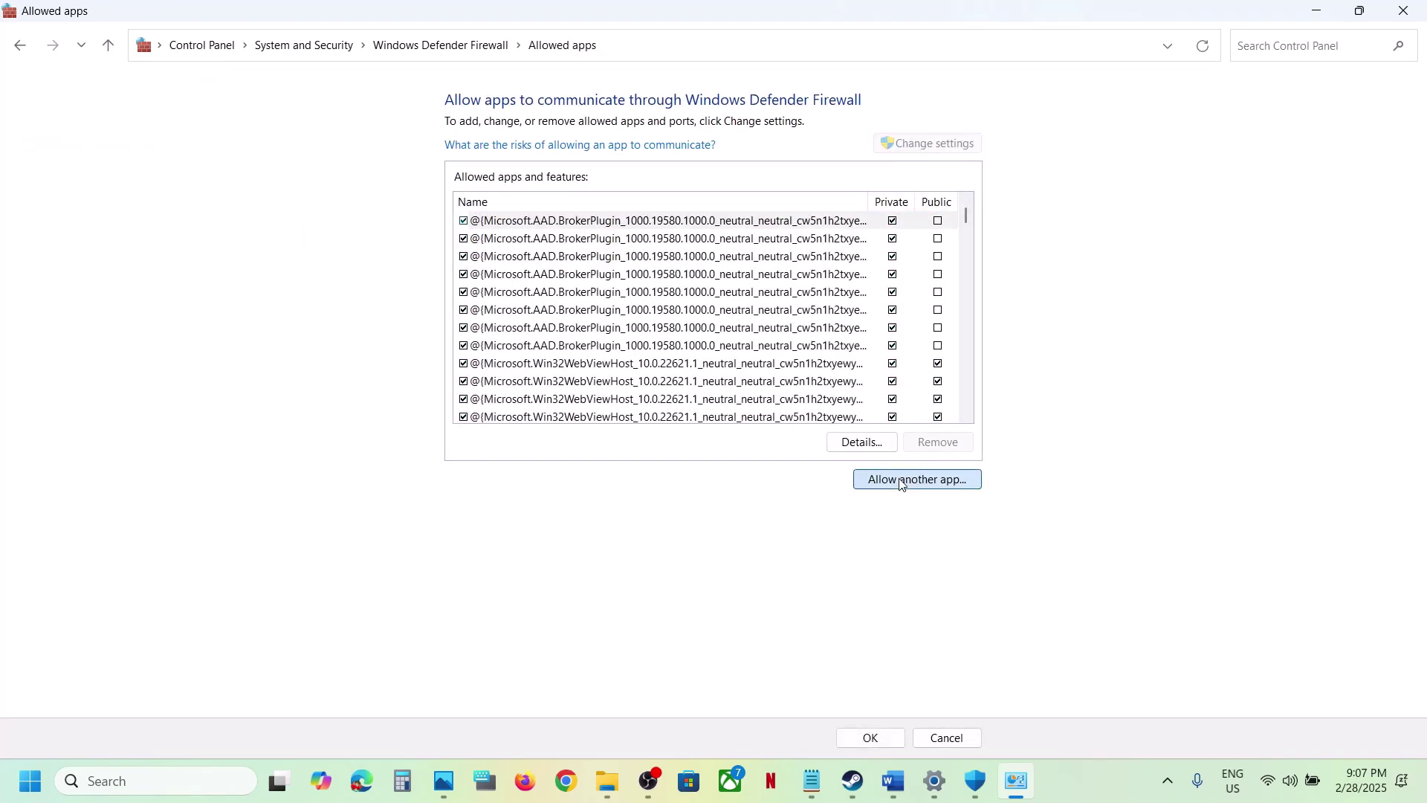
- Try to add the MonsterHunterWilds application from its Steam folder to the firewall's allowed apps
{"action": "left_click", "coordinate": [901, 481]}
{"action": "left_click", "coordinate": [855, 476]}
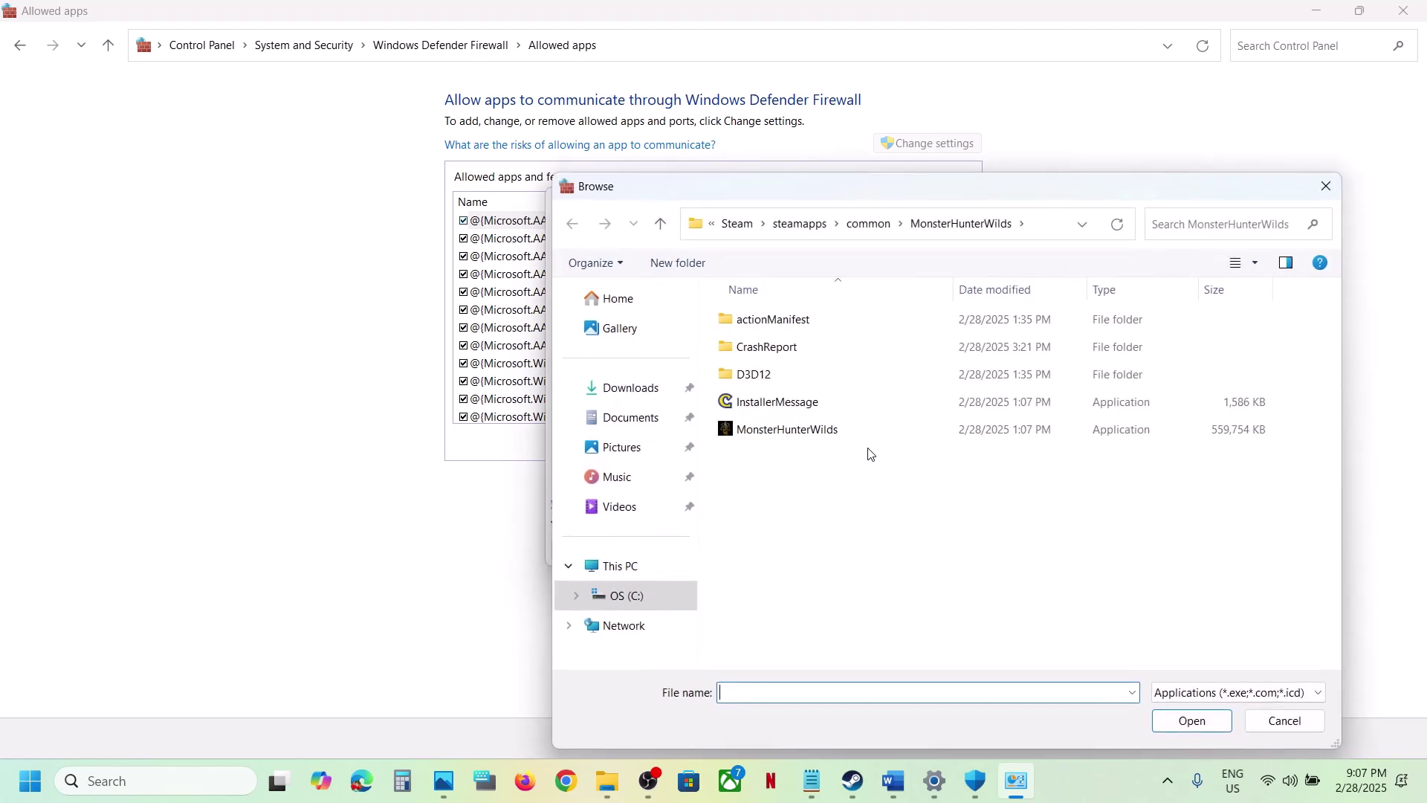
{"action": "left_click", "coordinate": [787, 434]}
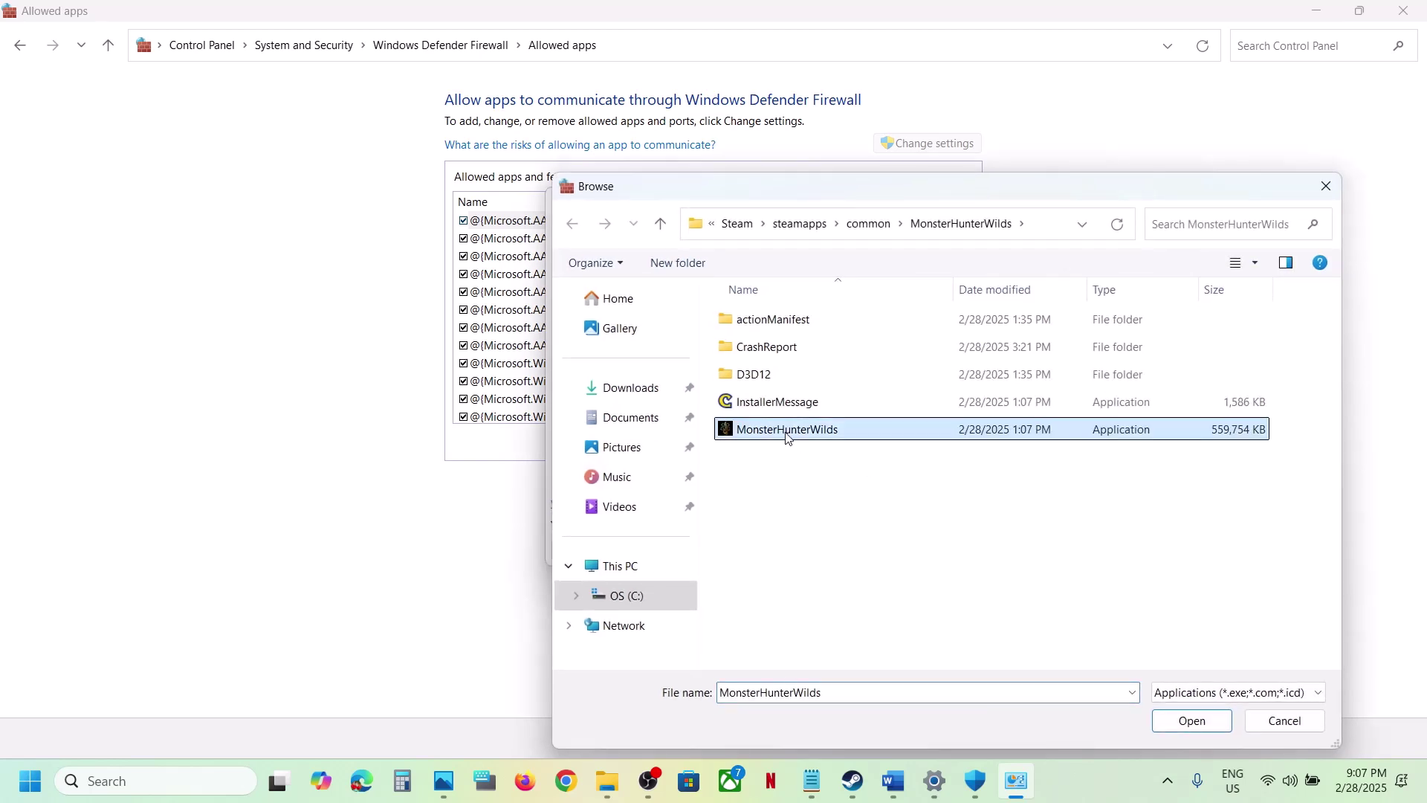
{"action": "left_click", "coordinate": [1214, 720]}
{"action": "left_click", "coordinate": [768, 548]}
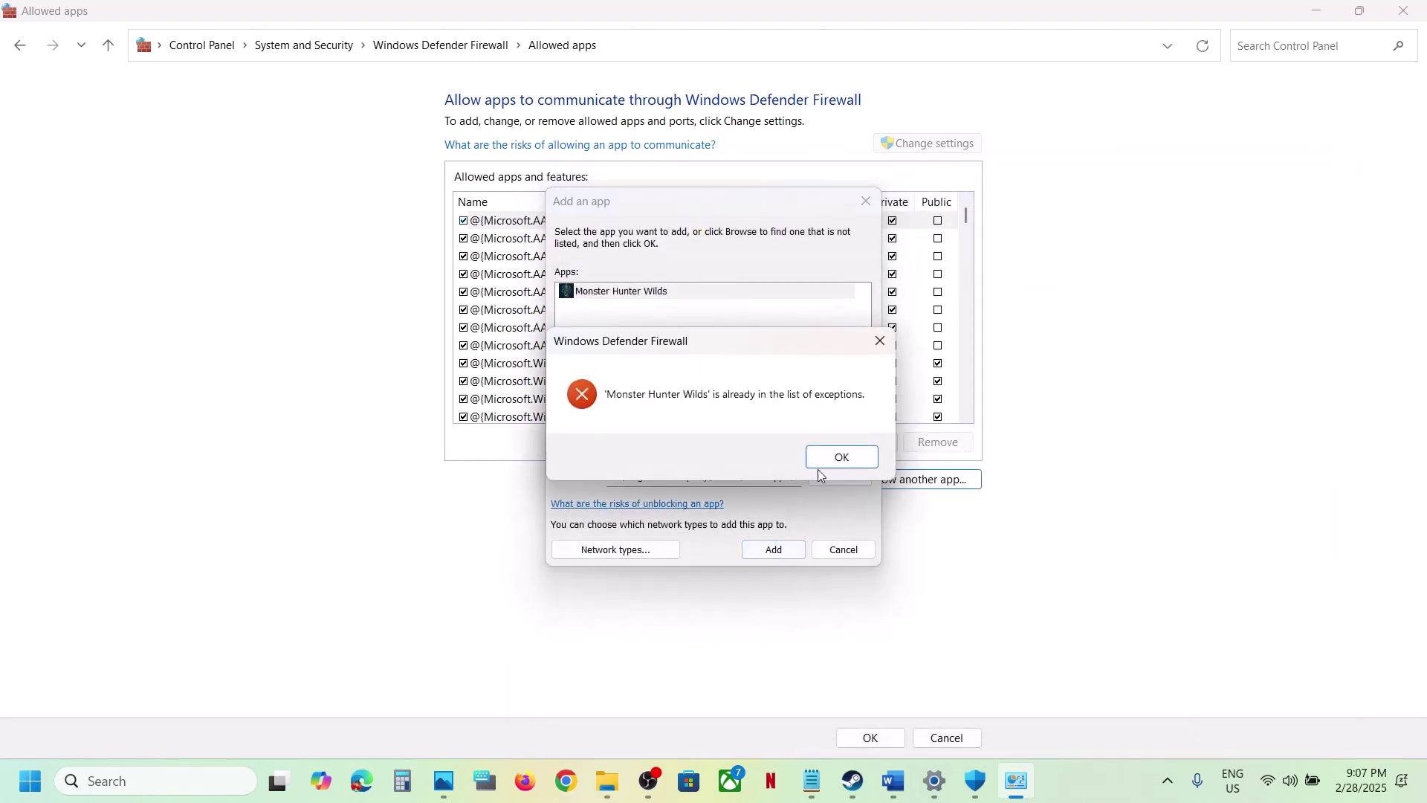
{"action": "left_click", "coordinate": [840, 456]}
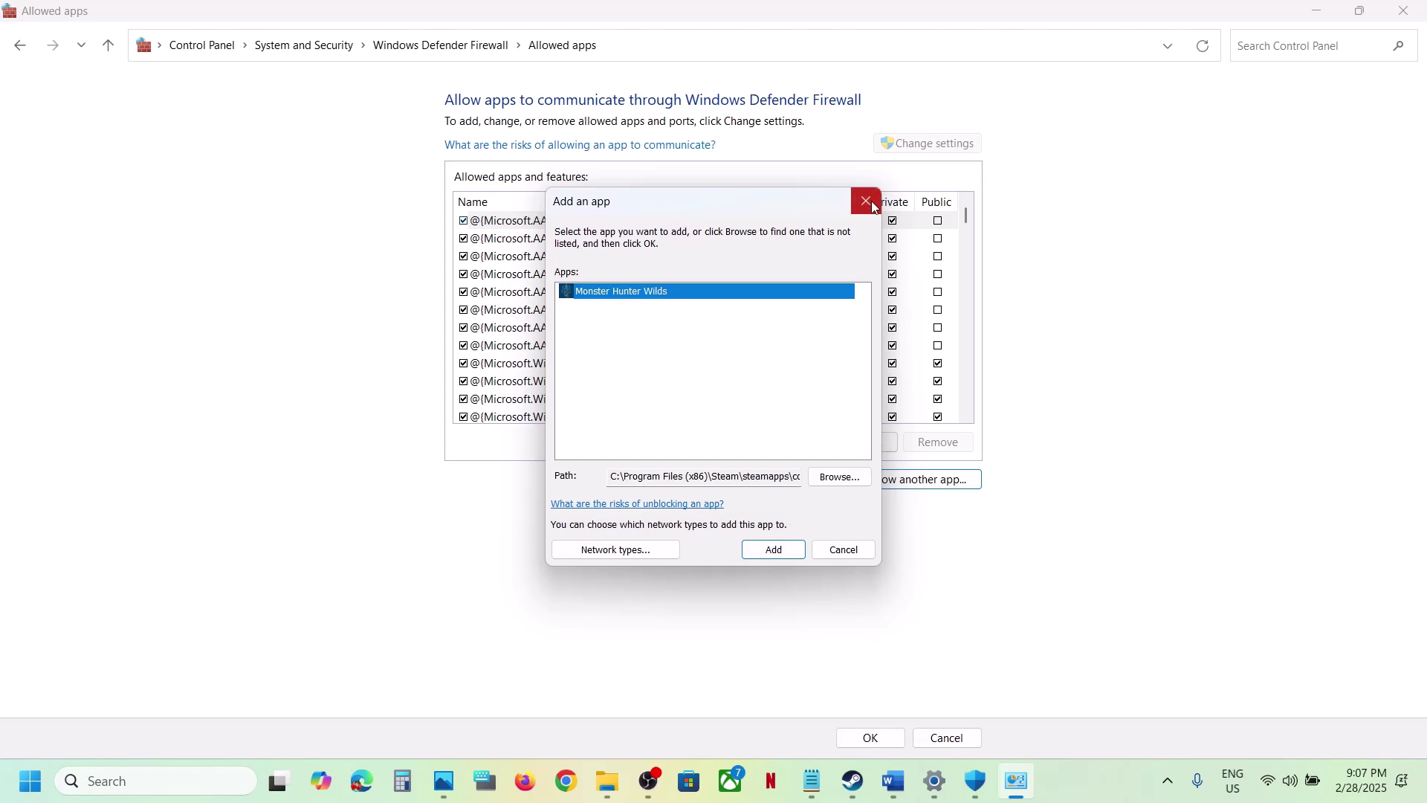
{"action": "left_click", "coordinate": [866, 201]}
- Find the Monster Hunter Wilds entry in the allowed apps list and check its Private and Public network permissions
{"action": "left_click", "coordinate": [667, 364]}
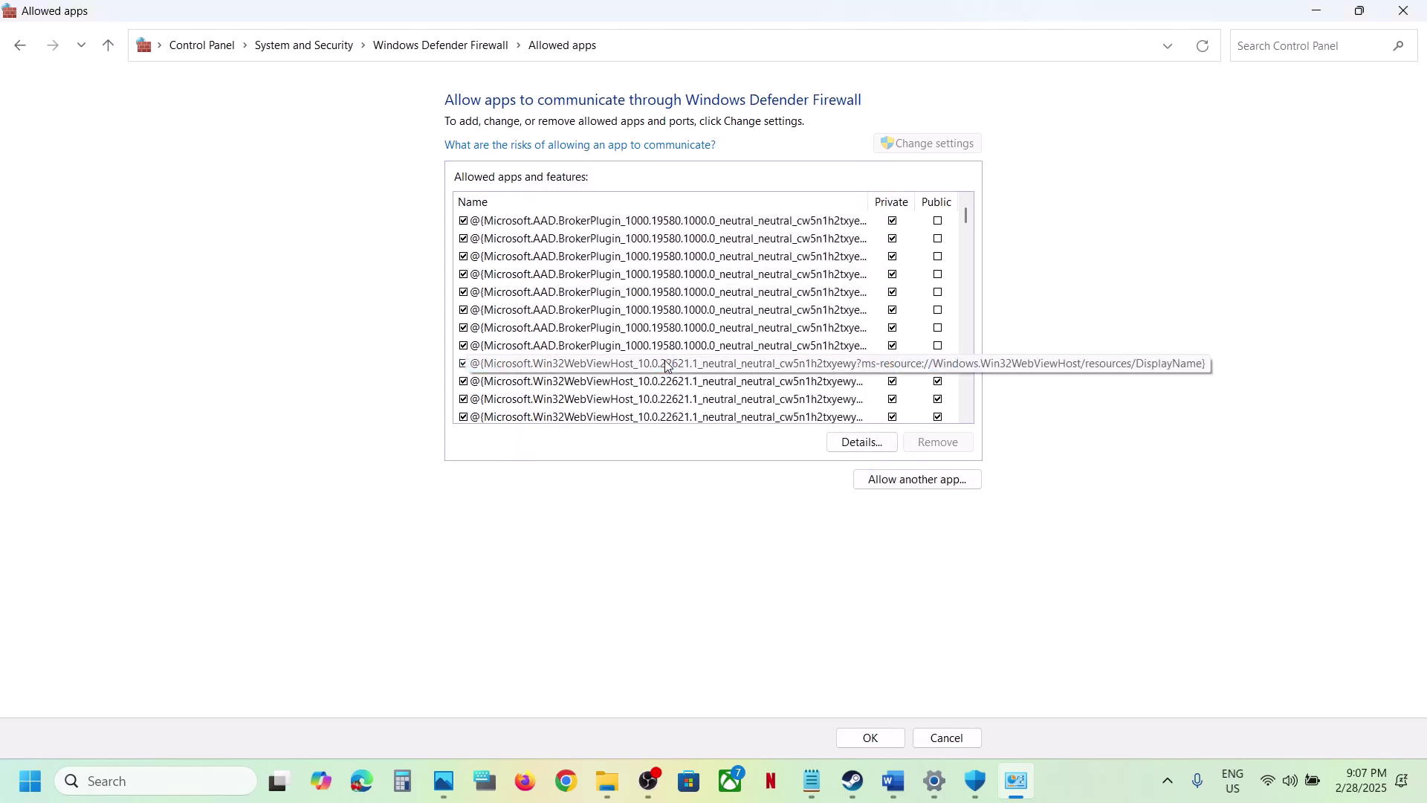
{"action": "key", "text": "m"}
{"action": "key", "text": "m"}
{"action": "key", "text": "m"}
{"action": "key", "text": "m"}
{"action": "key", "text": "m"}
{"action": "key", "text": "m"}
{"action": "key", "text": "m"}
{"action": "key", "text": "m"}
{"action": "key", "text": "m"}
{"action": "key", "text": "m"}
{"action": "key", "text": "m"}
{"action": "key", "text": "m"}
{"action": "key", "text": "m"}
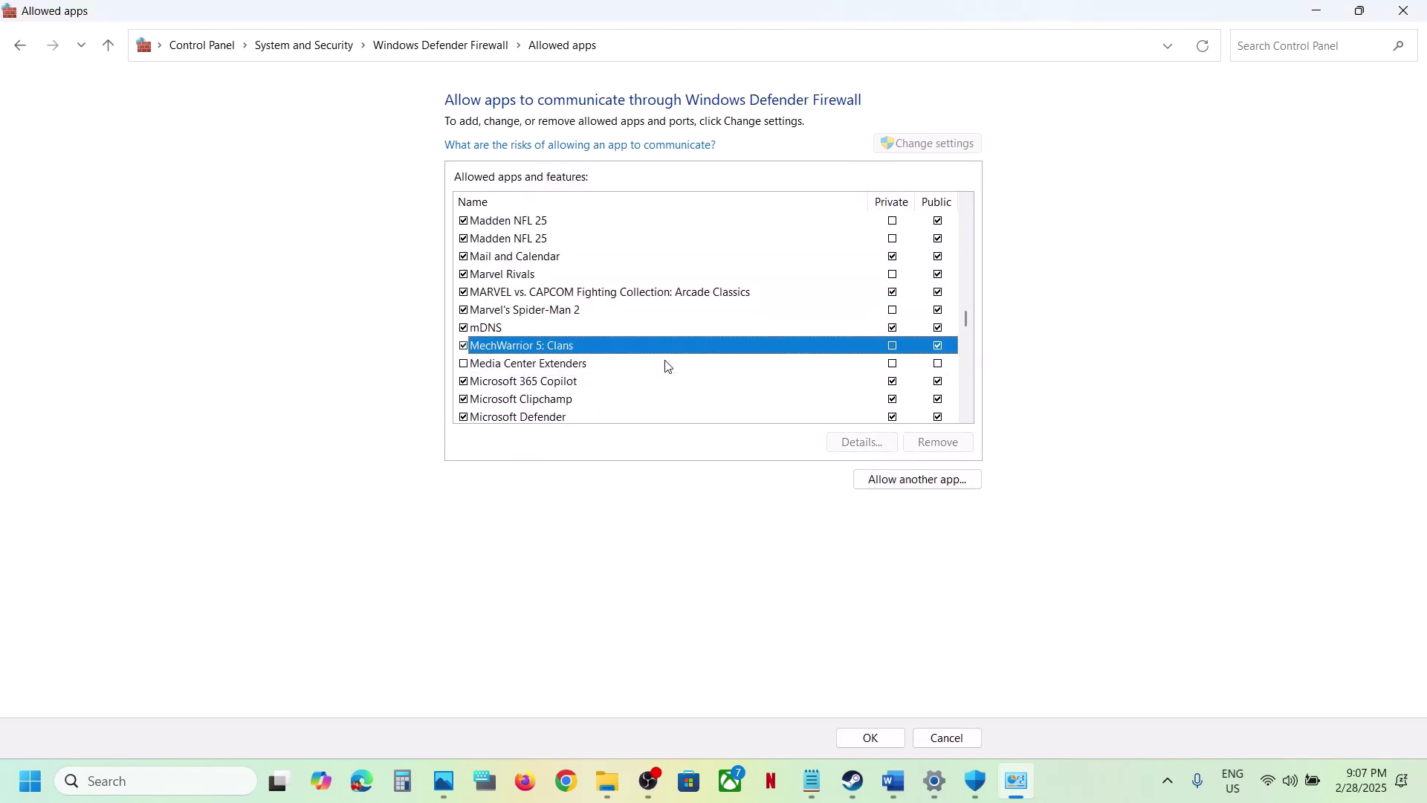
{"action": "key", "text": "m"}
{"action": "key", "text": "m"}
{"action": "key", "text": "m"}
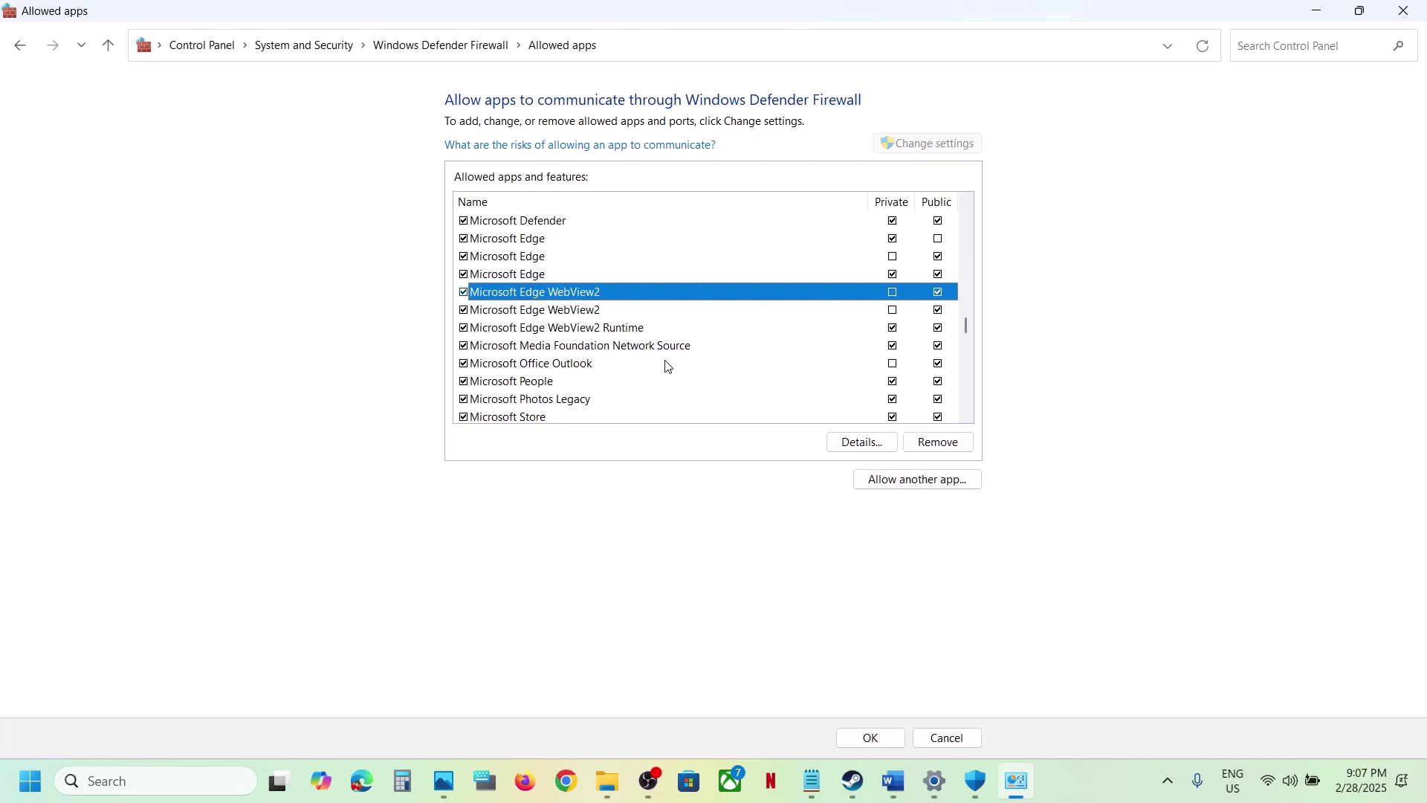
{"action": "left_click", "coordinate": [967, 421]}
{"action": "left_click", "coordinate": [968, 421]}
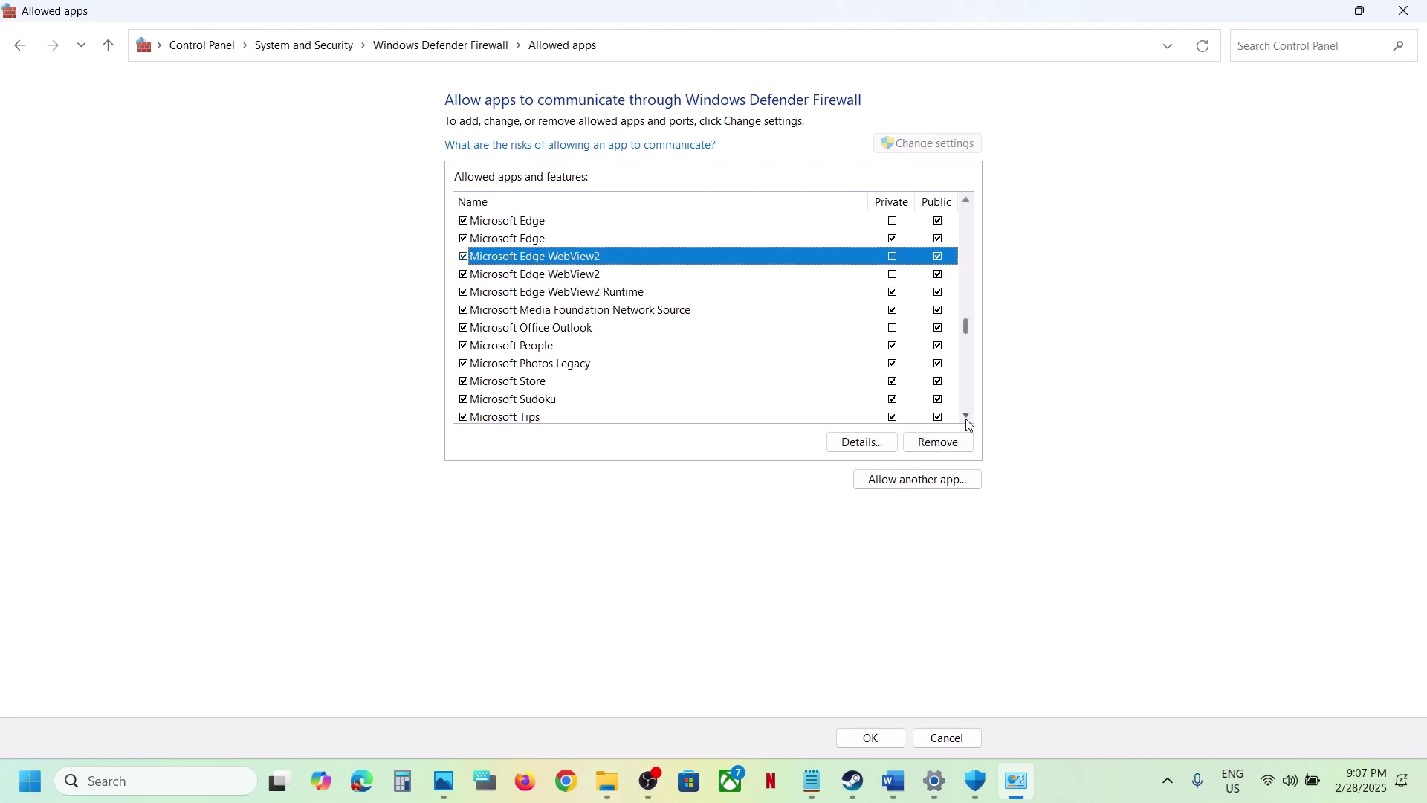
{"action": "left_click", "coordinate": [968, 421]}
{"action": "left_click", "coordinate": [968, 420]}
{"action": "left_click", "coordinate": [968, 421]}
{"action": "left_click", "coordinate": [967, 421]}
{"action": "left_click", "coordinate": [968, 421]}
{"action": "left_click", "coordinate": [967, 421]}
{"action": "left_click", "coordinate": [967, 421]}
{"action": "left_click", "coordinate": [968, 420]}
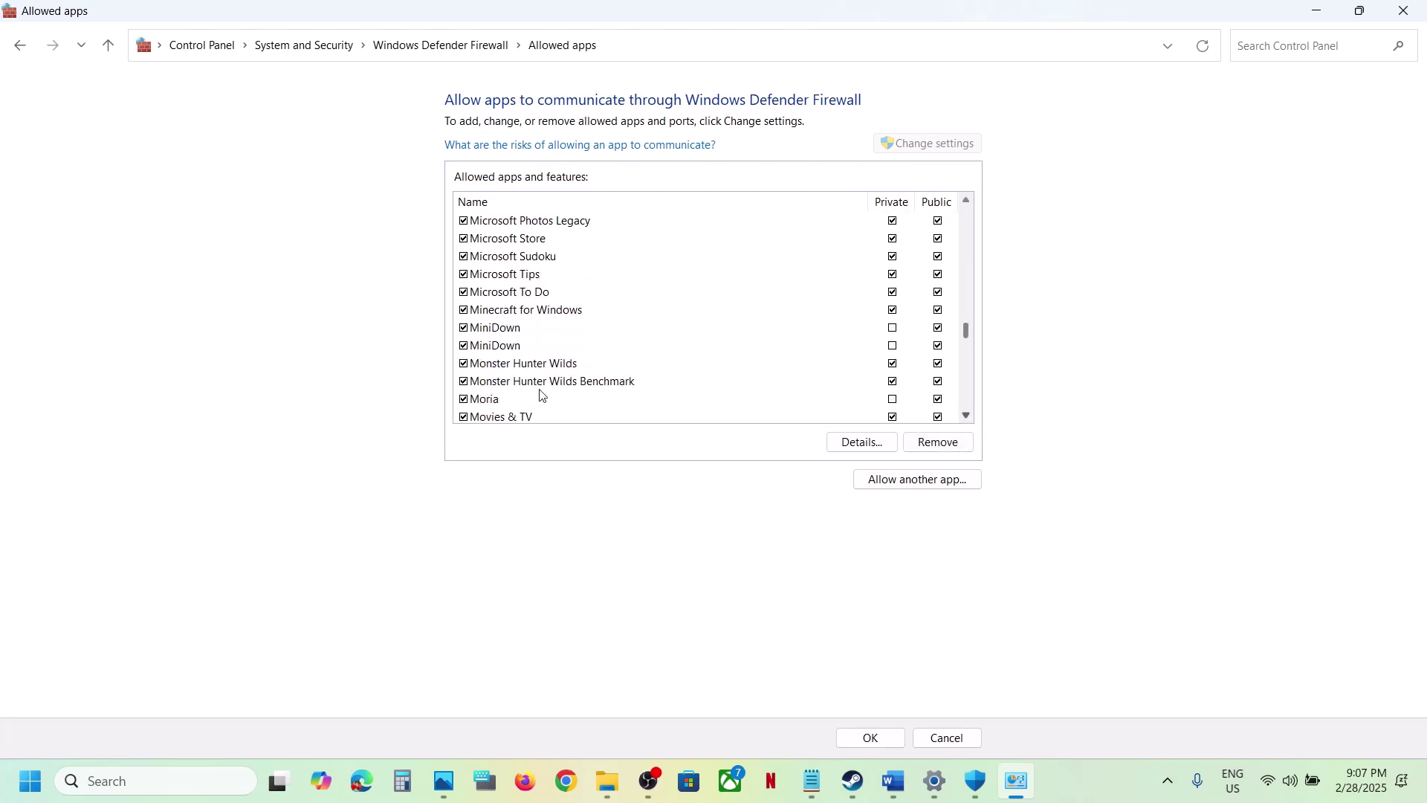
{"action": "left_click", "coordinate": [538, 364]}
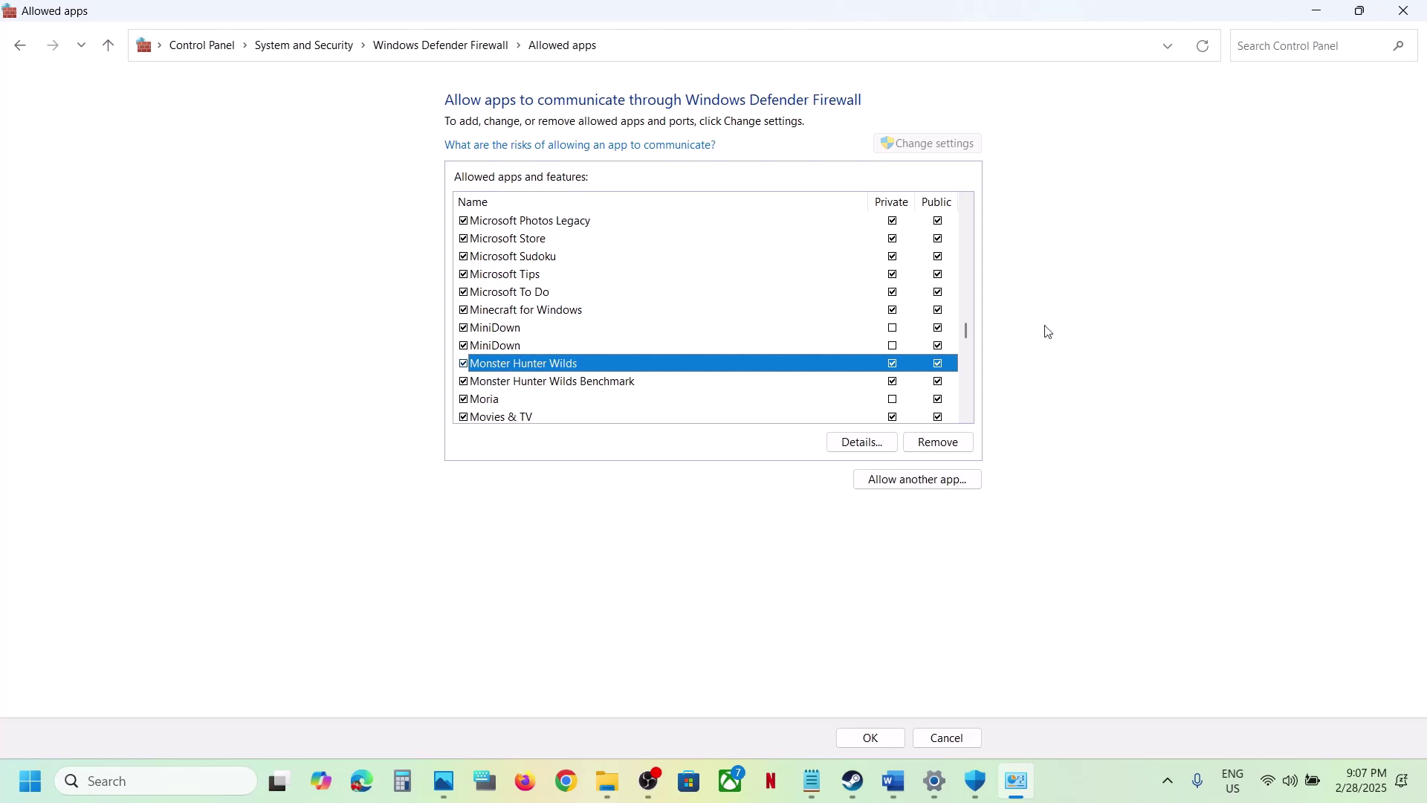
- Close the firewall's Allowed apps window, Windows Security and the remaining settings window to return to the Word document
{"action": "left_click", "coordinate": [1412, 11]}
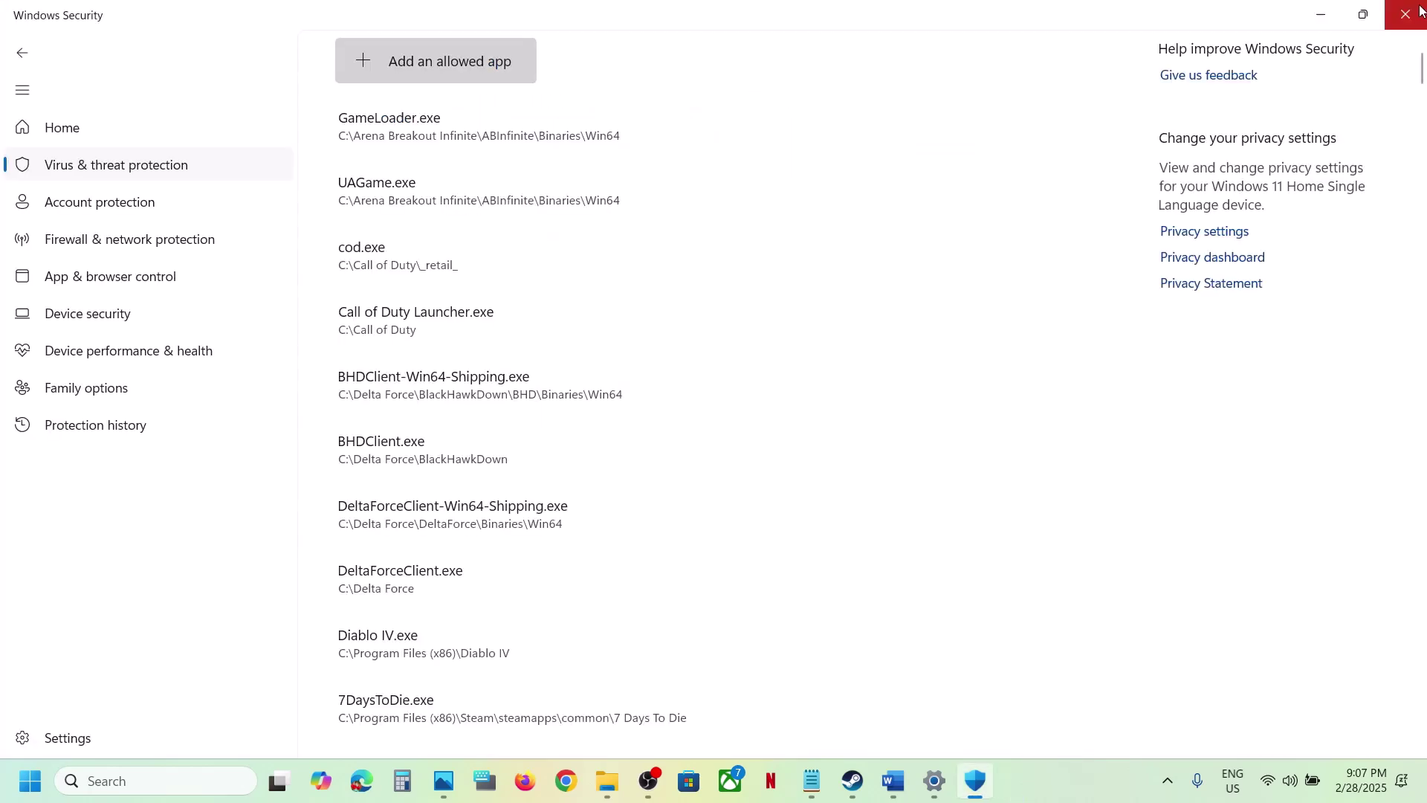
{"action": "left_click", "coordinate": [1411, 10]}
{"action": "left_click", "coordinate": [1412, 11]}
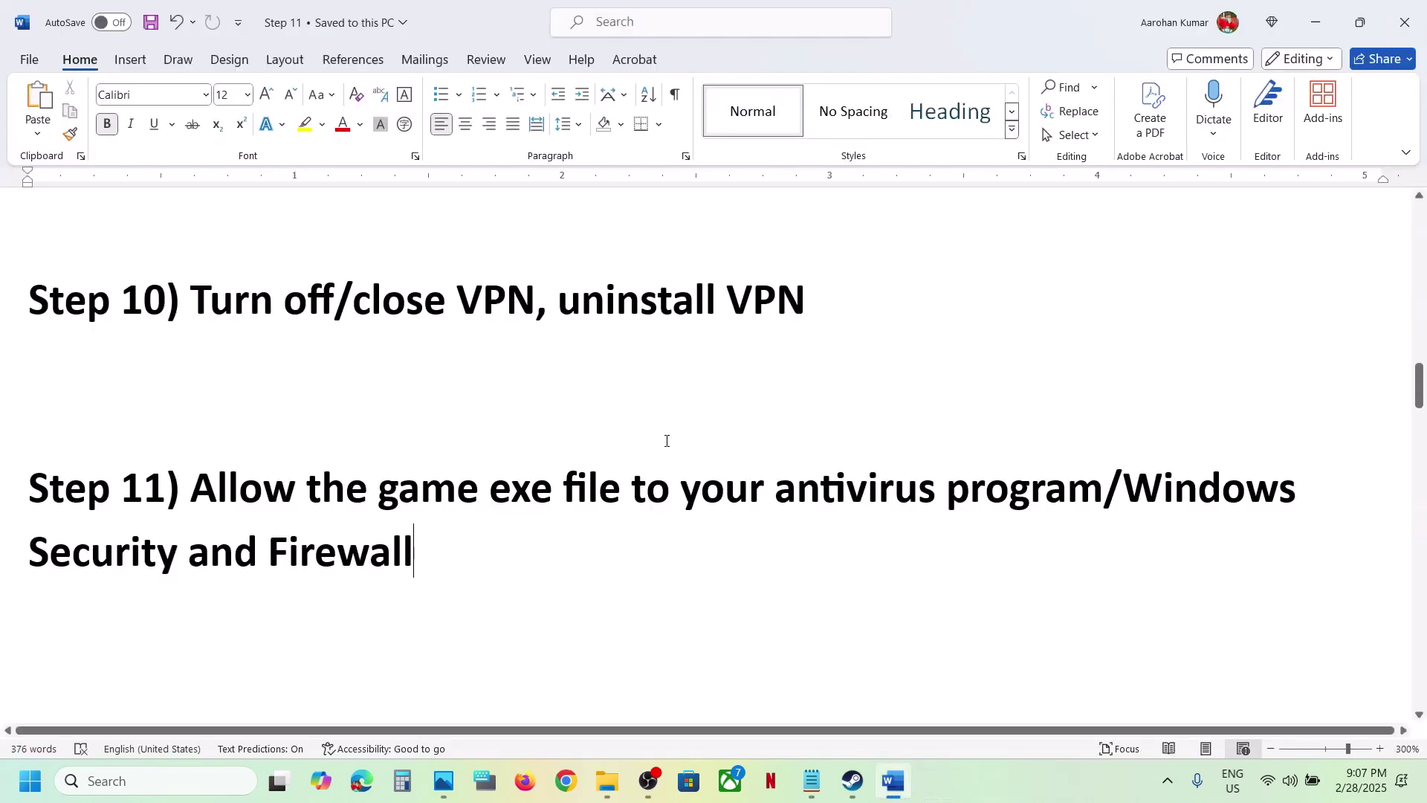
- Highlight step 12's advice to perform a clean installation of the graphics driver, along with the NVIDIA and AMD download links
{"action": "scroll", "coordinate": [667, 441], "scroll_direction": "down", "scroll_amount": 5}
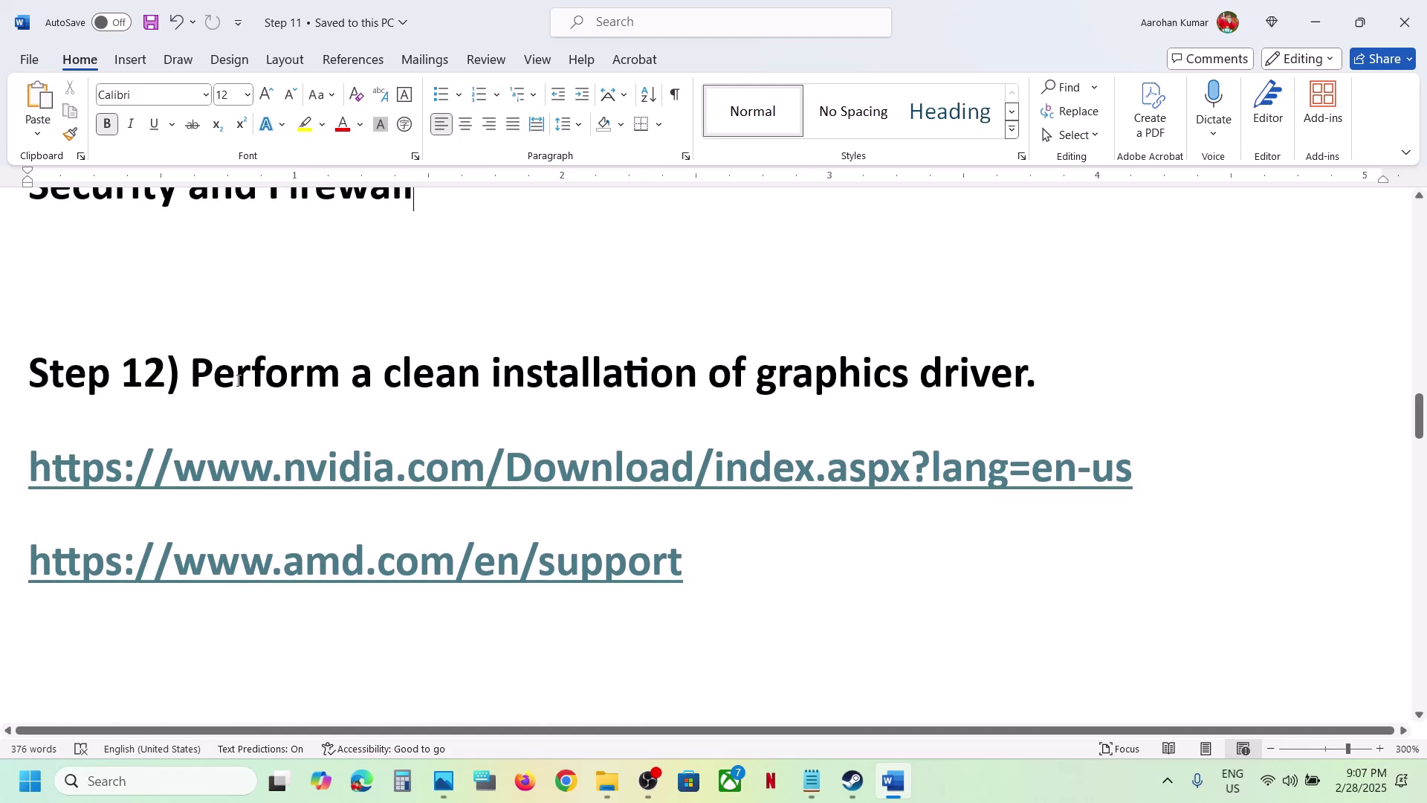
{"action": "left_click_drag", "start_coordinate": [221, 382], "coordinate": [1053, 360]}
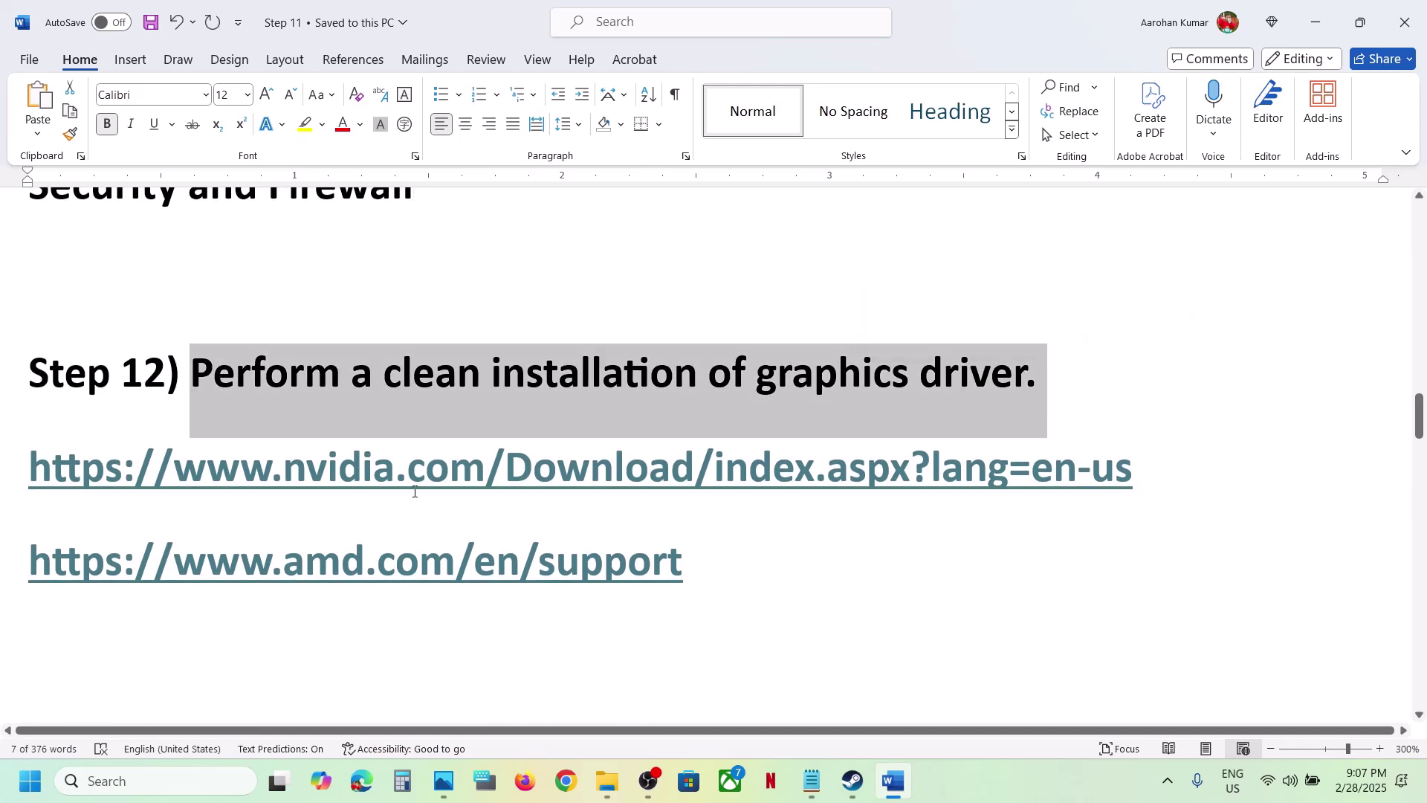
{"action": "left_click_drag", "start_coordinate": [209, 476], "coordinate": [814, 476]}
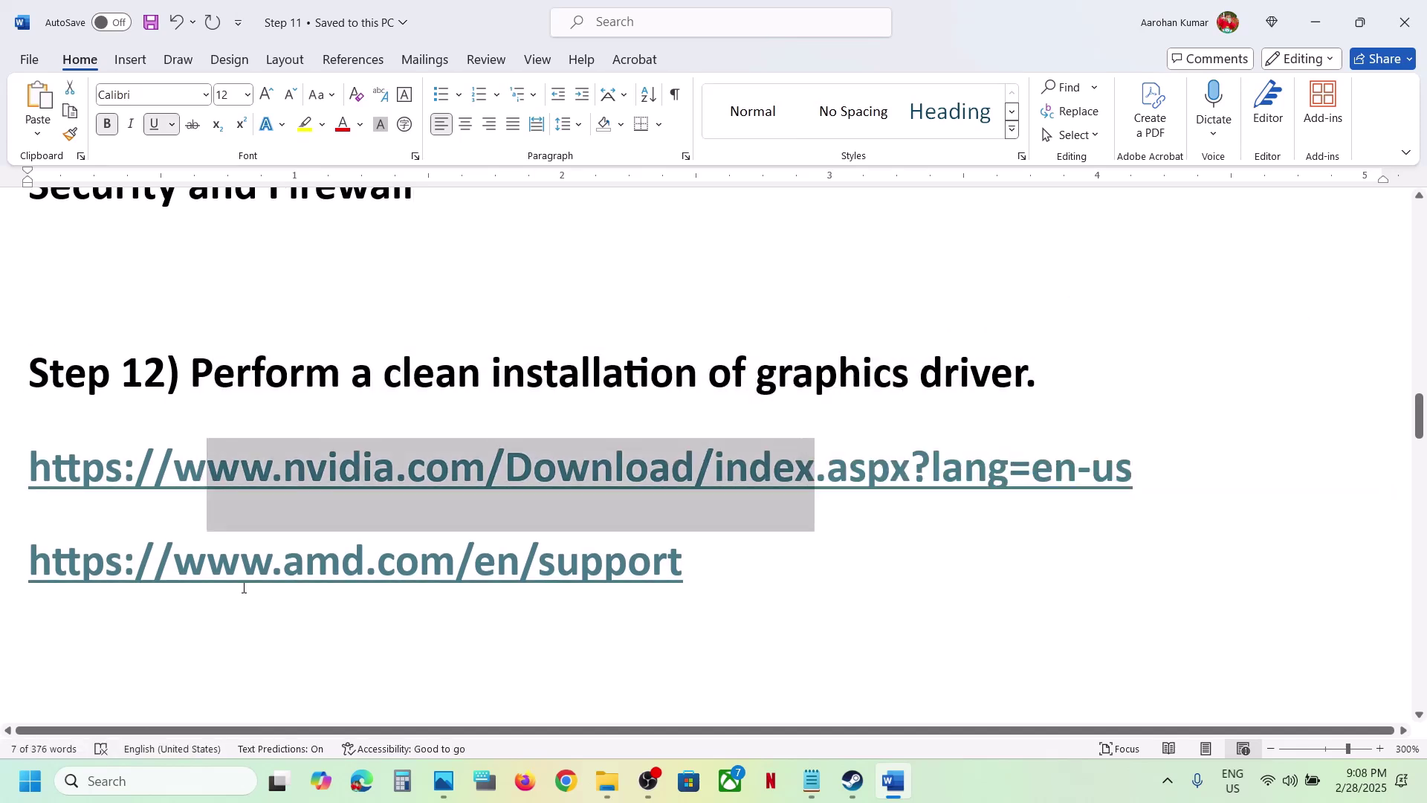
{"action": "left_click_drag", "start_coordinate": [194, 570], "coordinate": [606, 569]}
{"action": "left_click_drag", "start_coordinate": [209, 475], "coordinate": [695, 475]}
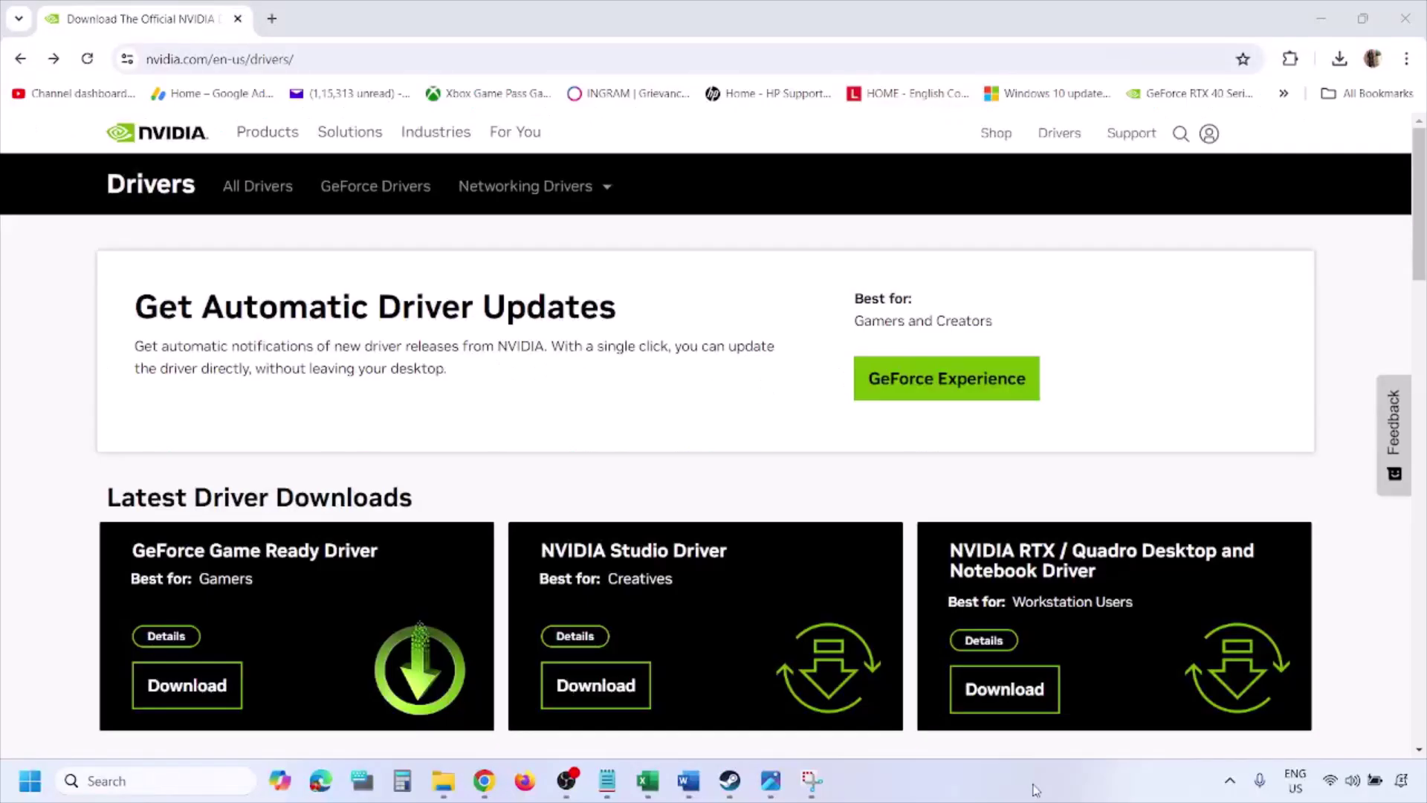
- On NVIDIA's Drivers page, search for the GeForce RTX 3050 Laptop GPU driver with Windows 11 as the operating system
{"action": "scroll", "coordinate": [333, 455], "scroll_direction": "down", "scroll_amount": 10}
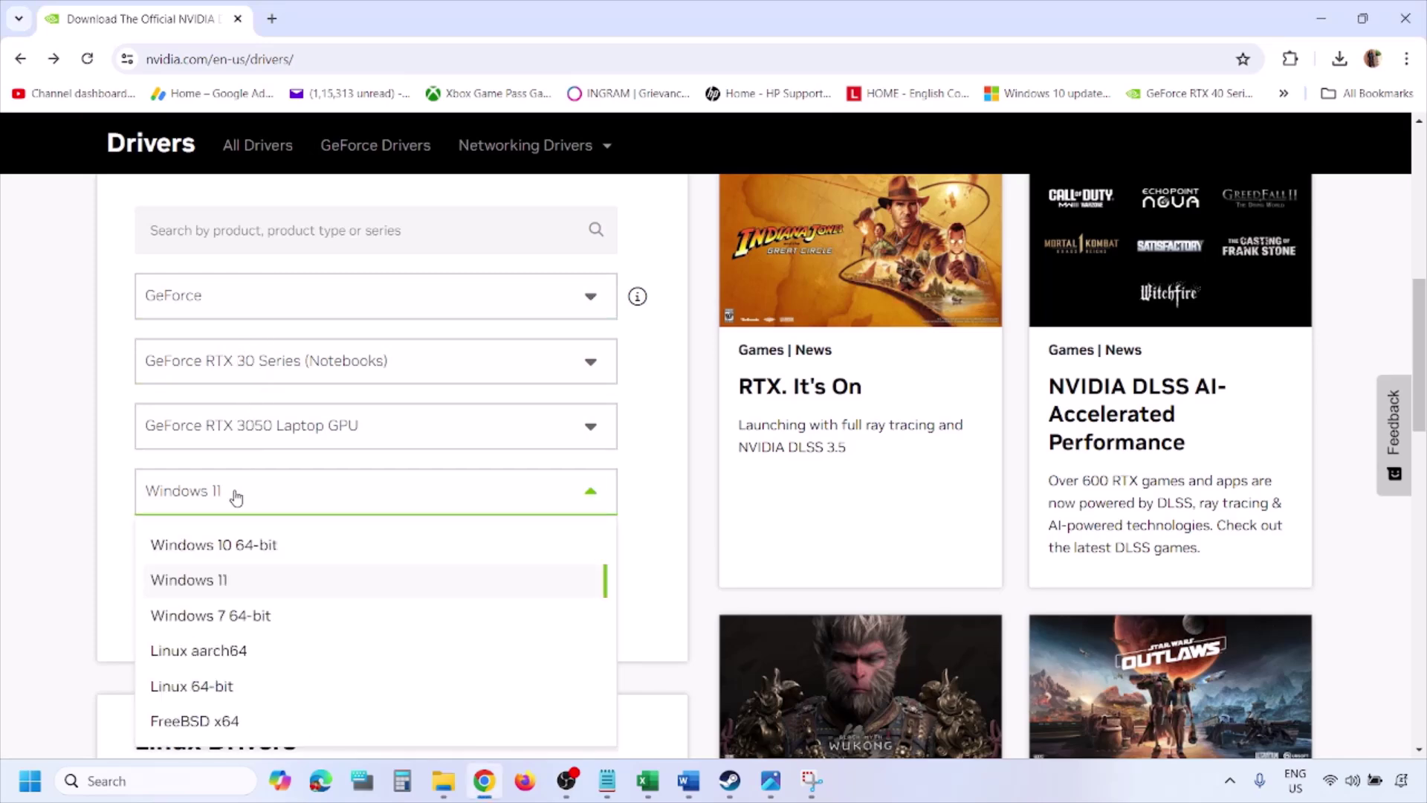
{"action": "left_click", "coordinate": [205, 581]}
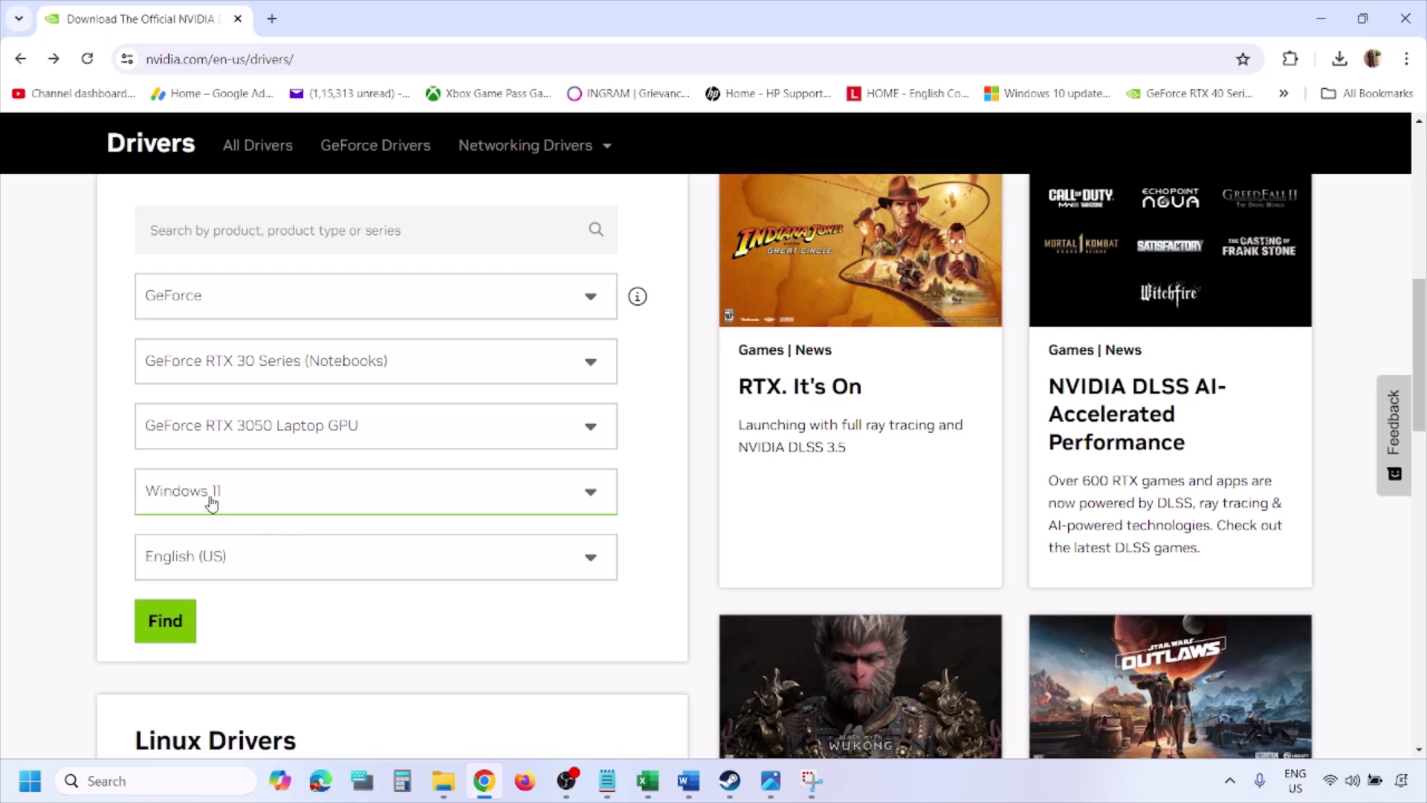
{"action": "left_click", "coordinate": [166, 621]}
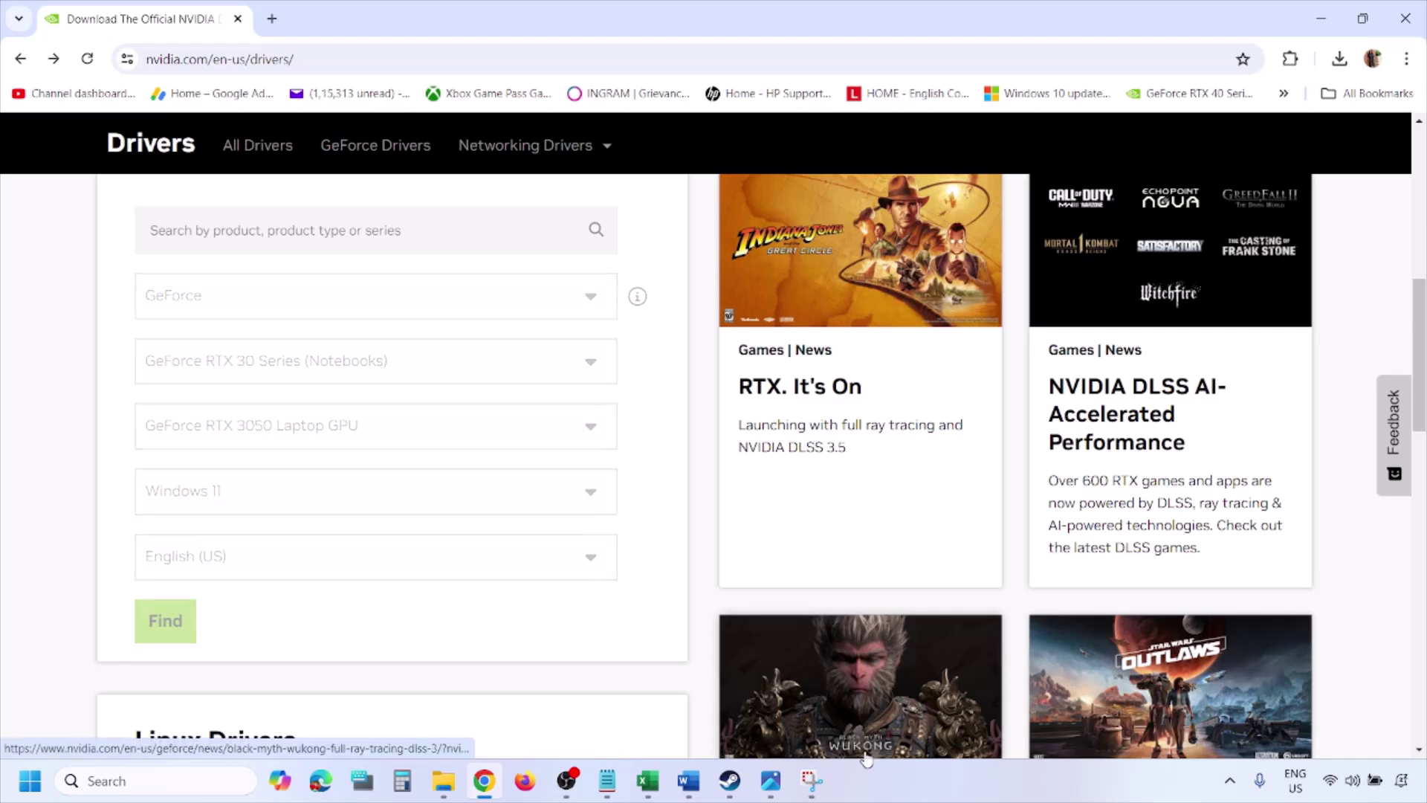
- Switch to Photos and go through screenshots 1.png to 5.png covering the Game Ready driver download and custom clean installation
{"action": "left_click", "coordinate": [771, 780]}
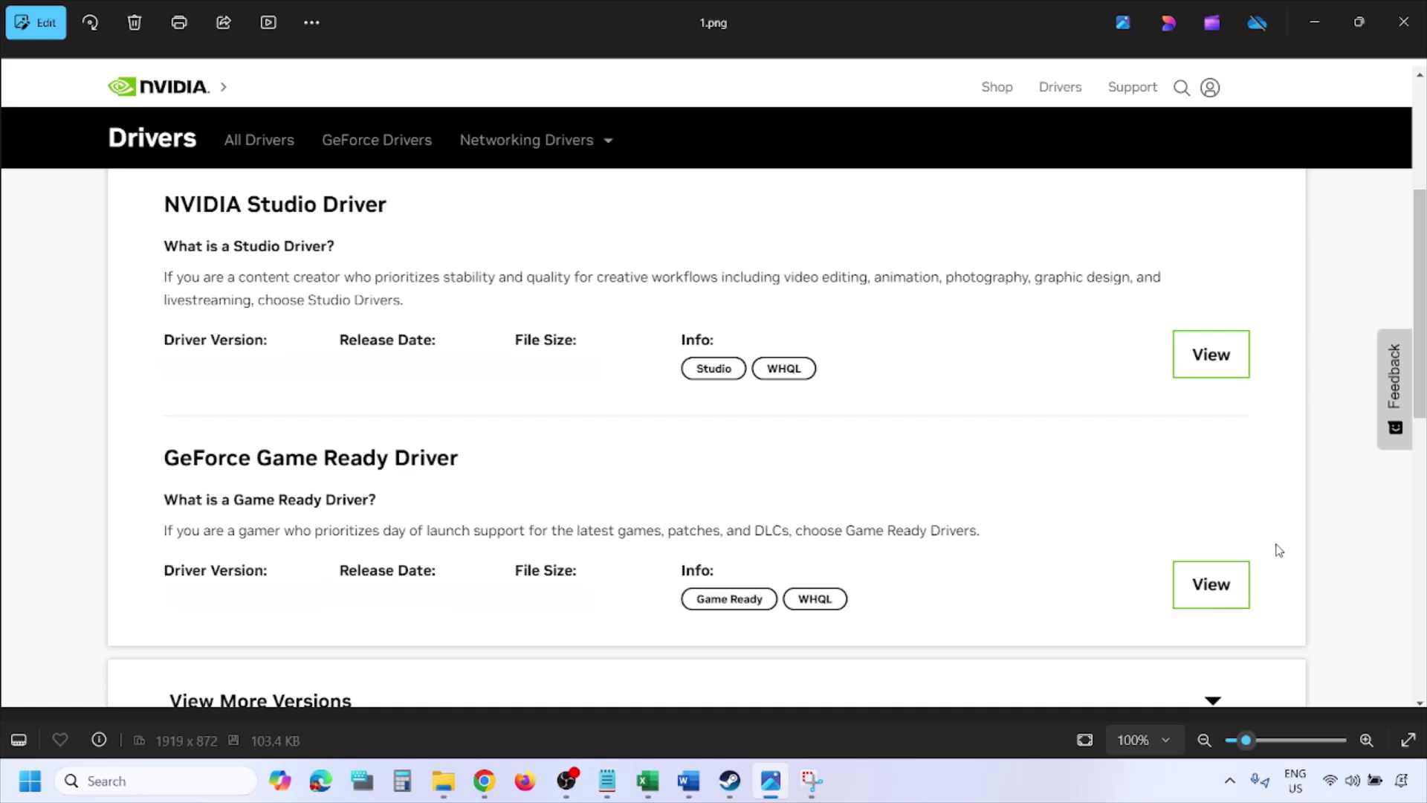
{"action": "key", "text": "Right"}
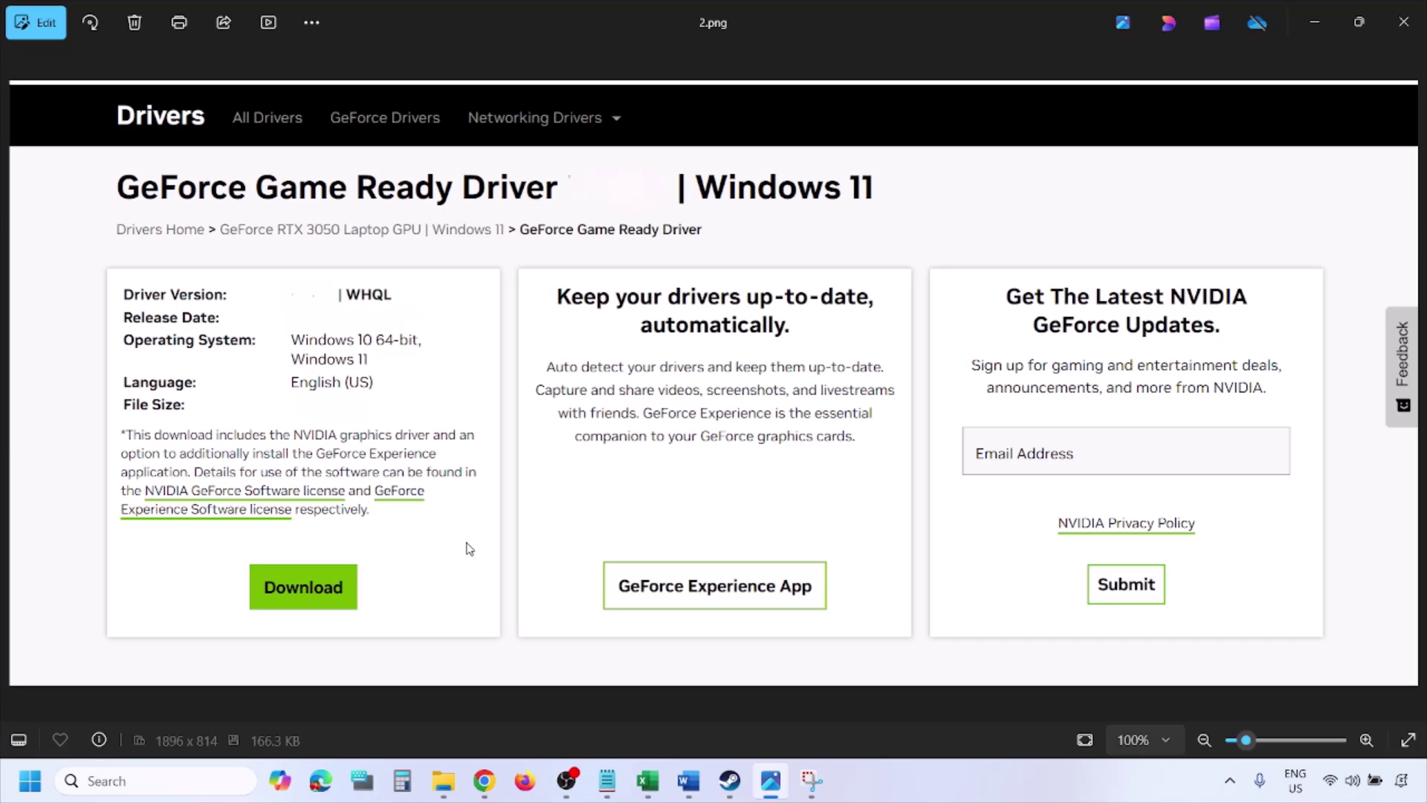
{"action": "key", "text": "Right"}
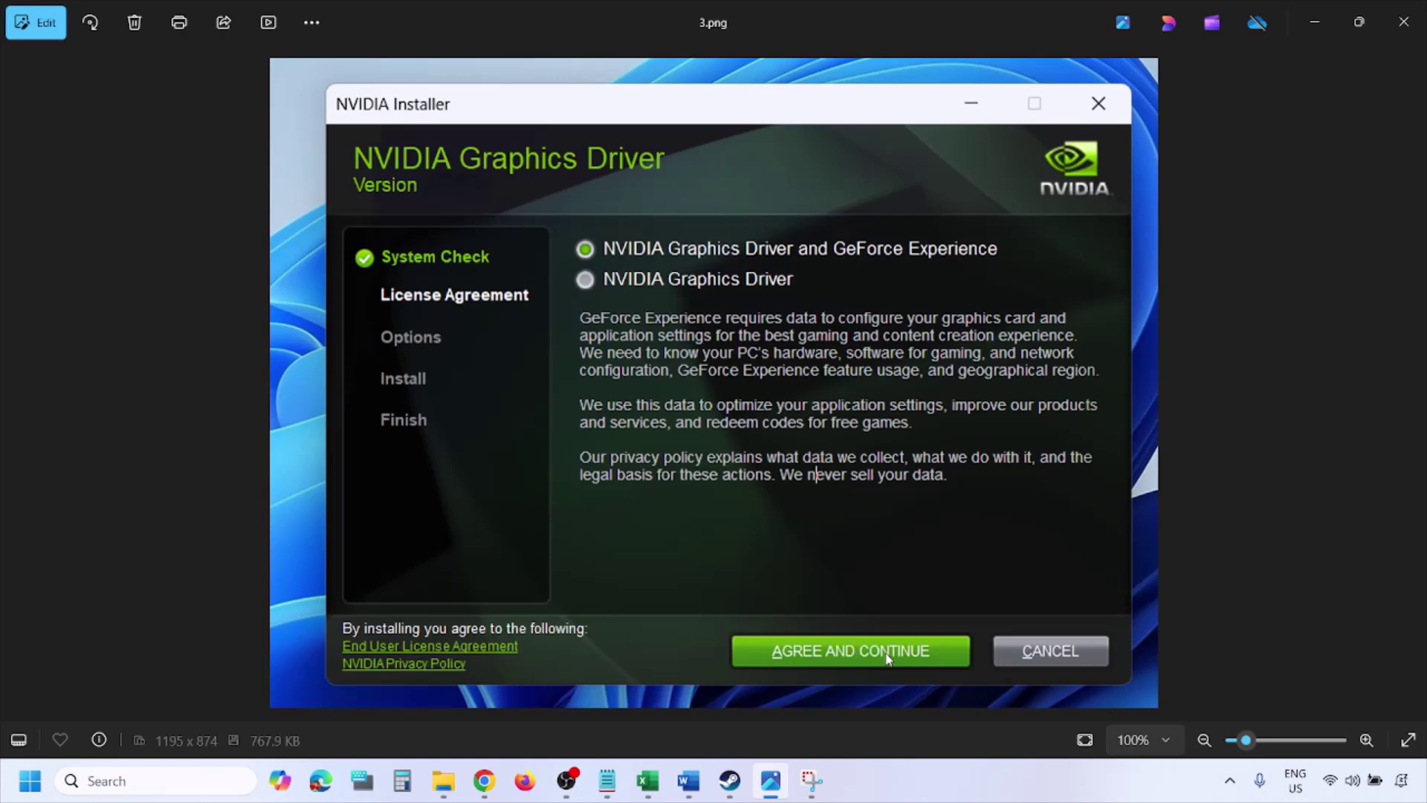
{"action": "key", "text": "Right"}
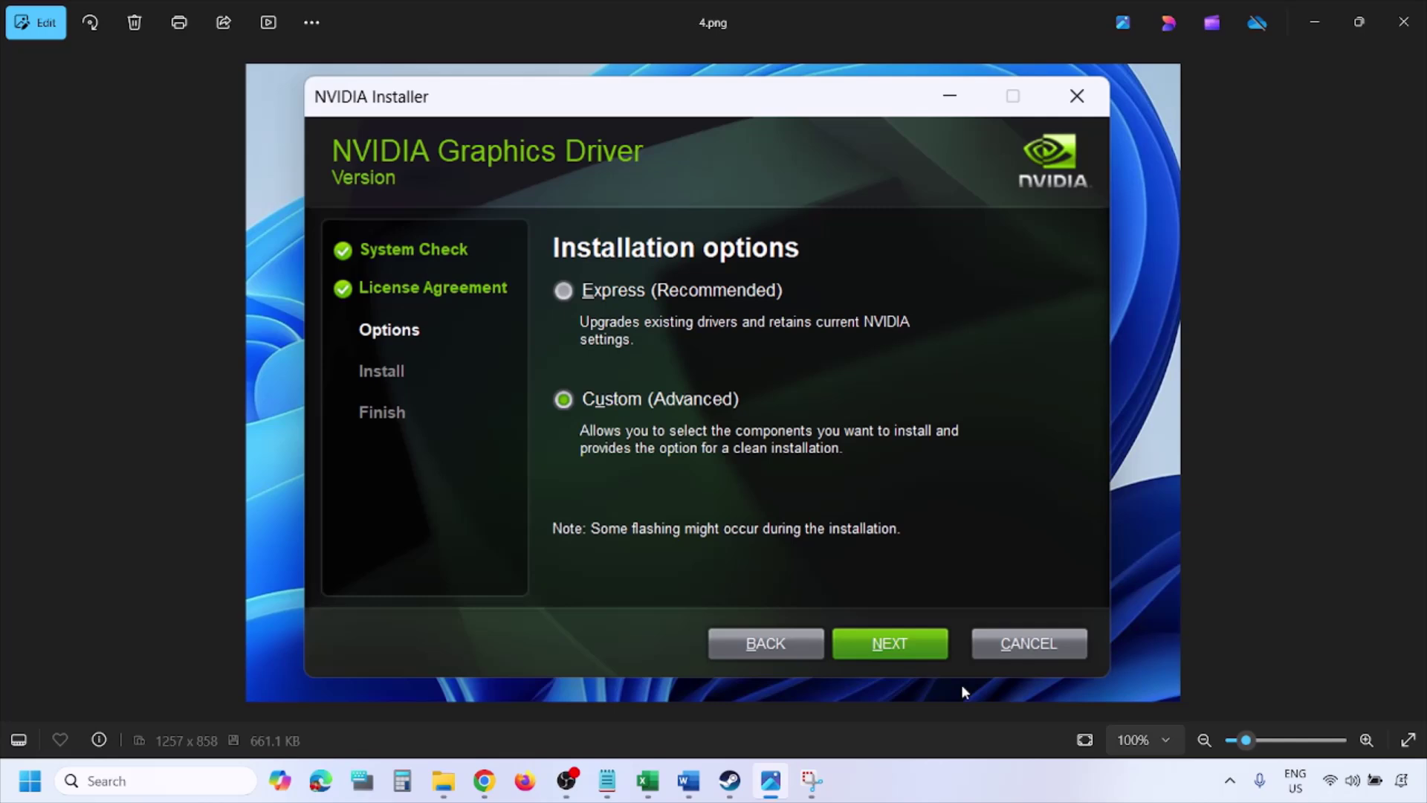
{"action": "key", "text": "Right"}
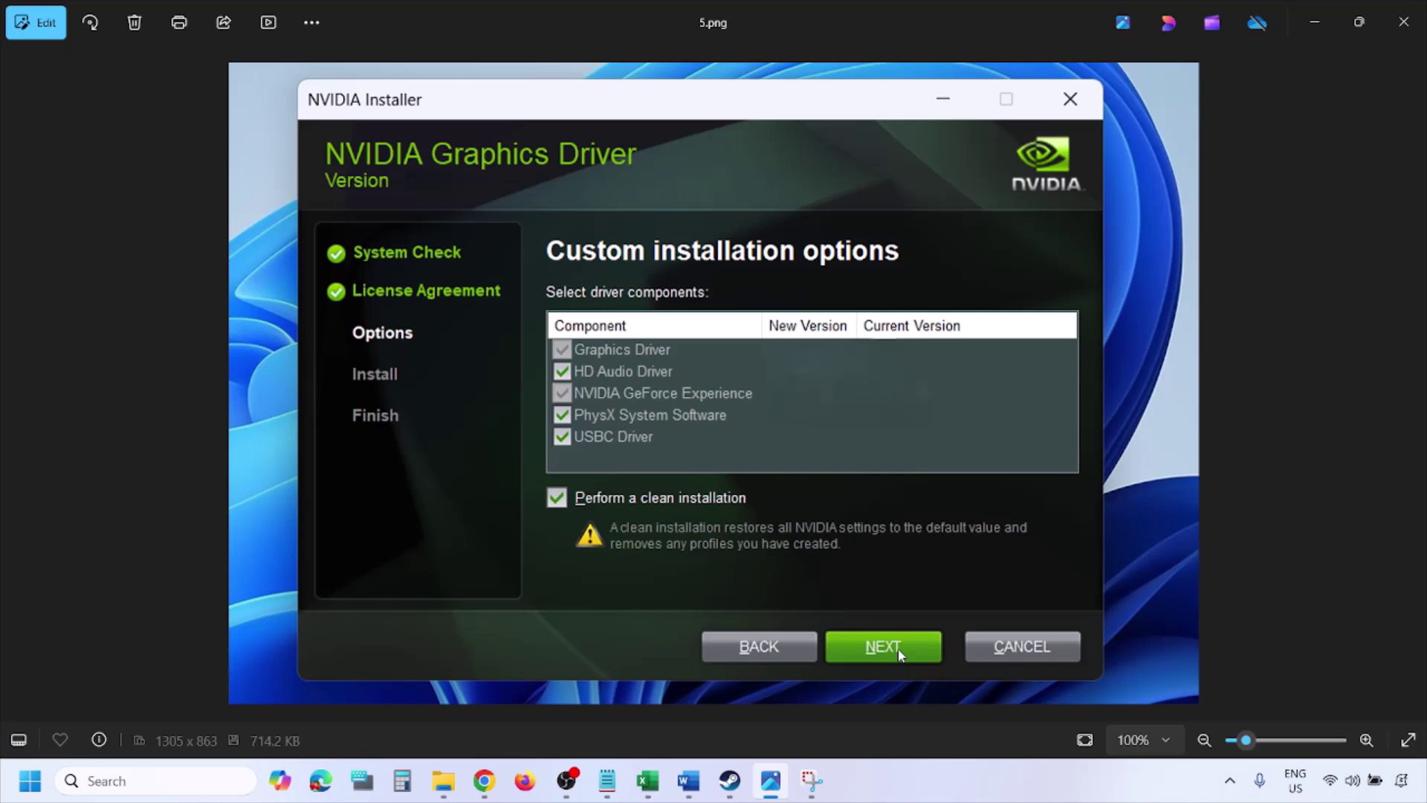
- Show the Restart option among the Windows power options without restarting the PC
{"action": "left_click", "coordinate": [29, 780]}
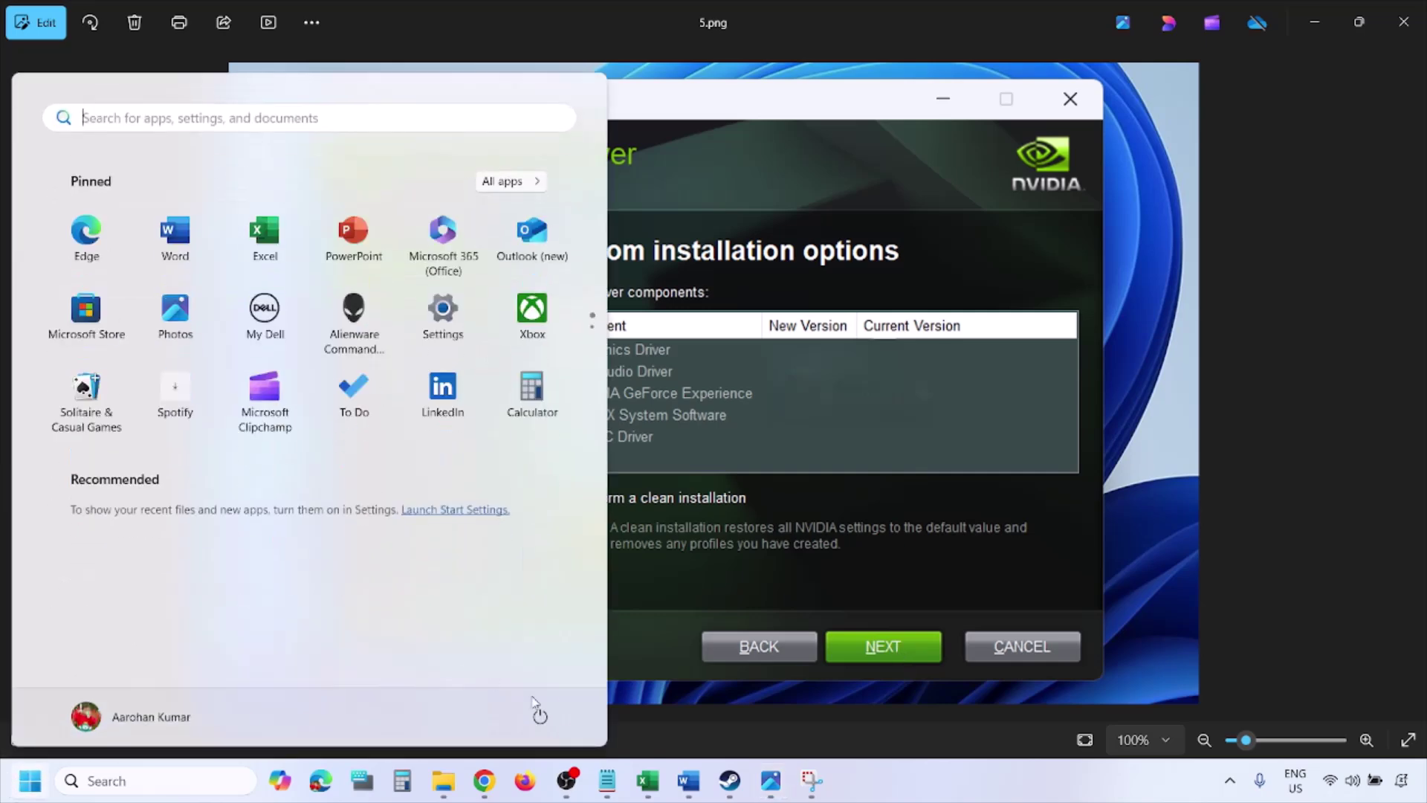
{"action": "left_click", "coordinate": [547, 723]}
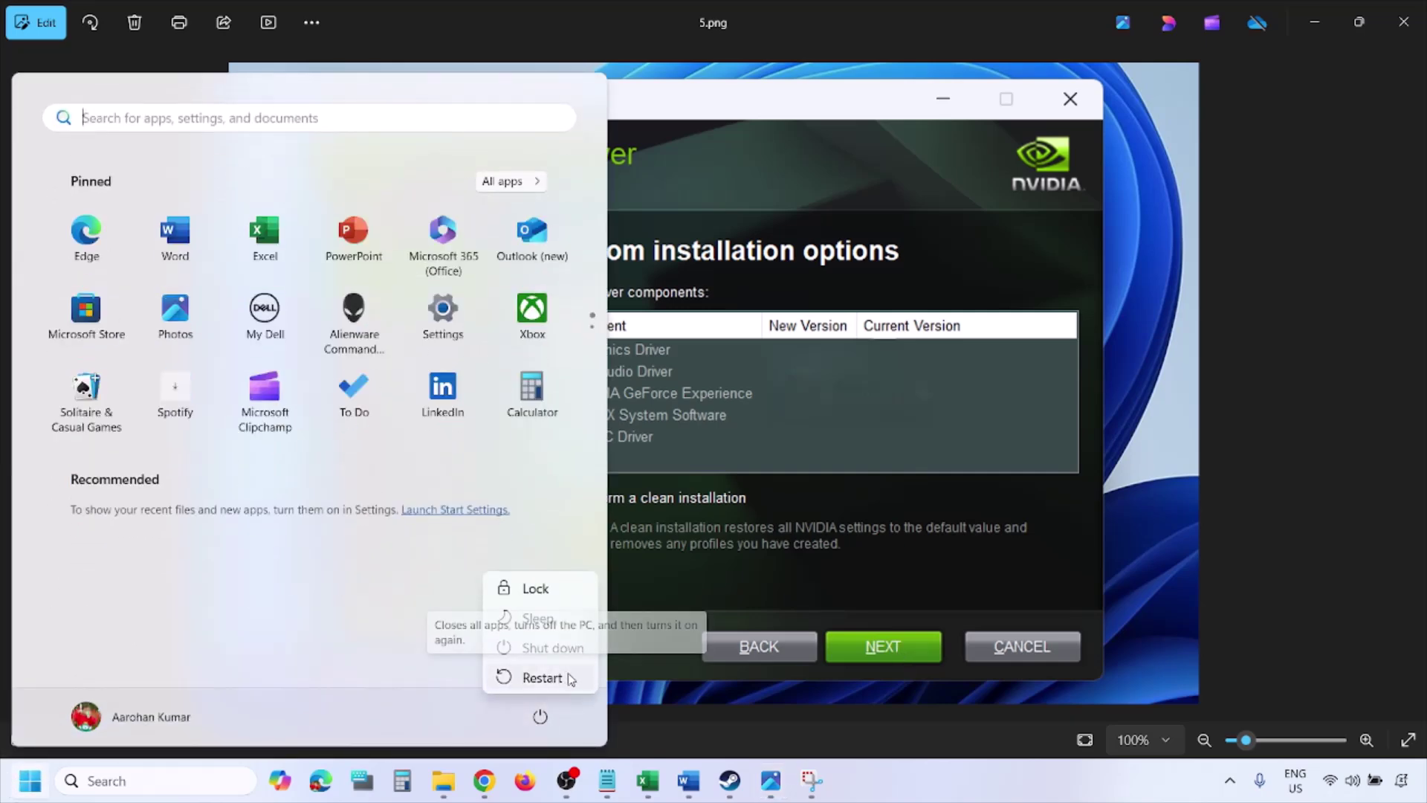
{"action": "left_click", "coordinate": [971, 798]}
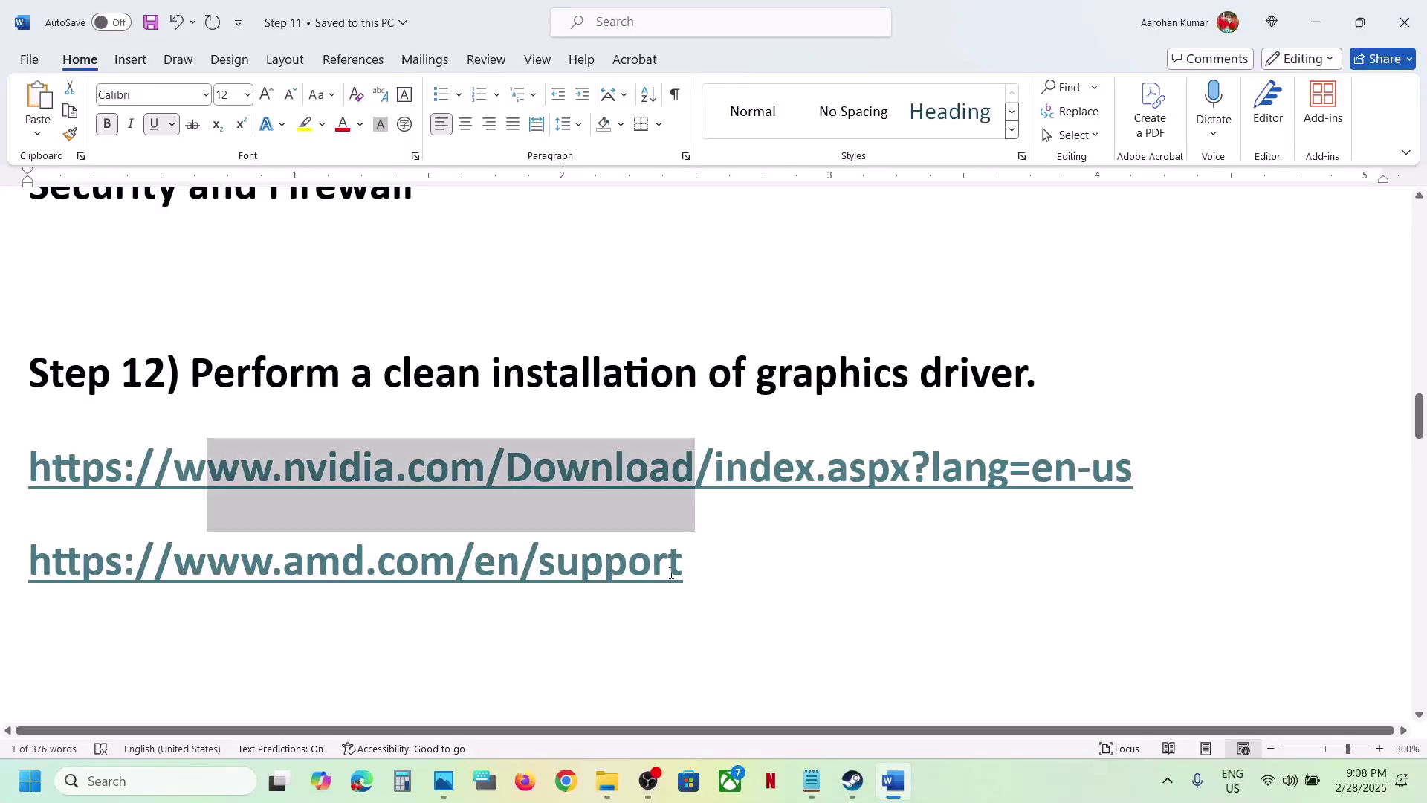
- Highlight the AMD support link under step 12 in the Word document
{"action": "left_click_drag", "start_coordinate": [689, 571], "coordinate": [183, 566]}
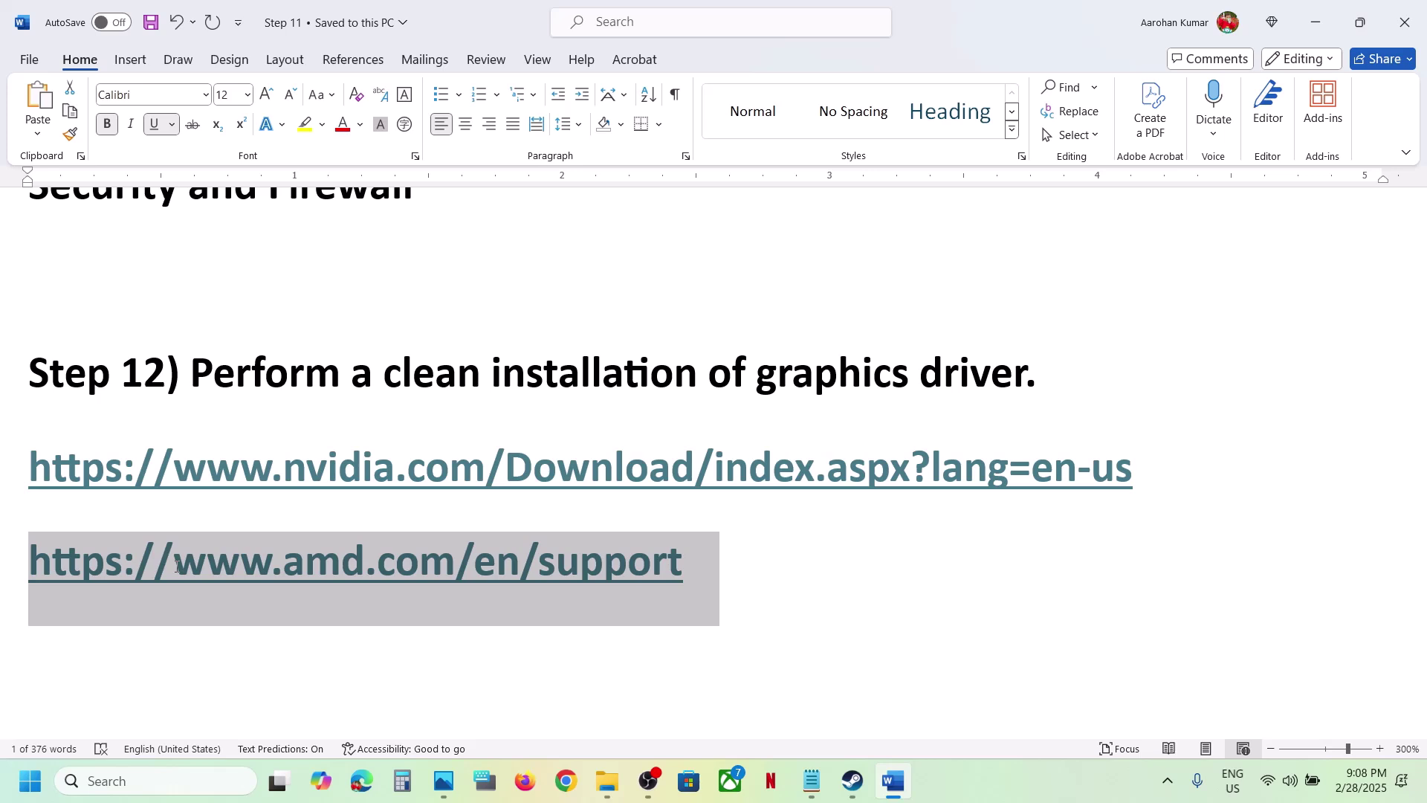
{"action": "left_click_drag", "start_coordinate": [176, 566], "coordinate": [178, 571]}
- Copy "AMD 25.2.1 Optional Update/AMD" from step 13 of the Word document and search Google for it in Chrome
{"action": "scroll", "coordinate": [178, 568], "scroll_direction": "down", "scroll_amount": 3}
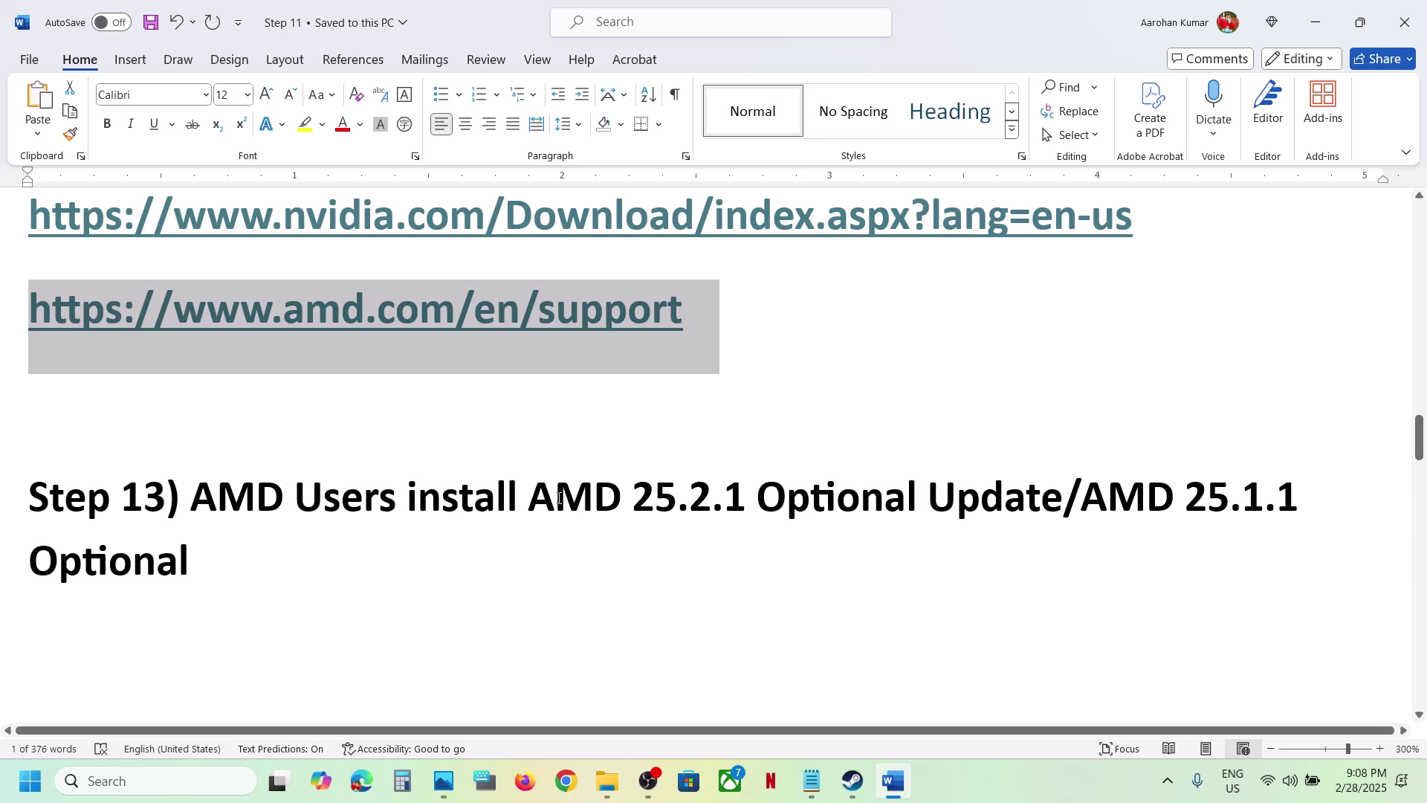
{"action": "left_click_drag", "start_coordinate": [538, 497], "coordinate": [1186, 494]}
{"action": "key", "text": "ctrl+c"}
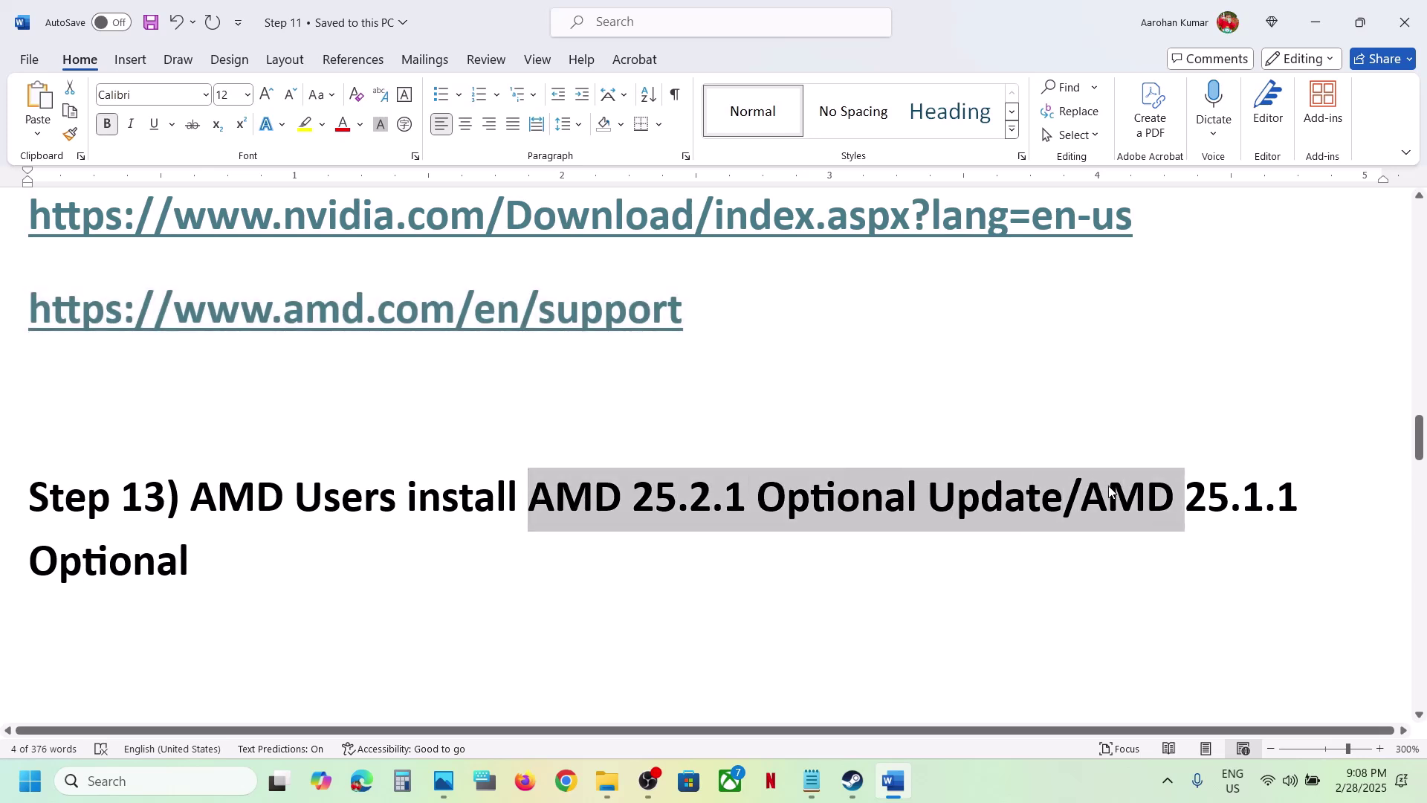
{"action": "left_click", "coordinate": [565, 782]}
{"action": "key", "text": "ctrl+v"}
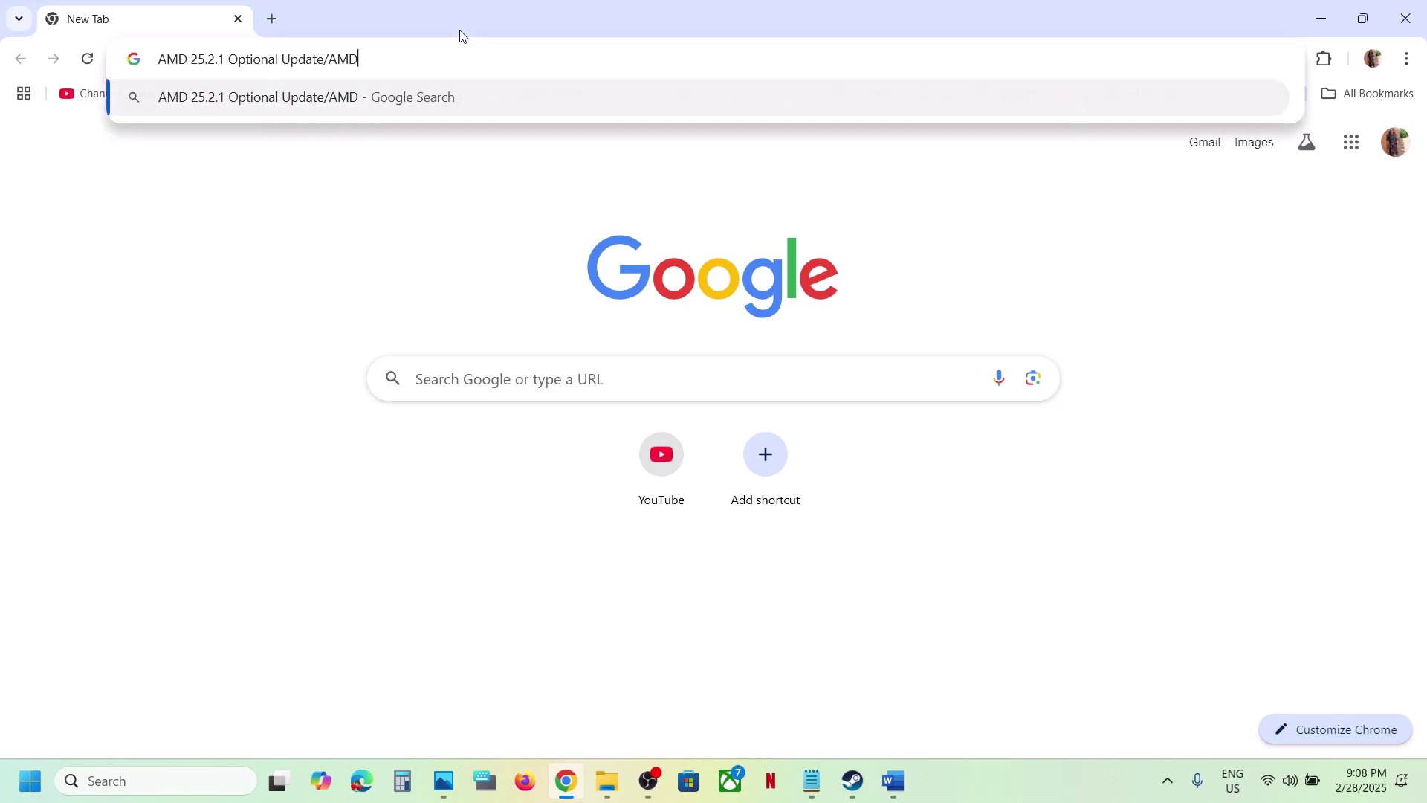
{"action": "key", "text": "Return"}
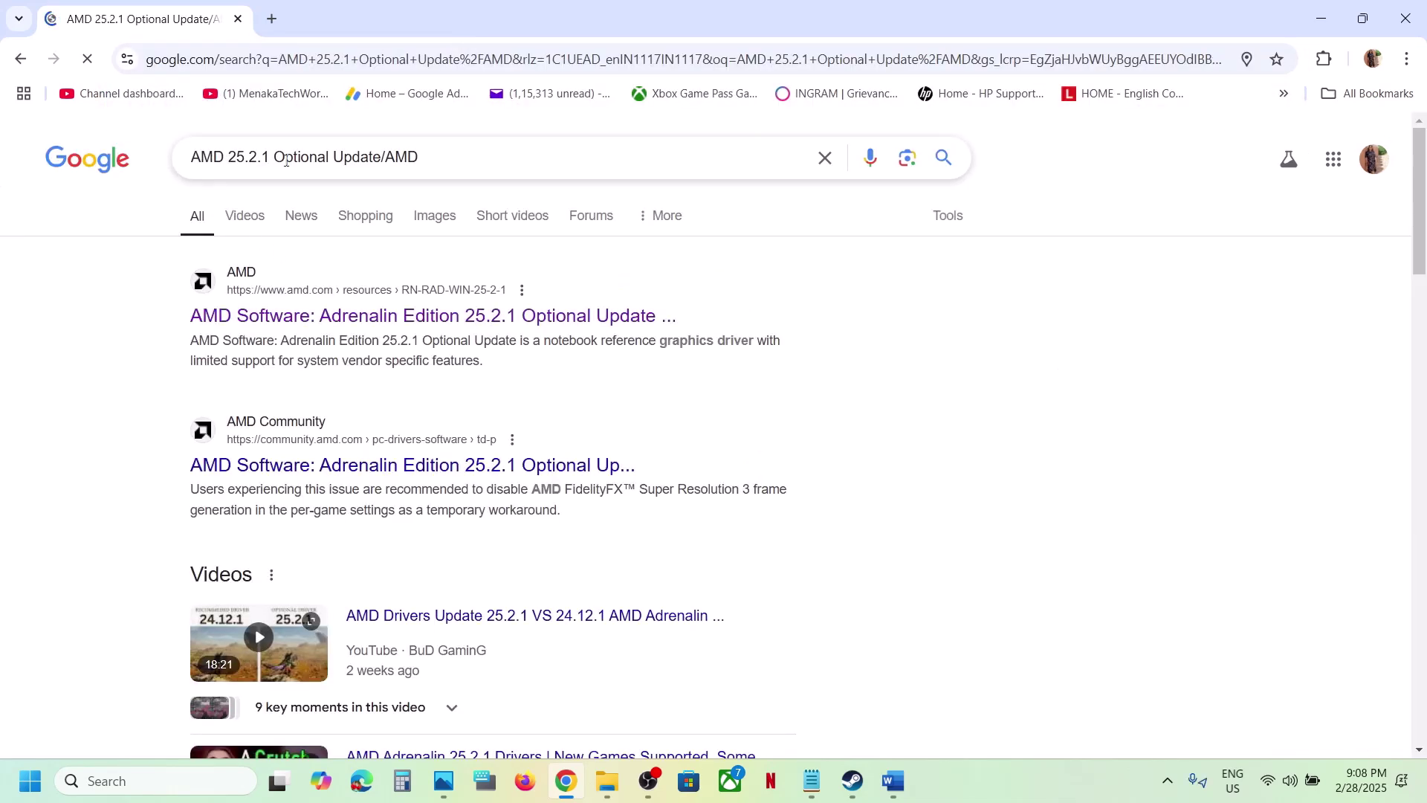
- Open AMD's Adrenalin Edition 25.2.1 Optional Update release notes and highlight Monster Hunter Wilds under New Game Support
{"action": "left_click", "coordinate": [320, 324]}
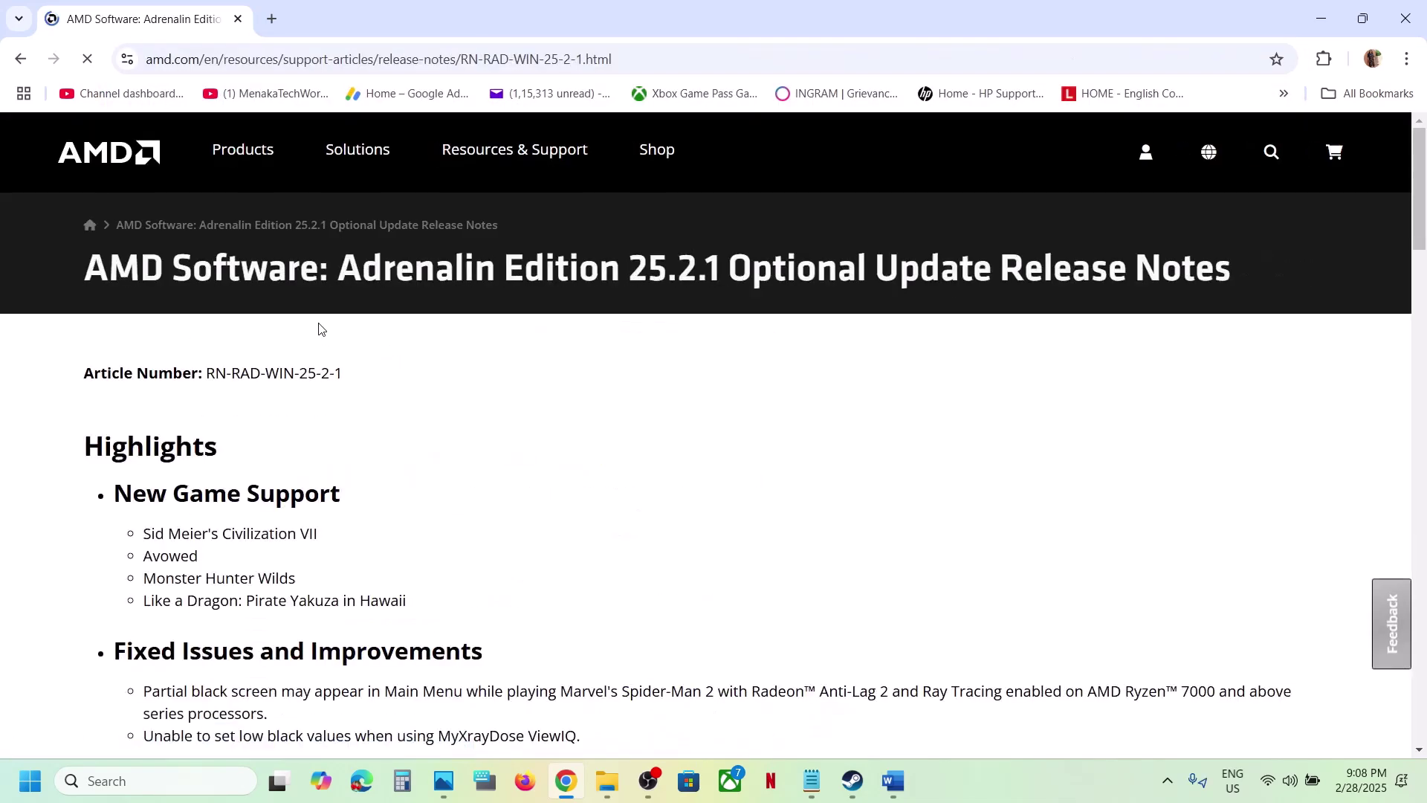
{"action": "scroll", "coordinate": [367, 475], "scroll_direction": "down", "scroll_amount": 3}
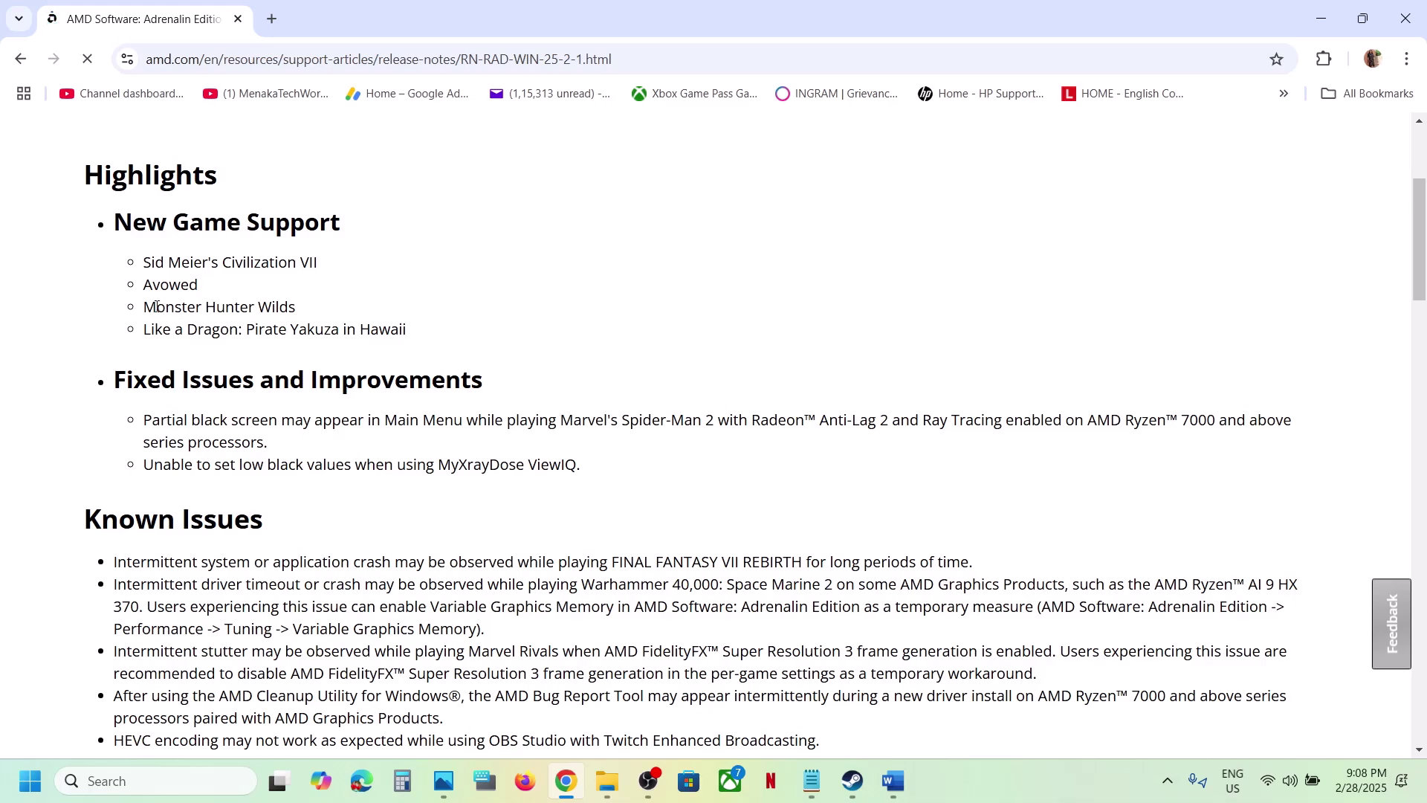
{"action": "left_click_drag", "start_coordinate": [157, 306], "coordinate": [284, 305]}
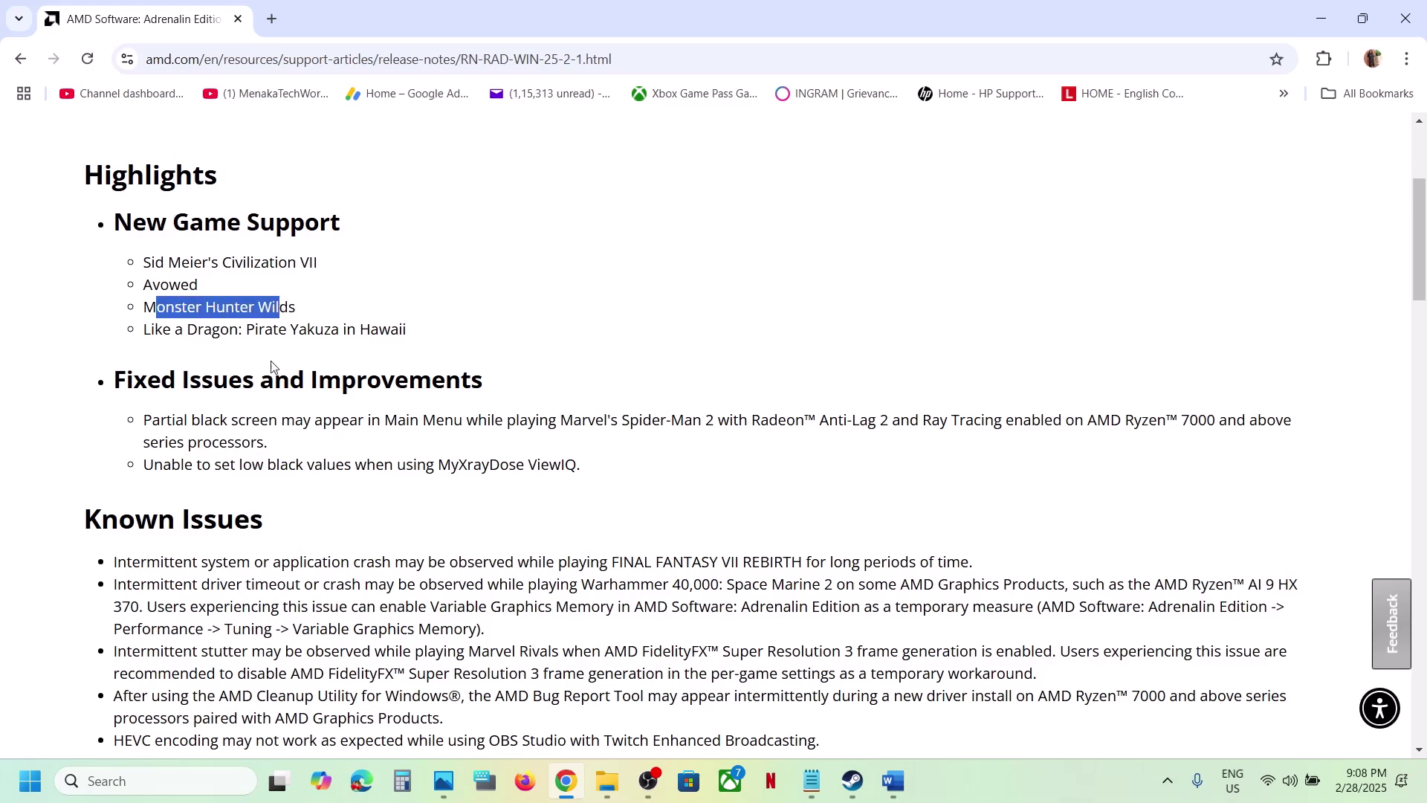
- Download the Adrenalin Edition 25.2.1 Optional Update driver for Windows 10 and 11 64-bit and check its download progress
{"action": "scroll", "coordinate": [271, 366], "scroll_direction": "down", "scroll_amount": 7}
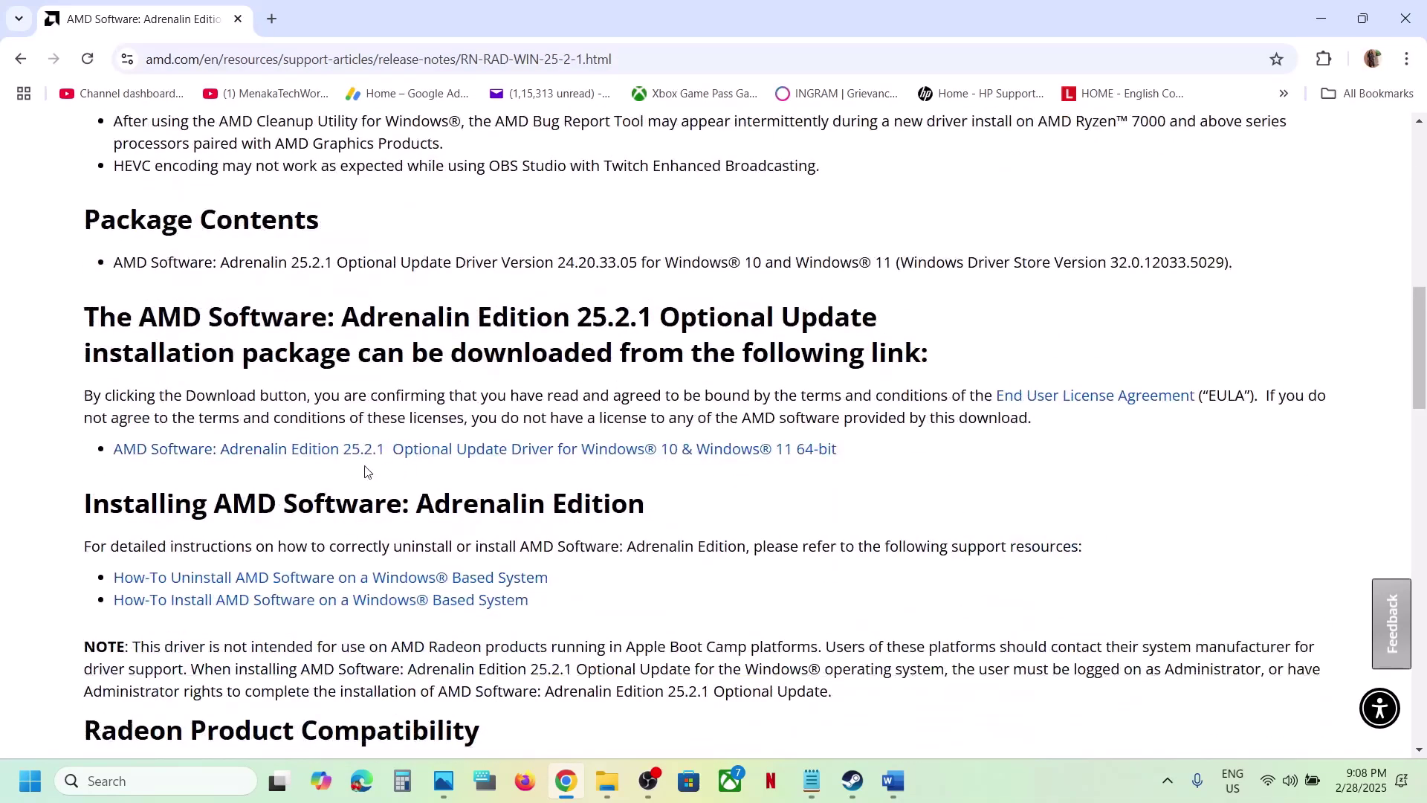
{"action": "left_click", "coordinate": [414, 454]}
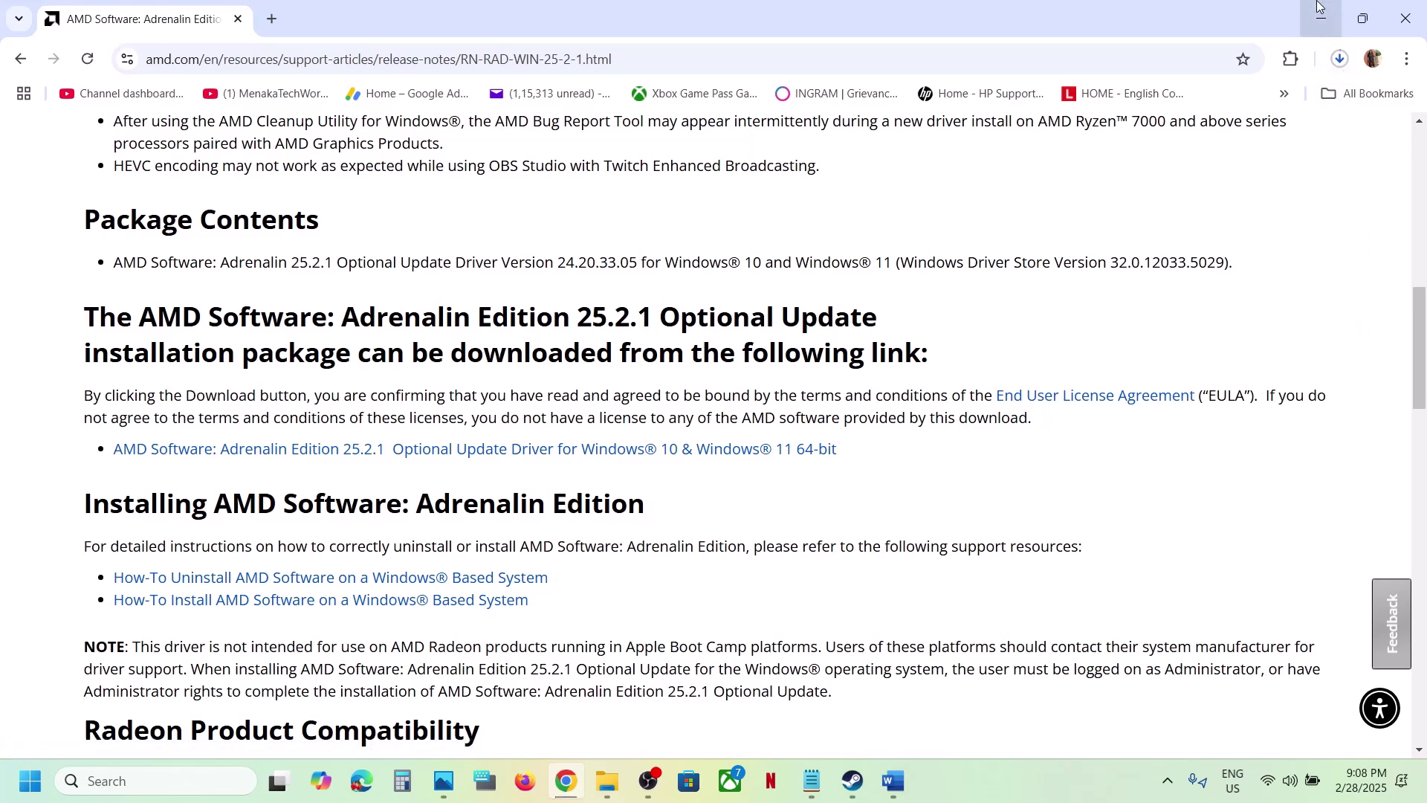
{"action": "left_click", "coordinate": [1339, 58]}
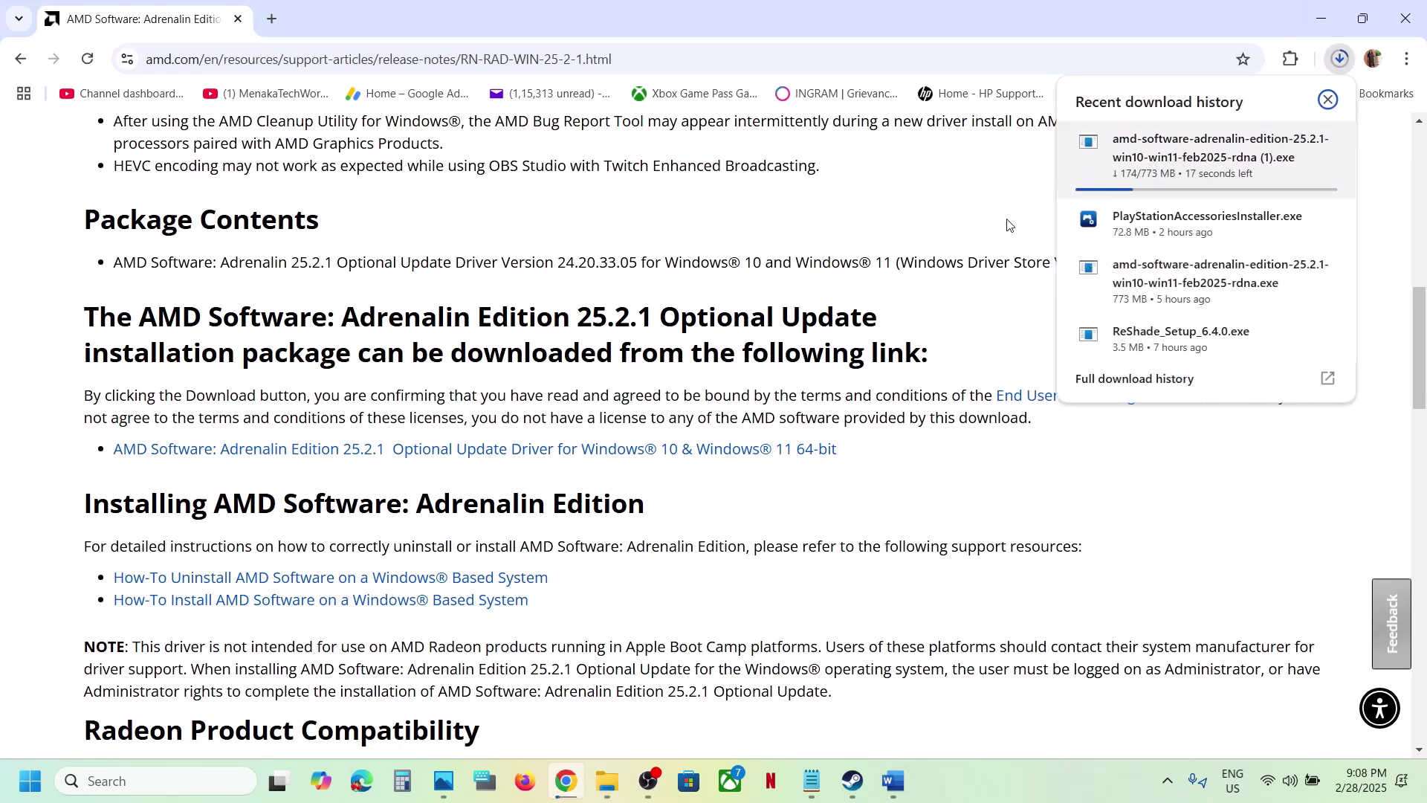
{"action": "left_click", "coordinate": [895, 222]}
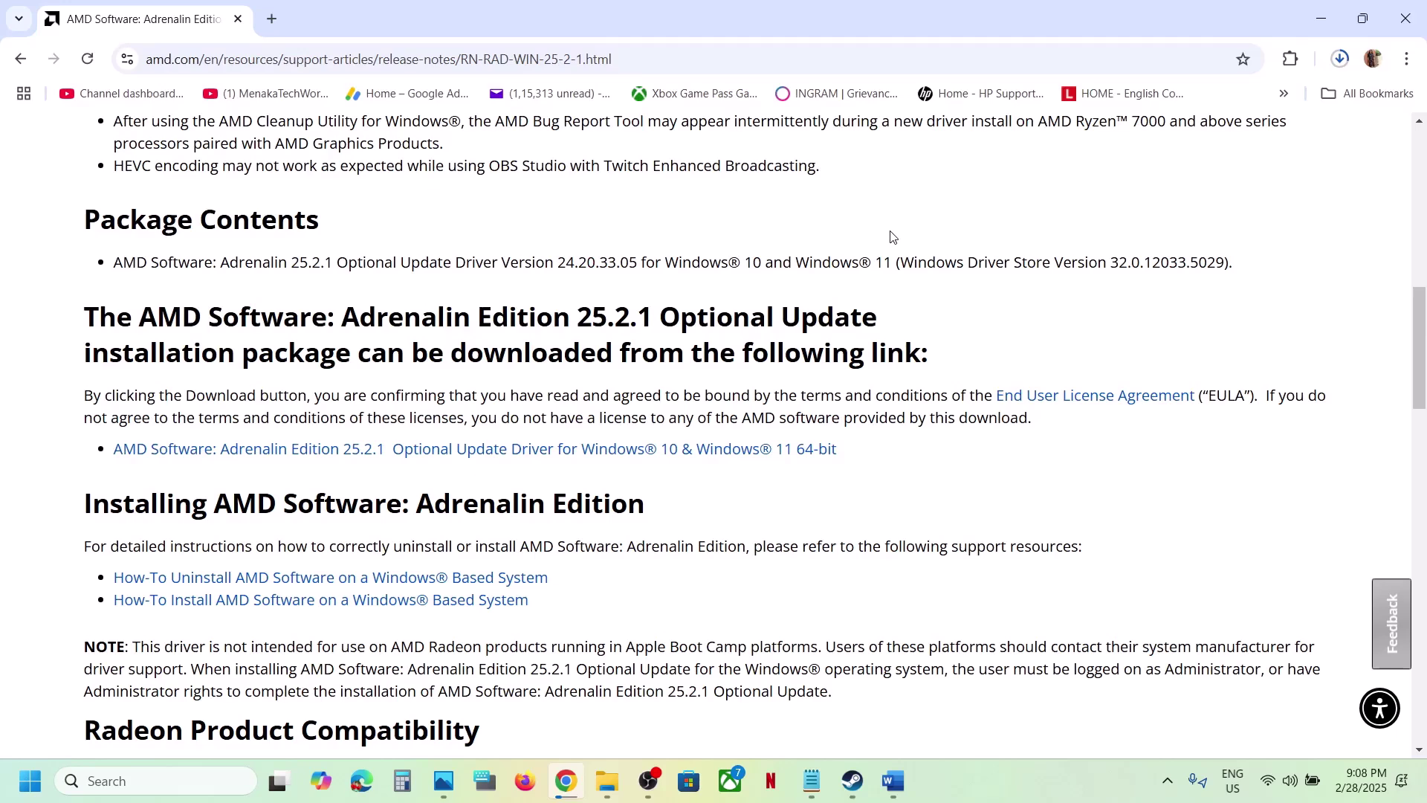
- Copy "AMD 25.1.1 Optional" from step 13 of the Word document and search Google for it in a new Chrome tab
{"action": "left_click", "coordinate": [894, 780]}
{"action": "left_click", "coordinate": [1040, 499]}
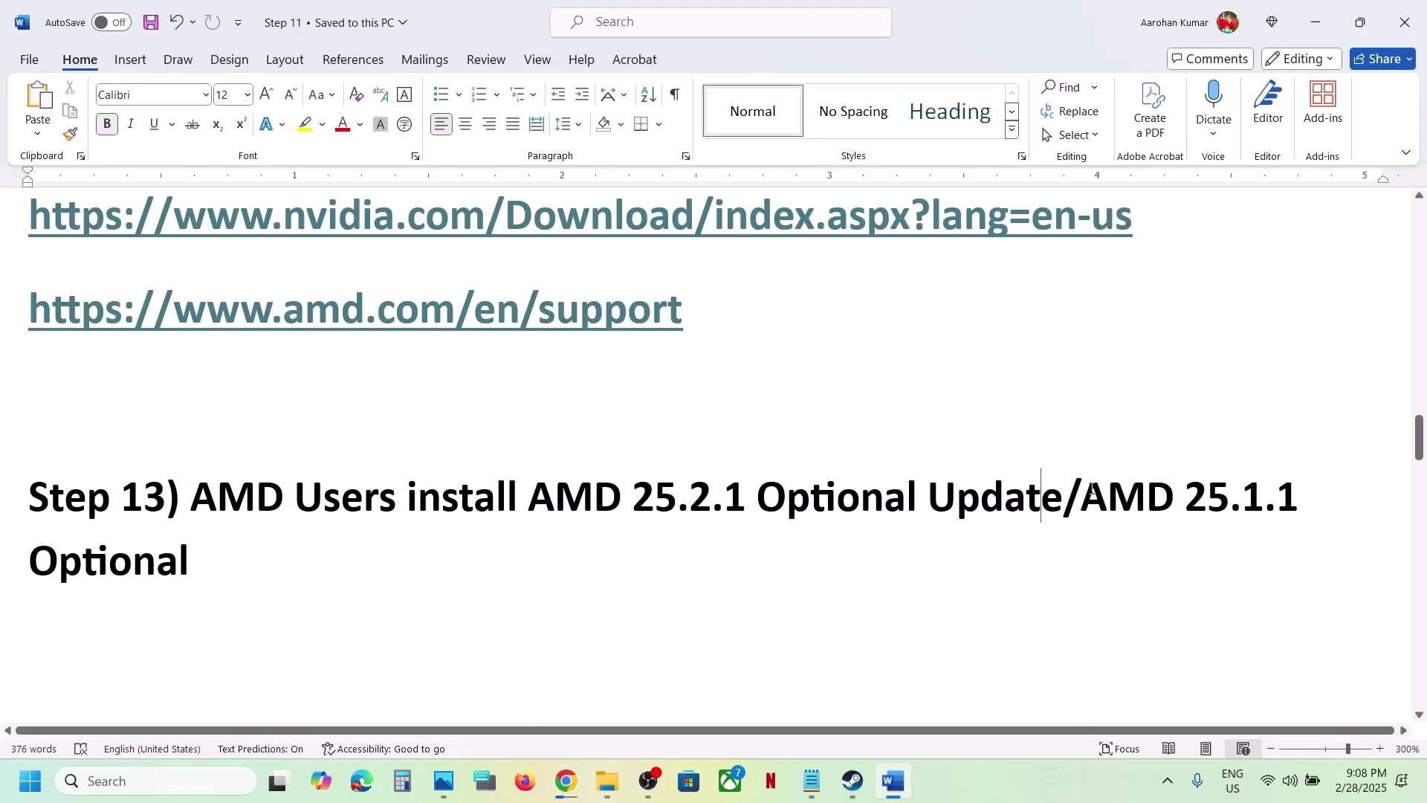
{"action": "left_click_drag", "start_coordinate": [1082, 497], "coordinate": [238, 557]}
{"action": "key", "text": "ctrl+c"}
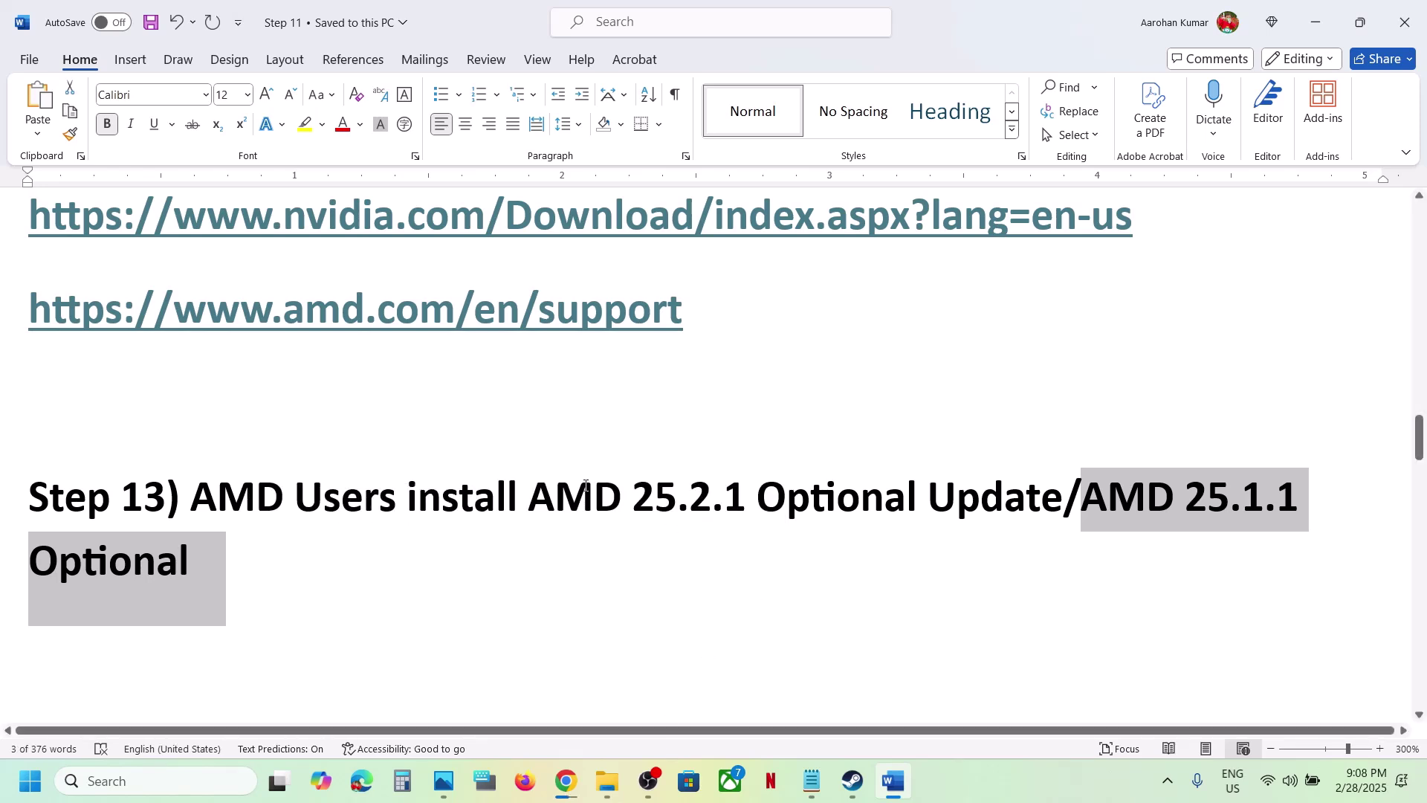
{"action": "left_click_drag", "start_coordinate": [542, 490], "coordinate": [1182, 541]}
{"action": "key", "text": "alt+Tab"}
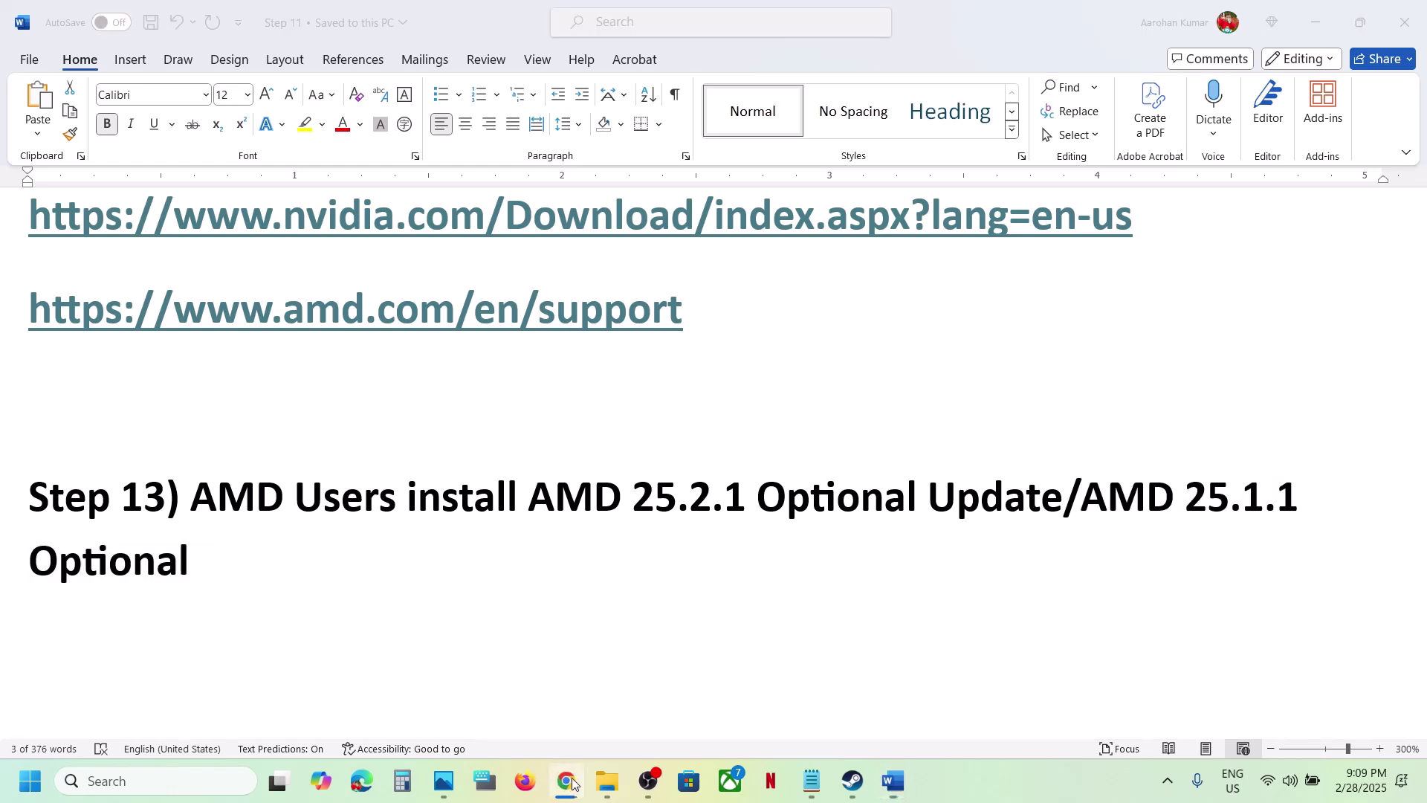
{"action": "left_click", "coordinate": [280, 22]}
{"action": "key", "text": "ctrl+v"}
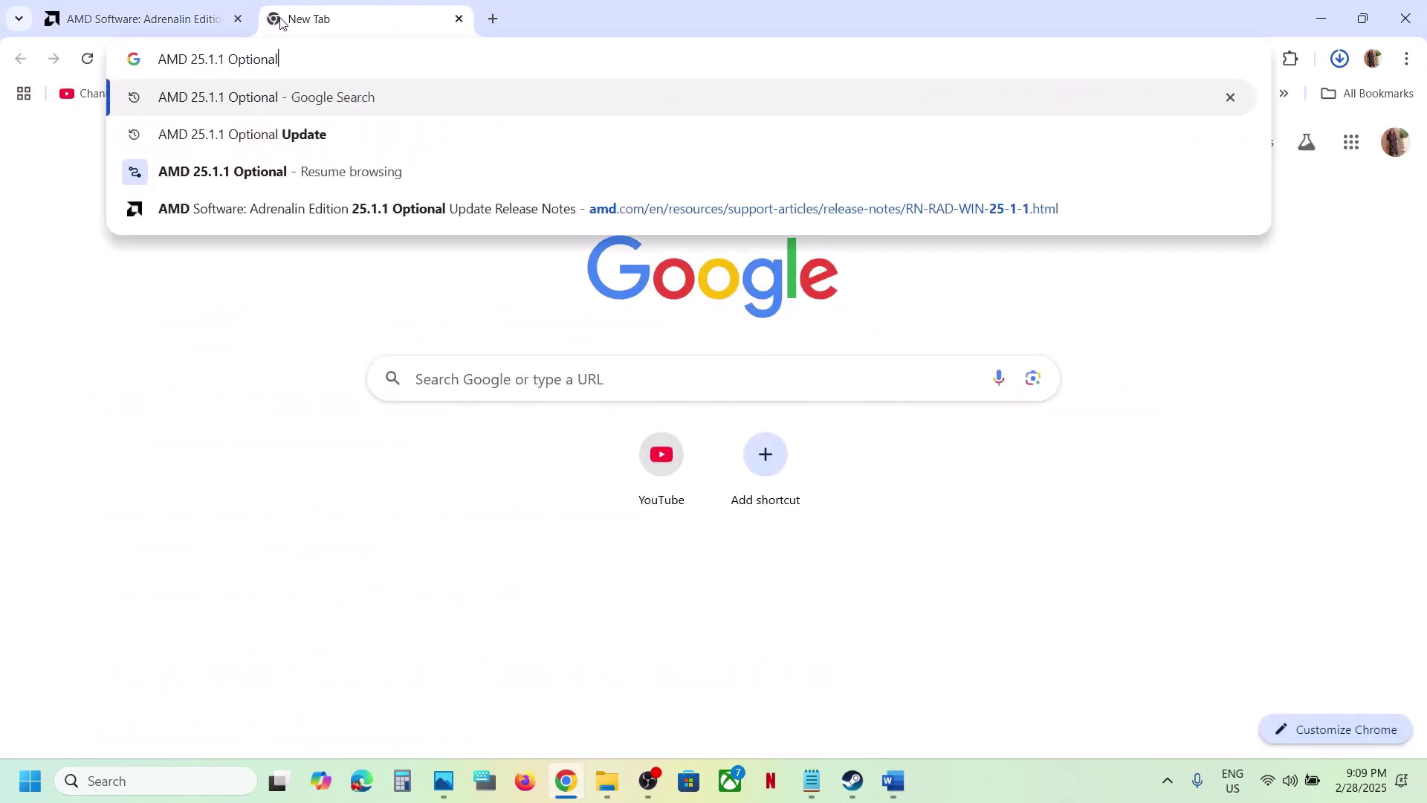
{"action": "key", "text": "Return"}
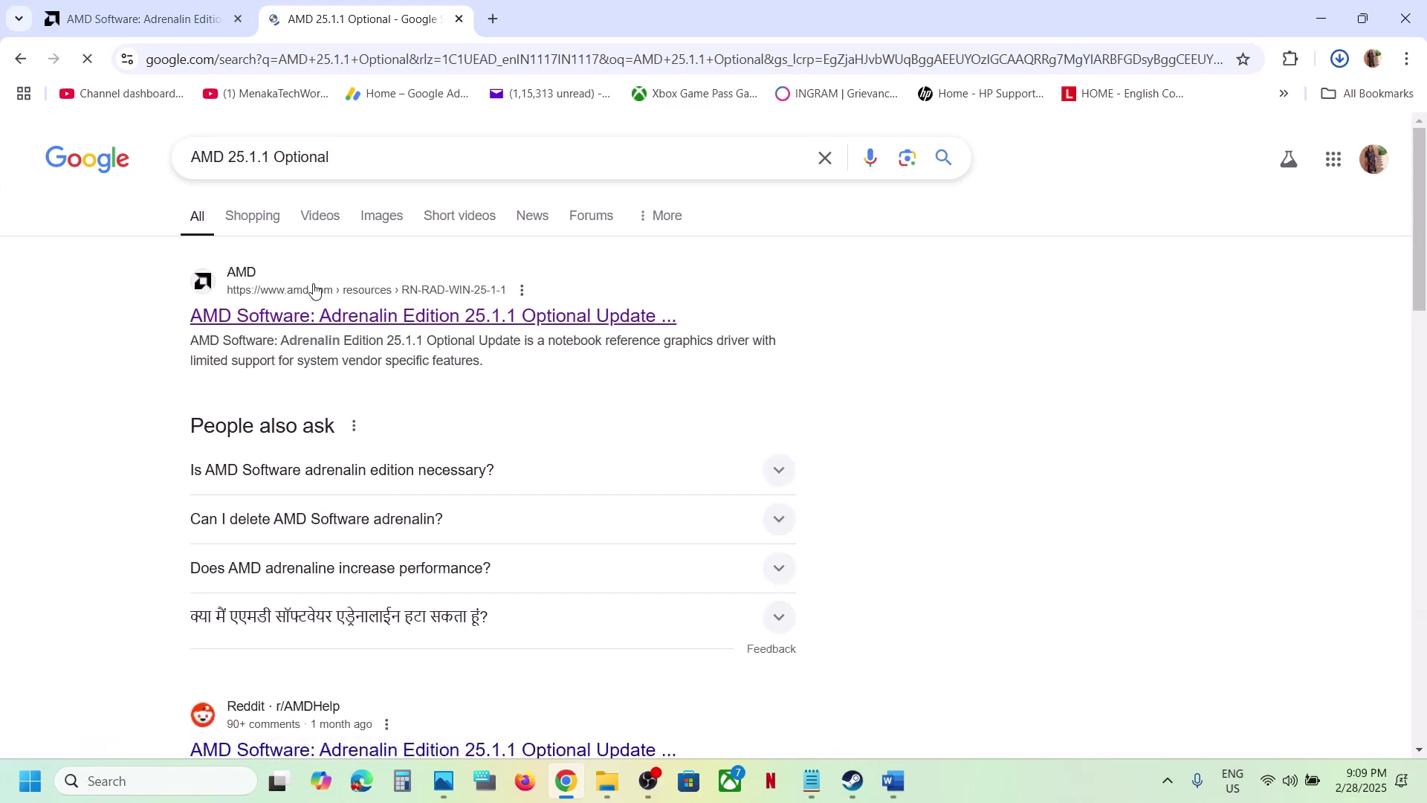
- Open AMD's Adrenalin Edition 25.1.1 Optional Update release notes and download the Windows 10 and 11 64-bit driver
{"action": "left_click", "coordinate": [296, 321]}
{"action": "scroll", "coordinate": [522, 446], "scroll_direction": "down", "scroll_amount": 10}
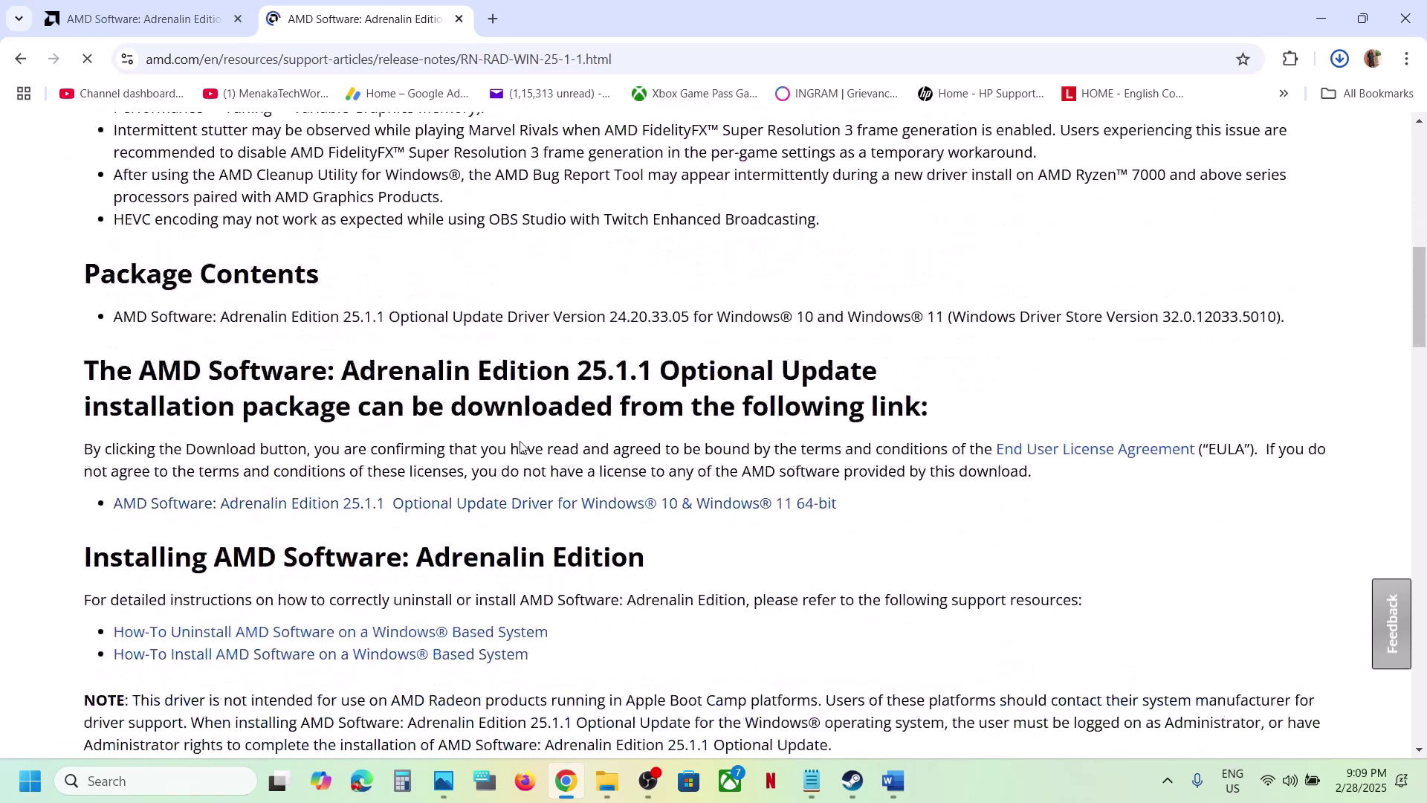
{"action": "left_click", "coordinate": [392, 508]}
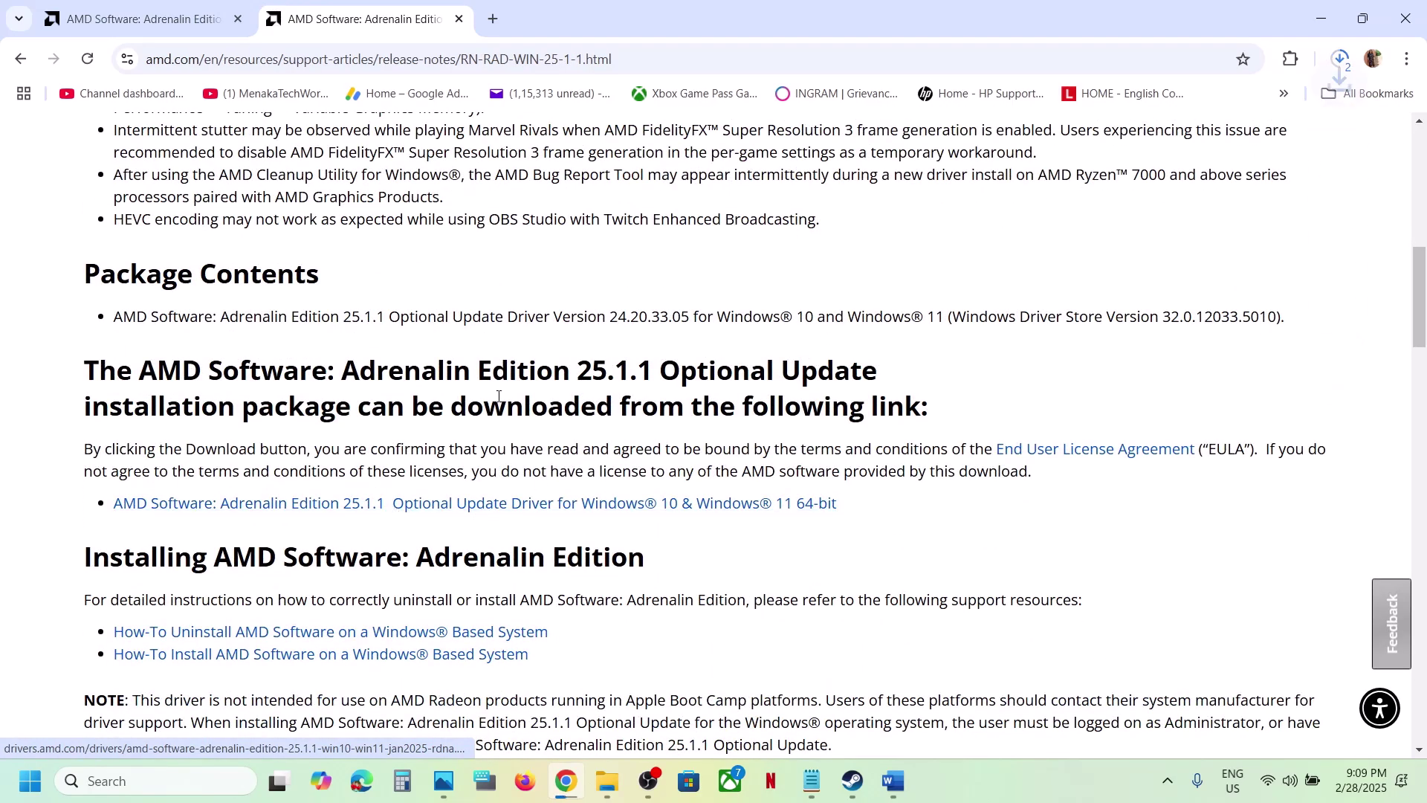
- Copy "graphics" from step 14 of the Word document and use it in Windows search to open Graphics settings
{"action": "mouse_move", "coordinate": [893, 781]}
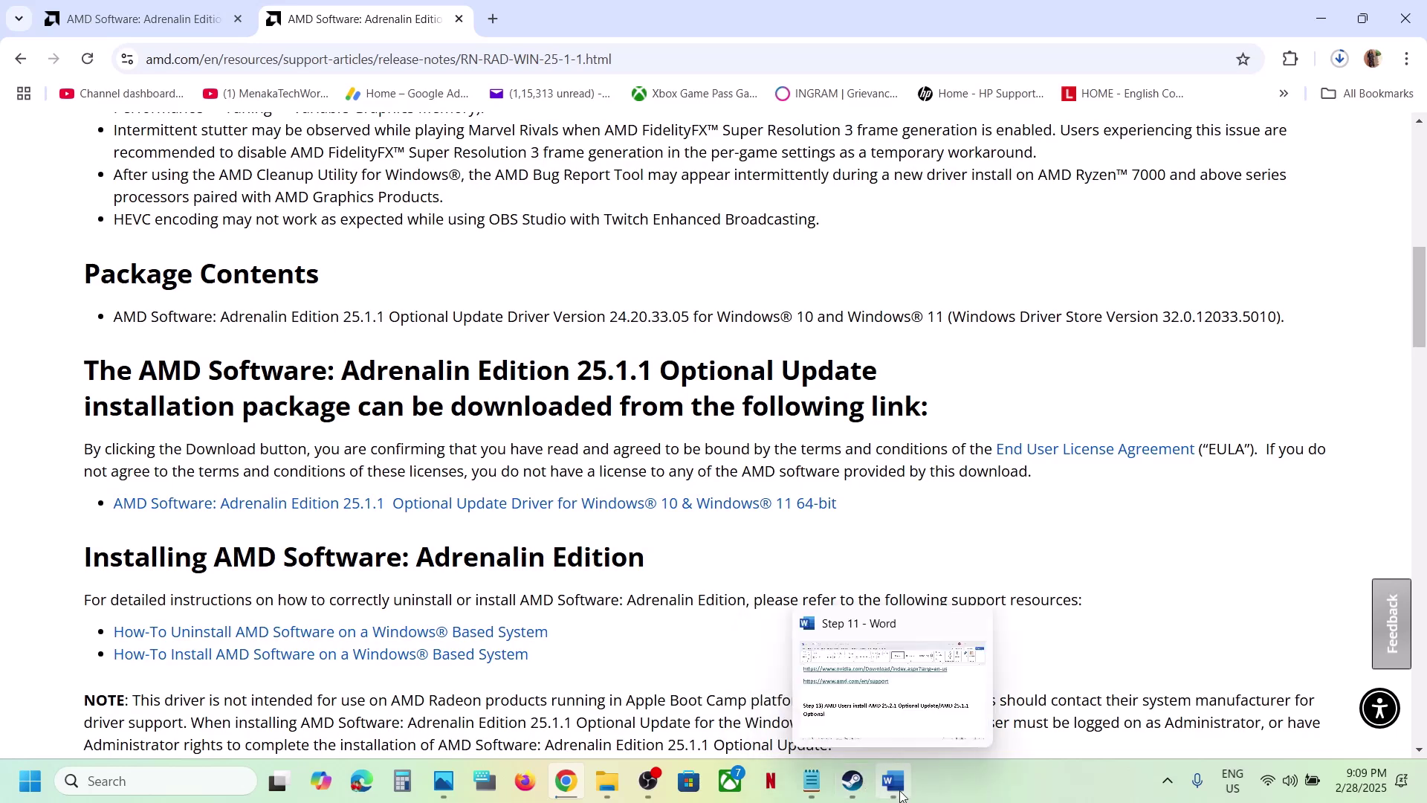
{"action": "left_click", "coordinate": [877, 698]}
{"action": "scroll", "coordinate": [606, 512], "scroll_direction": "down", "scroll_amount": 1}
{"action": "scroll", "coordinate": [726, 548], "scroll_direction": "up", "scroll_amount": 2}
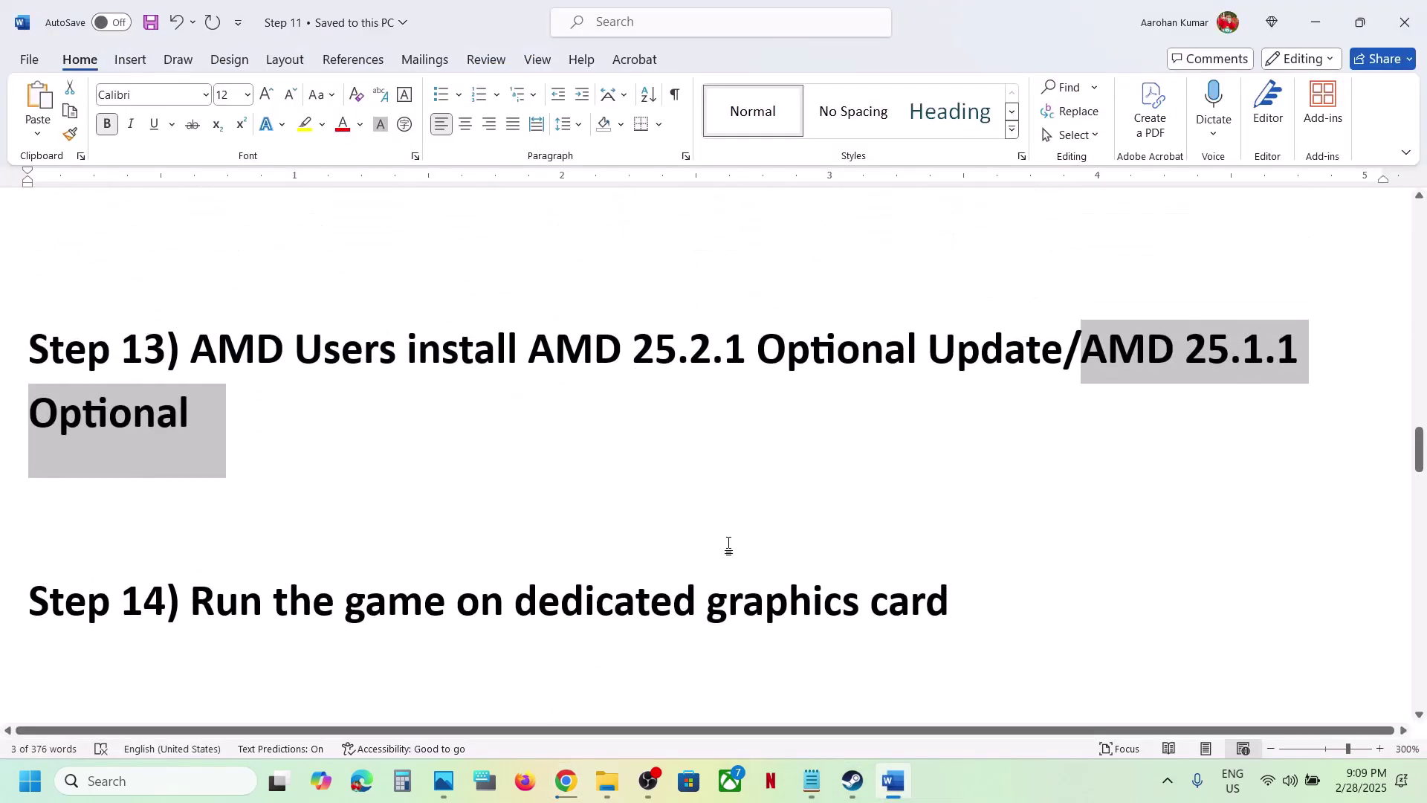
{"action": "double_click", "coordinate": [804, 607]}
{"action": "key", "text": "ctrl+c"}
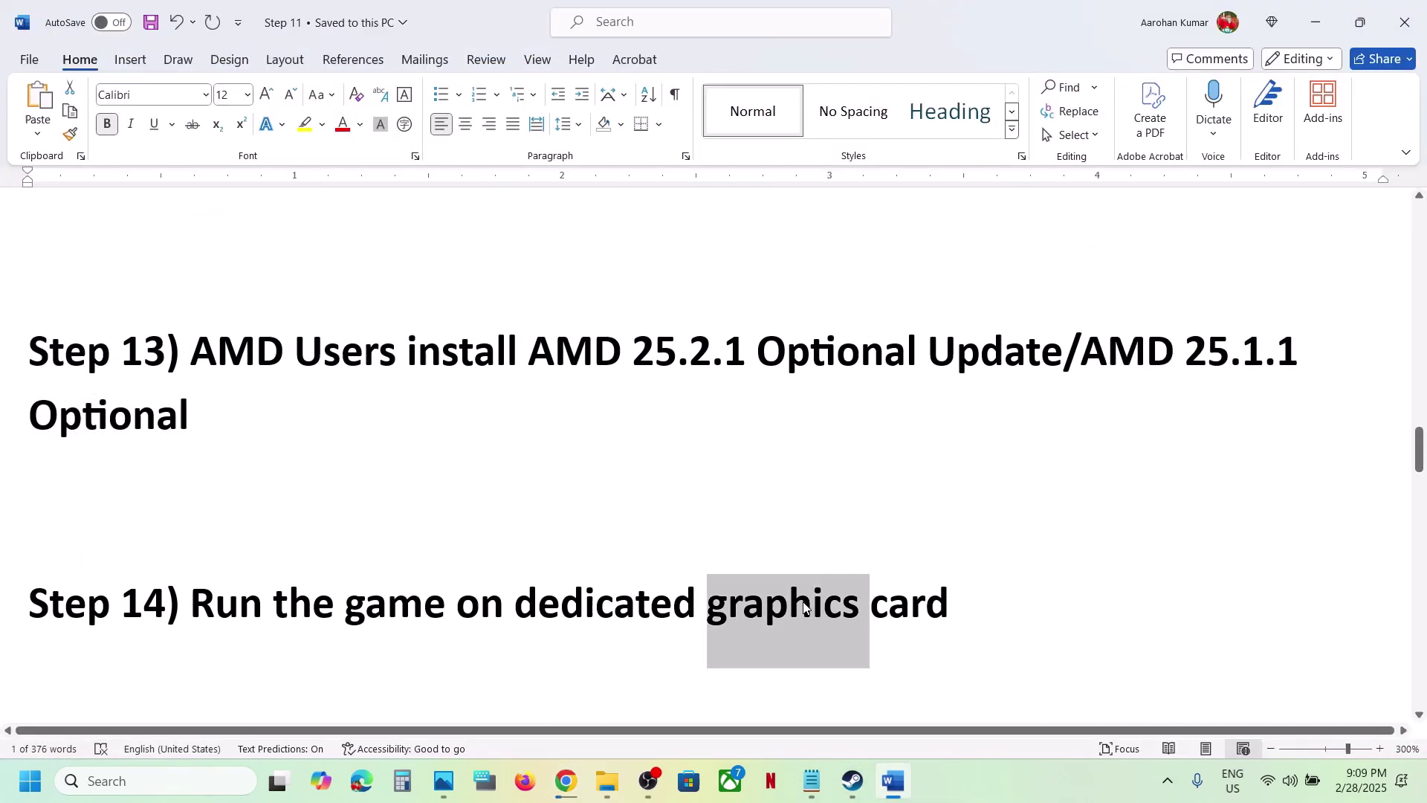
{"action": "left_click", "coordinate": [210, 793]}
{"action": "key", "text": "ctrl+v"}
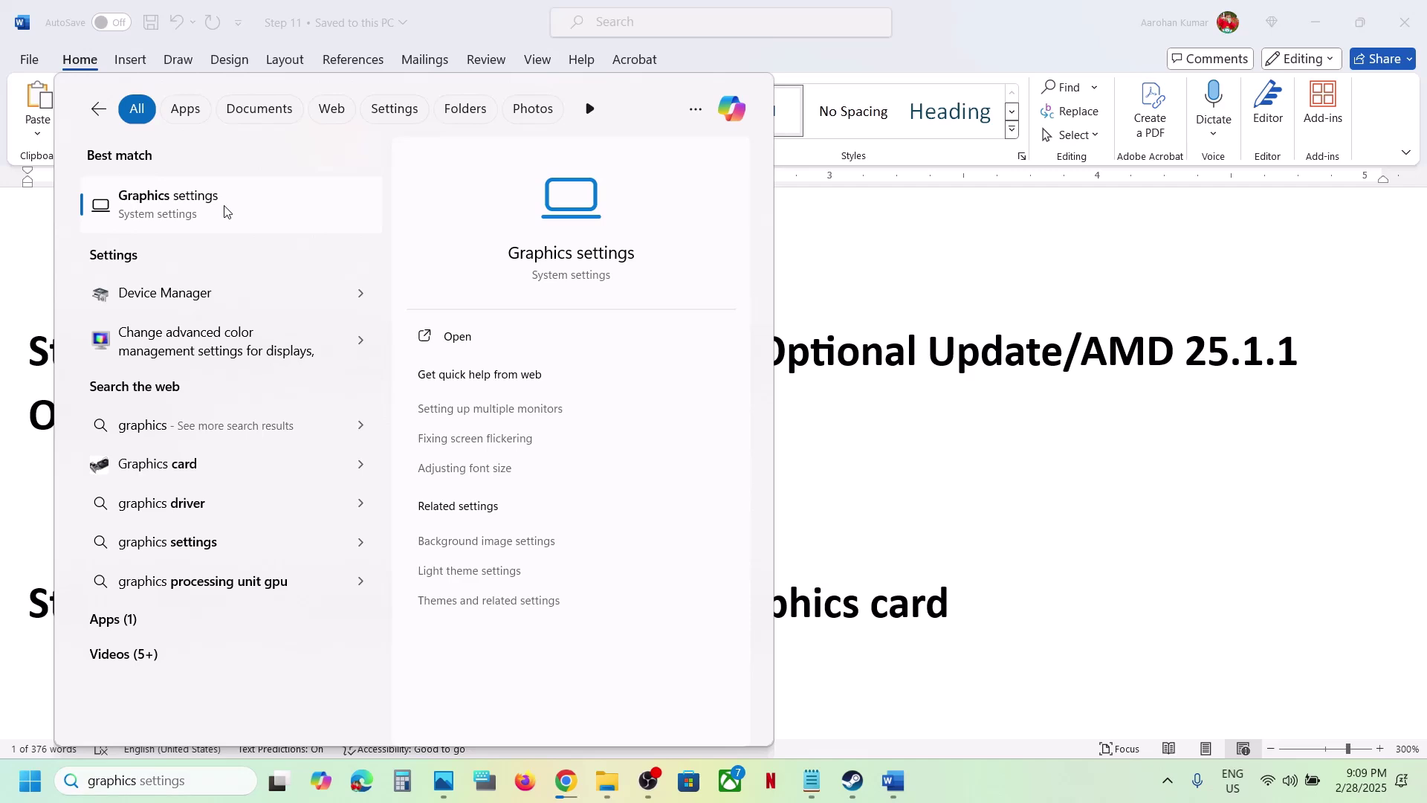
{"action": "left_click", "coordinate": [223, 210]}
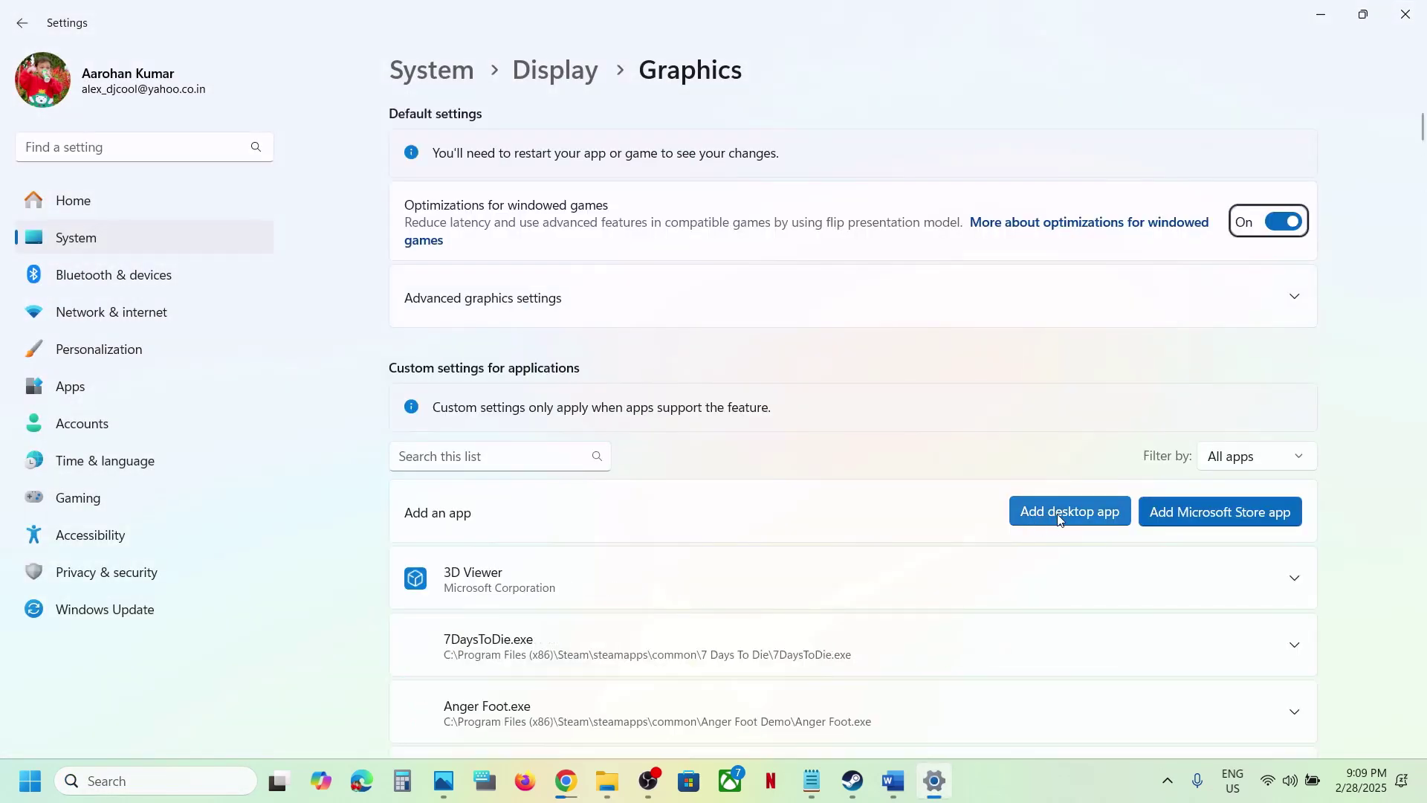
- Add the MonsterHunterWilds application from the Steam MonsterHunterWilds folder to the custom graphics settings as a desktop app
{"action": "left_click", "coordinate": [1052, 520]}
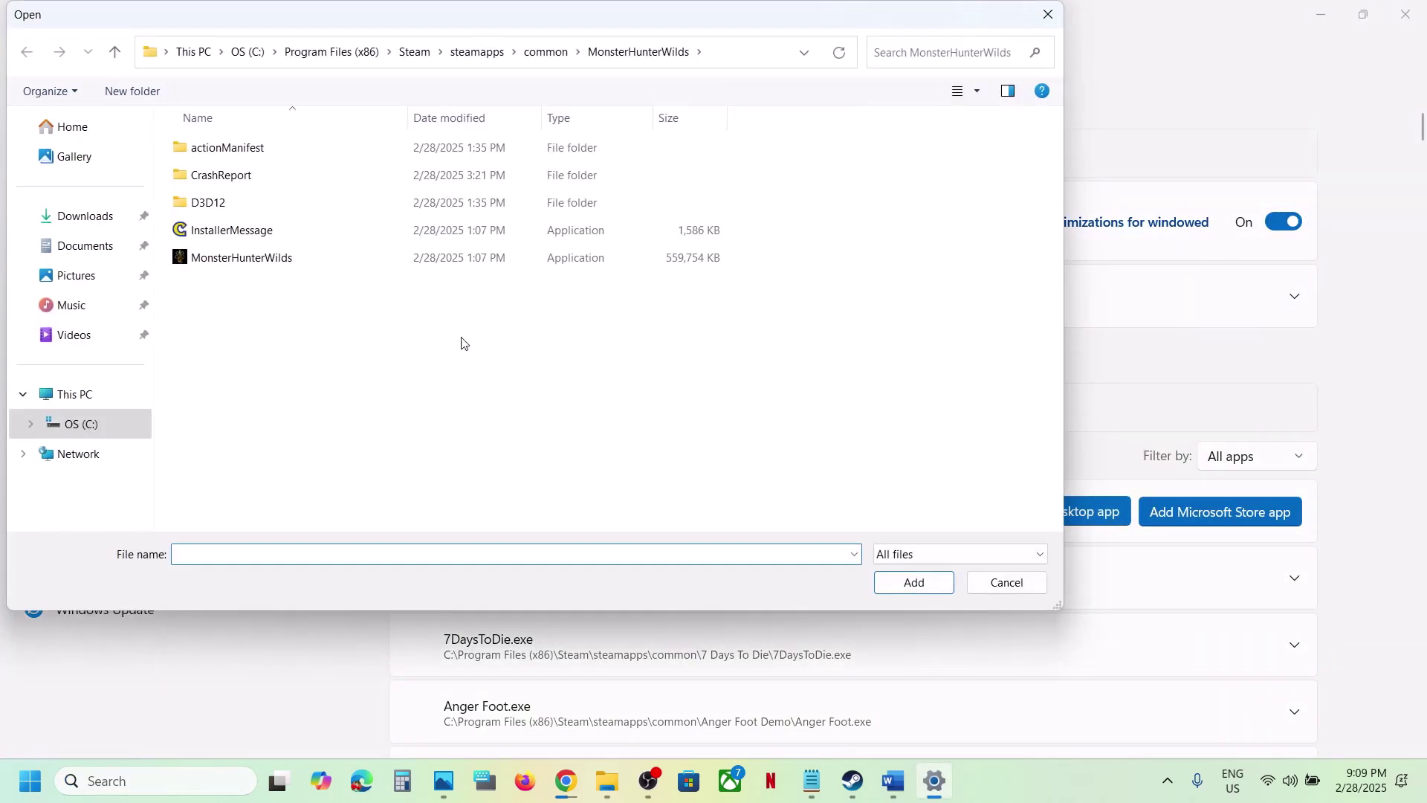
{"action": "left_click", "coordinate": [271, 260]}
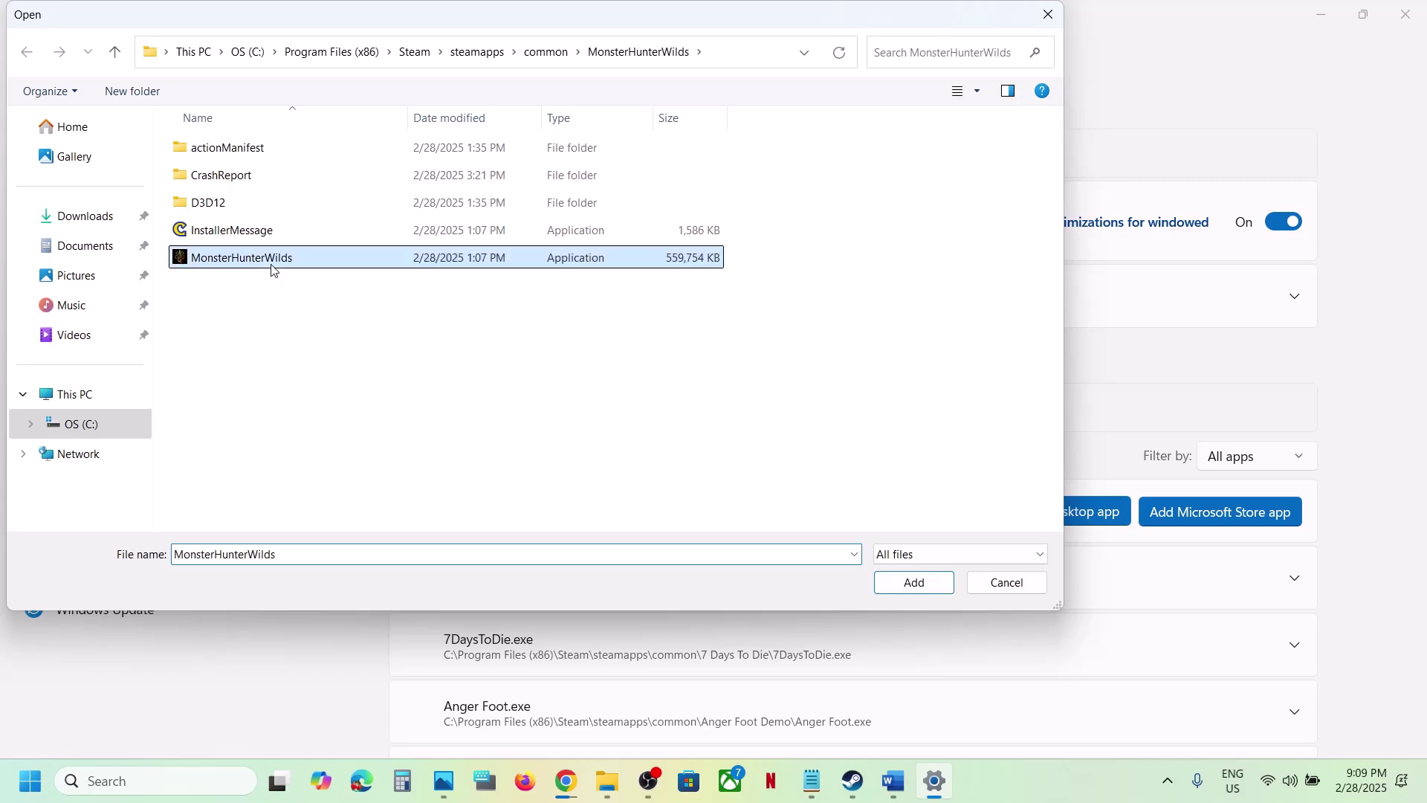
{"action": "left_click", "coordinate": [929, 592]}
- Set the GPU preference of Monster Hunter Wilds to High Performance (NVIDIA GeForce RTX 3050 Laptop GPU) and close Settings
{"action": "scroll", "coordinate": [677, 624], "scroll_direction": "down", "scroll_amount": 20}
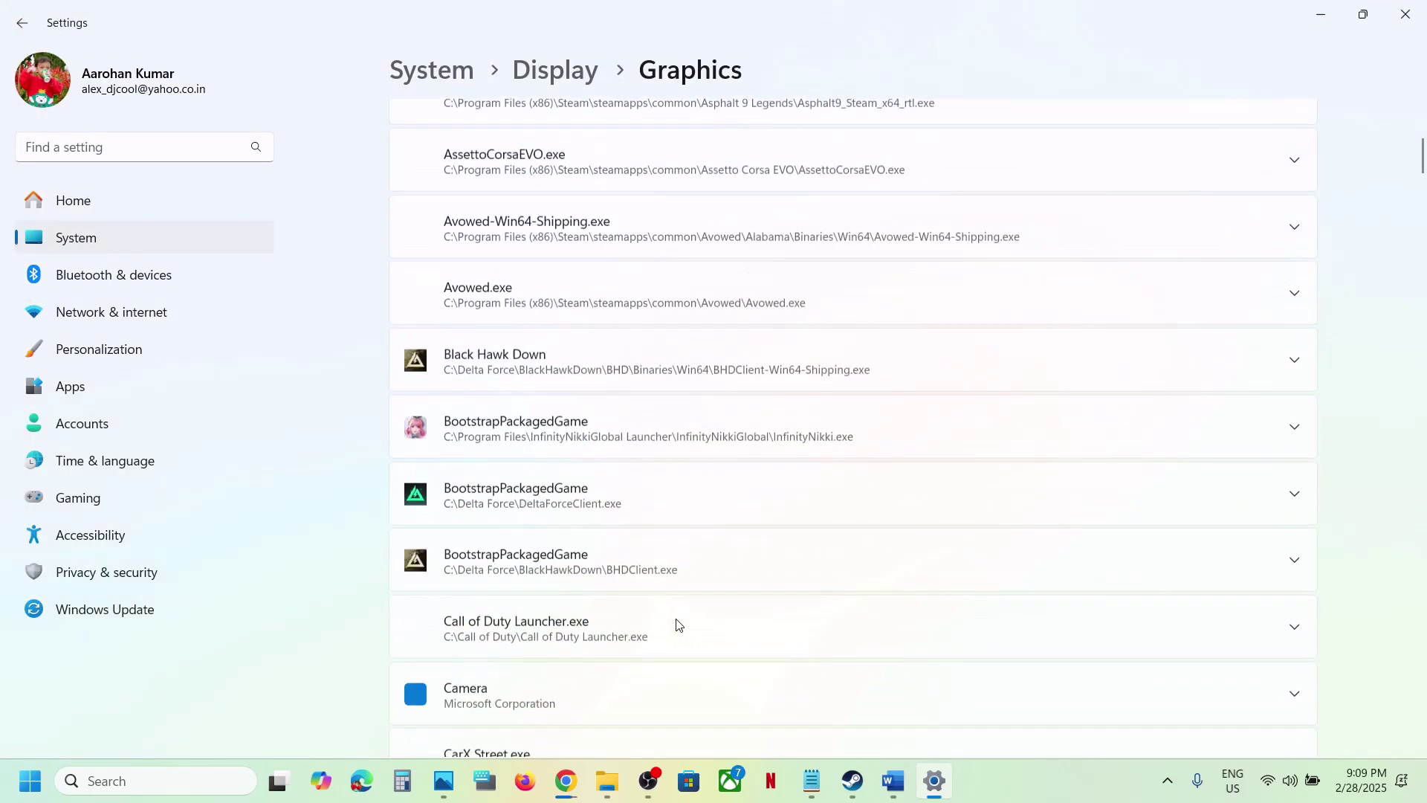
{"action": "scroll", "coordinate": [676, 624], "scroll_direction": "down", "scroll_amount": 20}
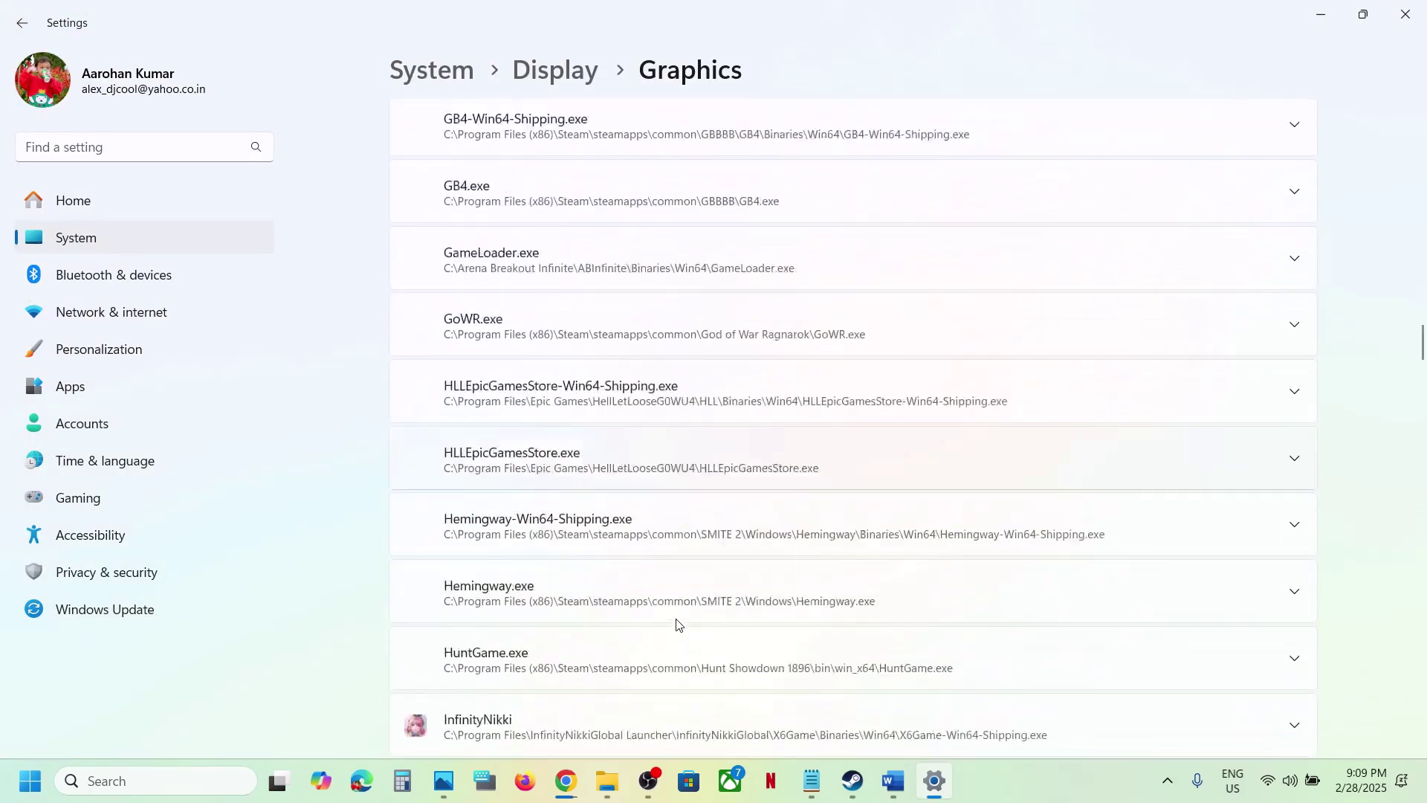
{"action": "scroll", "coordinate": [676, 624], "scroll_direction": "down", "scroll_amount": 10}
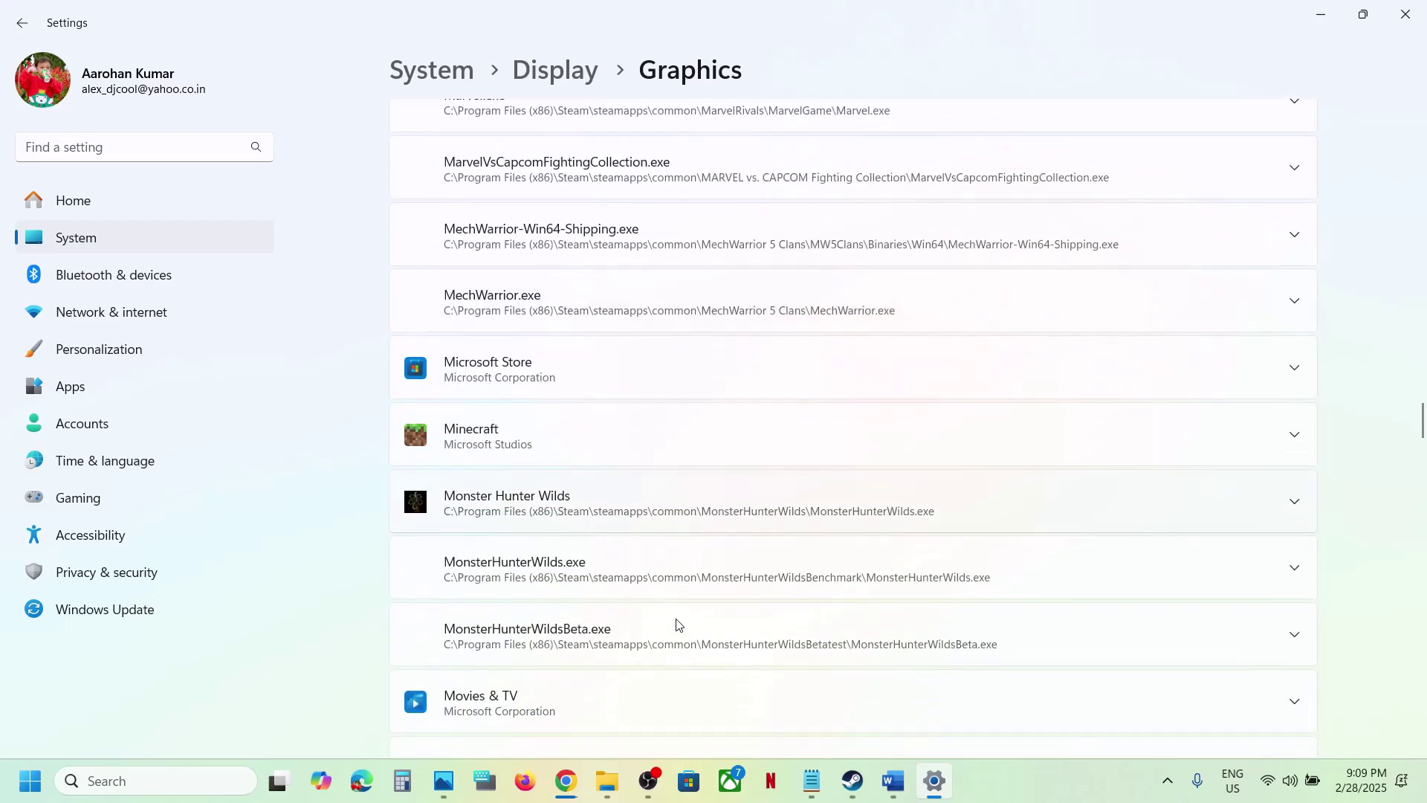
{"action": "left_click", "coordinate": [573, 309]}
{"action": "scroll", "coordinate": [783, 408], "scroll_direction": "up", "scroll_amount": 1}
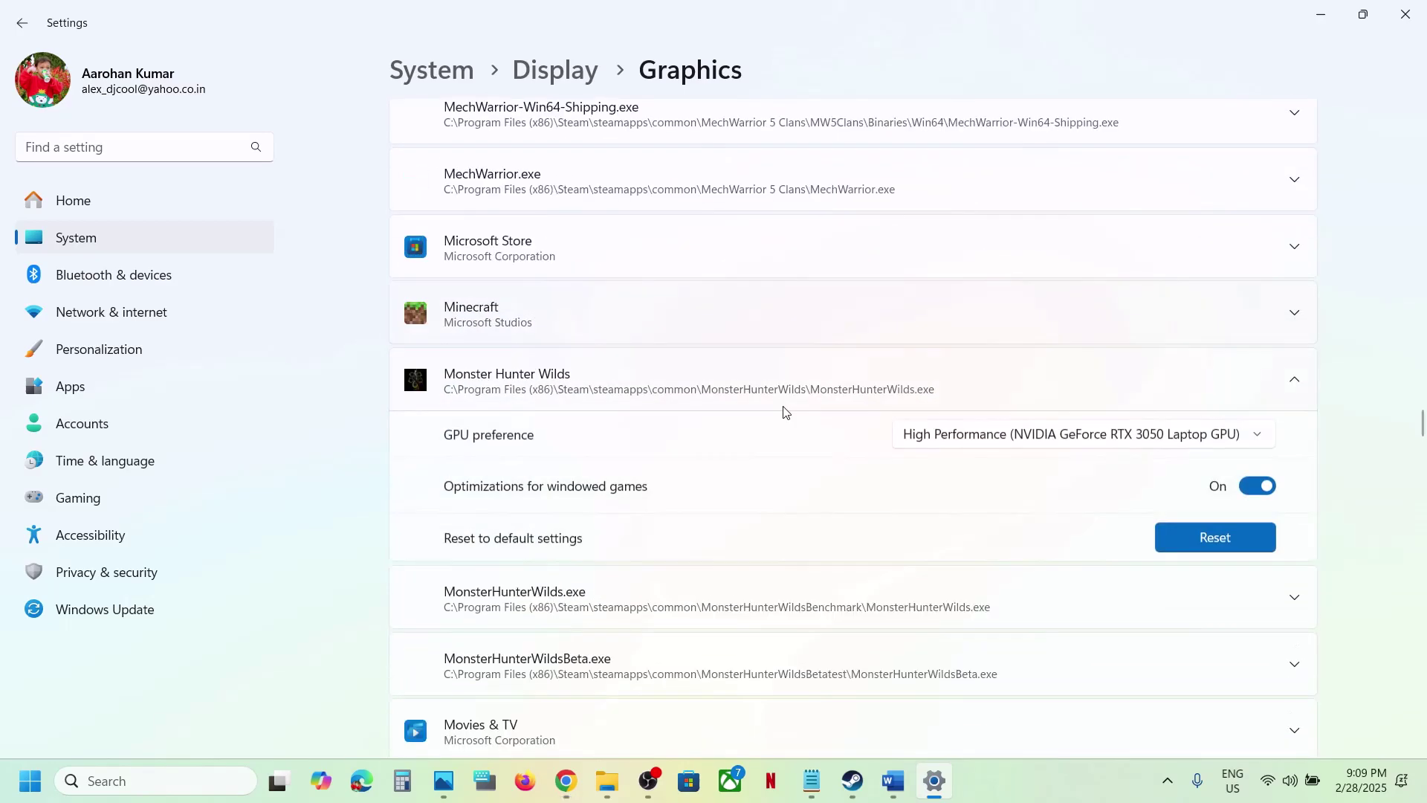
{"action": "left_click", "coordinate": [1094, 437]}
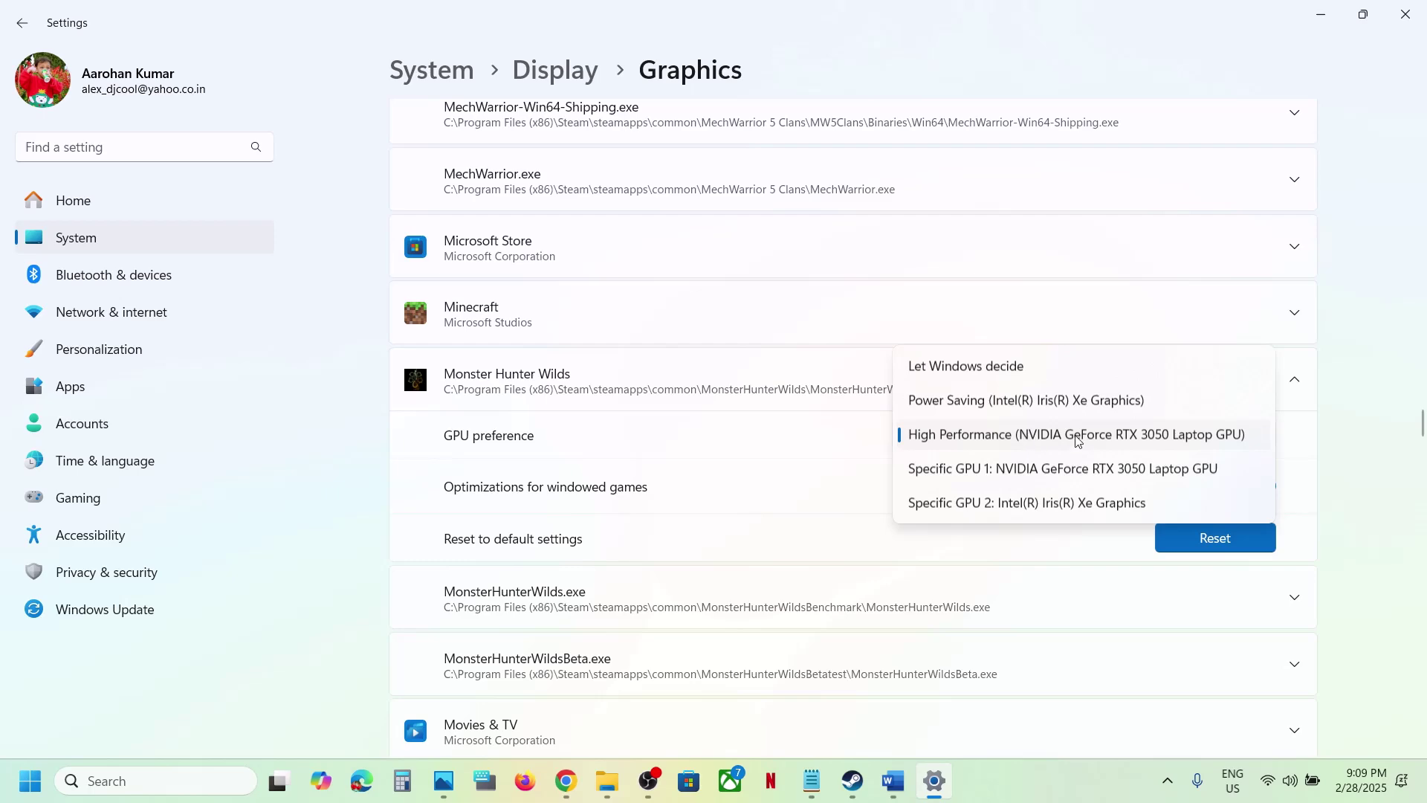
{"action": "left_click", "coordinate": [1110, 435]}
{"action": "left_click", "coordinate": [1405, 15]}
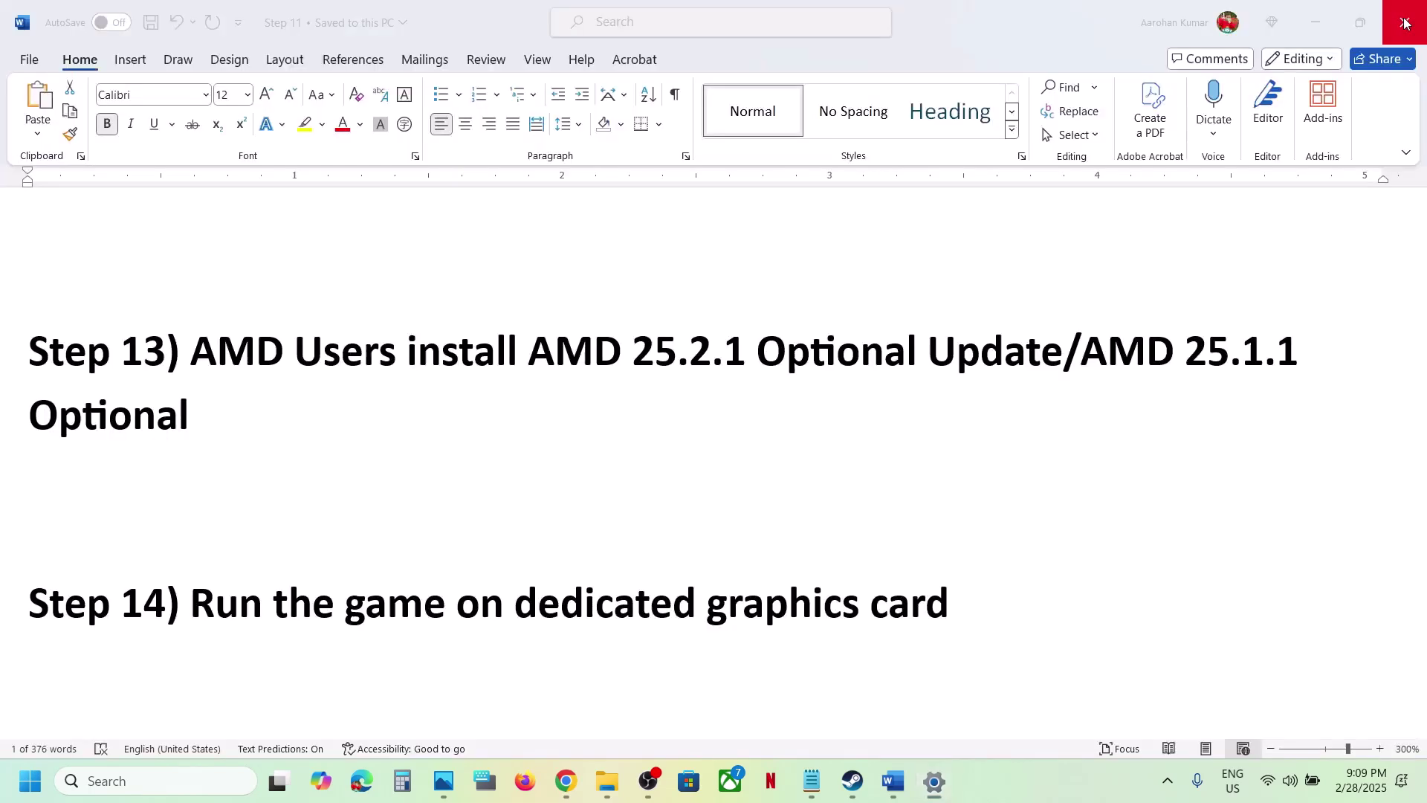
- Highlight the Debug mode instruction in step 15 of the Word document, and open NVIDIA Control Panel from the desktop
{"action": "scroll", "coordinate": [585, 481], "scroll_direction": "down", "scroll_amount": 4}
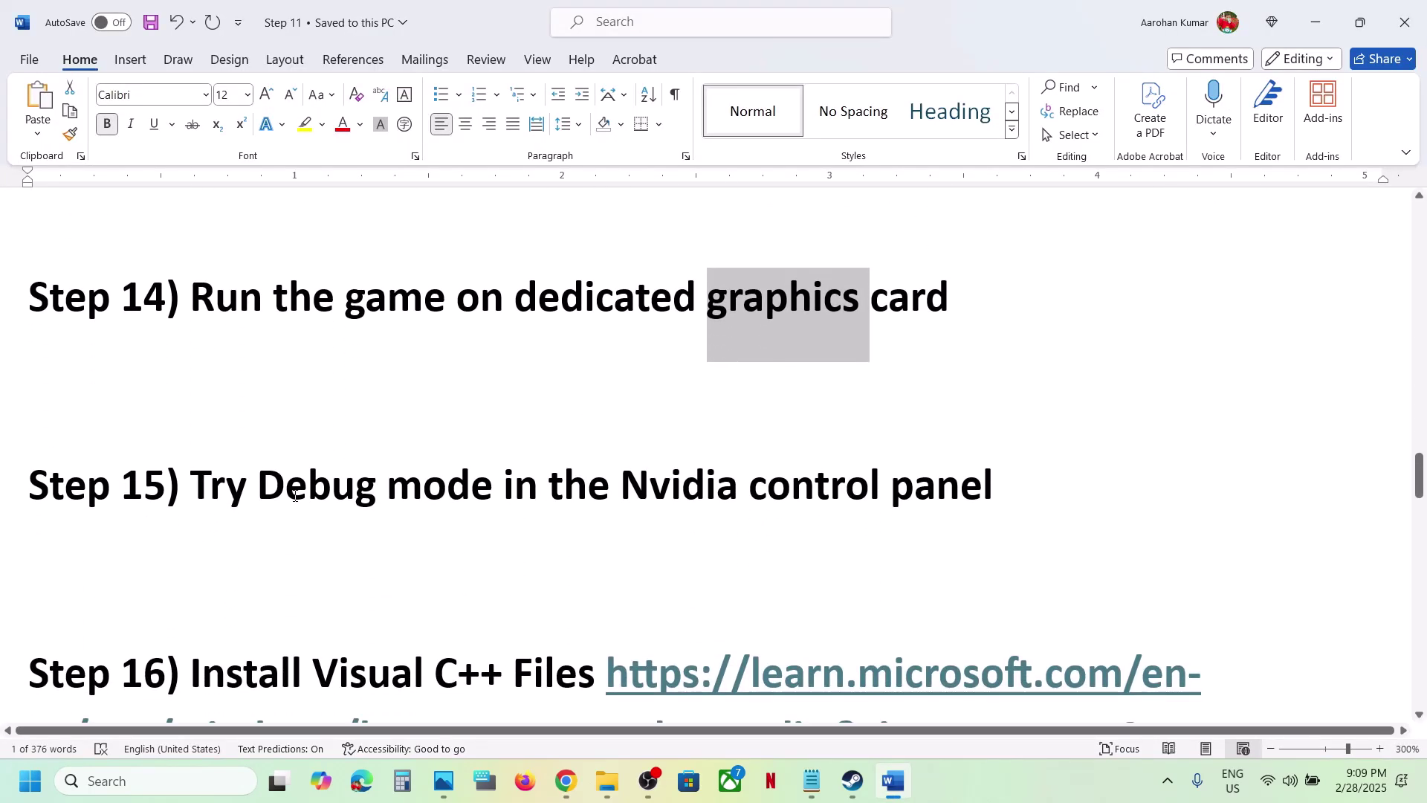
{"action": "left_click_drag", "start_coordinate": [296, 495], "coordinate": [888, 492]}
{"action": "key", "text": "super+d"}
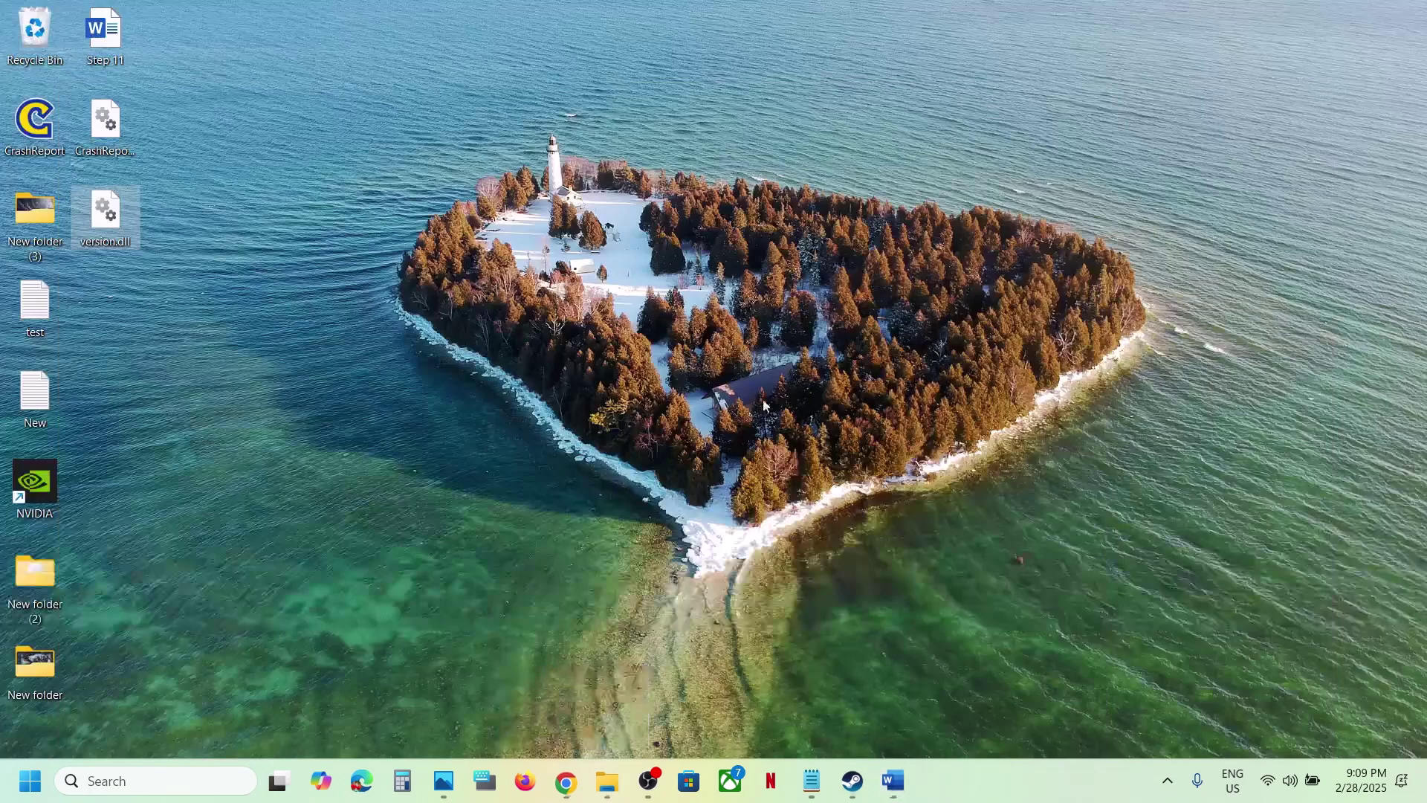
{"action": "right_click", "coordinate": [639, 364]}
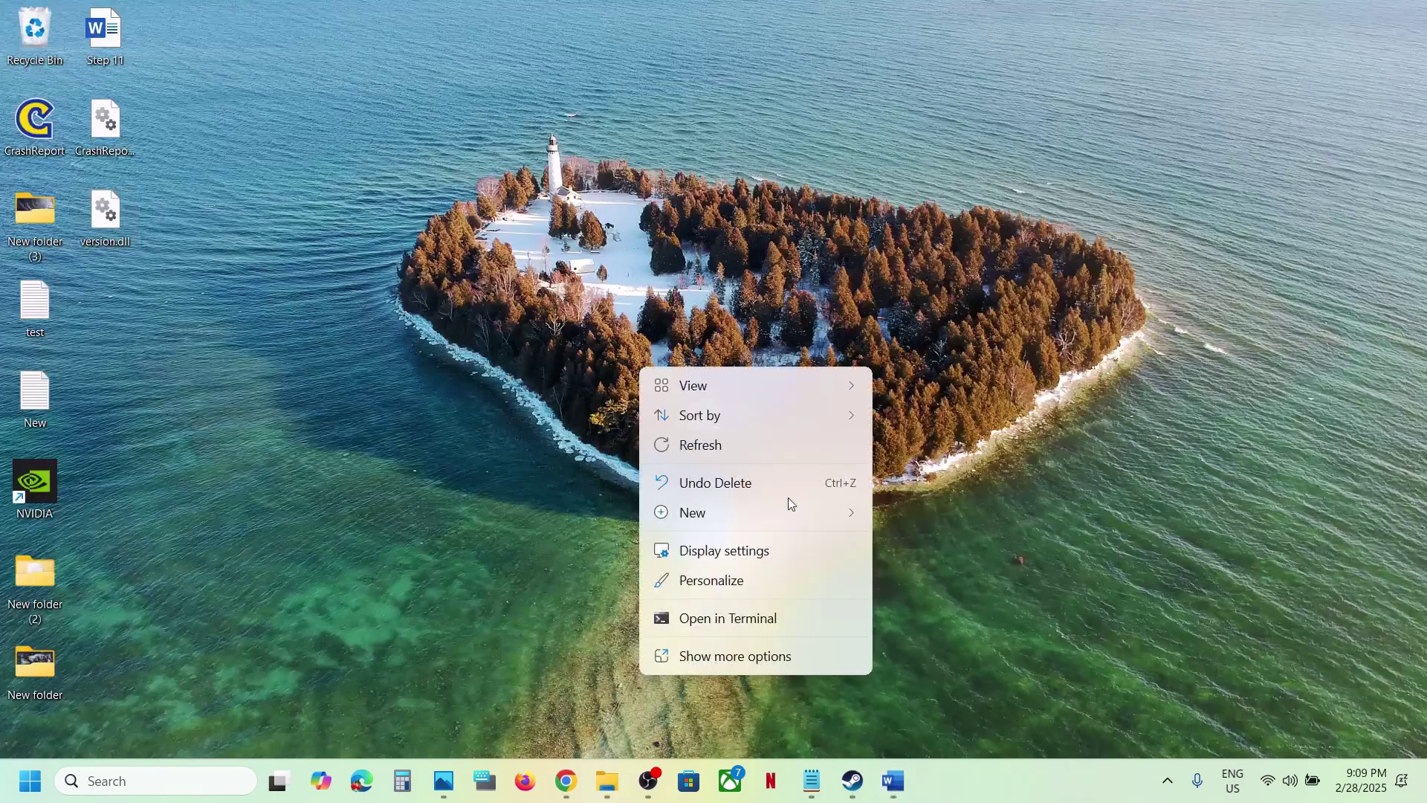
{"action": "left_click", "coordinate": [747, 656]}
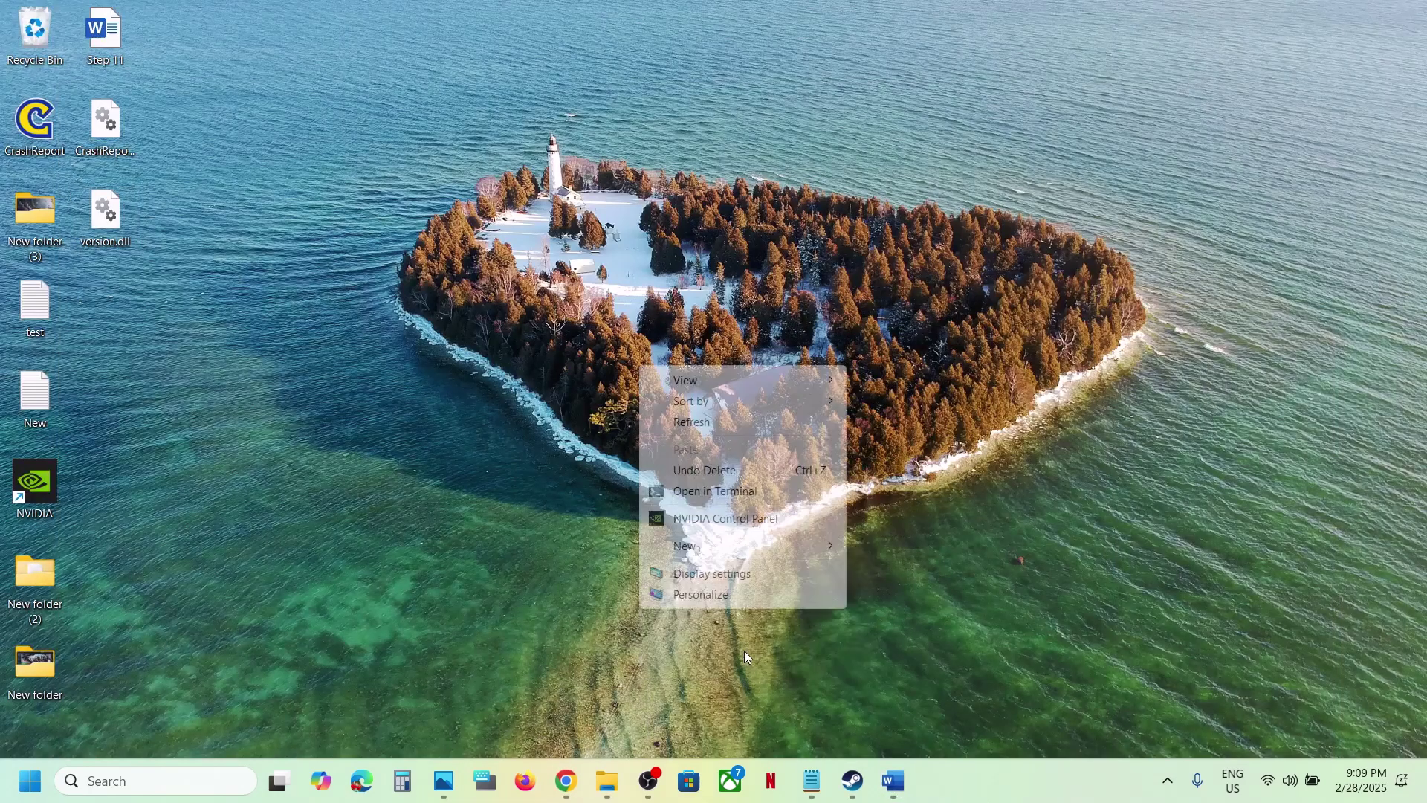
{"action": "left_click", "coordinate": [738, 526]}
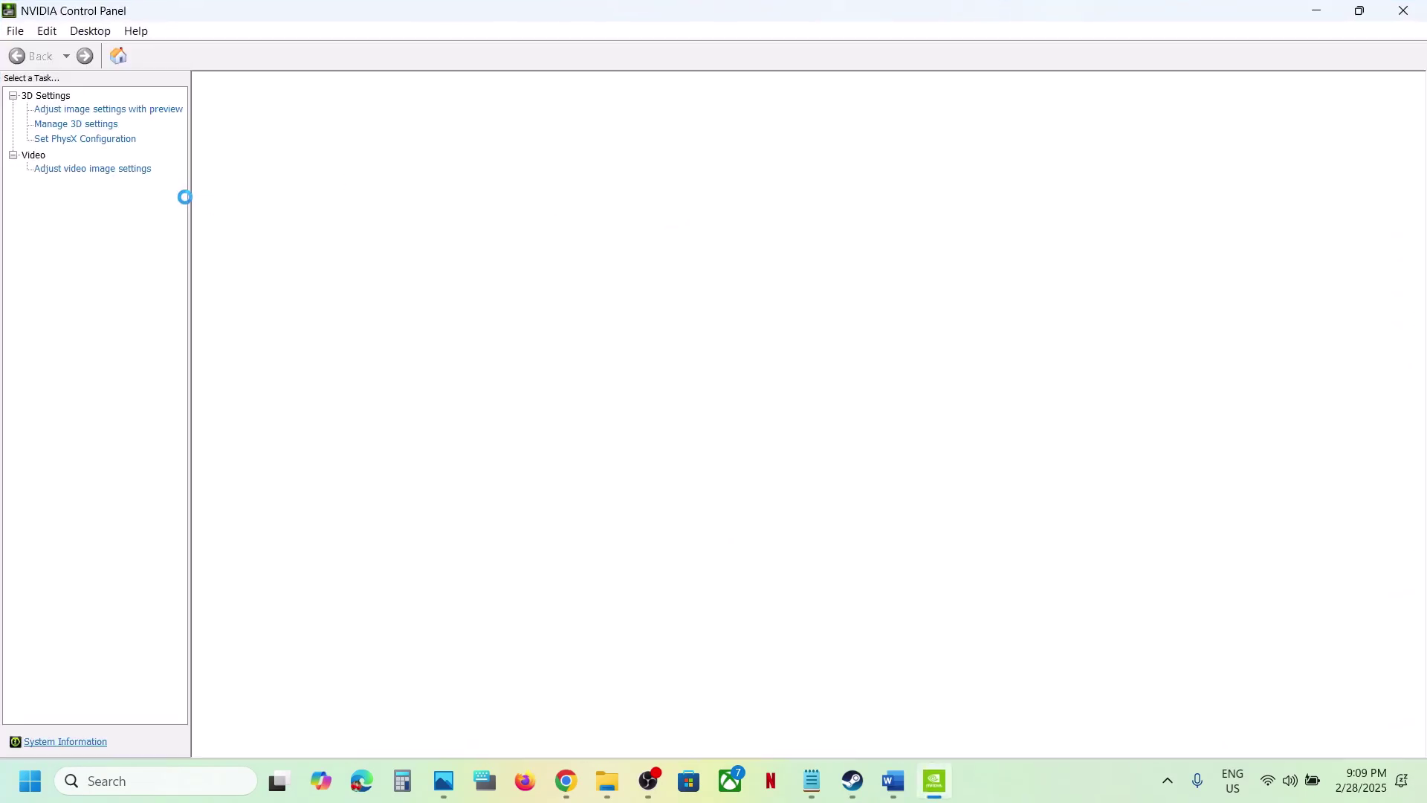
- Switch Debug Mode off and on again in NVIDIA Control Panel, check its setting, and close the window
{"action": "left_click", "coordinate": [206, 30]}
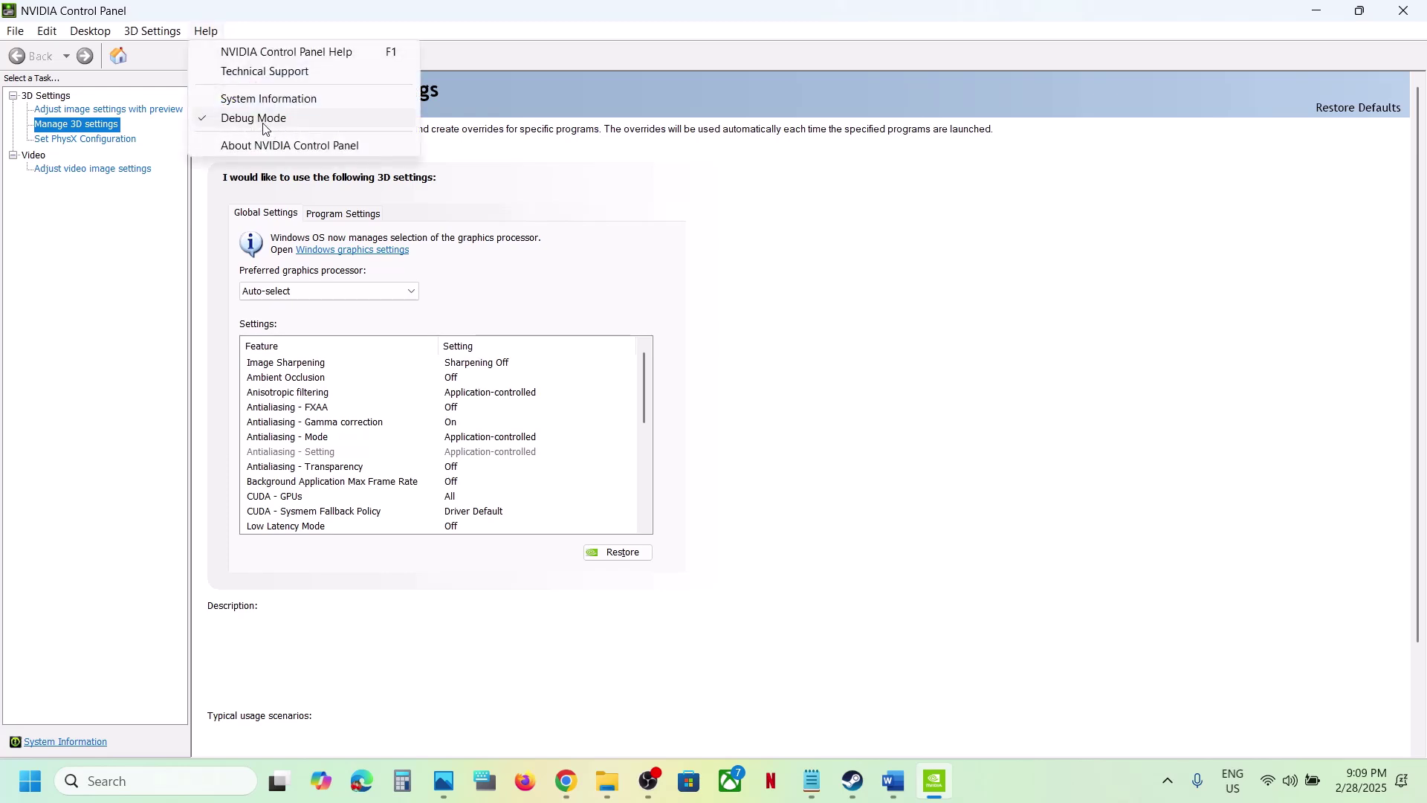
{"action": "left_click", "coordinate": [264, 129]}
{"action": "left_click", "coordinate": [202, 30]}
{"action": "left_click", "coordinate": [257, 126]}
{"action": "left_click", "coordinate": [206, 31]}
{"action": "left_click", "coordinate": [803, 295]}
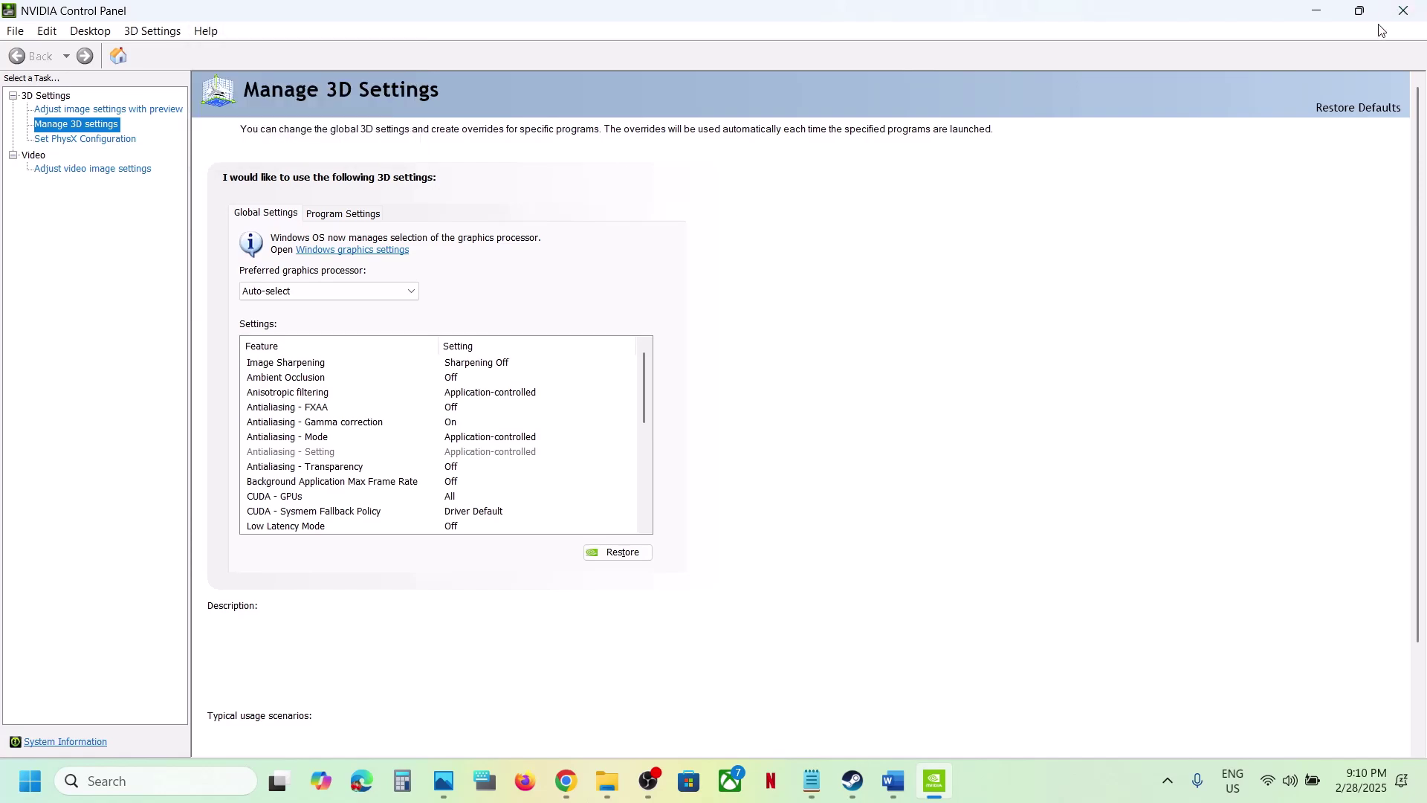
{"action": "left_click", "coordinate": [1404, 12]}
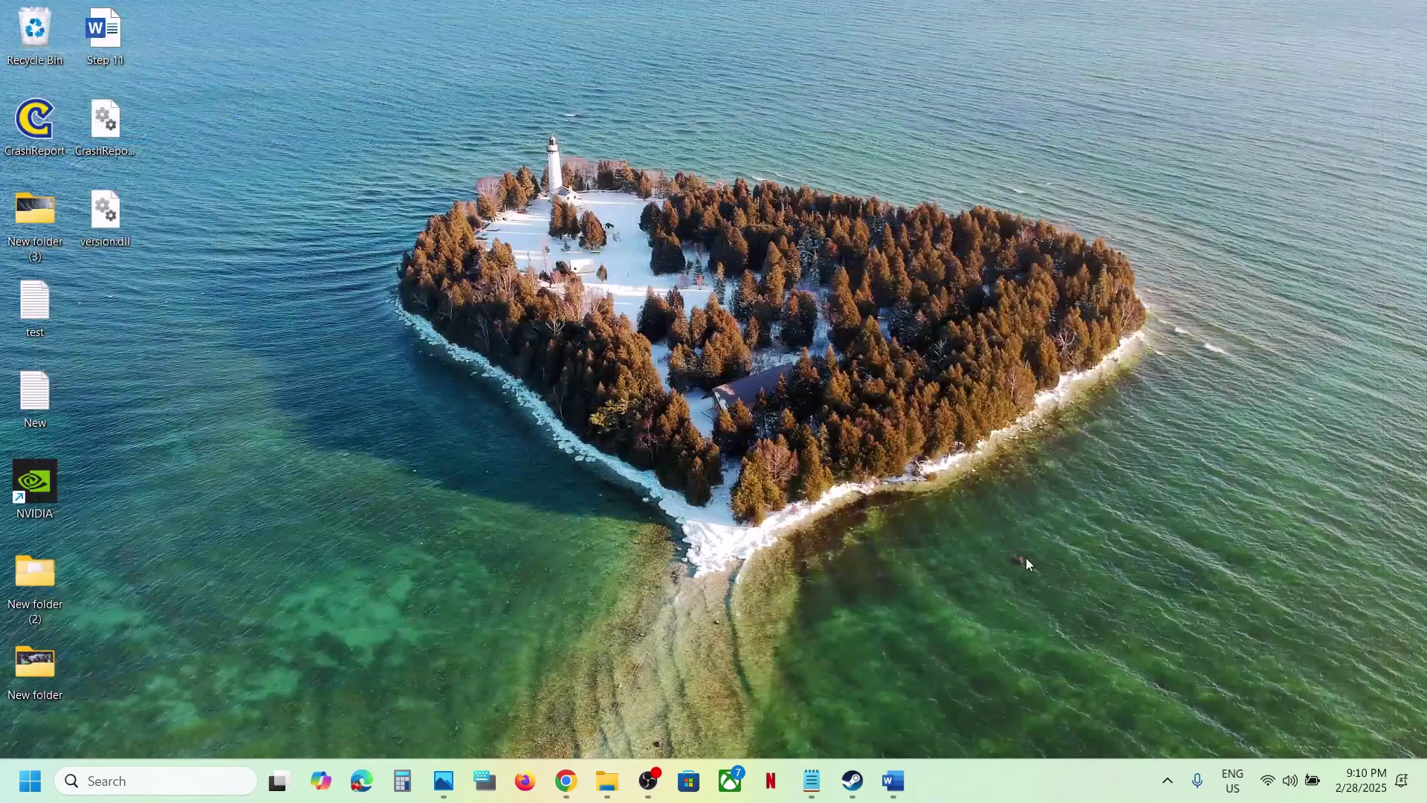
- Switch back to the Word document and copy the Microsoft Visual C++ download link from step 16
{"action": "left_click", "coordinate": [852, 780]}
{"action": "mouse_move", "coordinate": [893, 780]}
{"action": "left_click", "coordinate": [856, 739]}
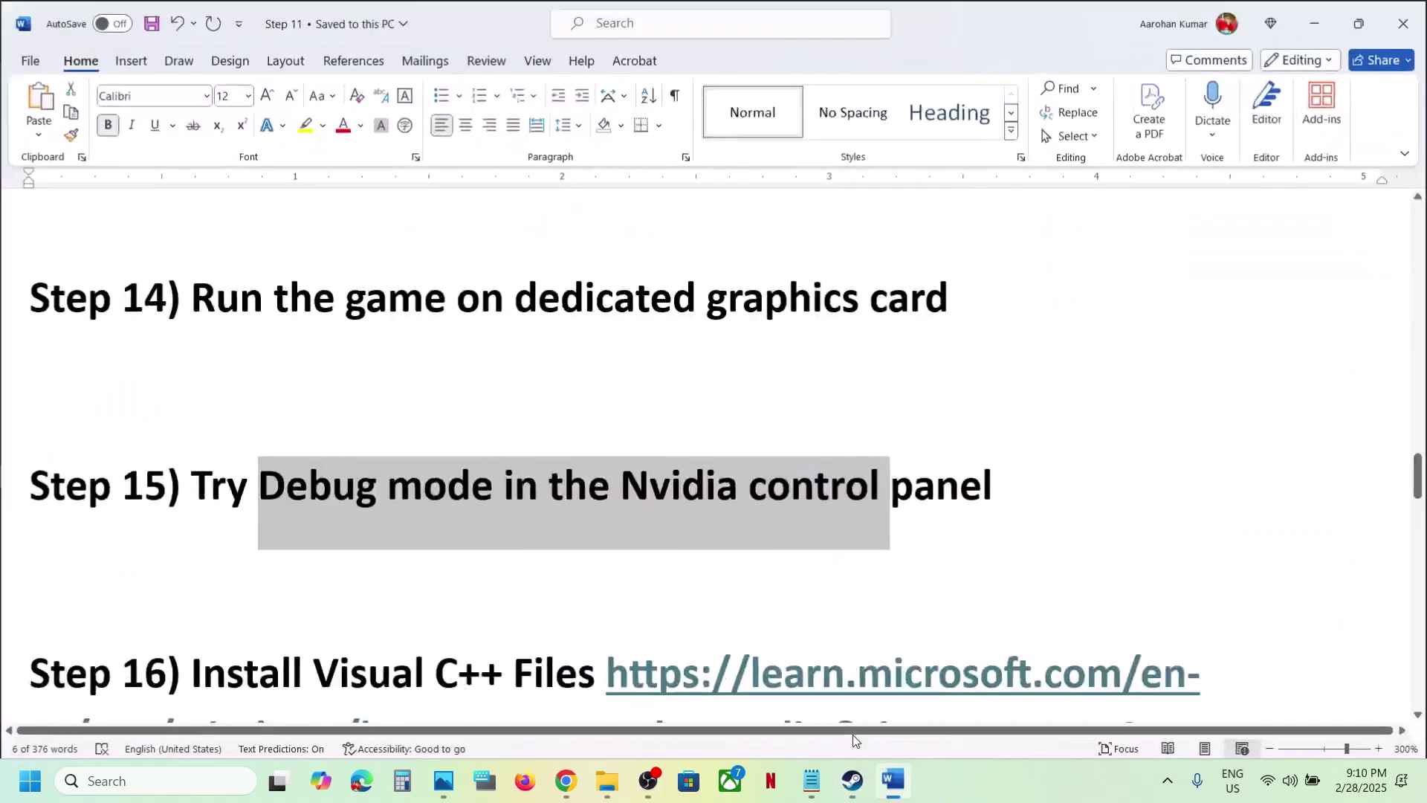
{"action": "scroll", "coordinate": [520, 553], "scroll_direction": "down", "scroll_amount": 3}
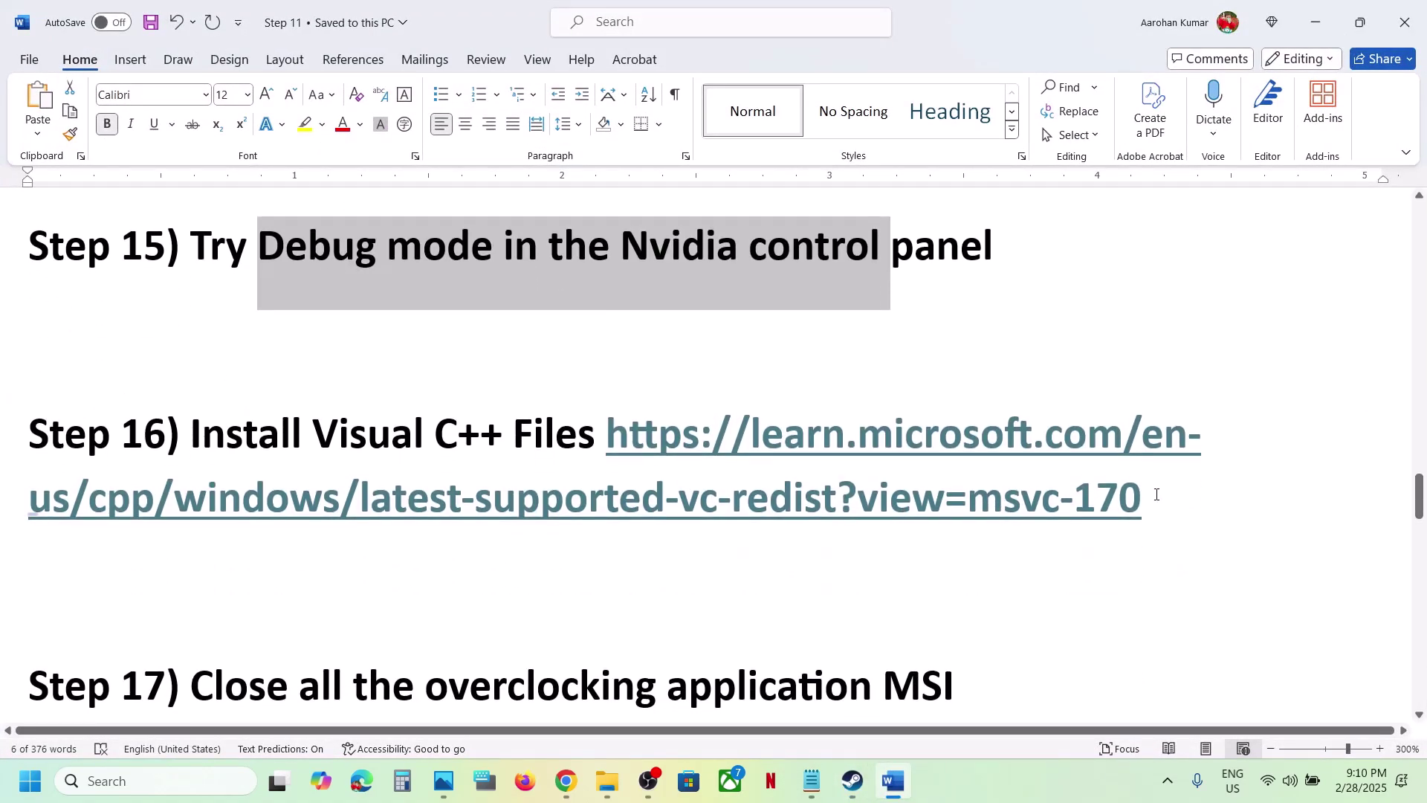
{"action": "left_click_drag", "start_coordinate": [1156, 494], "coordinate": [611, 445]}
{"action": "key", "text": "ctrl+c"}
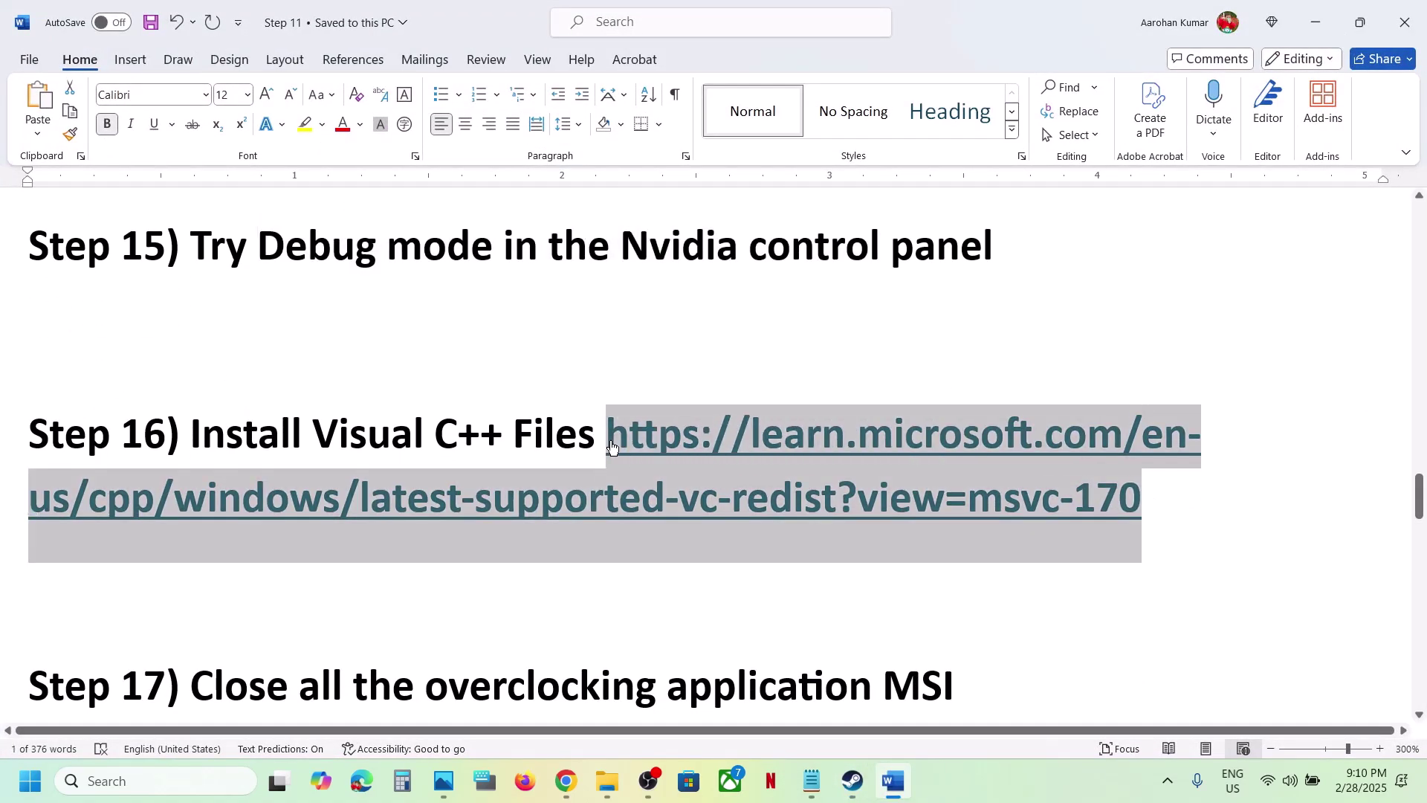
- Open the copied Microsoft link in a new Chrome tab and find the Visual Studio 2015, 2017, 2019, and 2022 redistributable download links
{"action": "left_click", "coordinate": [570, 787]}
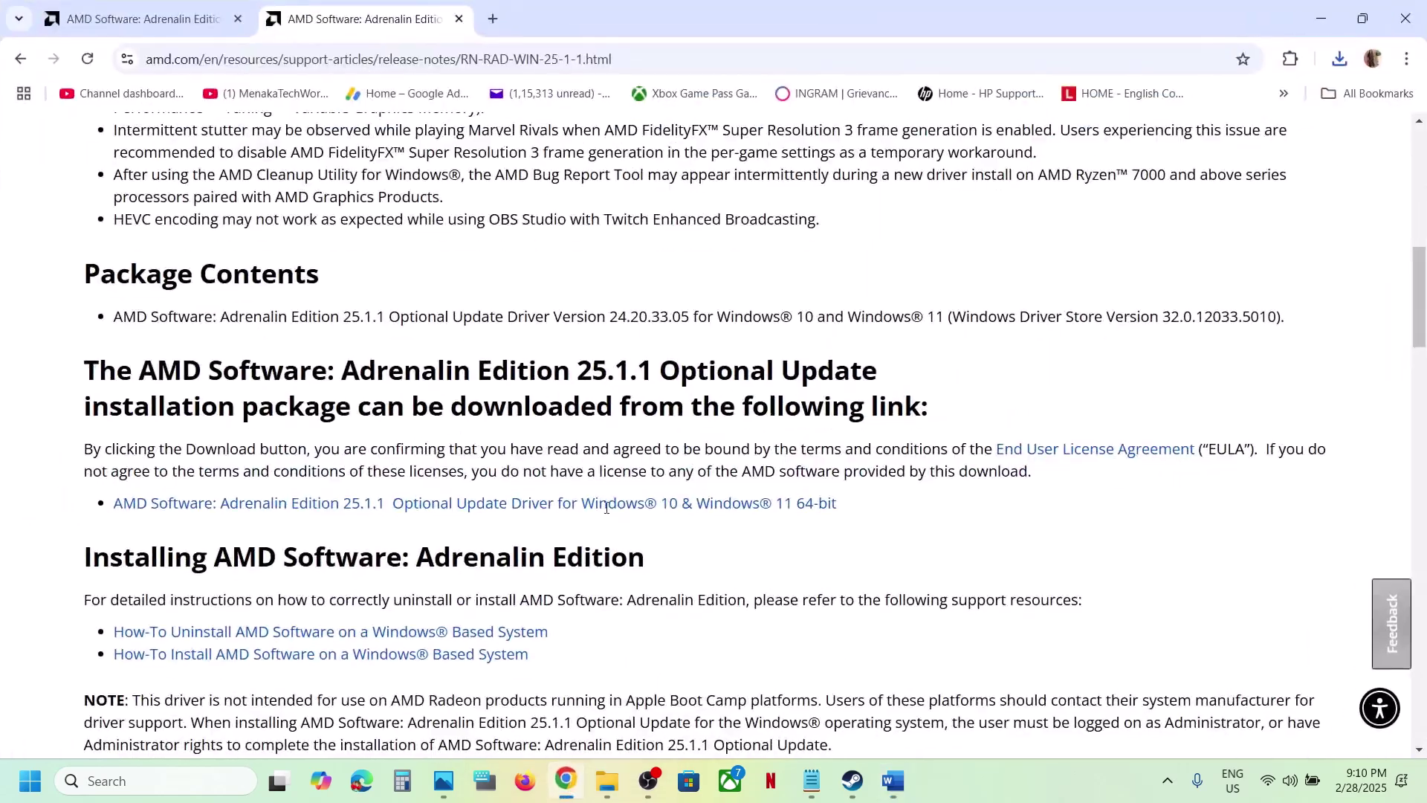
{"action": "left_click", "coordinate": [491, 20]}
{"action": "key", "text": "ctrl+v"}
{"action": "key", "text": "Return"}
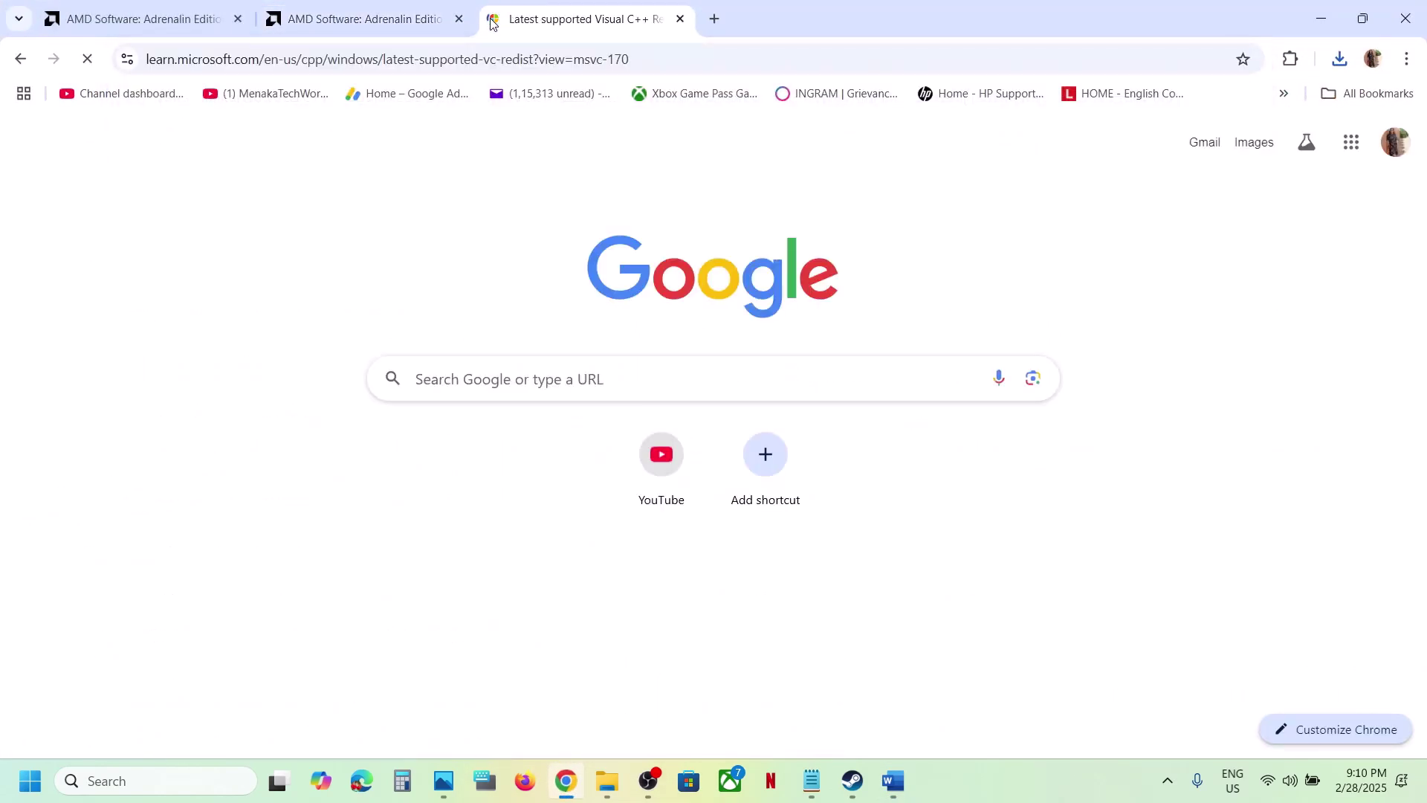
{"action": "scroll", "coordinate": [607, 399], "scroll_direction": "down", "scroll_amount": 7}
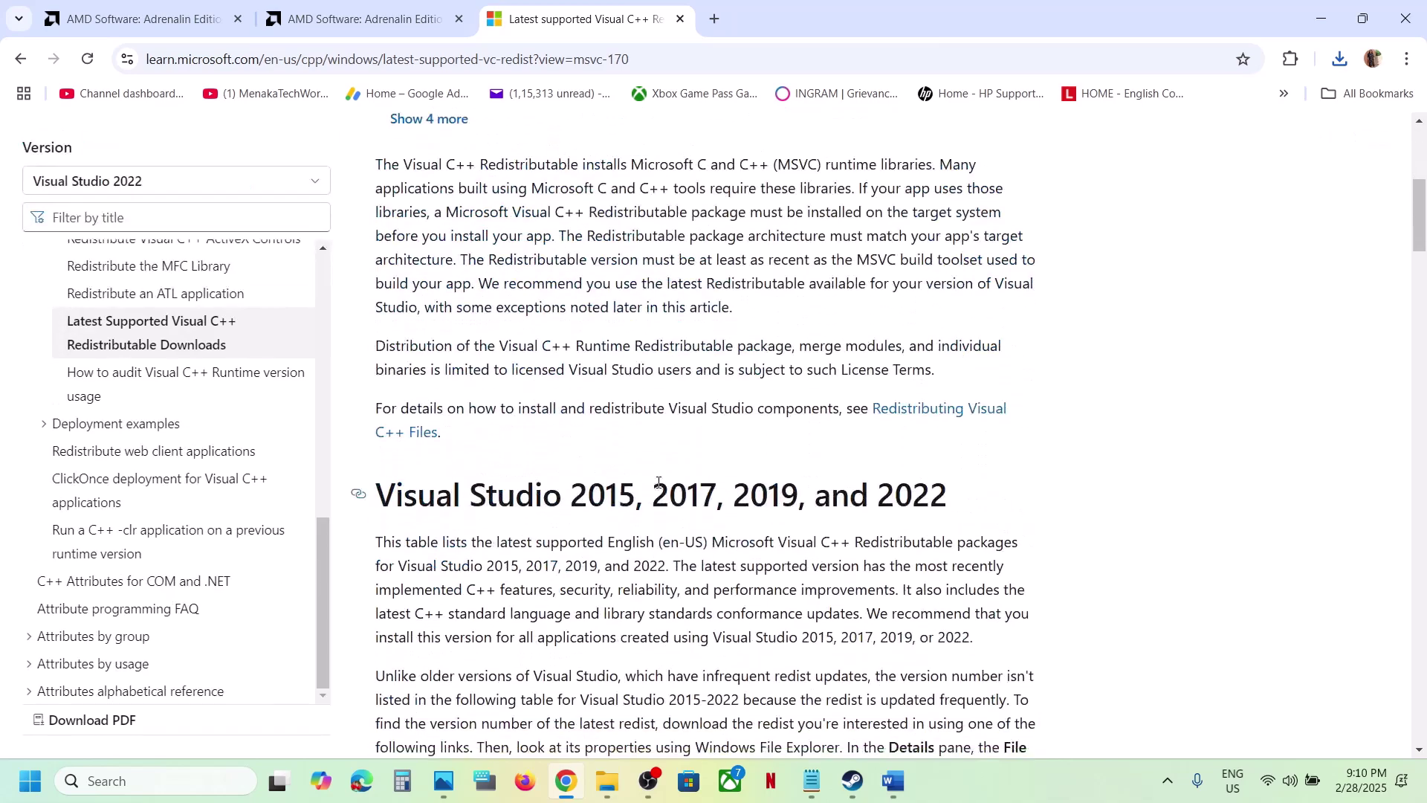
{"action": "left_click_drag", "start_coordinate": [579, 389], "coordinate": [955, 391]}
{"action": "scroll", "coordinate": [496, 295], "scroll_direction": "down", "scroll_amount": 10}
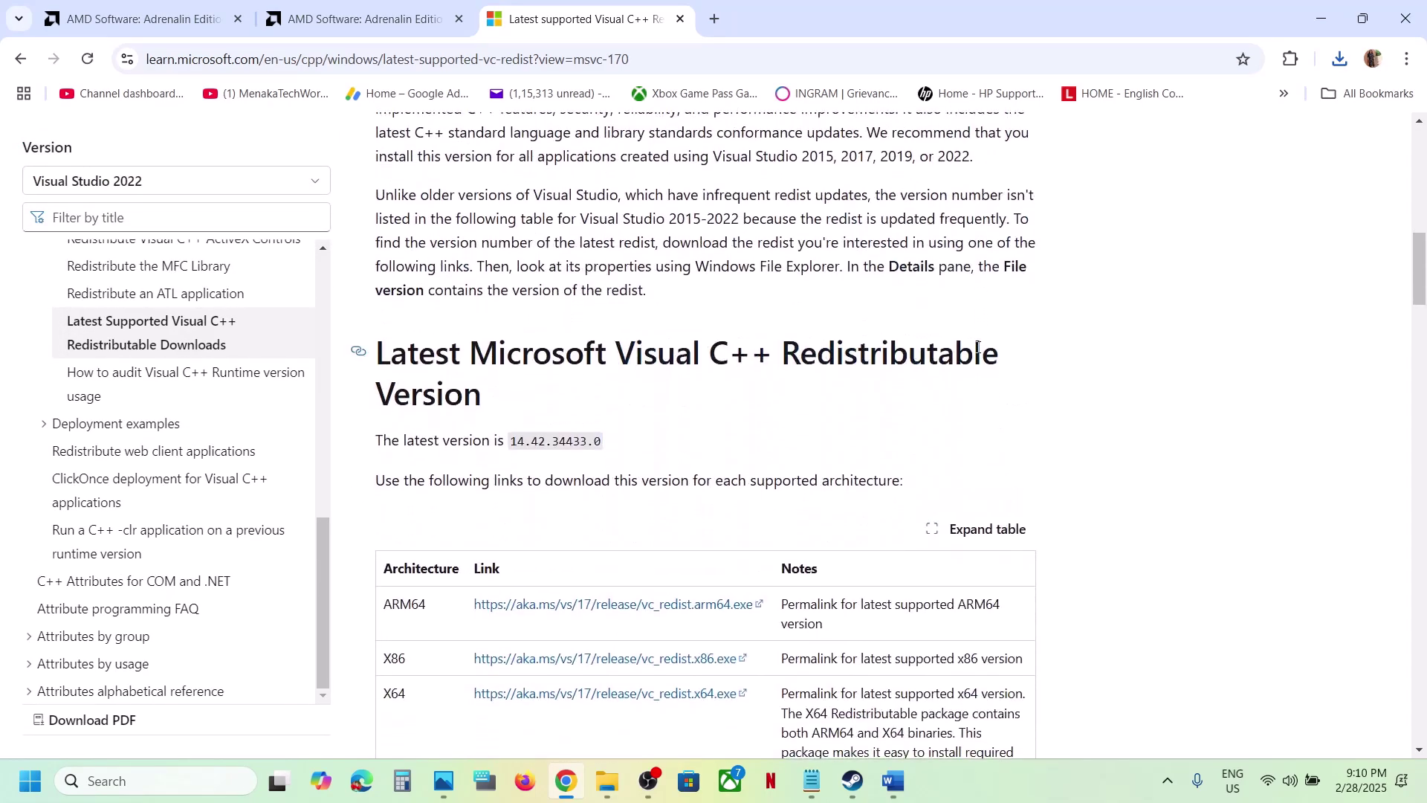
- Download the X86 Visual C++ Redistributable, launch its installer, and start a repair of the existing installation
{"action": "double_click", "coordinate": [395, 255]}
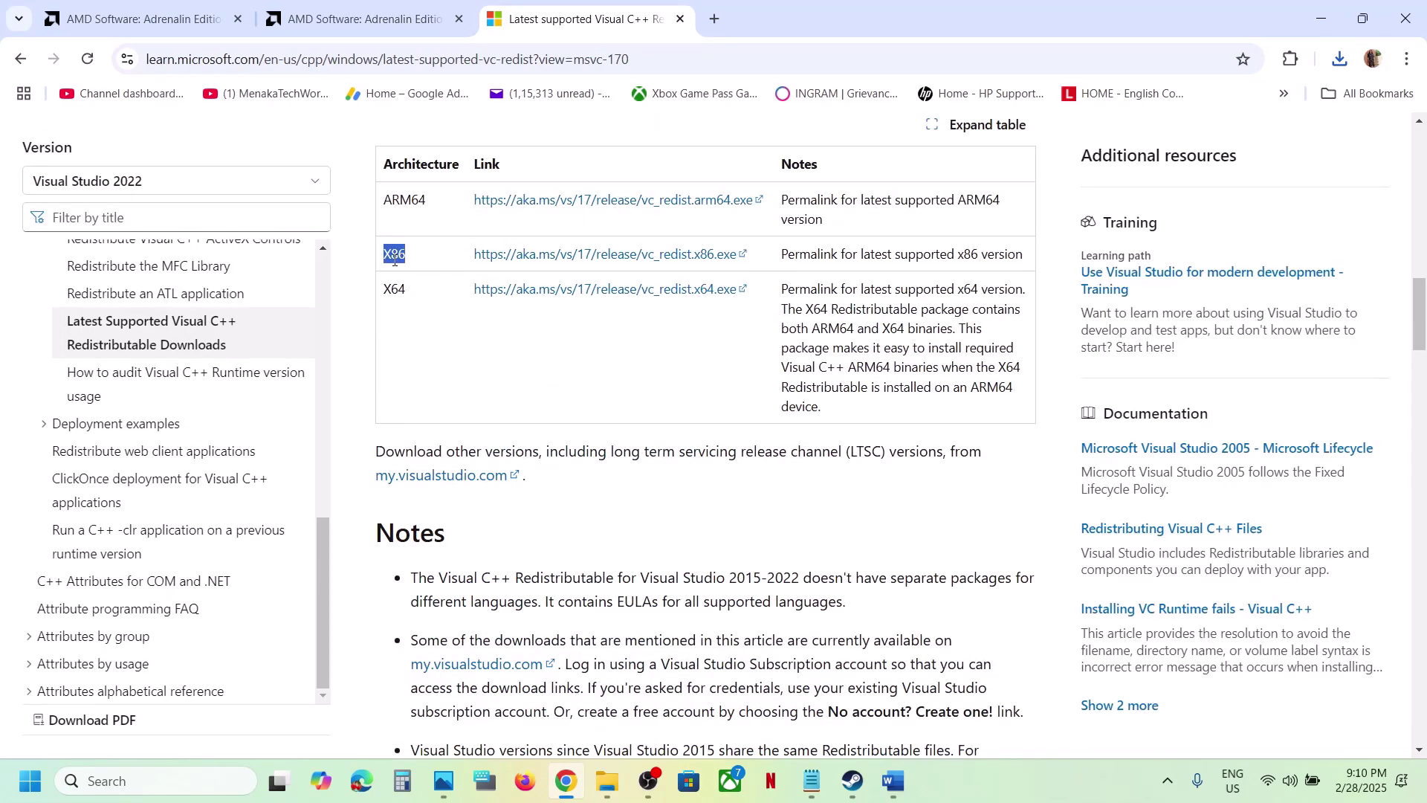
{"action": "double_click", "coordinate": [395, 289]}
{"action": "double_click", "coordinate": [394, 255]}
{"action": "left_click", "coordinate": [574, 256]}
{"action": "left_click", "coordinate": [1198, 116]}
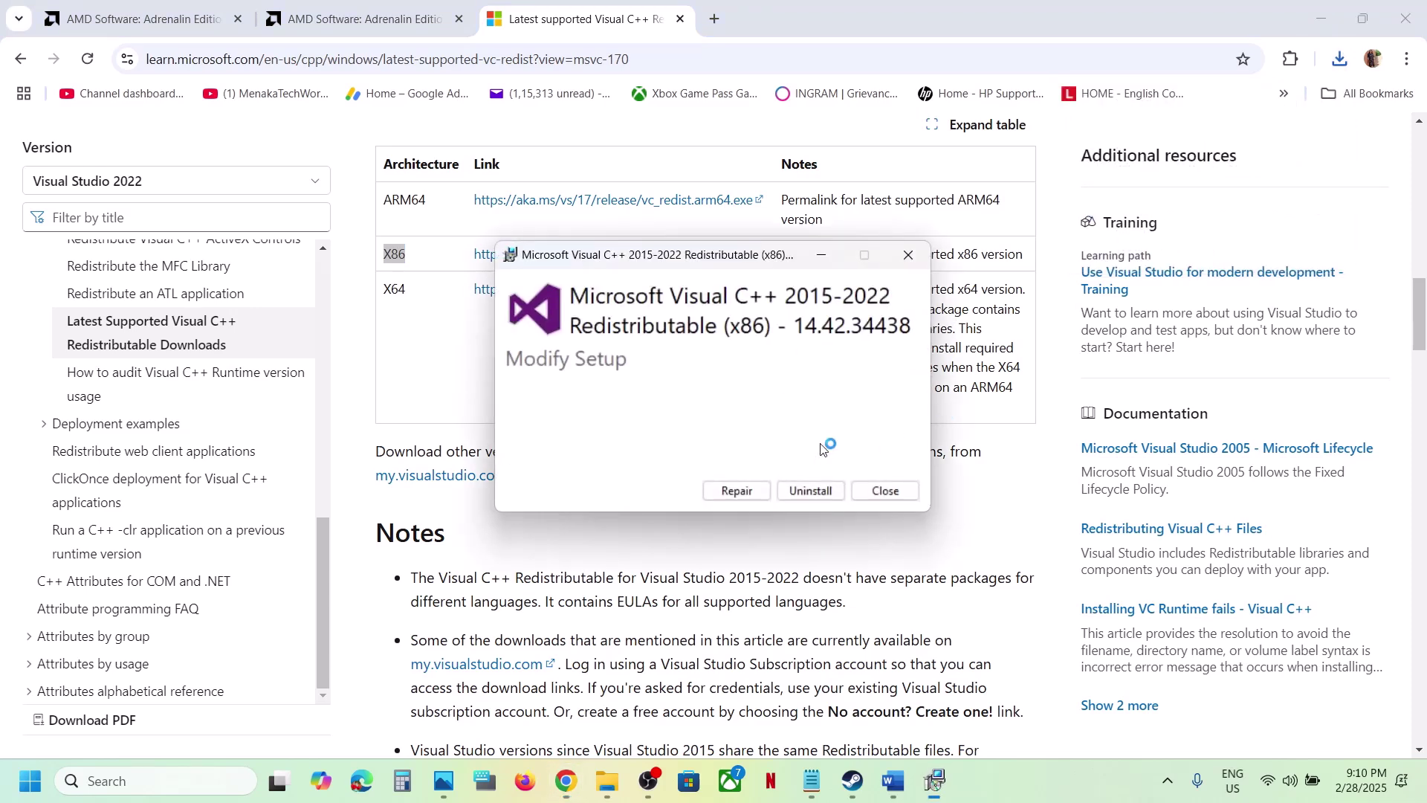
{"action": "left_click", "coordinate": [737, 491]}
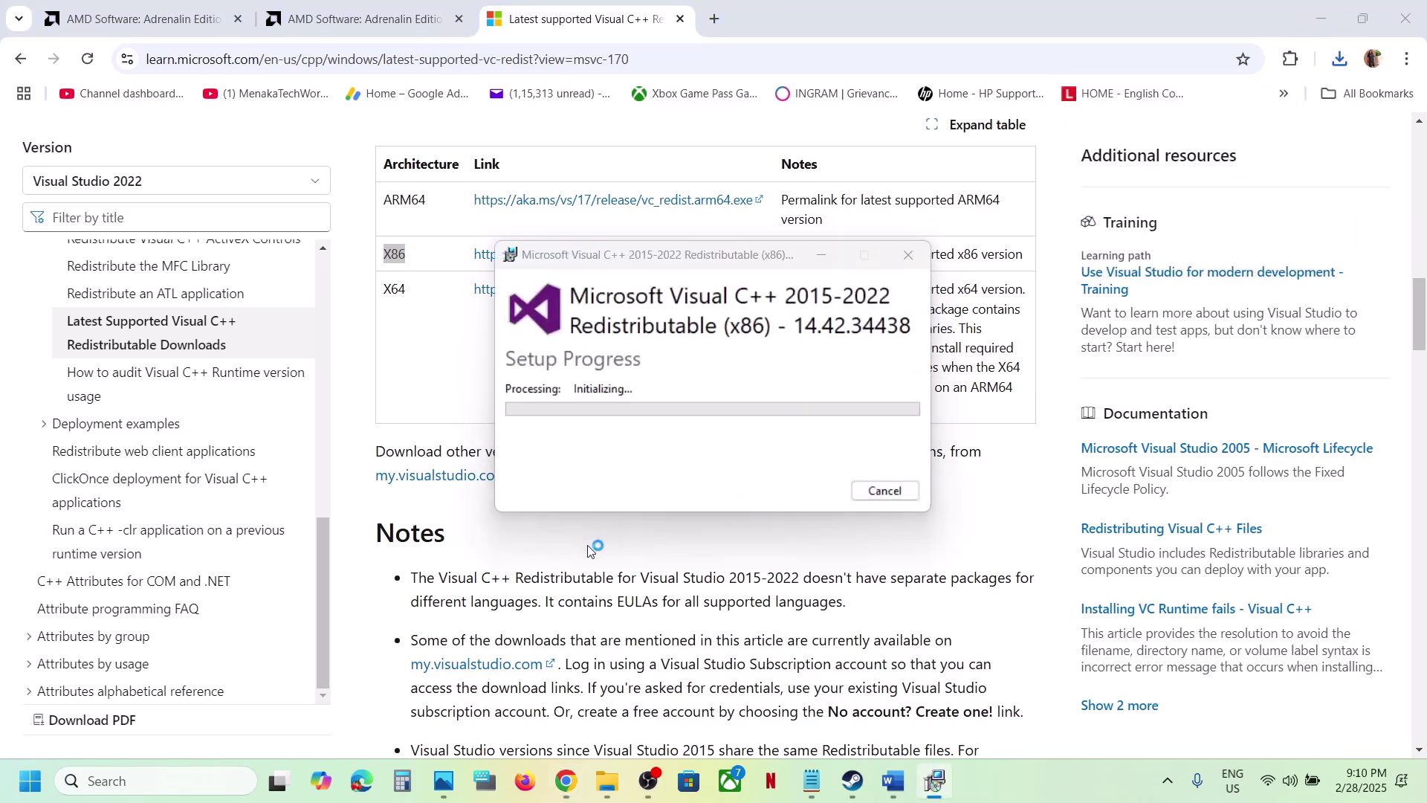
- Download the X64 Visual C++ Redistributable and open VC_redist.x64 (3).exe from the recent downloads
{"action": "left_click", "coordinate": [394, 292]}
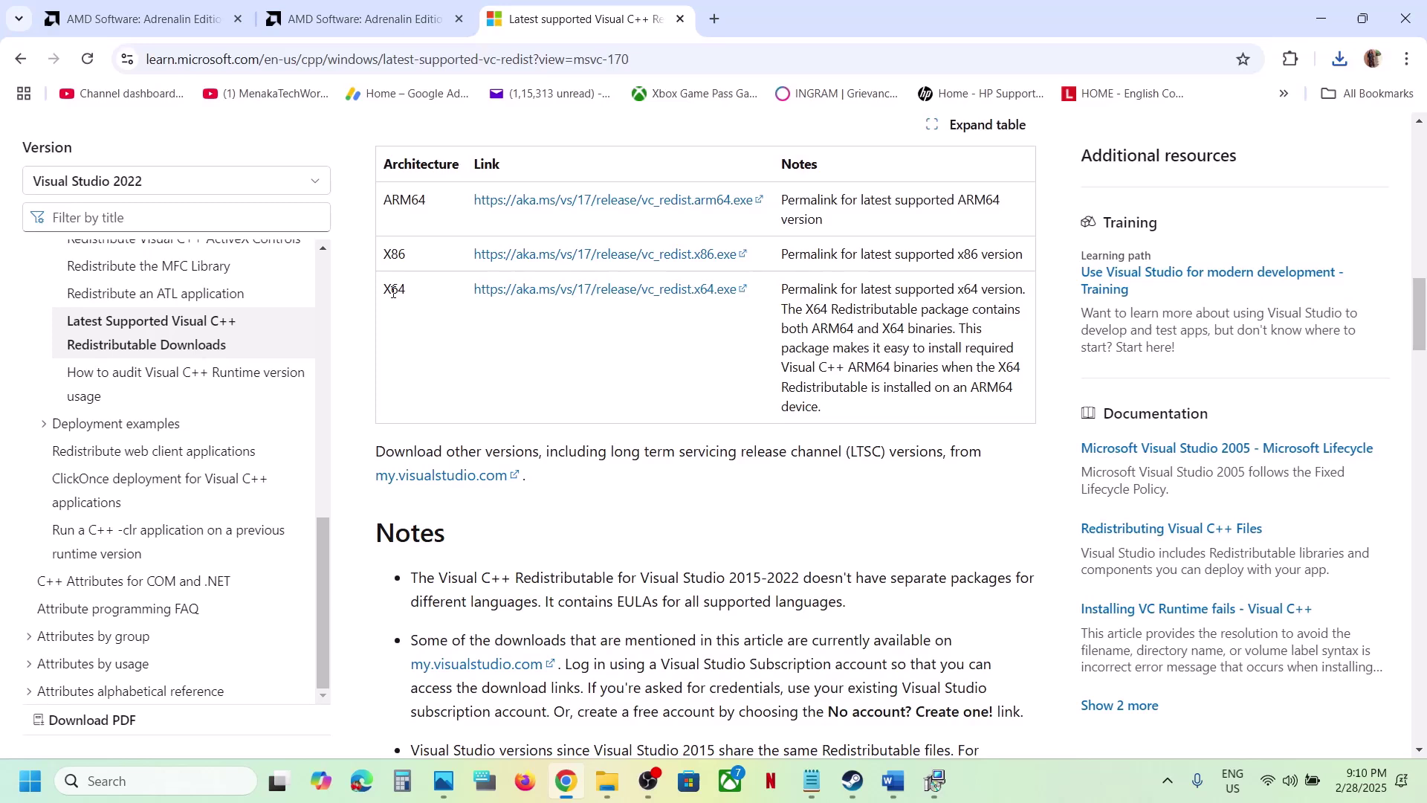
{"action": "left_click", "coordinate": [552, 296]}
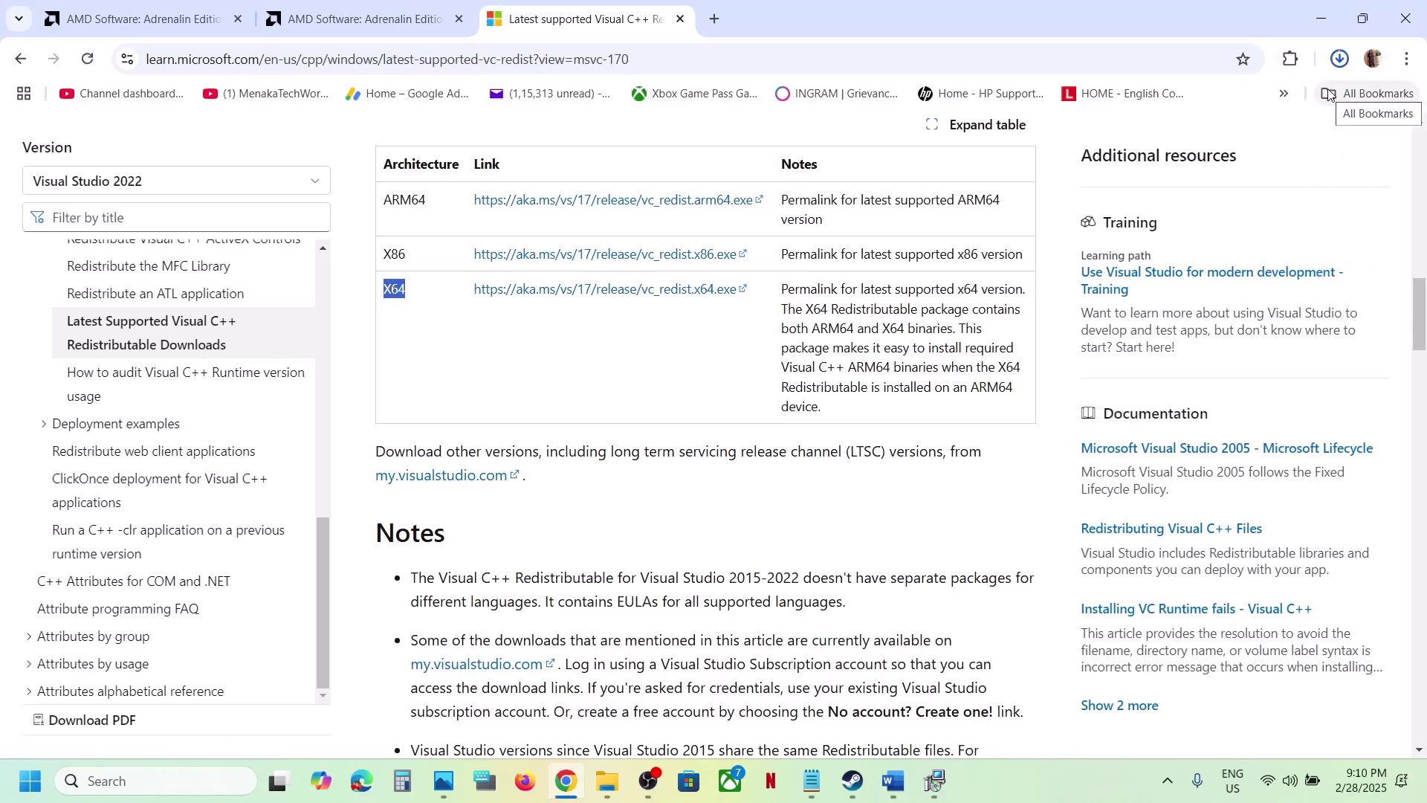
{"action": "left_click", "coordinate": [1339, 59]}
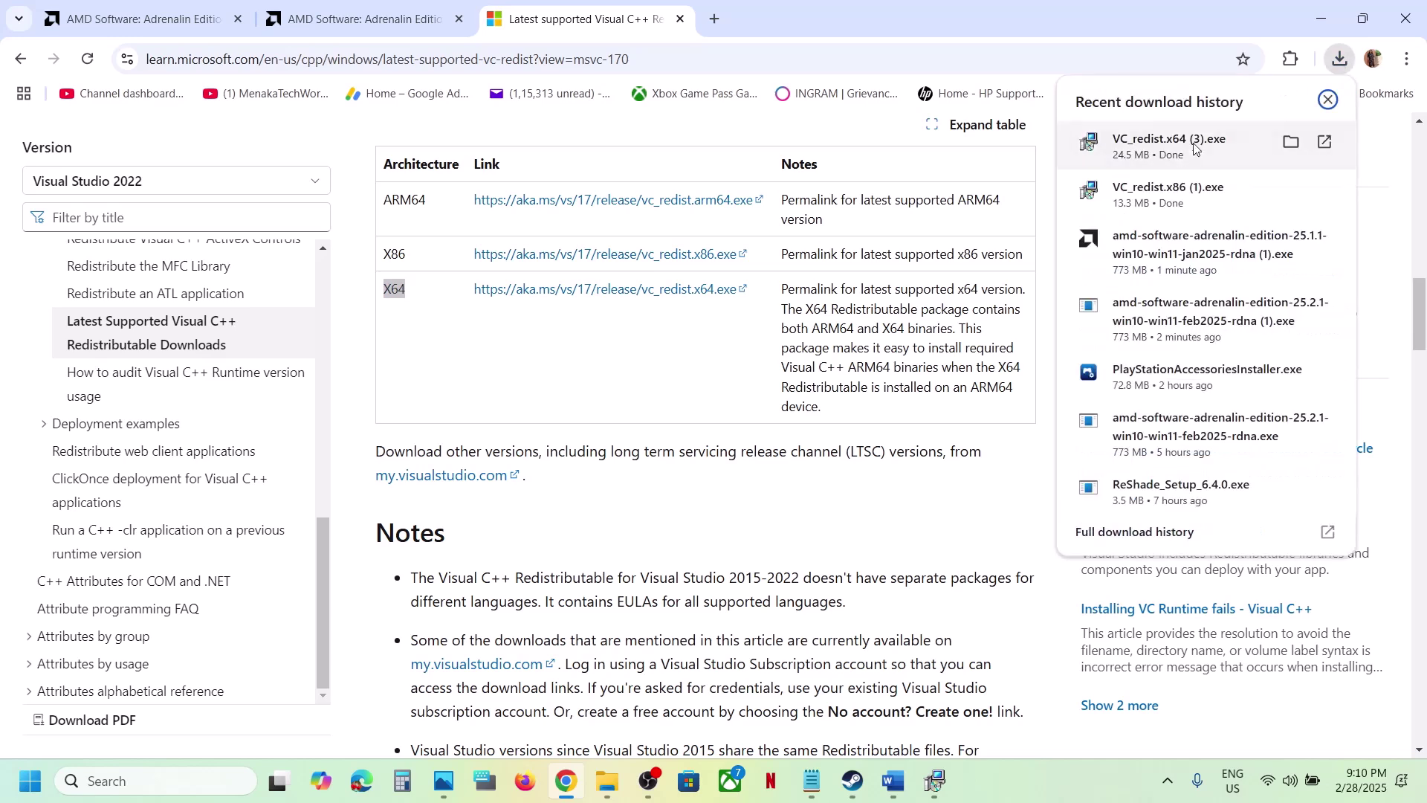
{"action": "left_click", "coordinate": [1178, 149]}
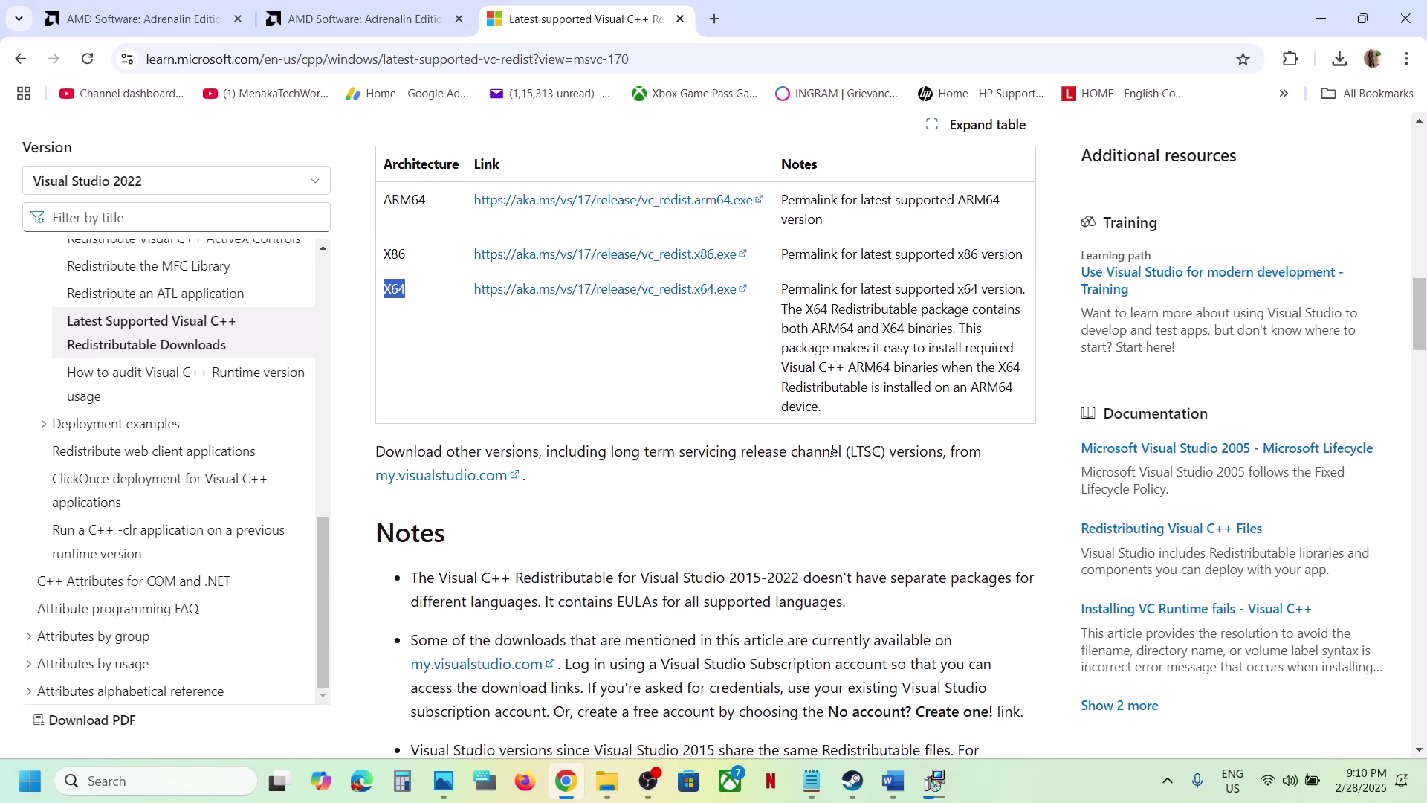
- Move the x86 setup window aside, launch the downloaded x64 redistributable installer again, and start its repair
{"action": "left_click", "coordinate": [932, 783]}
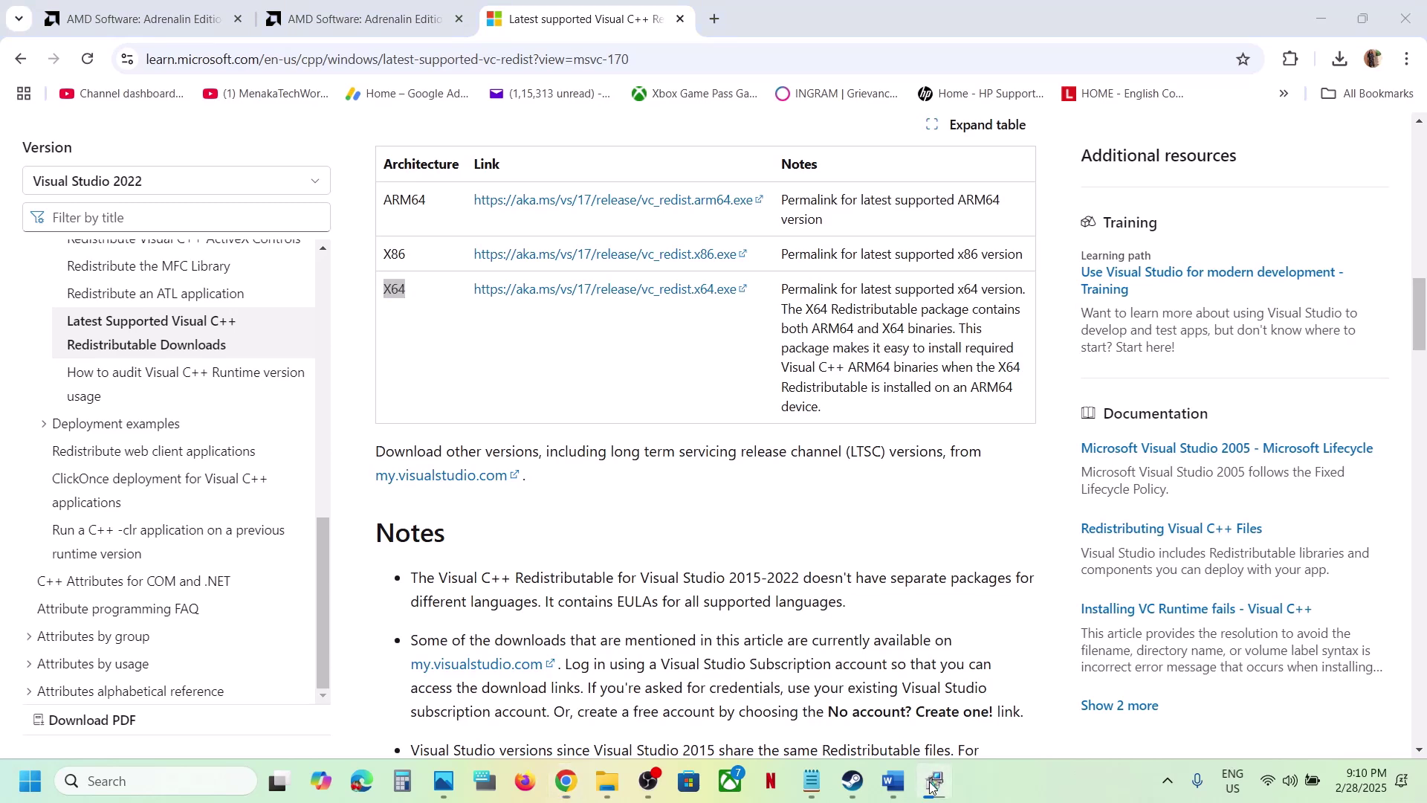
{"action": "left_click_drag", "start_coordinate": [760, 257], "coordinate": [888, 308]}
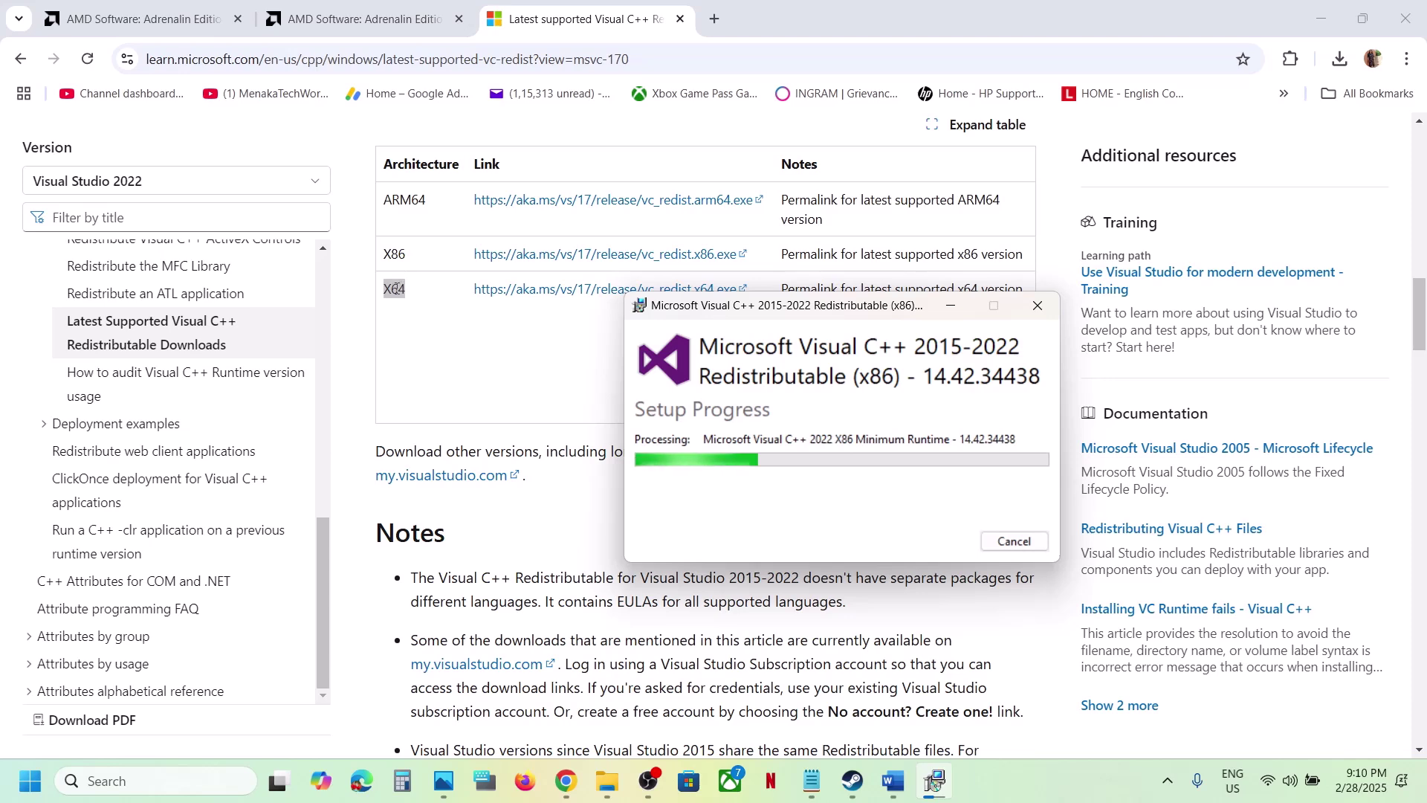
{"action": "left_click", "coordinate": [416, 320]}
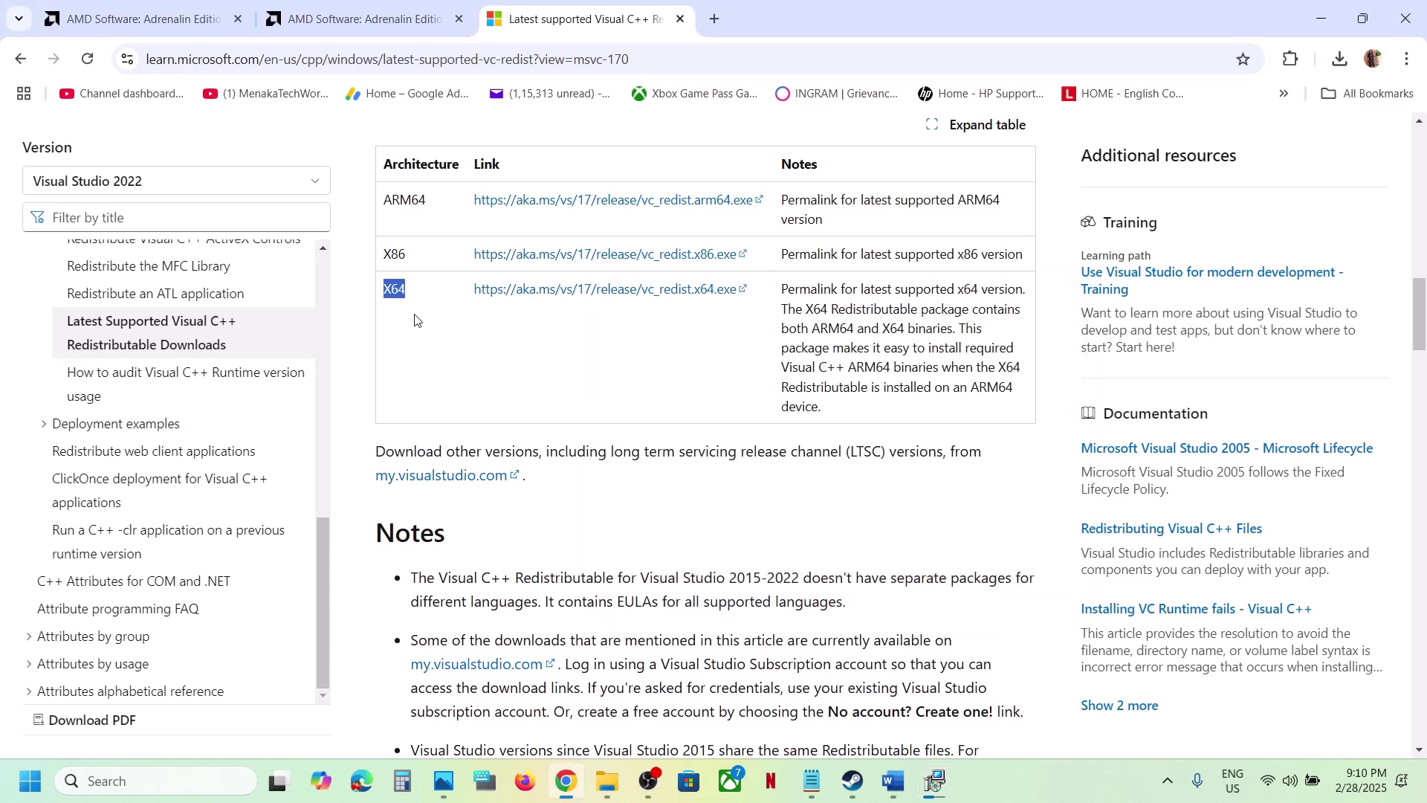
{"action": "left_click", "coordinate": [1338, 60]}
{"action": "left_click", "coordinate": [1168, 141]}
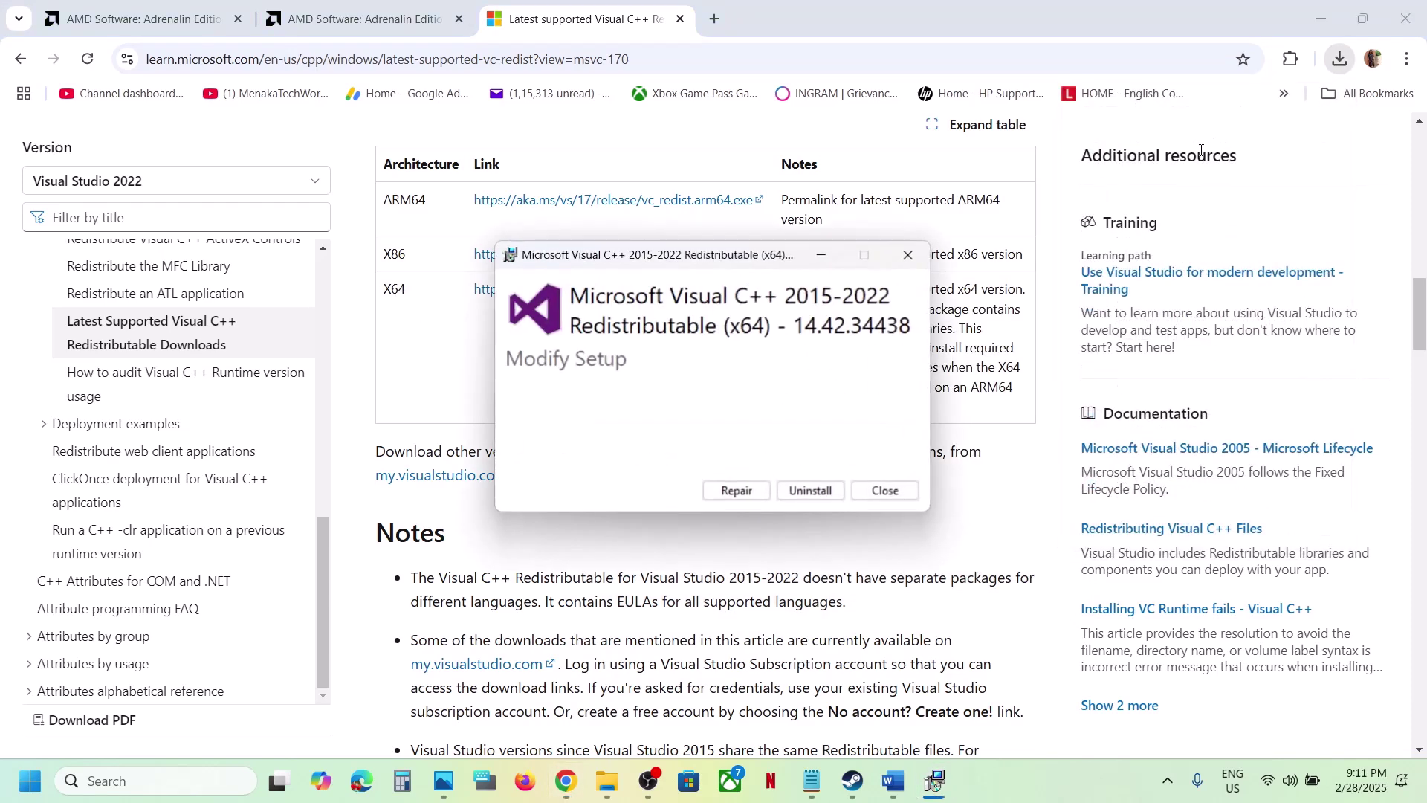
{"action": "left_click", "coordinate": [747, 492]}
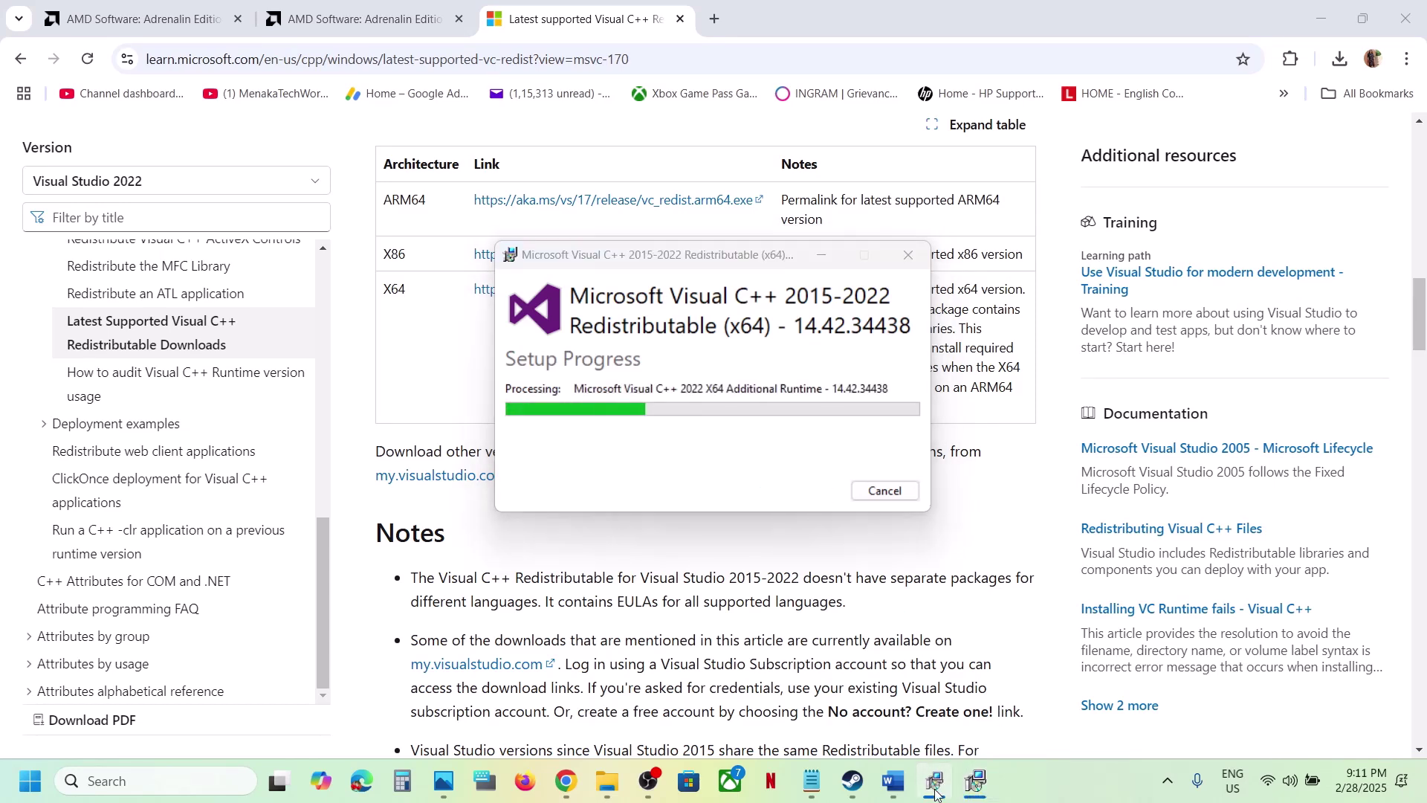
- Close the completed x64 and x86 redistributable setup windows, and bring up the Windows power options to show Restart
{"action": "left_click_drag", "start_coordinate": [745, 310], "coordinate": [1037, 320]}
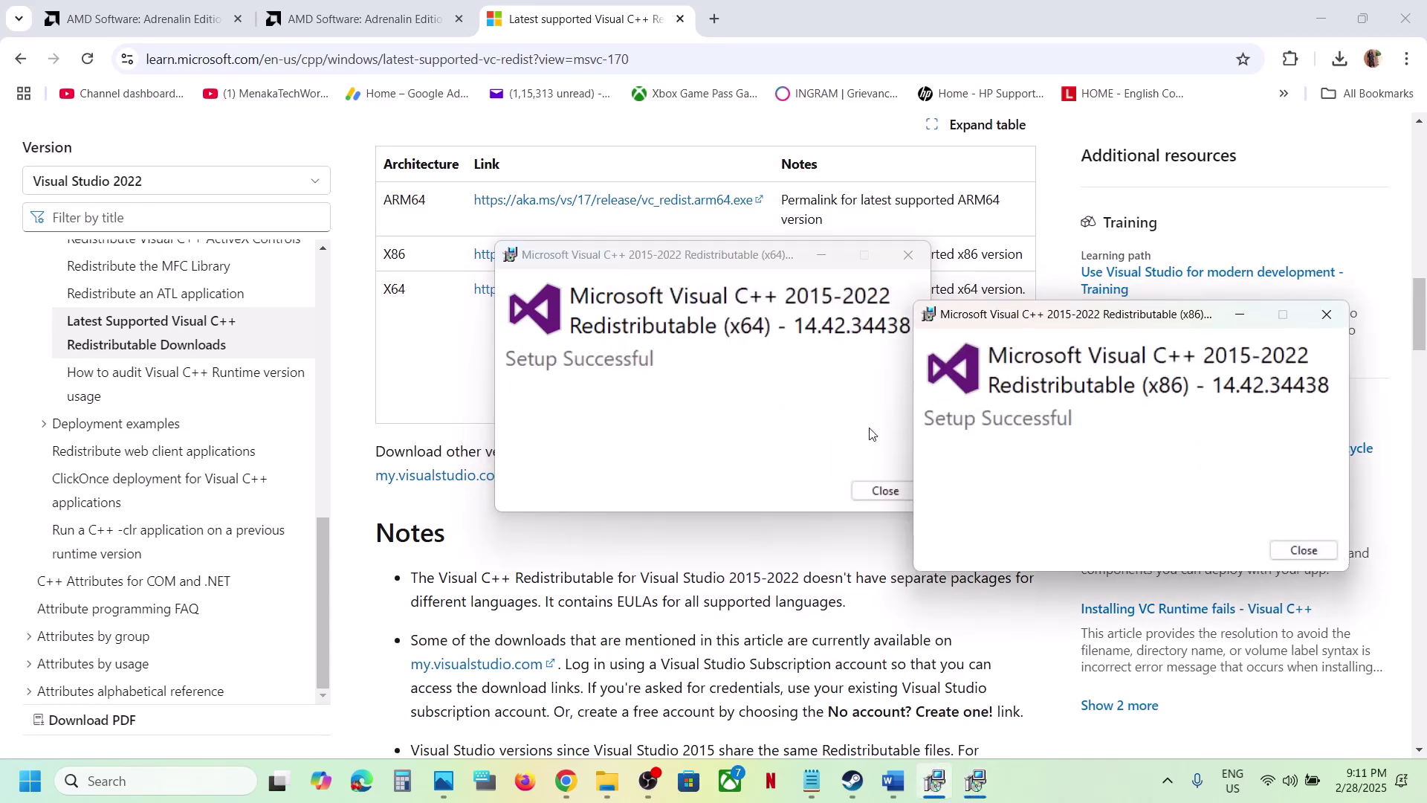
{"action": "left_click", "coordinate": [868, 498]}
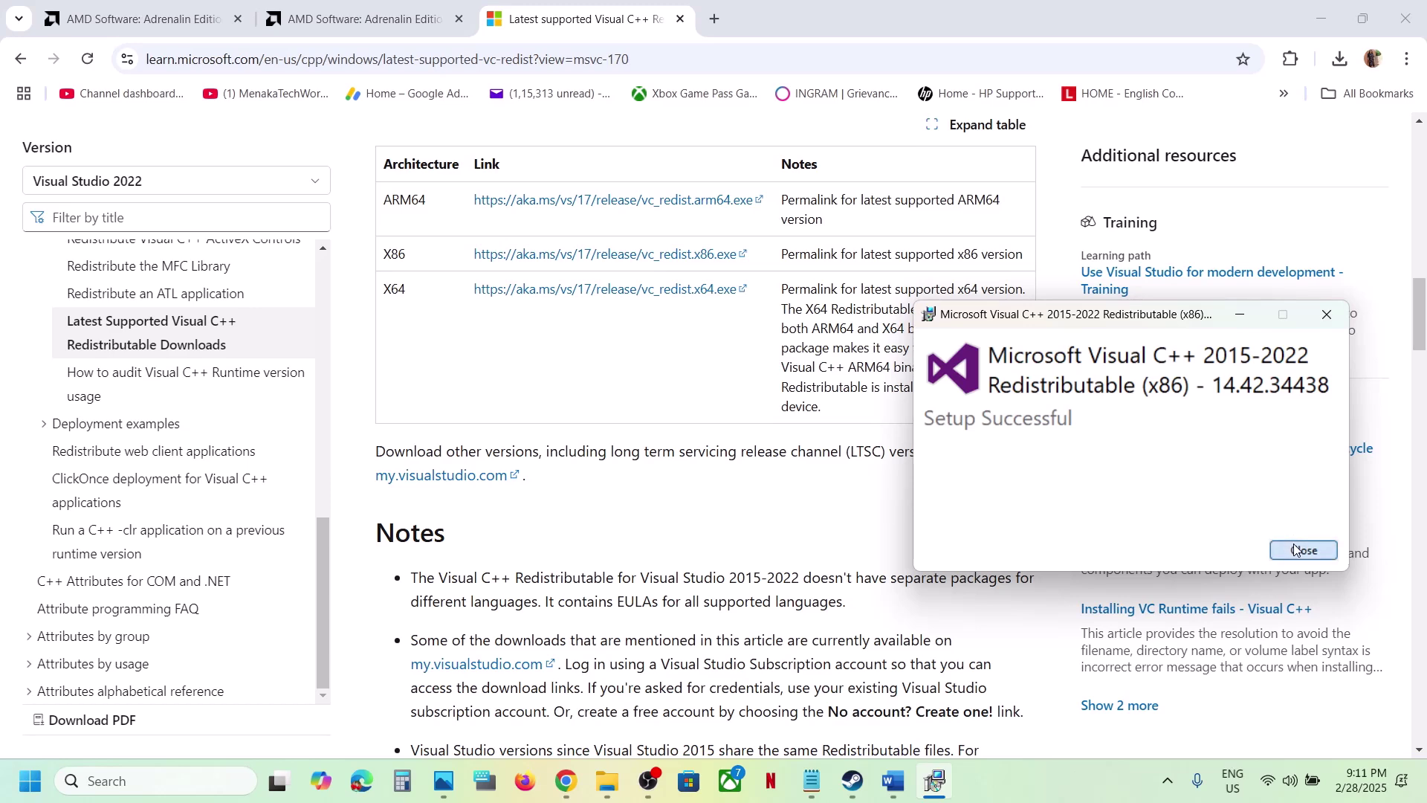
{"action": "left_click", "coordinate": [1303, 550]}
{"action": "left_click", "coordinate": [30, 780]}
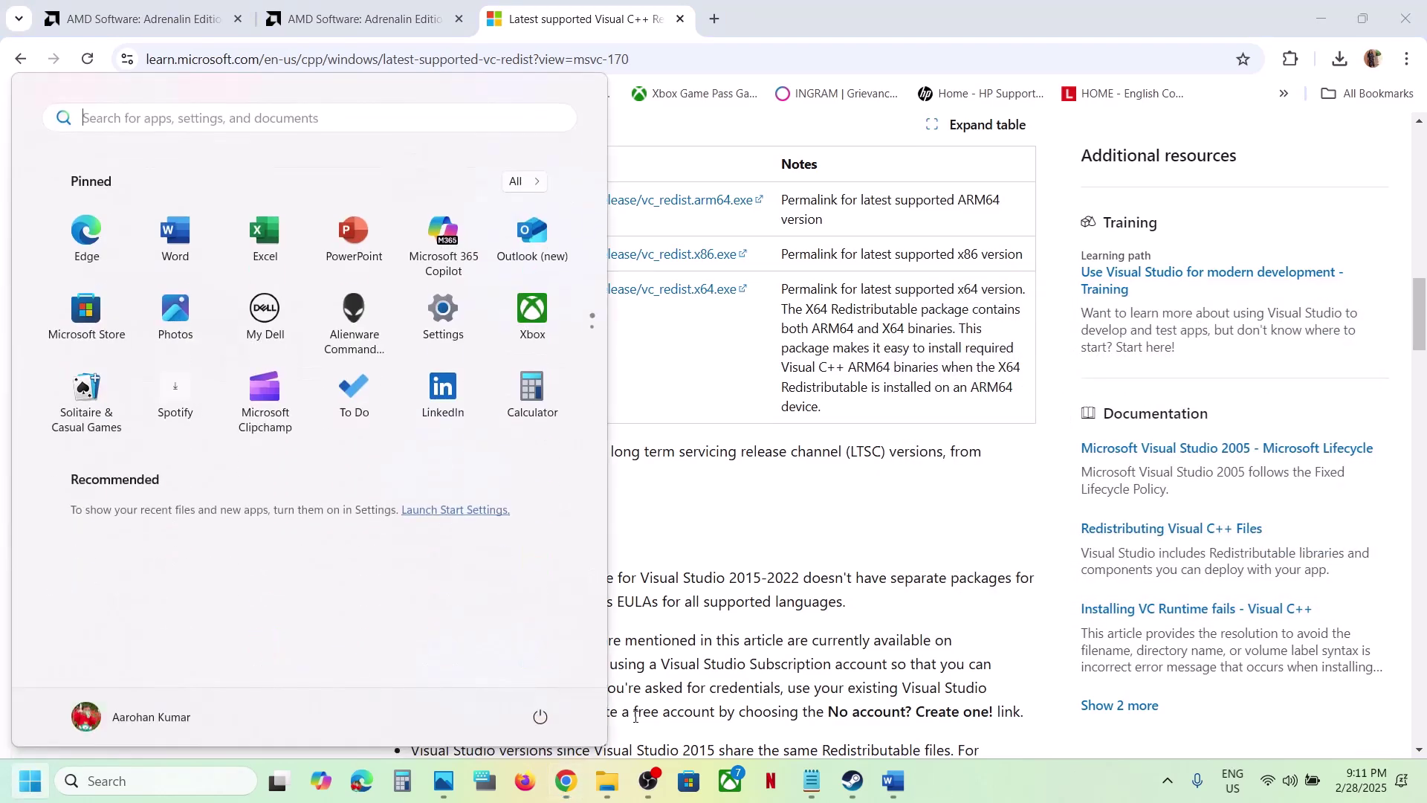
{"action": "left_click", "coordinate": [540, 716]}
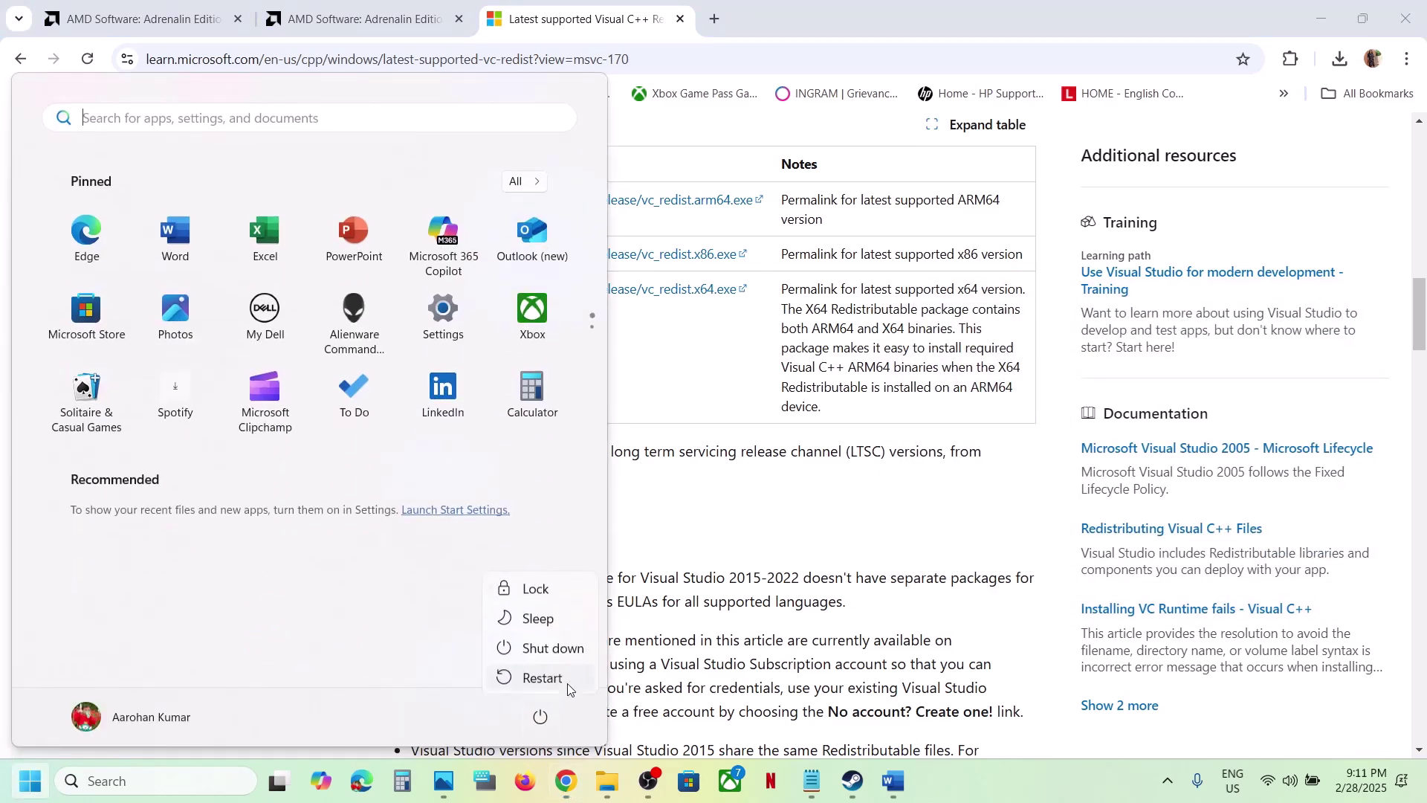
- Copy "MSI Afterburner" from step 17 of the Word document and use it in Windows search to open the application
{"action": "left_click", "coordinate": [853, 781]}
{"action": "left_click", "coordinate": [889, 780]}
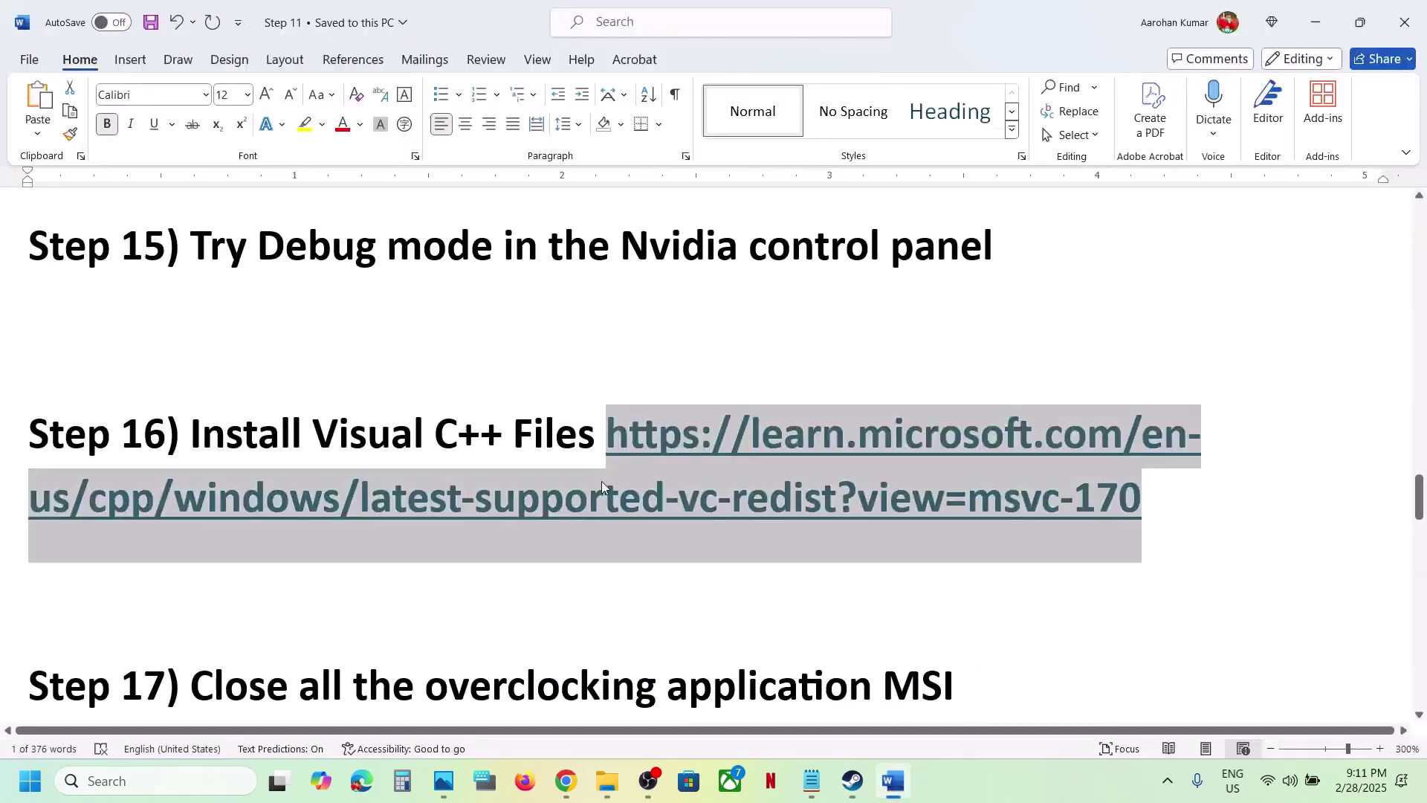
{"action": "scroll", "coordinate": [487, 481], "scroll_direction": "down", "scroll_amount": 3}
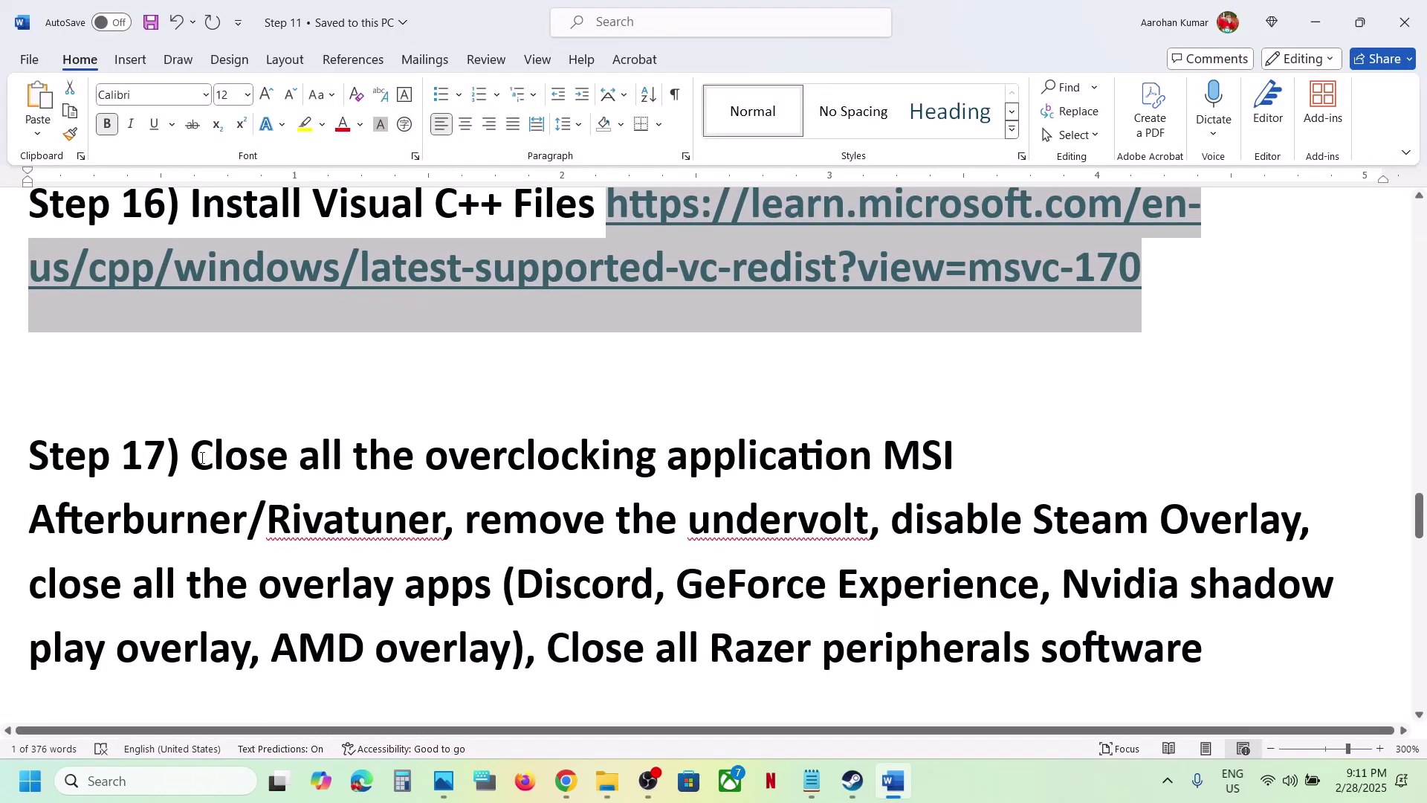
{"action": "left_click_drag", "start_coordinate": [202, 458], "coordinate": [244, 520]}
{"action": "left_click", "coordinate": [889, 455]}
{"action": "key", "text": "ctrl+c"}
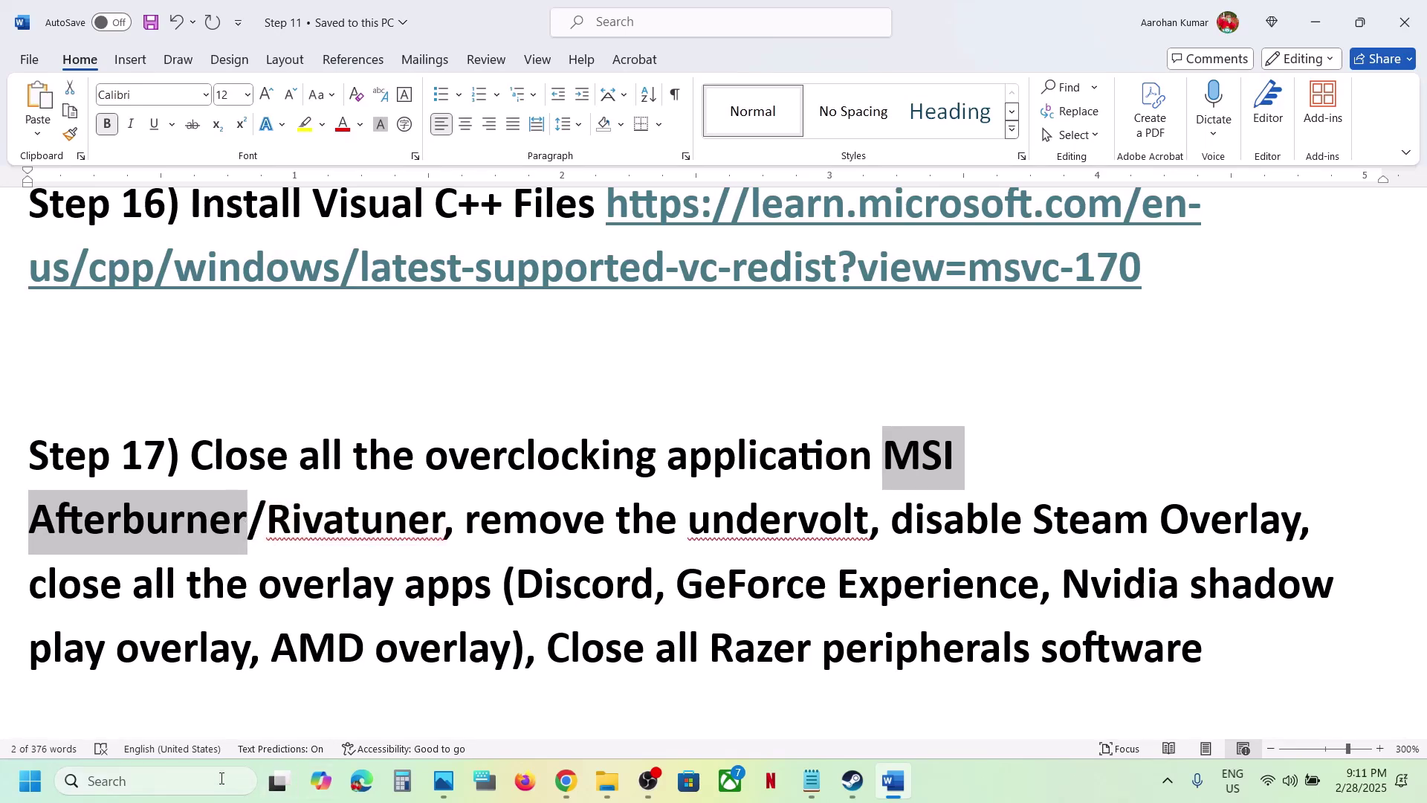
{"action": "left_click", "coordinate": [219, 779]}
{"action": "key", "text": "ctrl+v"}
{"action": "left_click", "coordinate": [307, 197]}
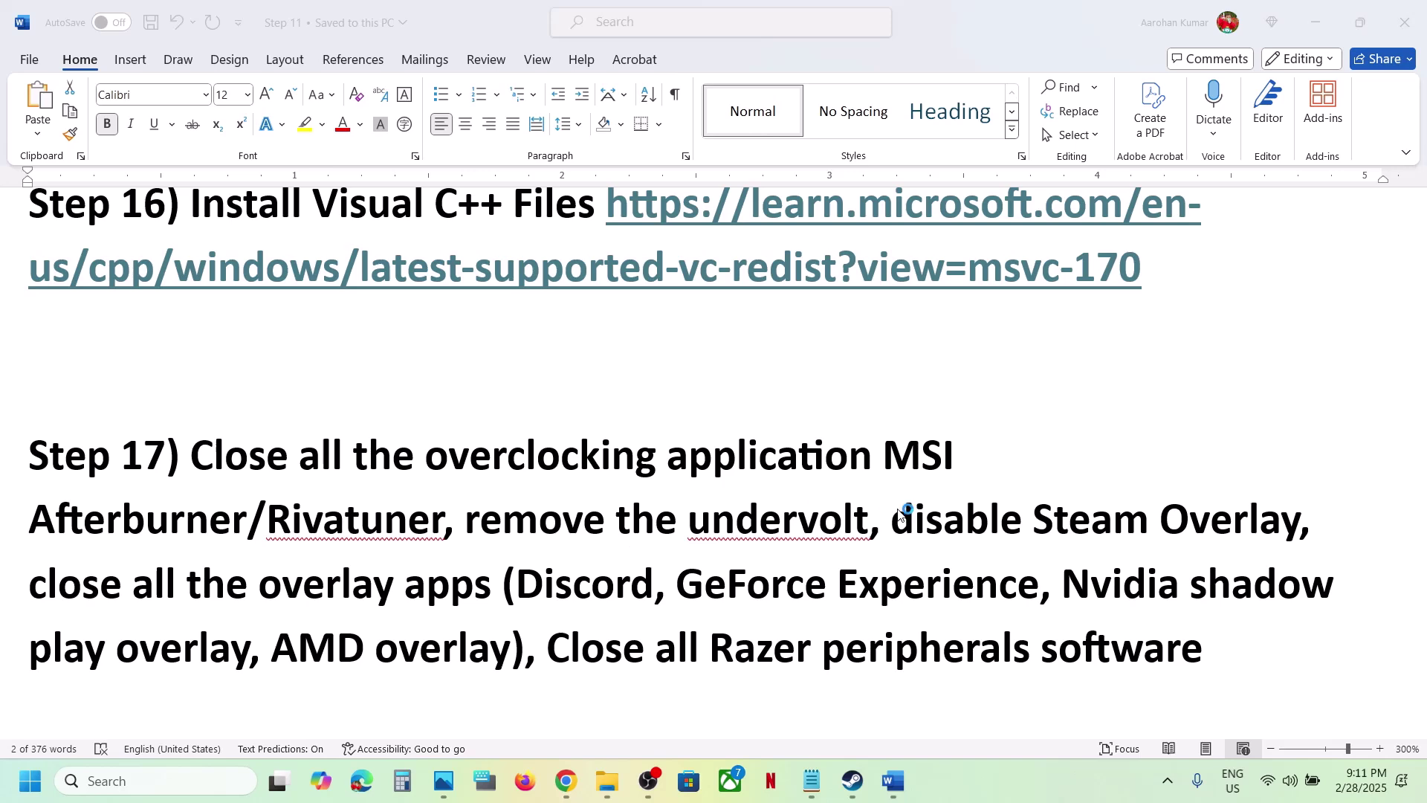
- Search Windows for "riva" to look up RivaTuner Statistics Server, and dismiss the search results
{"action": "left_click", "coordinate": [135, 784]}
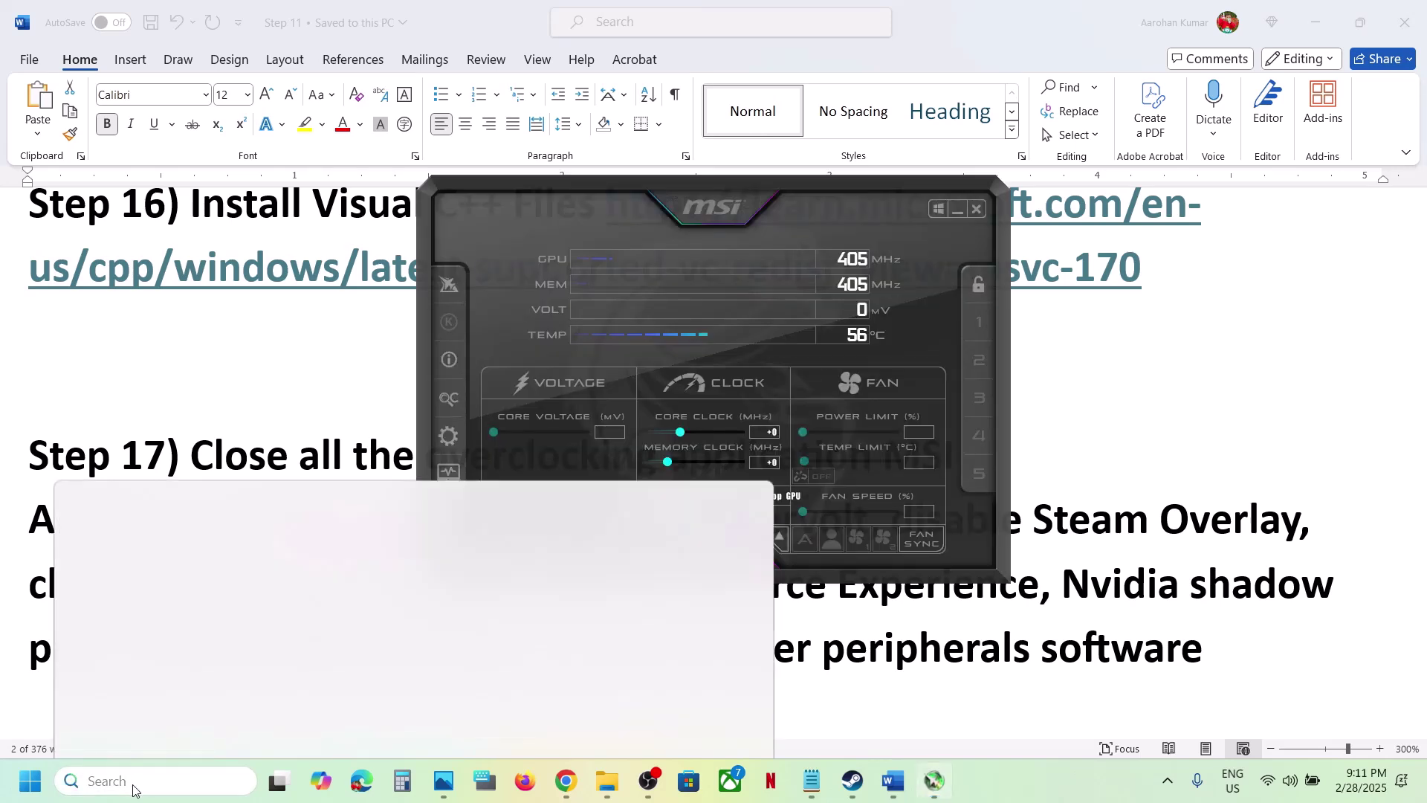
{"action": "type", "text": "riva"}
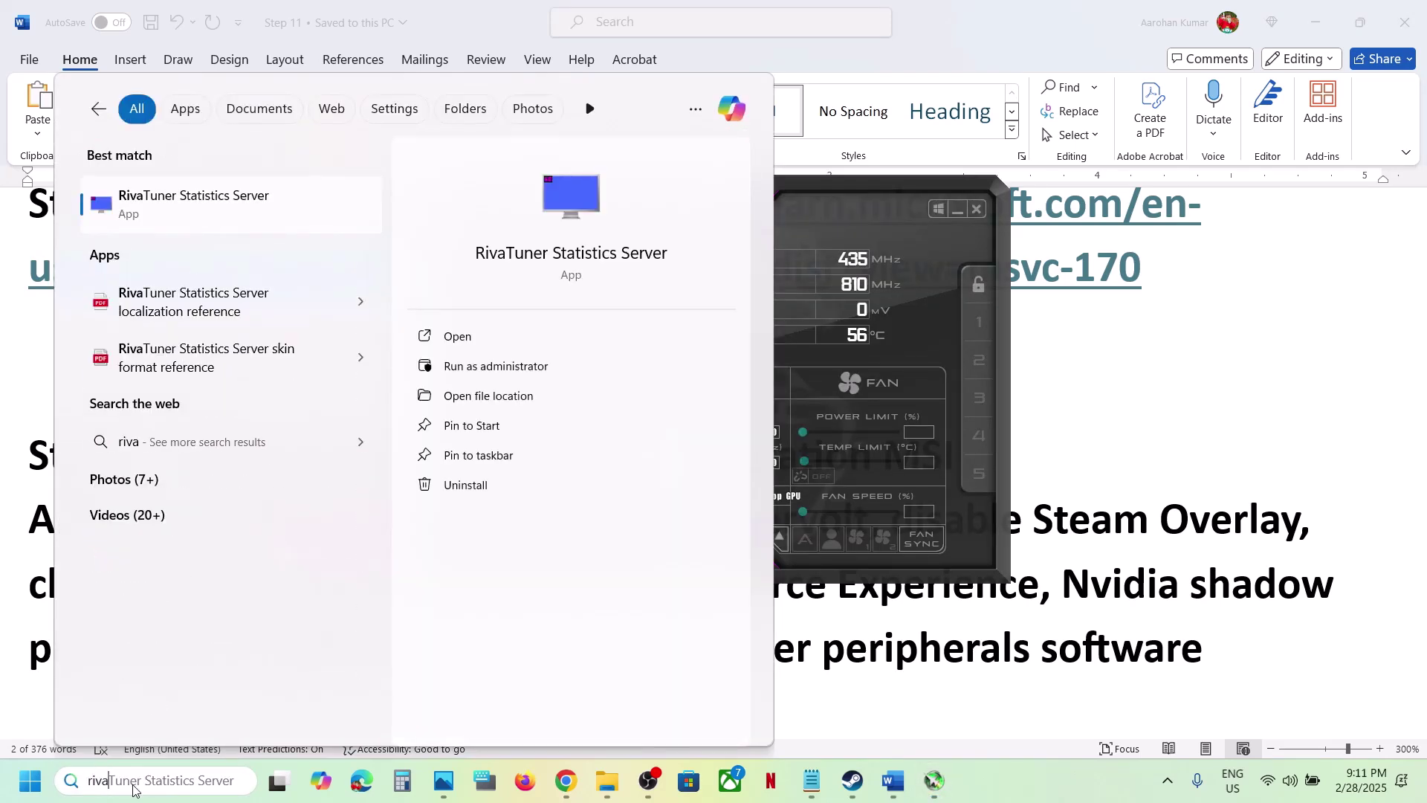
{"action": "key", "text": "Escape"}
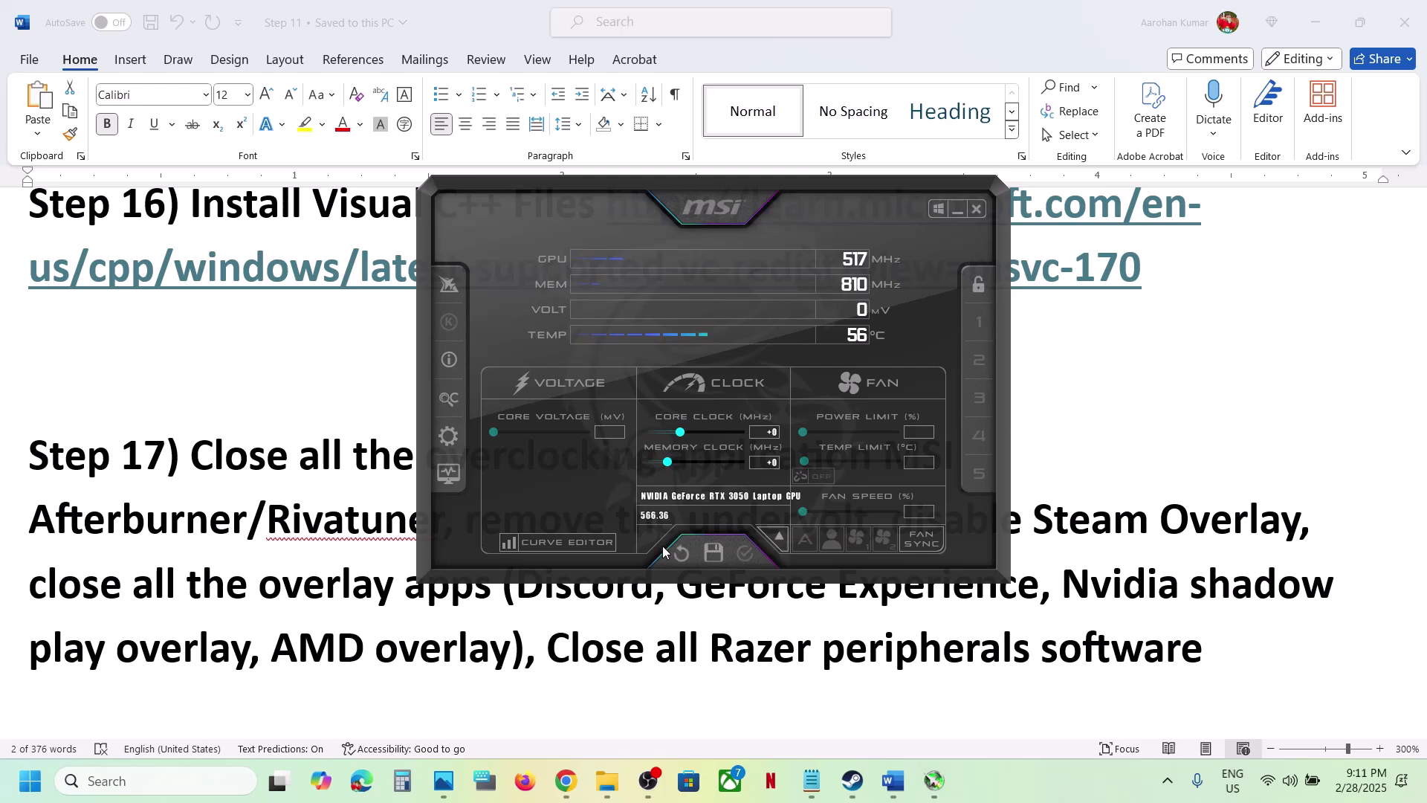
- Hide the MSI Afterburner window, and close both MSI Afterburner and RivaTuner Statistics Server running in the background
{"action": "left_click", "coordinate": [942, 210]}
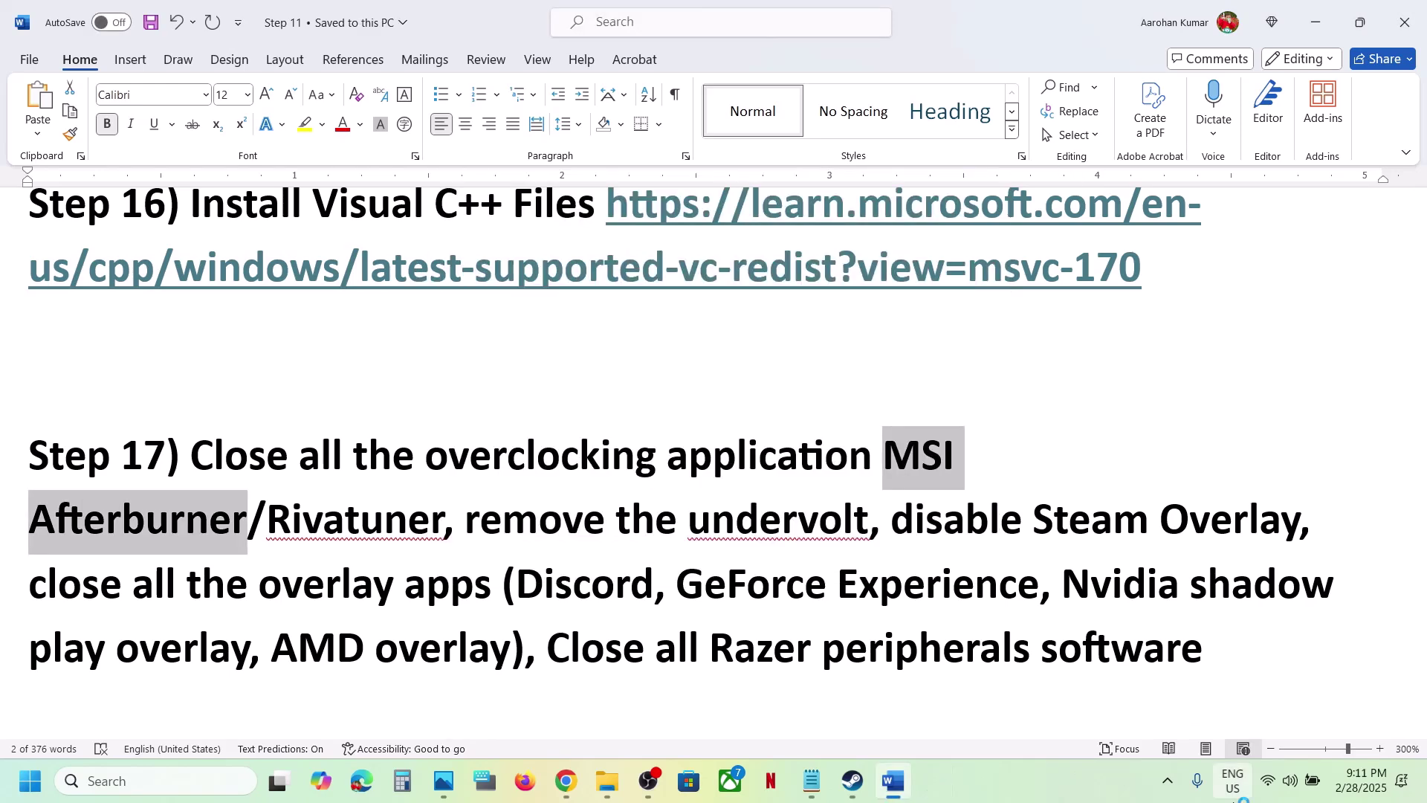
{"action": "left_click", "coordinate": [1169, 789]}
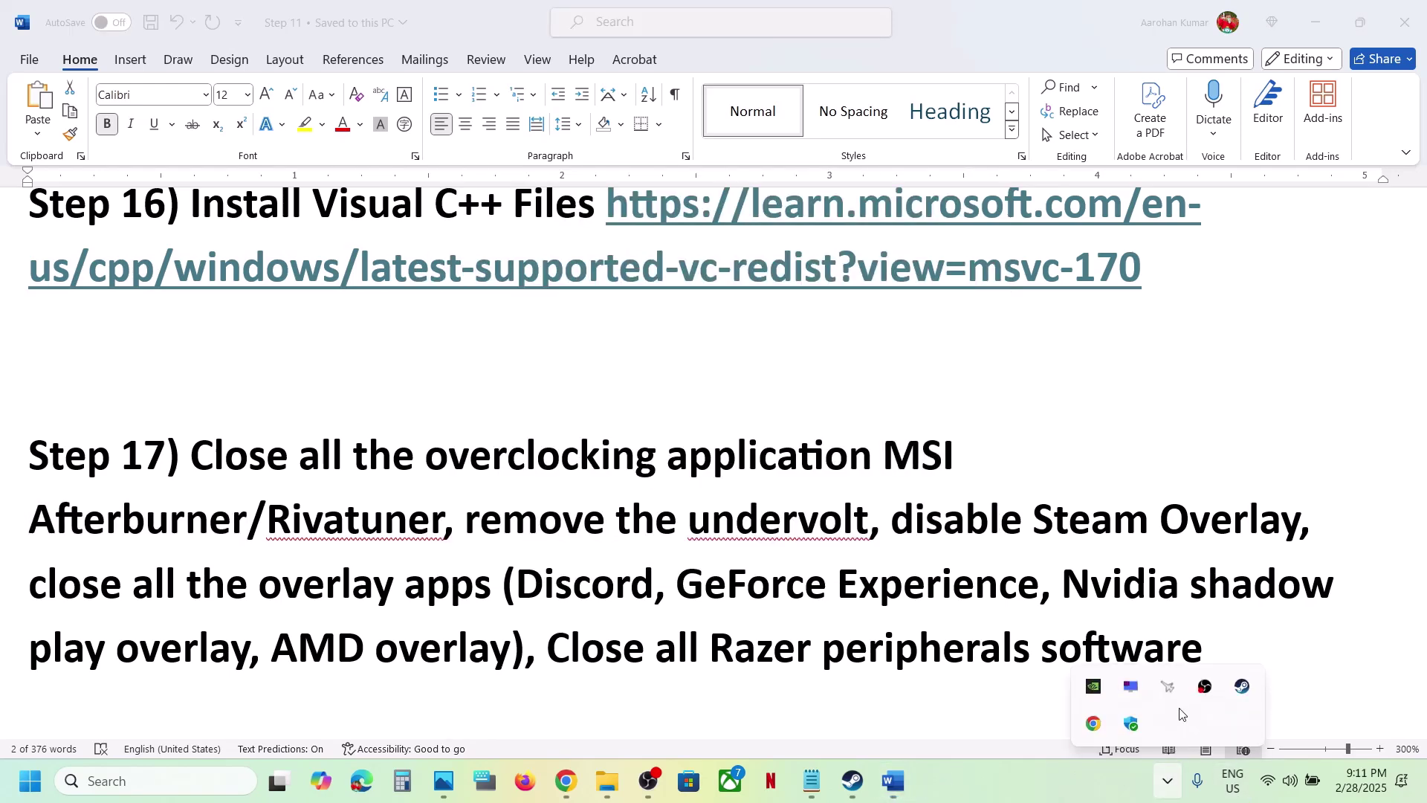
{"action": "right_click", "coordinate": [1169, 687]}
{"action": "left_click", "coordinate": [1207, 682]}
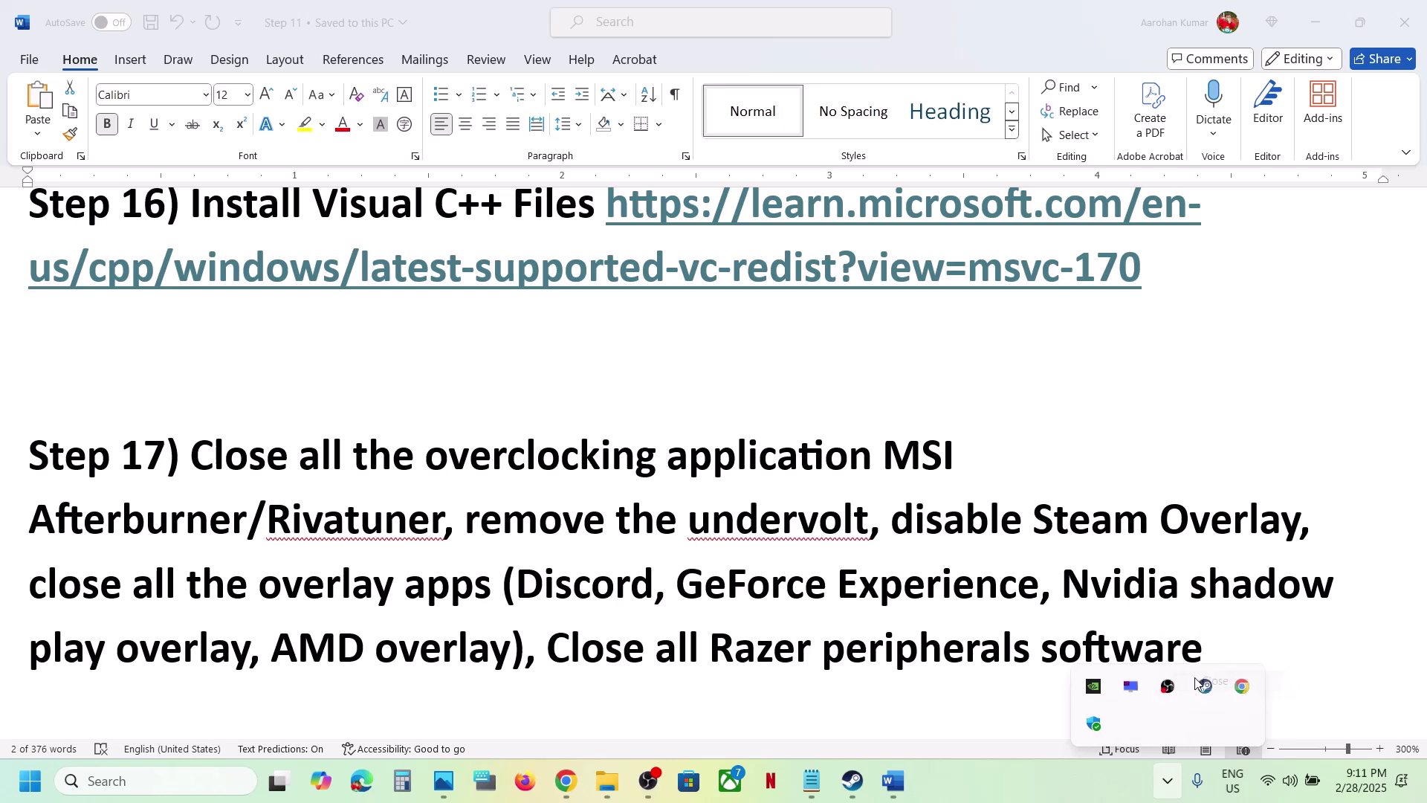
{"action": "right_click", "coordinate": [1169, 689]}
{"action": "left_click", "coordinate": [1174, 728]}
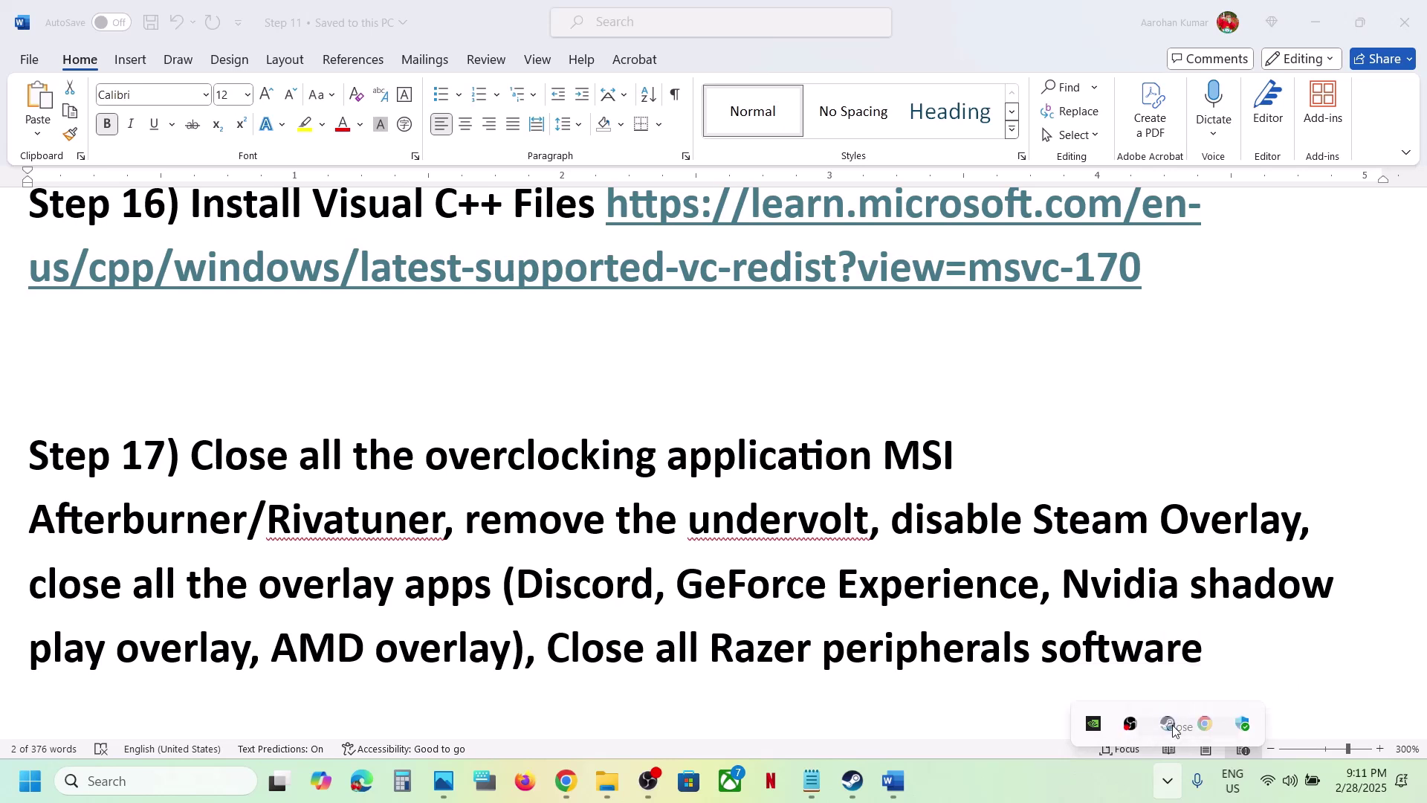
- Highlight "remove the undervolt" and "disable Steam Overlay" in turn in step 17 of the Word document
{"action": "left_click_drag", "start_coordinate": [289, 468], "coordinate": [568, 514]}
{"action": "left_click", "coordinate": [568, 514]}
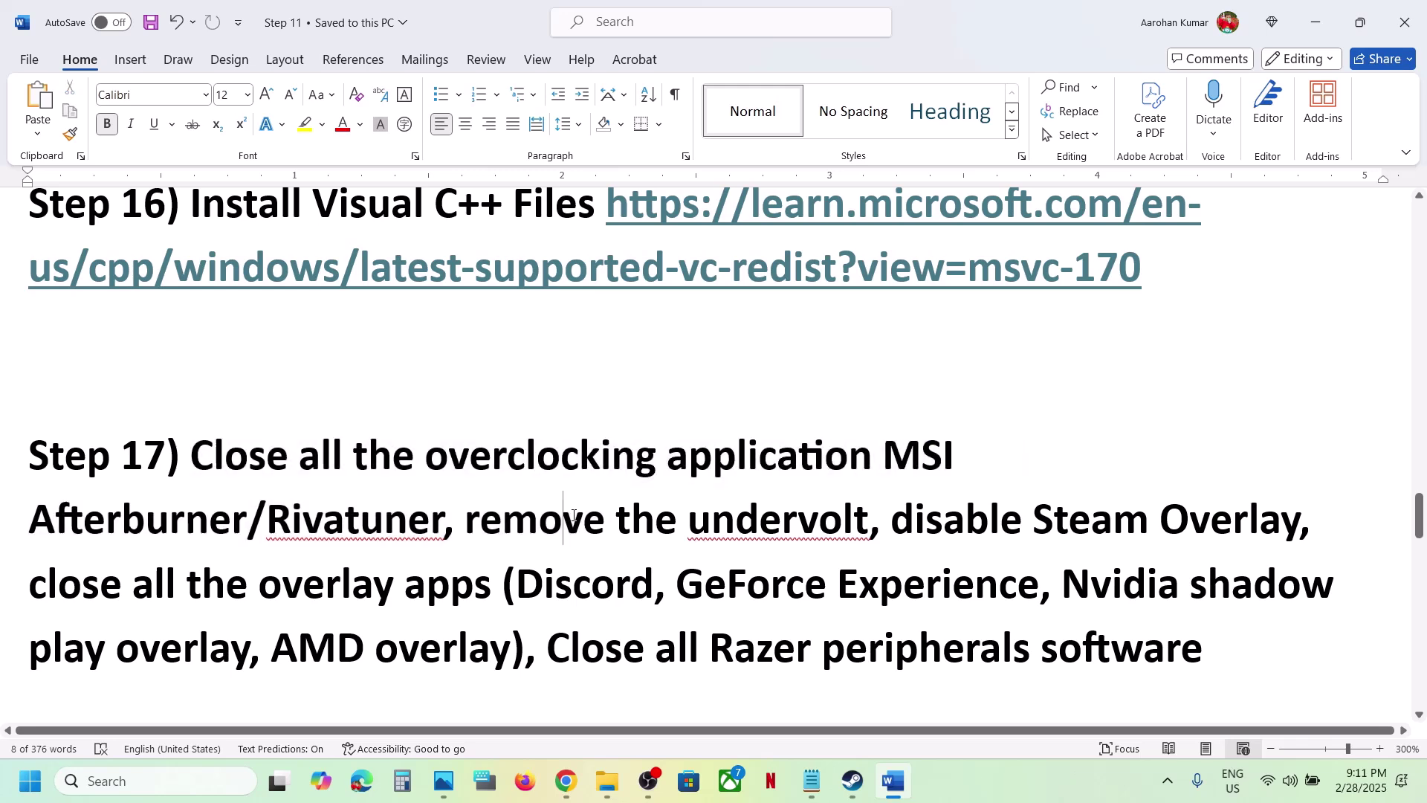
{"action": "left_click", "coordinate": [837, 529], "text": "shift"}
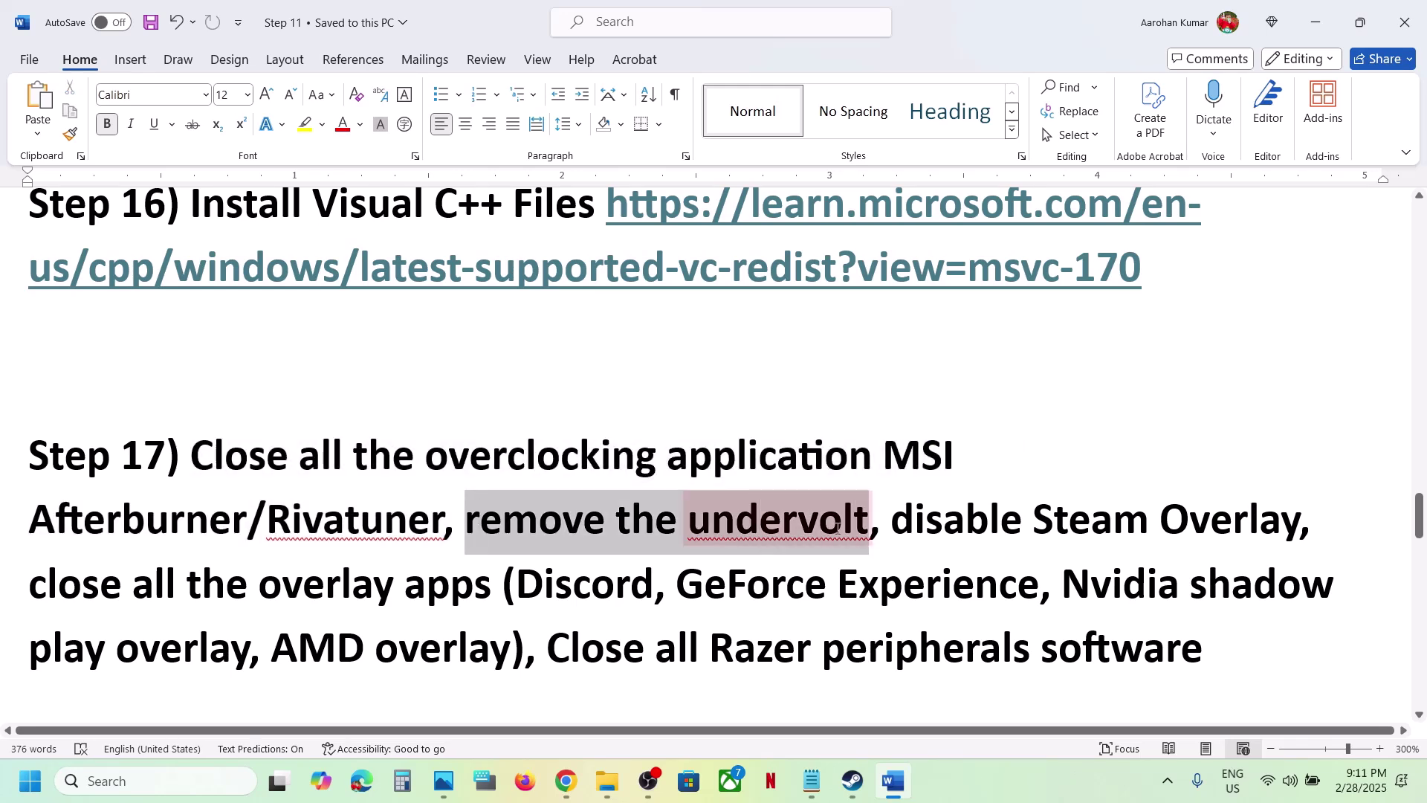
{"action": "left_click_drag", "start_coordinate": [894, 522], "coordinate": [1265, 514]}
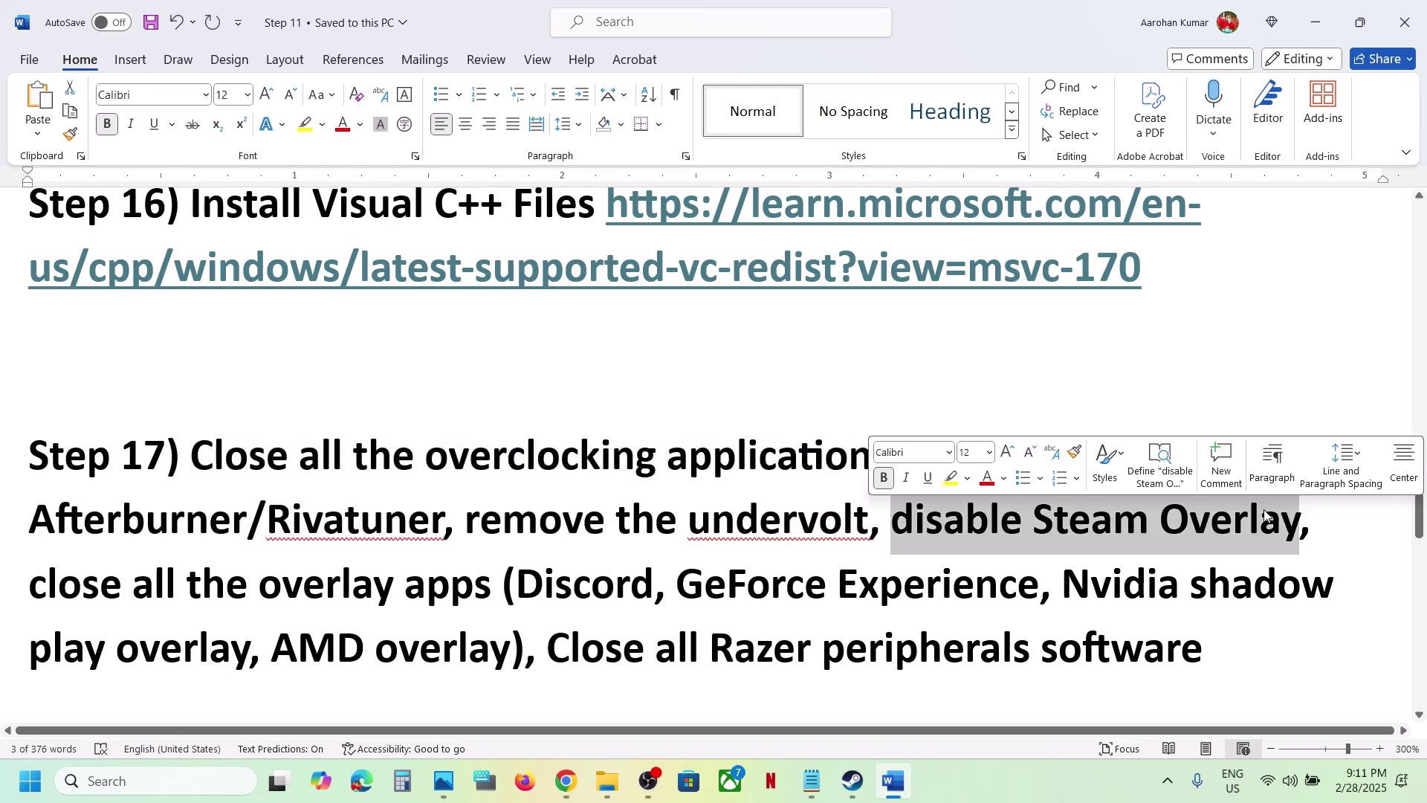
- In Steam, disable the in-game Steam Overlay in the properties of Monster Hunter Wilds, and return to the Word document
{"action": "left_click", "coordinate": [852, 780]}
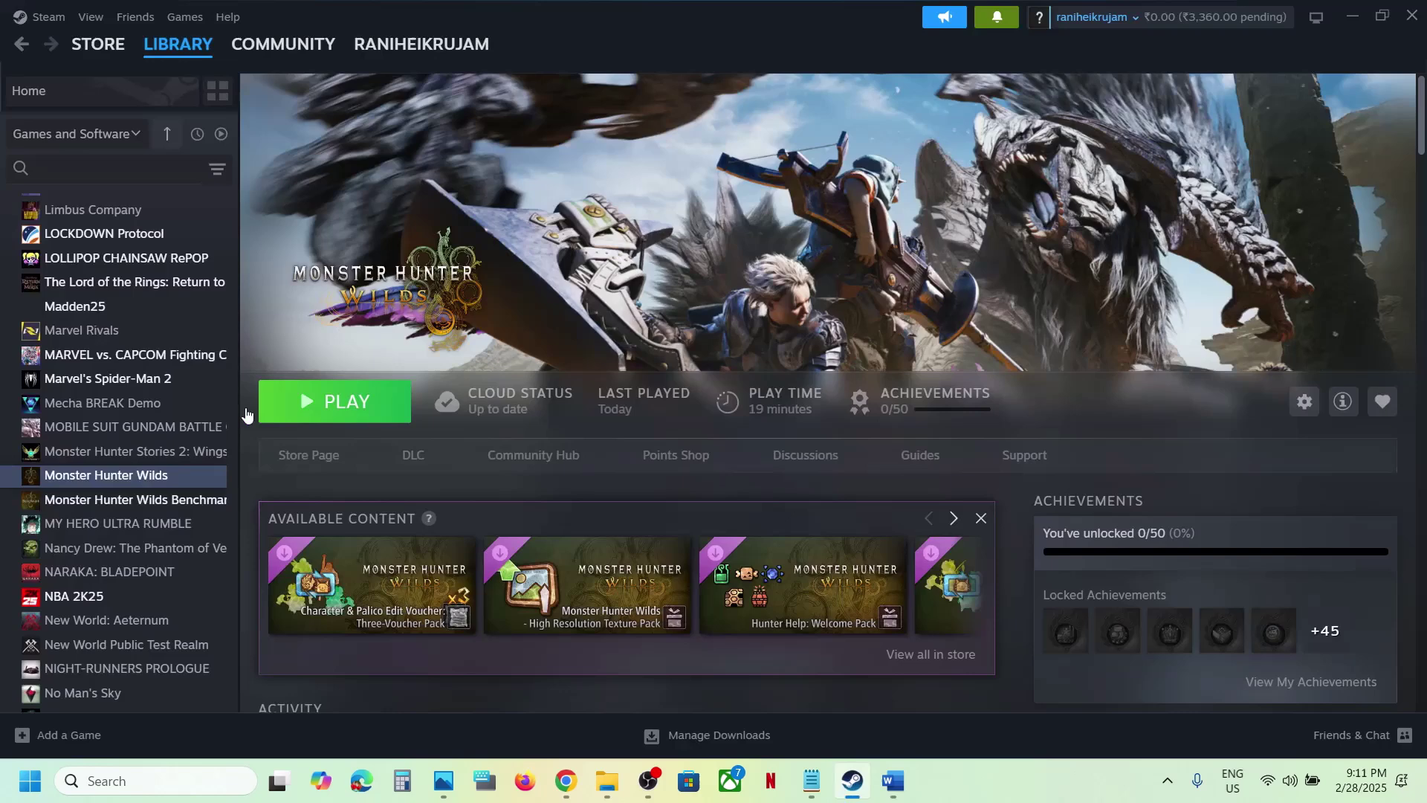
{"action": "right_click", "coordinate": [92, 491]}
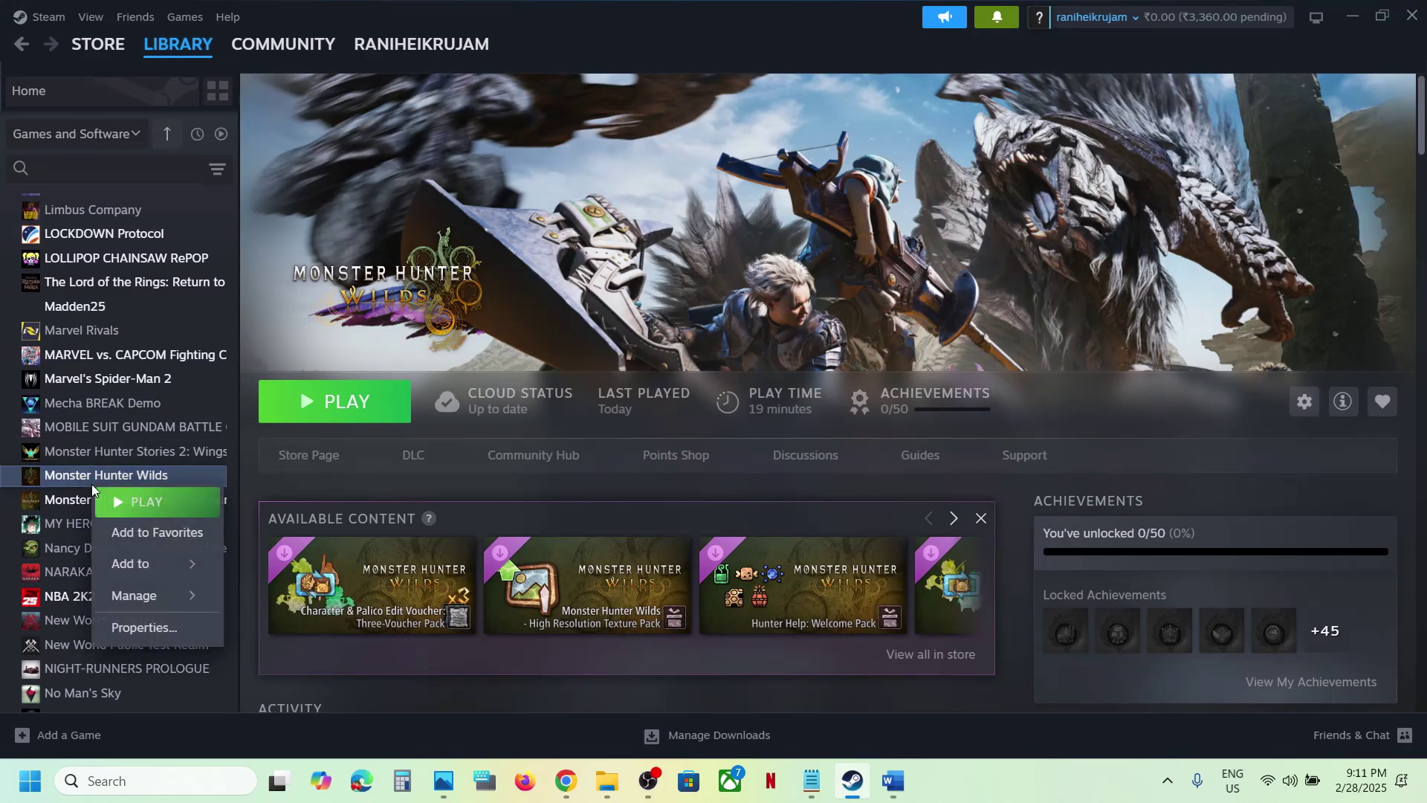
{"action": "left_click", "coordinate": [192, 630]}
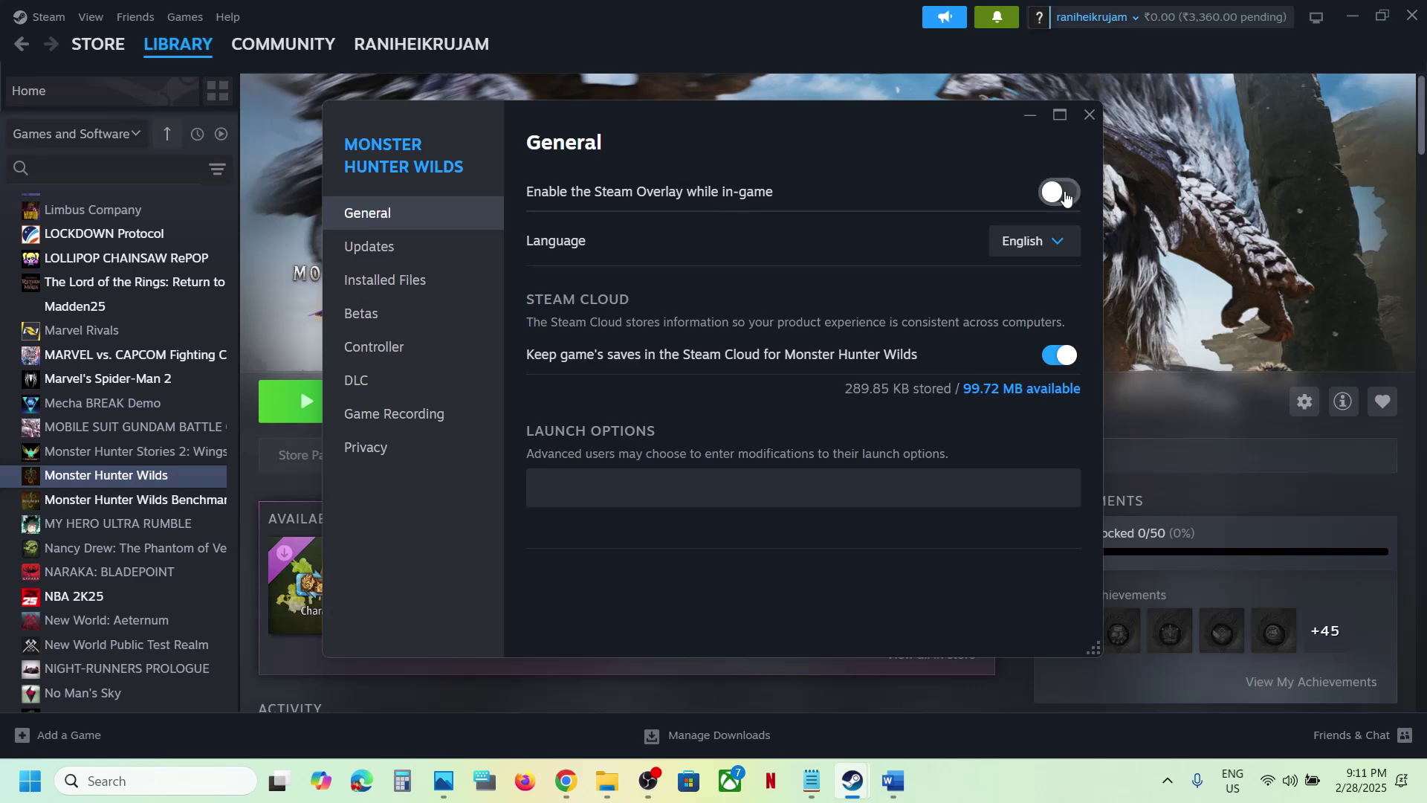
{"action": "left_click", "coordinate": [1090, 114]}
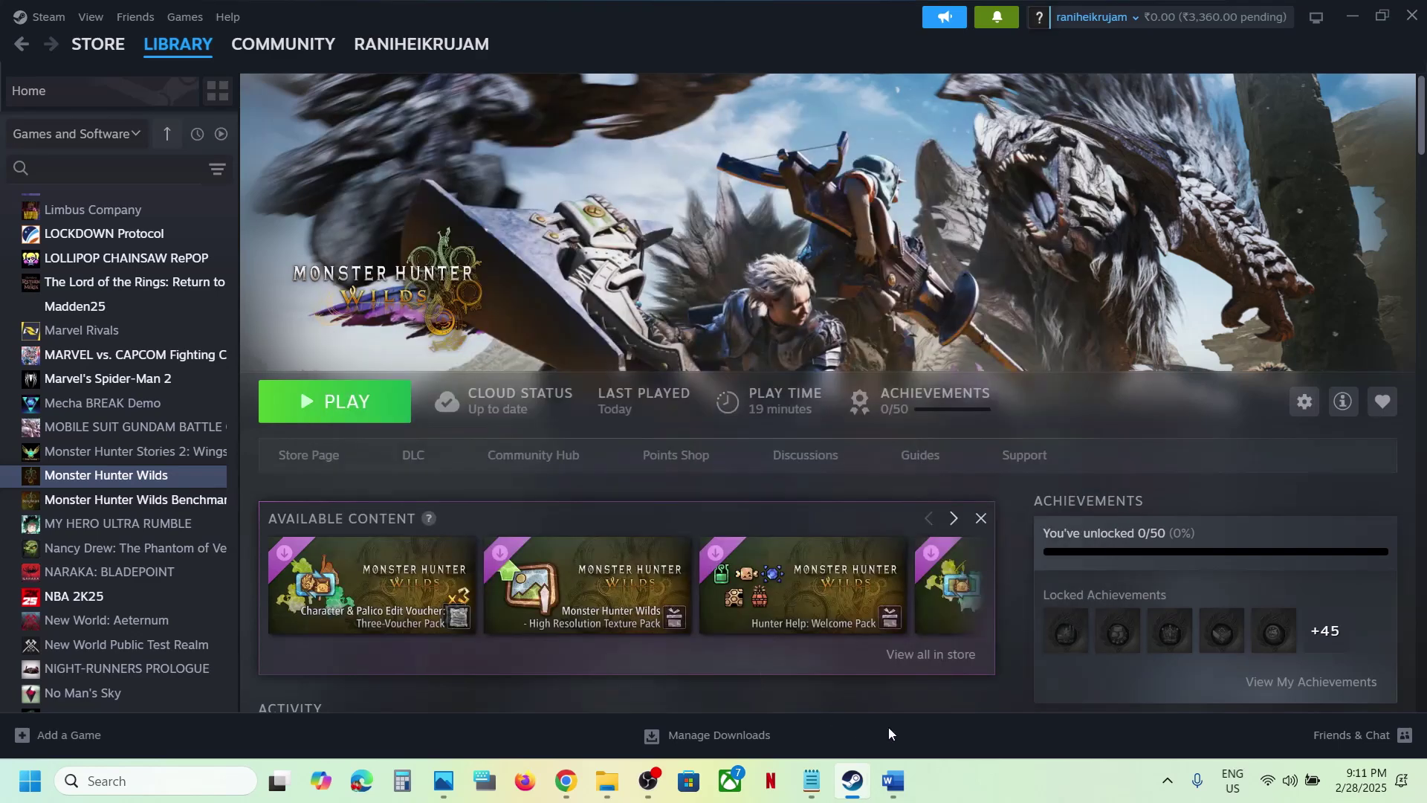
{"action": "left_click", "coordinate": [892, 782]}
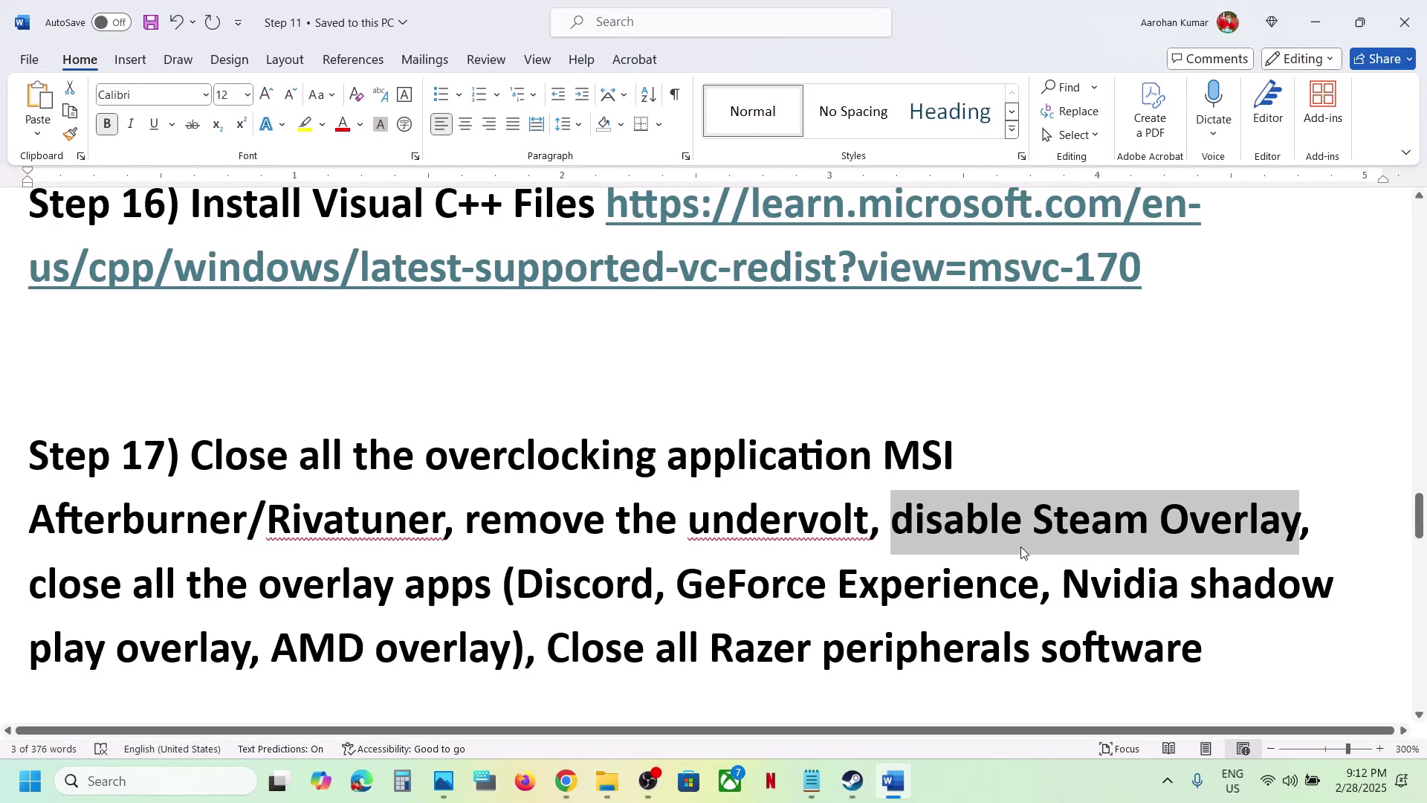
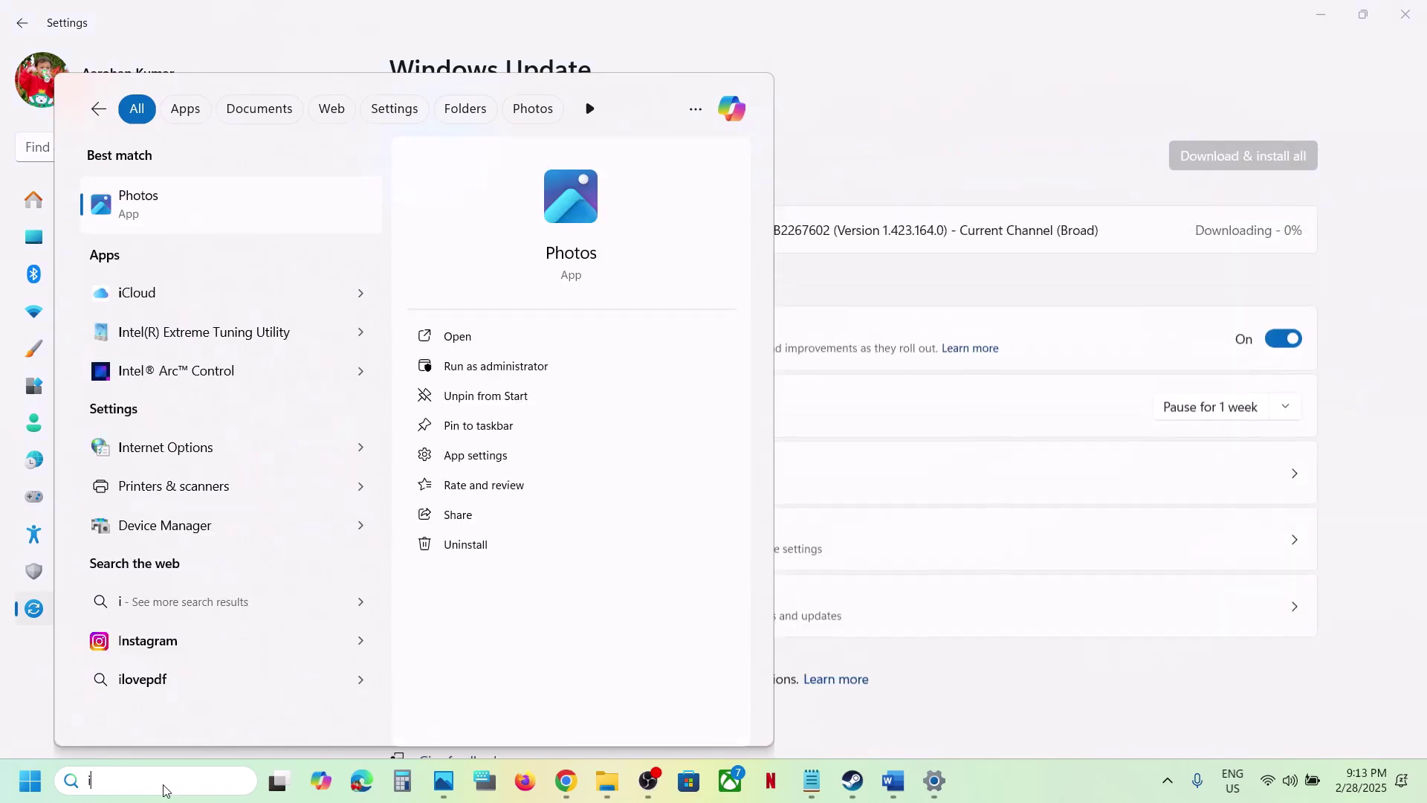
{"action": "type", "text": "nver"}
{"action": "key", "text": "BackSpace"}
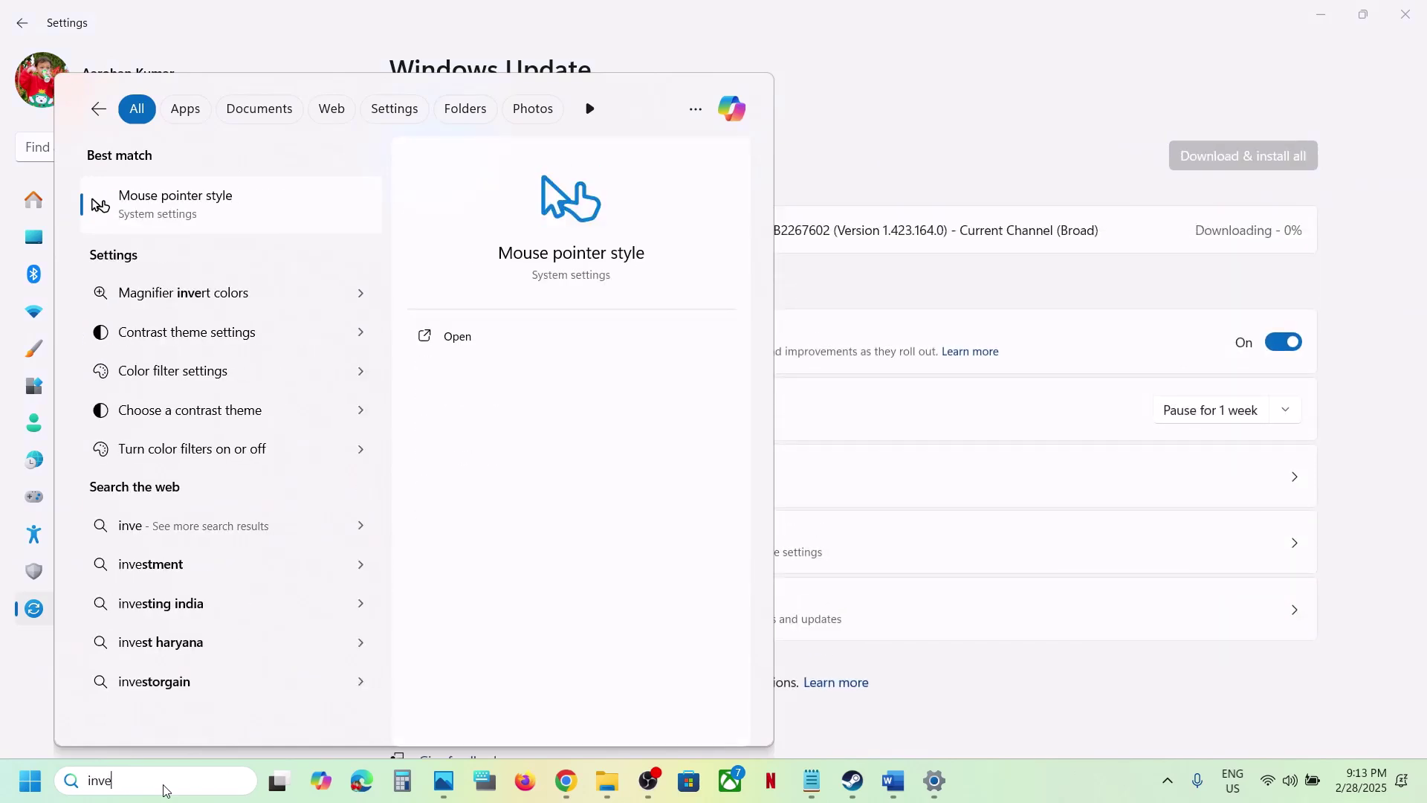
{"action": "type", "text": "winver"}
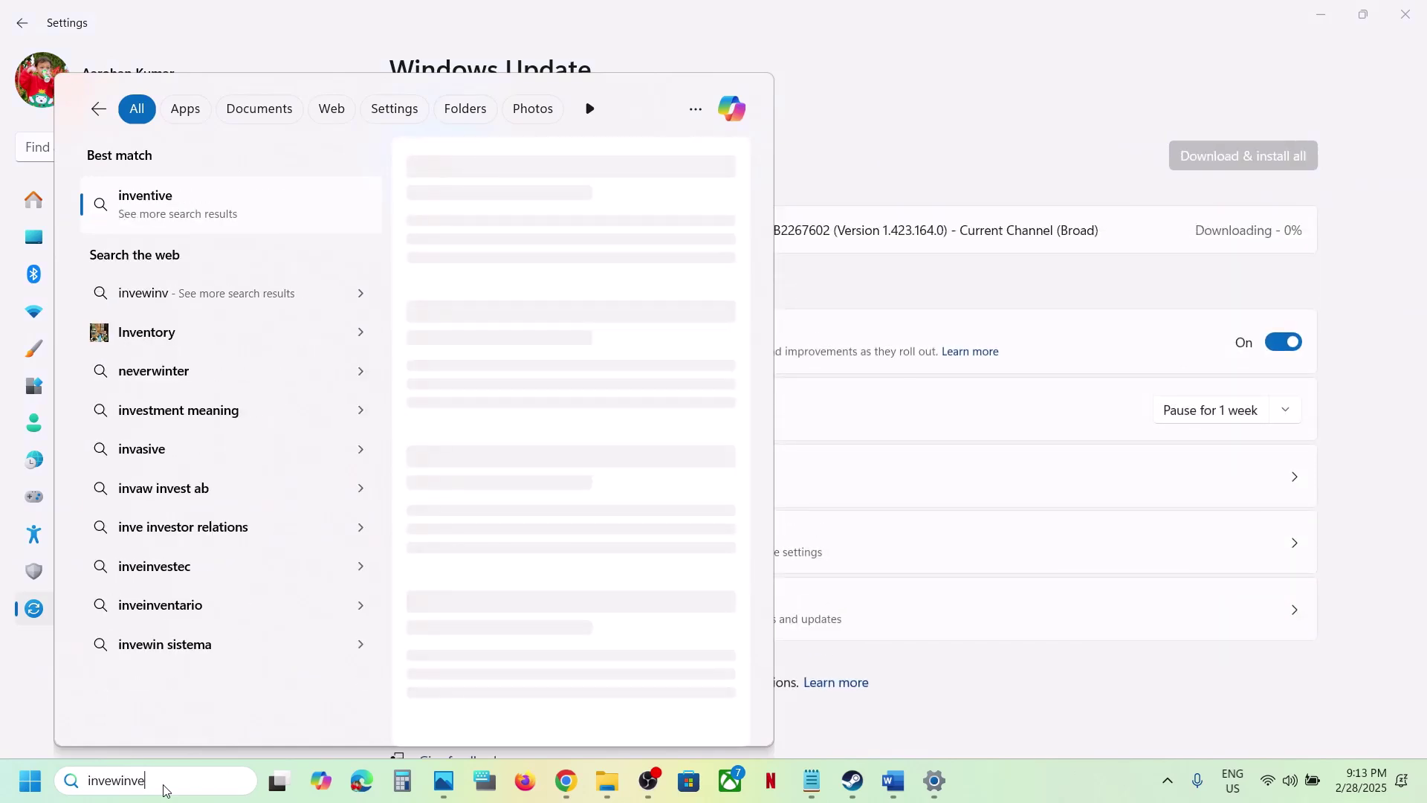
{"action": "key", "text": "BackSpace"}
{"action": "key", "text": "BackSpace"}
{"action": "key", "text": "BackSpace"}
{"action": "key", "text": "BackSpace"}
{"action": "key", "text": "BackSpace"}
{"action": "key", "text": "BackSpace"}
{"action": "key", "text": "BackSpace"}
{"action": "key", "text": "BackSpace"}
{"action": "key", "text": "BackSpace"}
{"action": "key", "text": "BackSpace"}
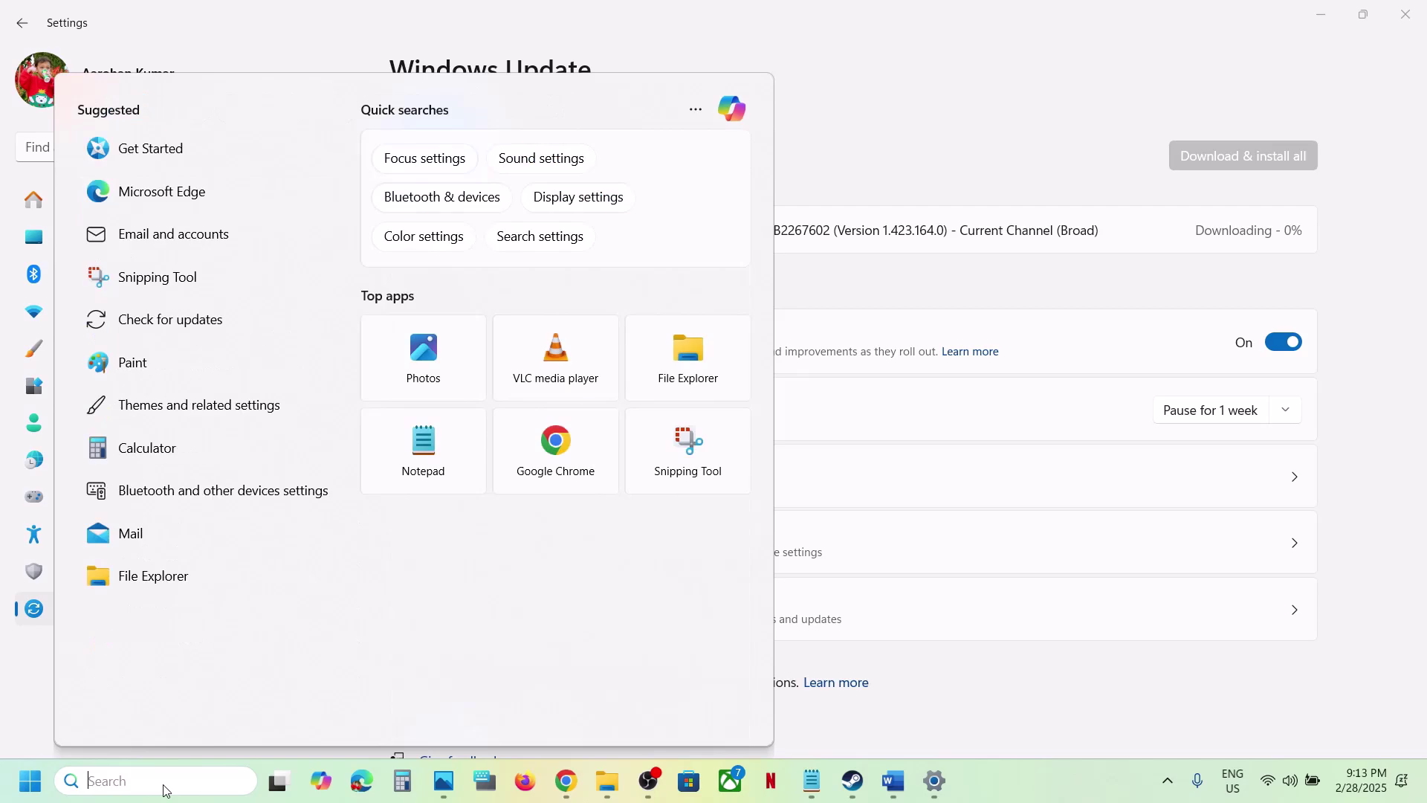
- Run winver from Windows search to check the Windows version, and close the About Windows dialog
{"action": "type", "text": "winver"}
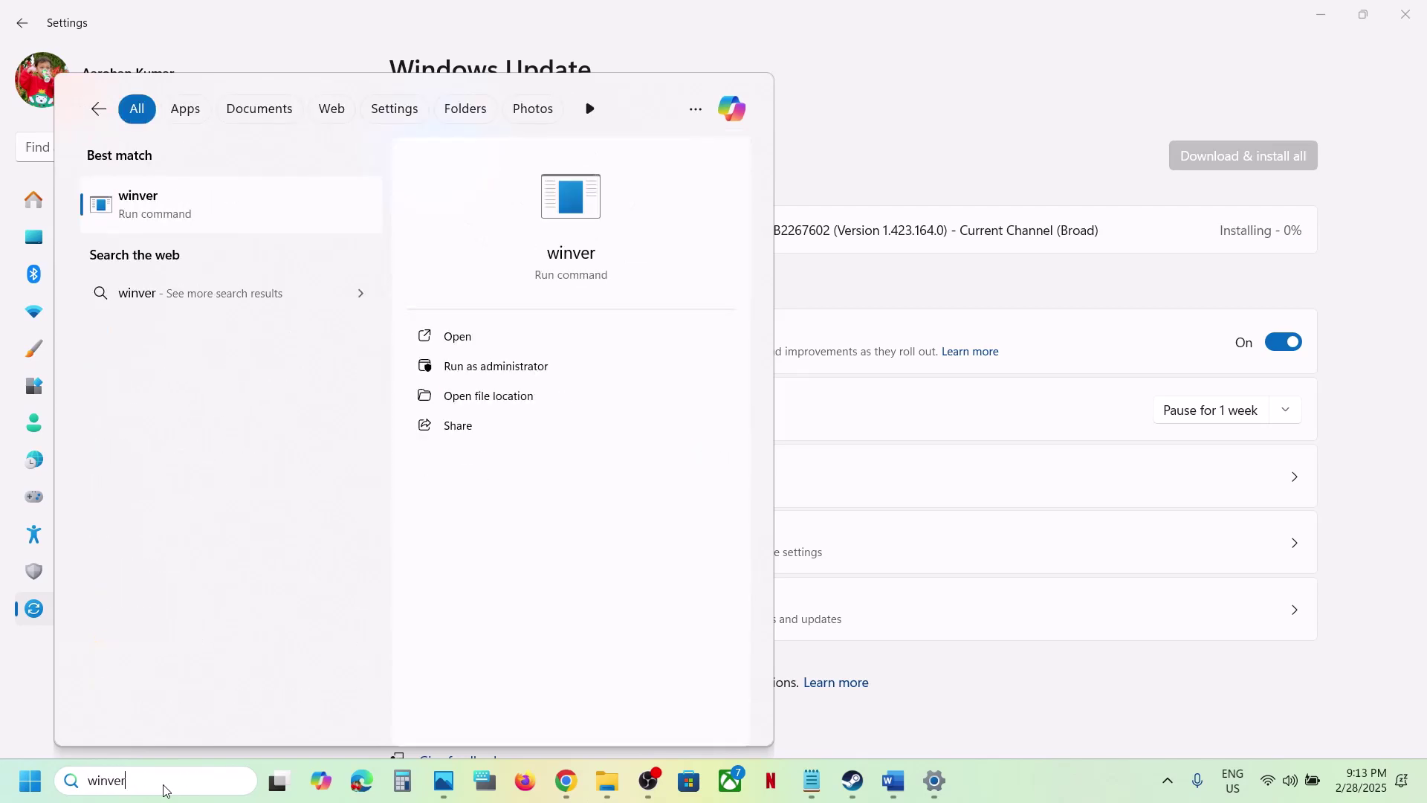
{"action": "key", "text": "Return"}
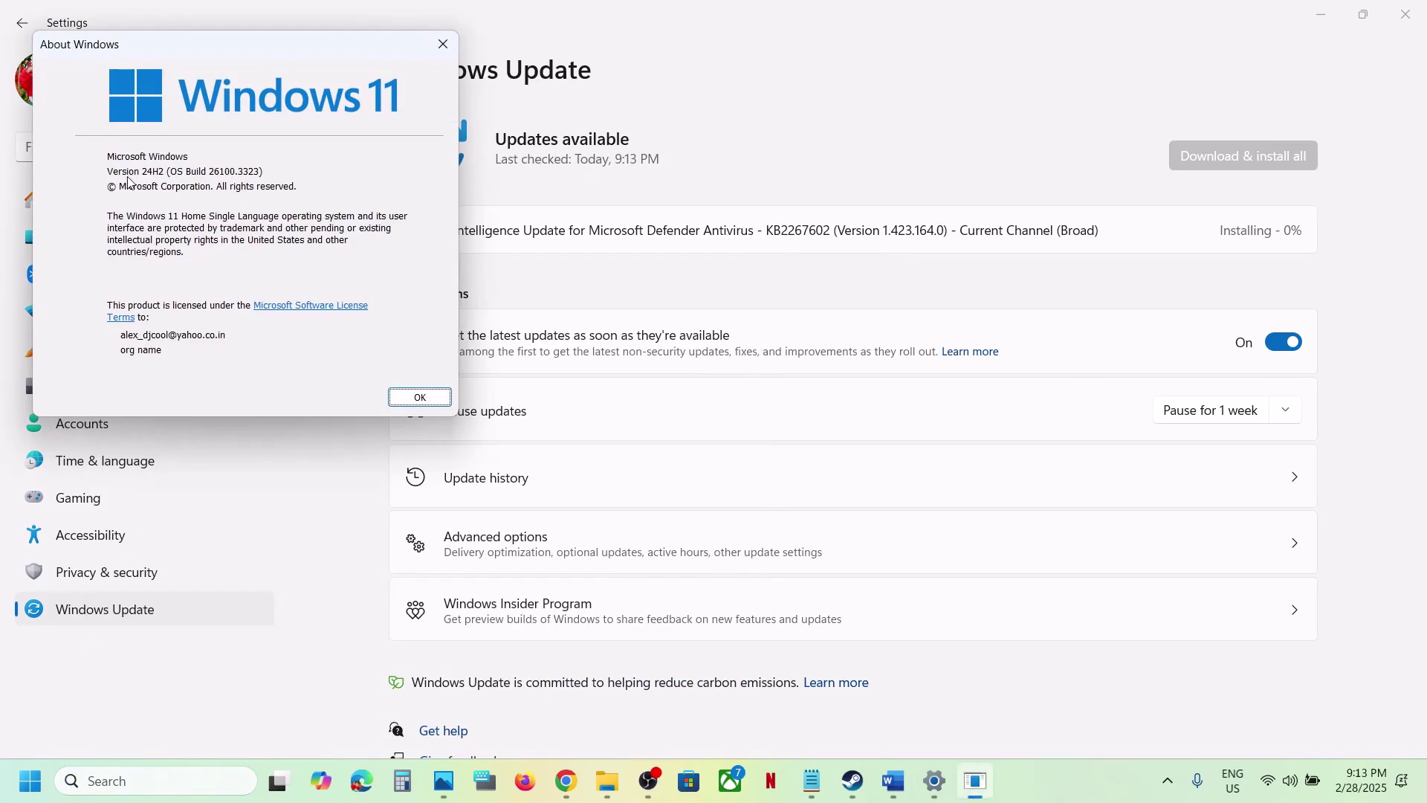
{"action": "left_click", "coordinate": [450, 45]}
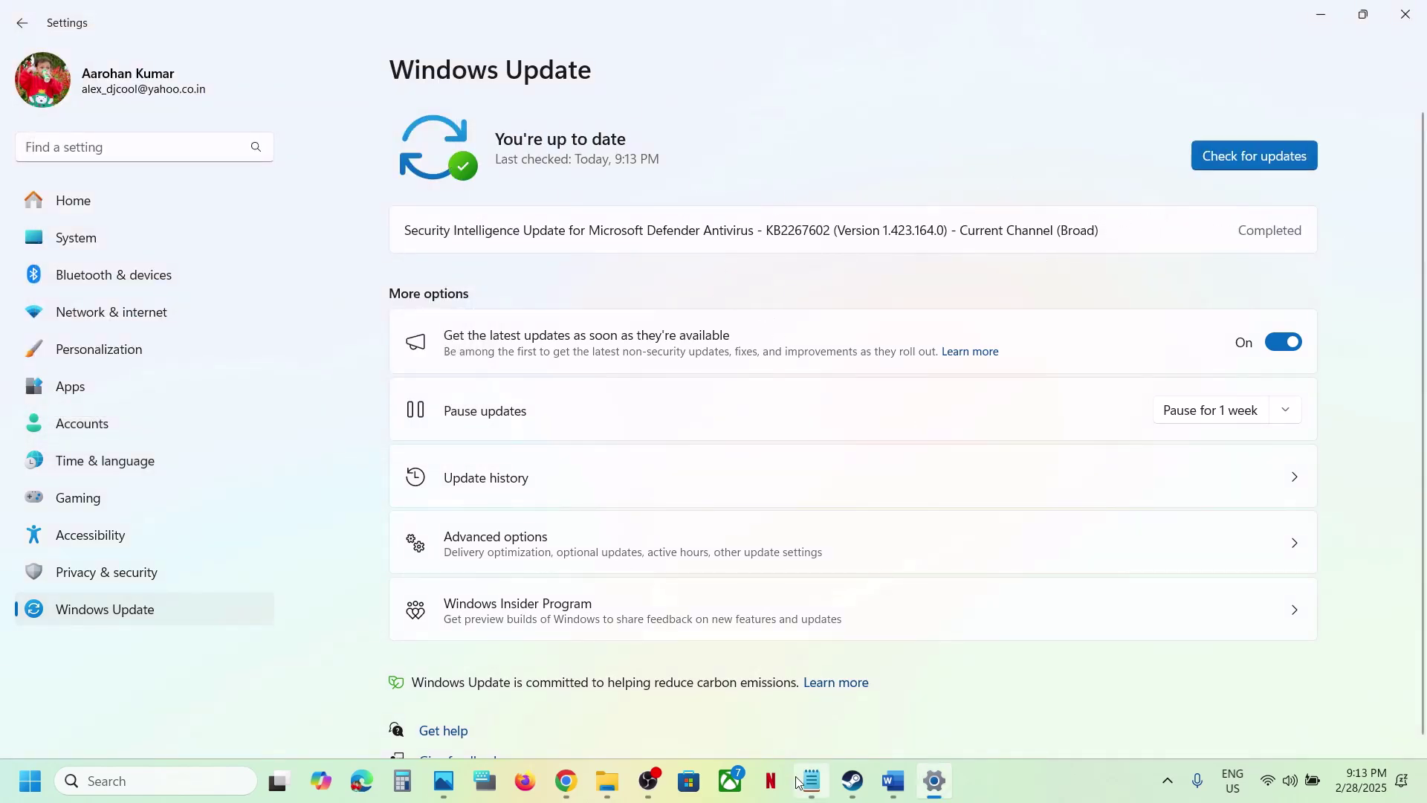
- Return to the Word document by way of Steam and show step 20 about increasing the virtual memory
{"action": "left_click", "coordinate": [852, 781]}
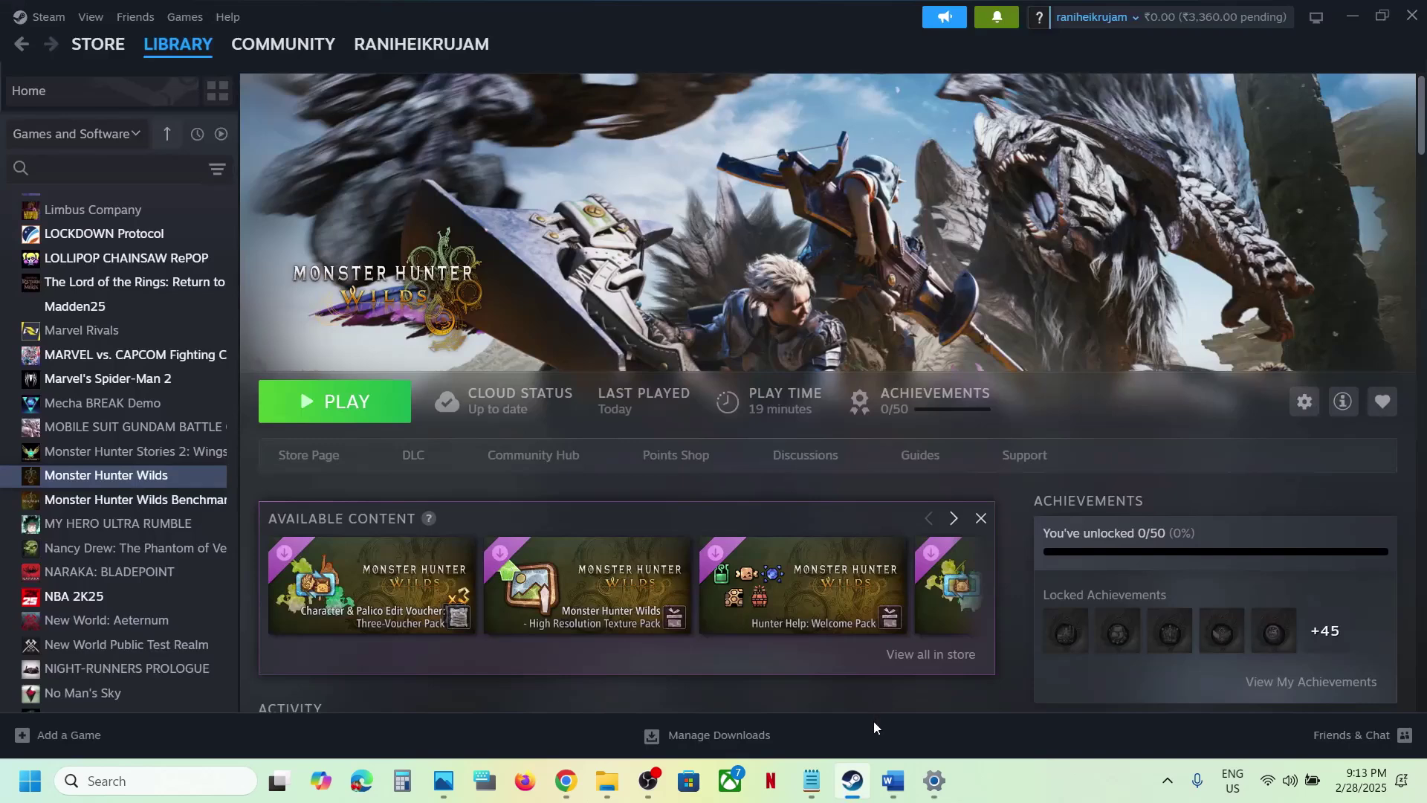
{"action": "left_click", "coordinate": [893, 780]}
{"action": "scroll", "coordinate": [565, 544], "scroll_direction": "down", "scroll_amount": 2}
{"action": "scroll", "coordinate": [565, 548], "scroll_direction": "down", "scroll_amount": 2}
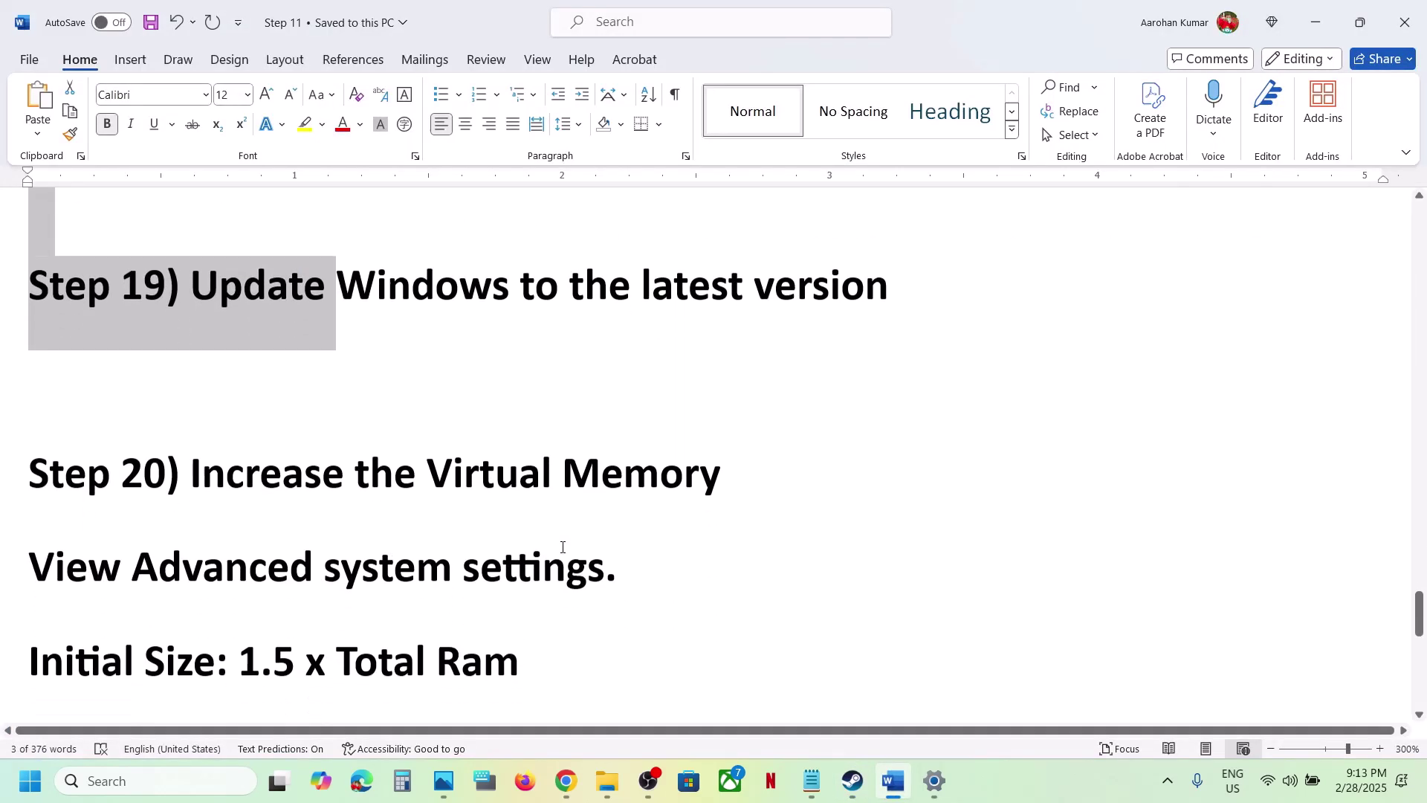
{"action": "left_click", "coordinate": [1055, 797]}
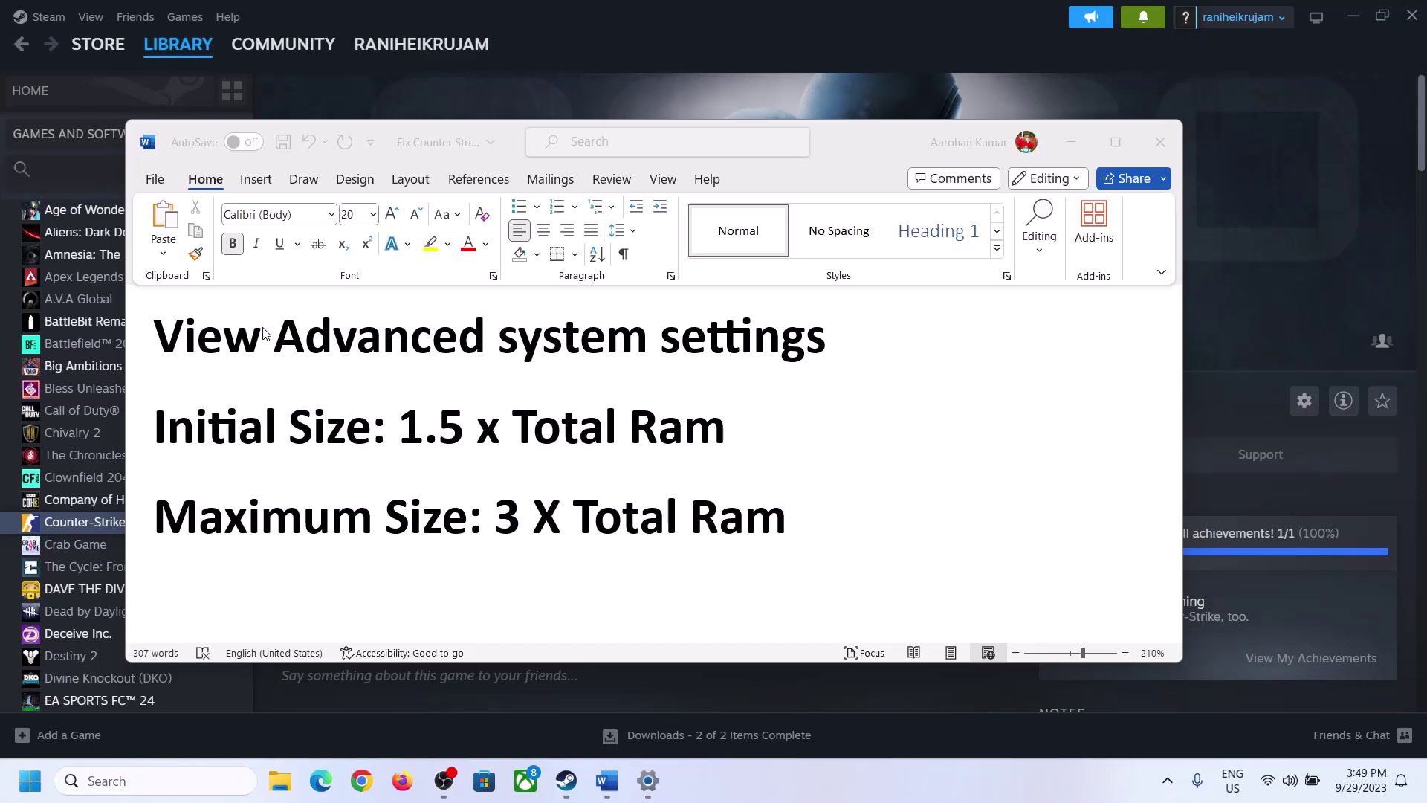
- Copy "View Advanced system settings" from the Word document and use it in Windows search to open System Properties
{"action": "left_click", "coordinate": [202, 345]}
{"action": "left_click_drag", "start_coordinate": [167, 343], "coordinate": [771, 371]}
{"action": "key", "text": "ctrl+c"}
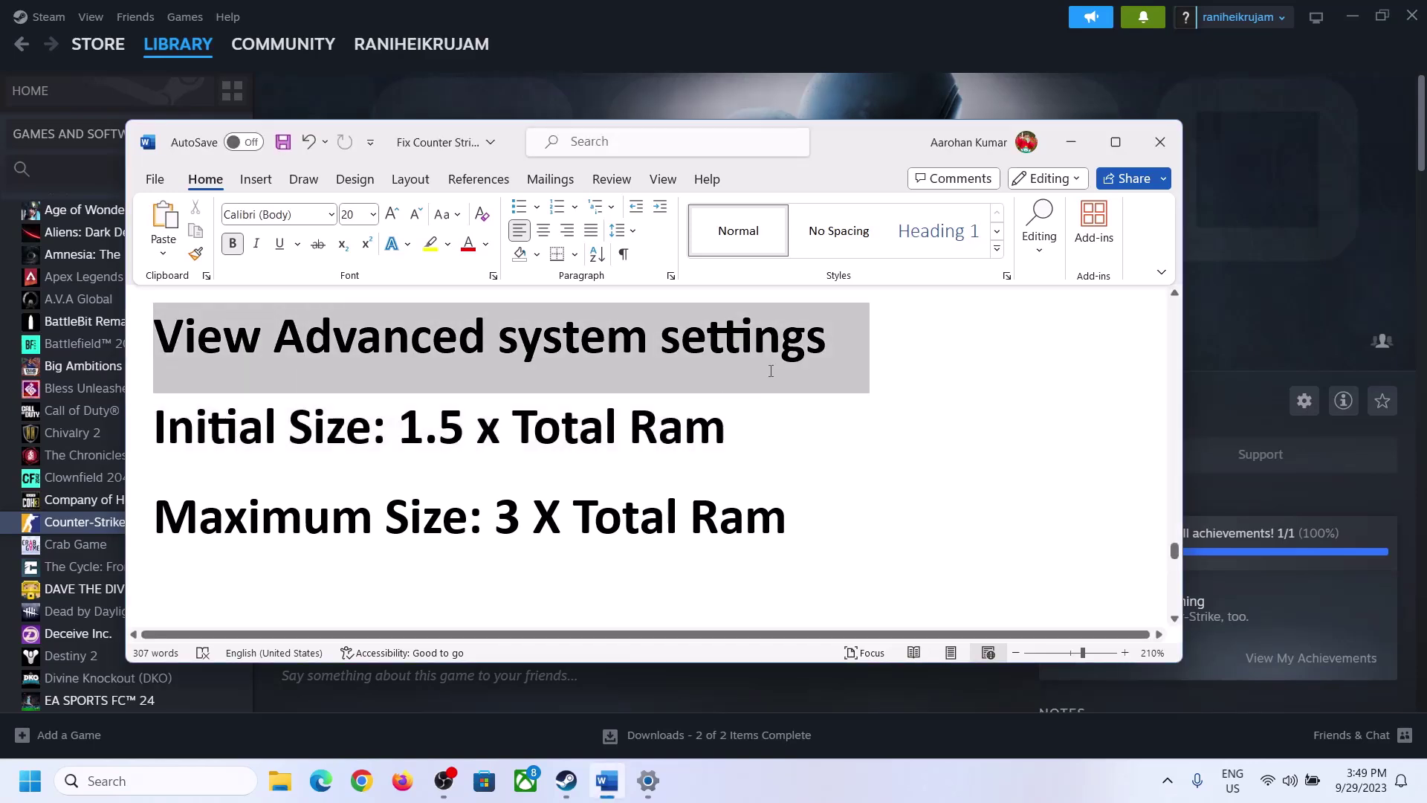
{"action": "left_click", "coordinate": [195, 230]}
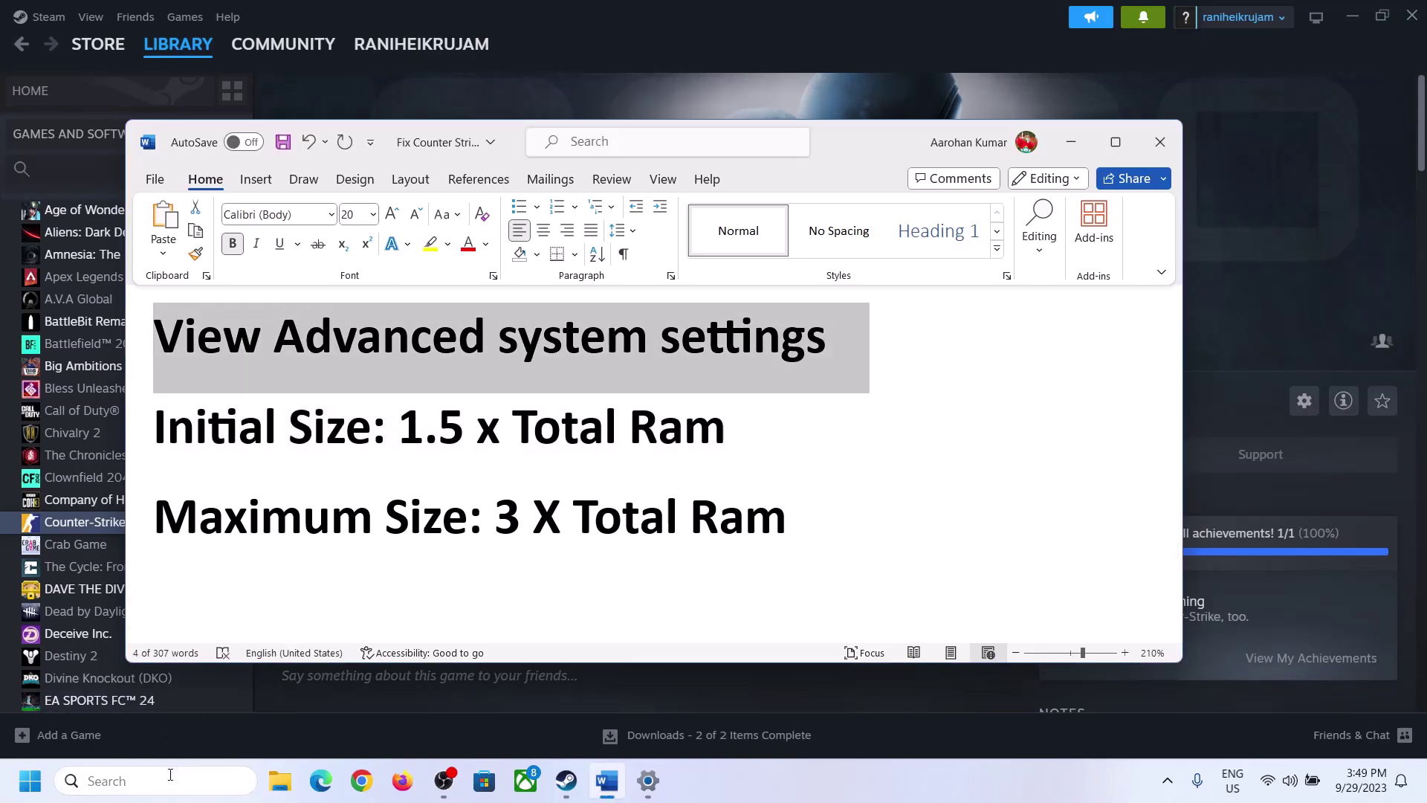
{"action": "left_click", "coordinate": [164, 779]}
{"action": "key", "text": "ctrl+v"}
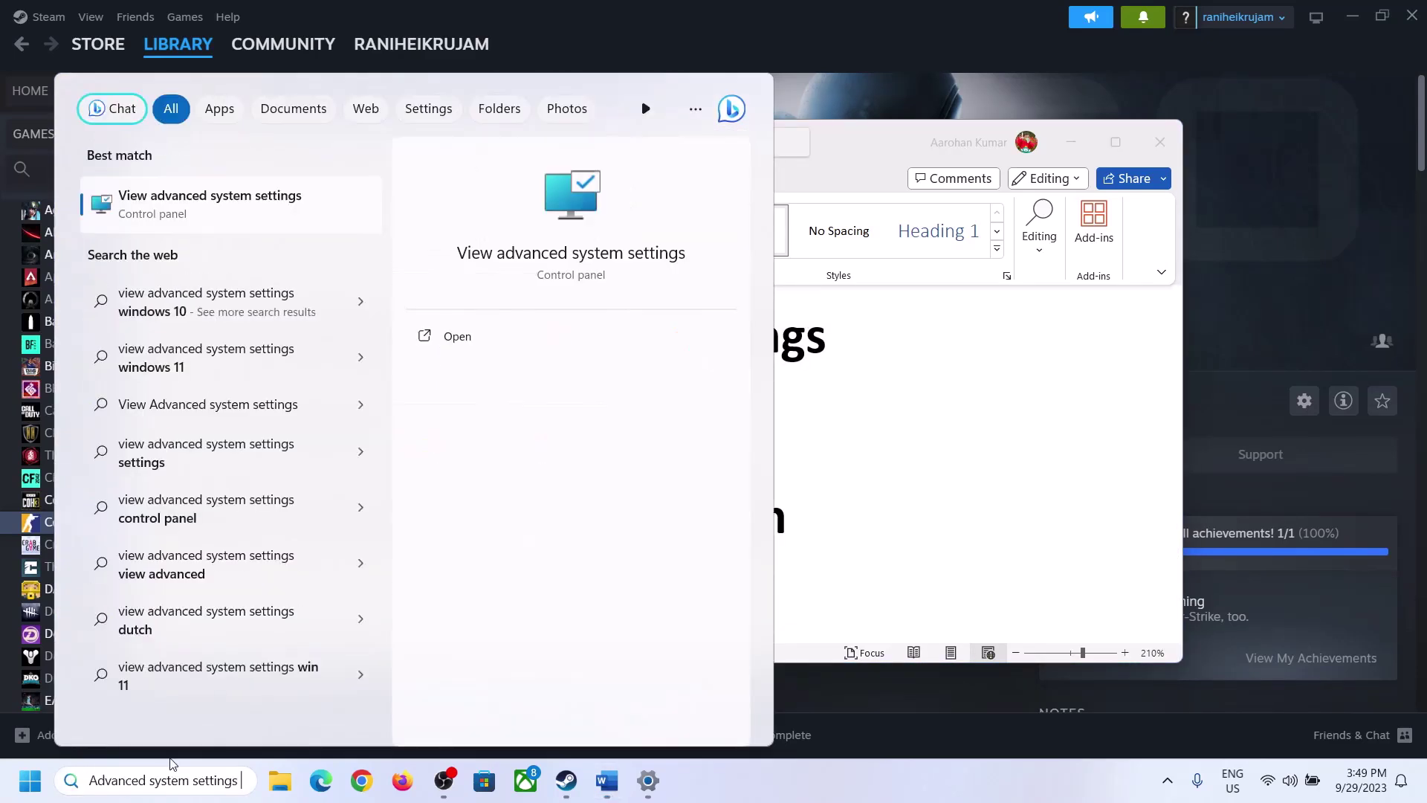
{"action": "left_click", "coordinate": [201, 215]}
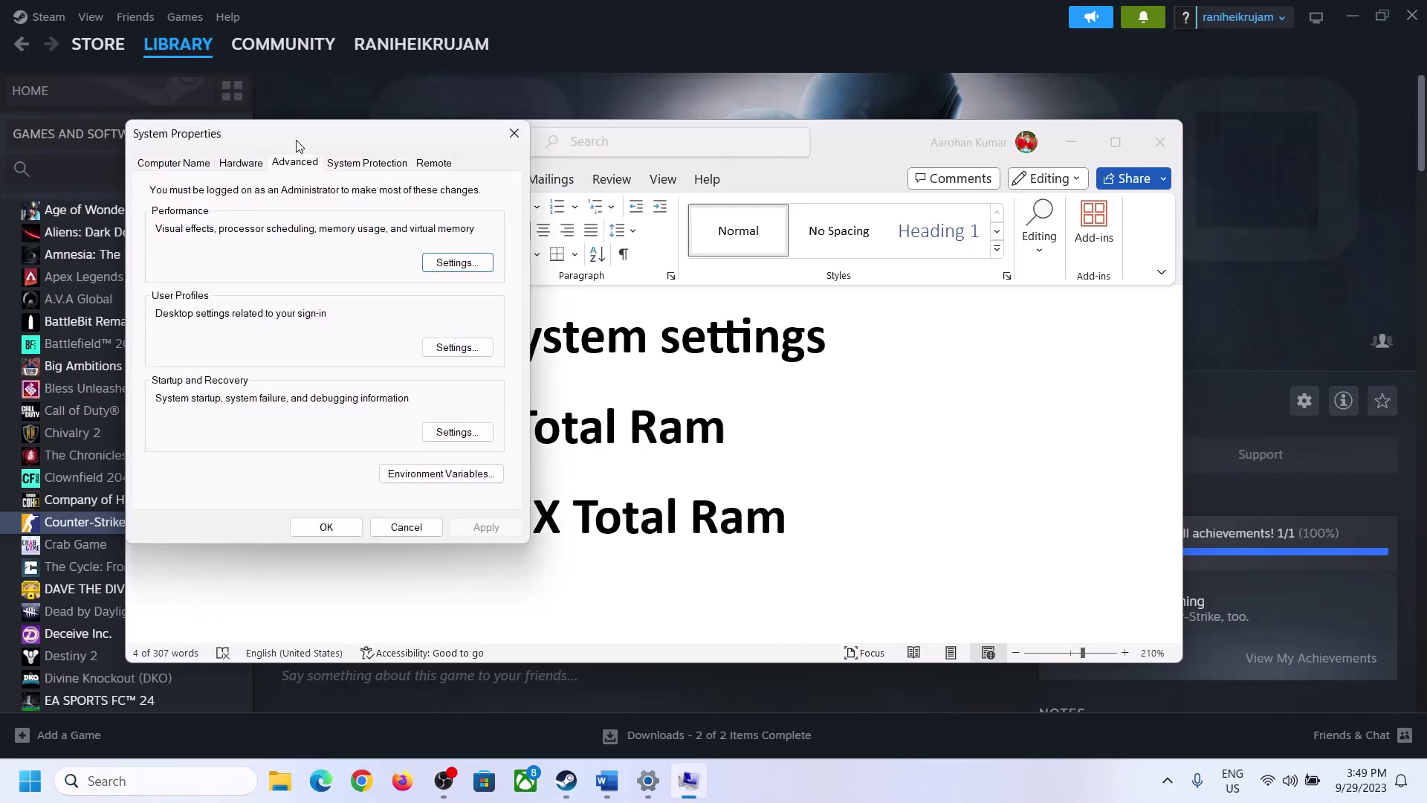
- Move the System Properties dialog aside and open the Virtual Memory settings through the advanced performance options
{"action": "left_click_drag", "start_coordinate": [297, 147], "coordinate": [639, 260]}
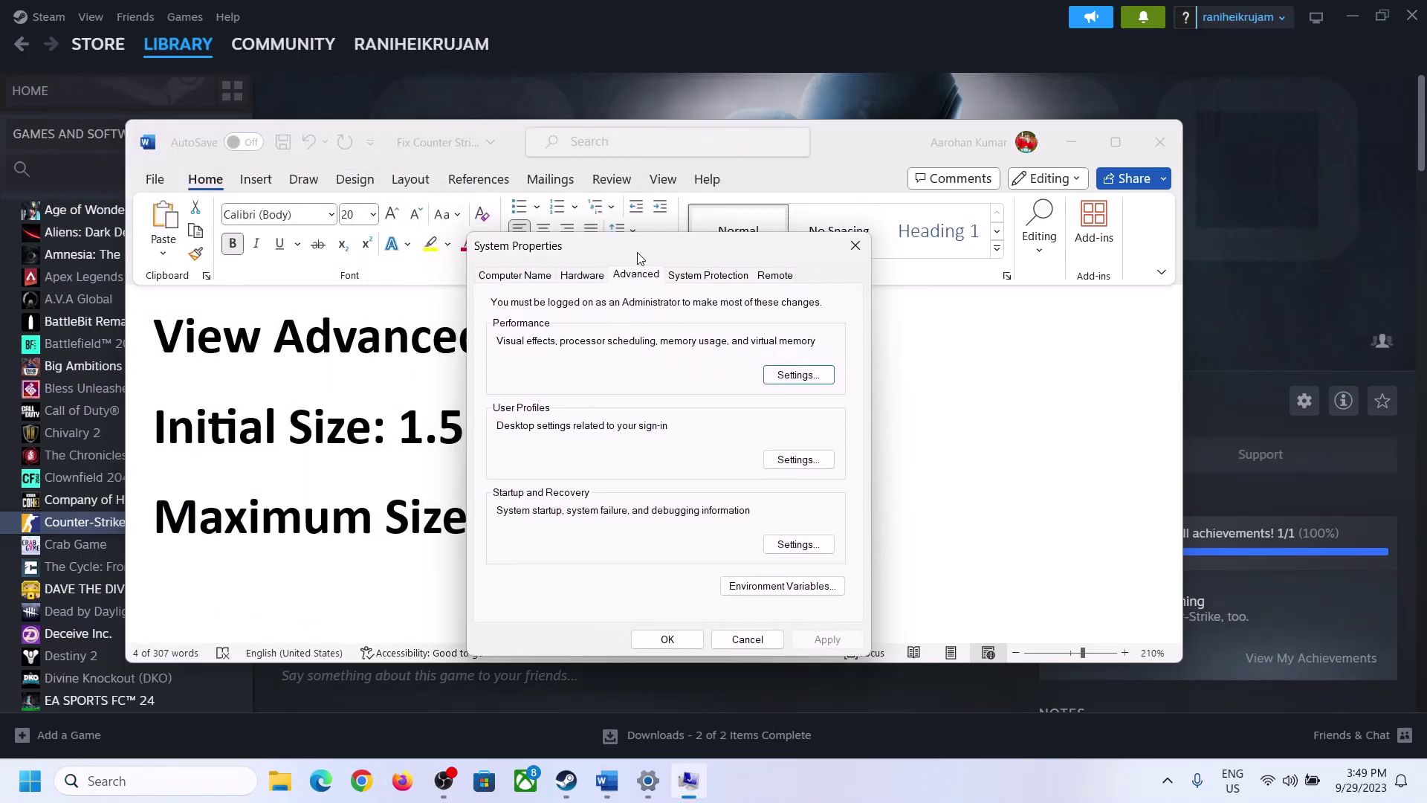
{"action": "left_click", "coordinate": [798, 375]}
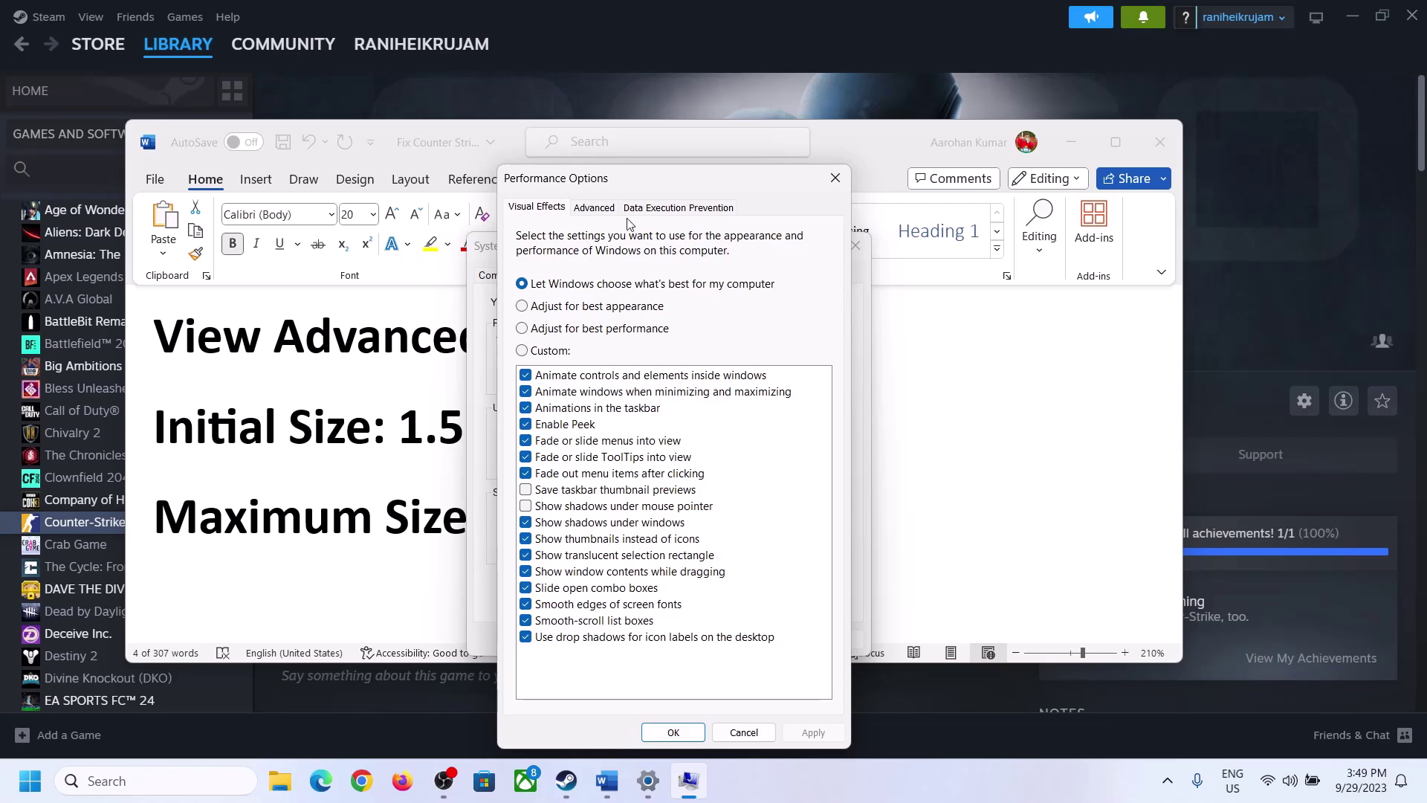
{"action": "left_click", "coordinate": [601, 212]}
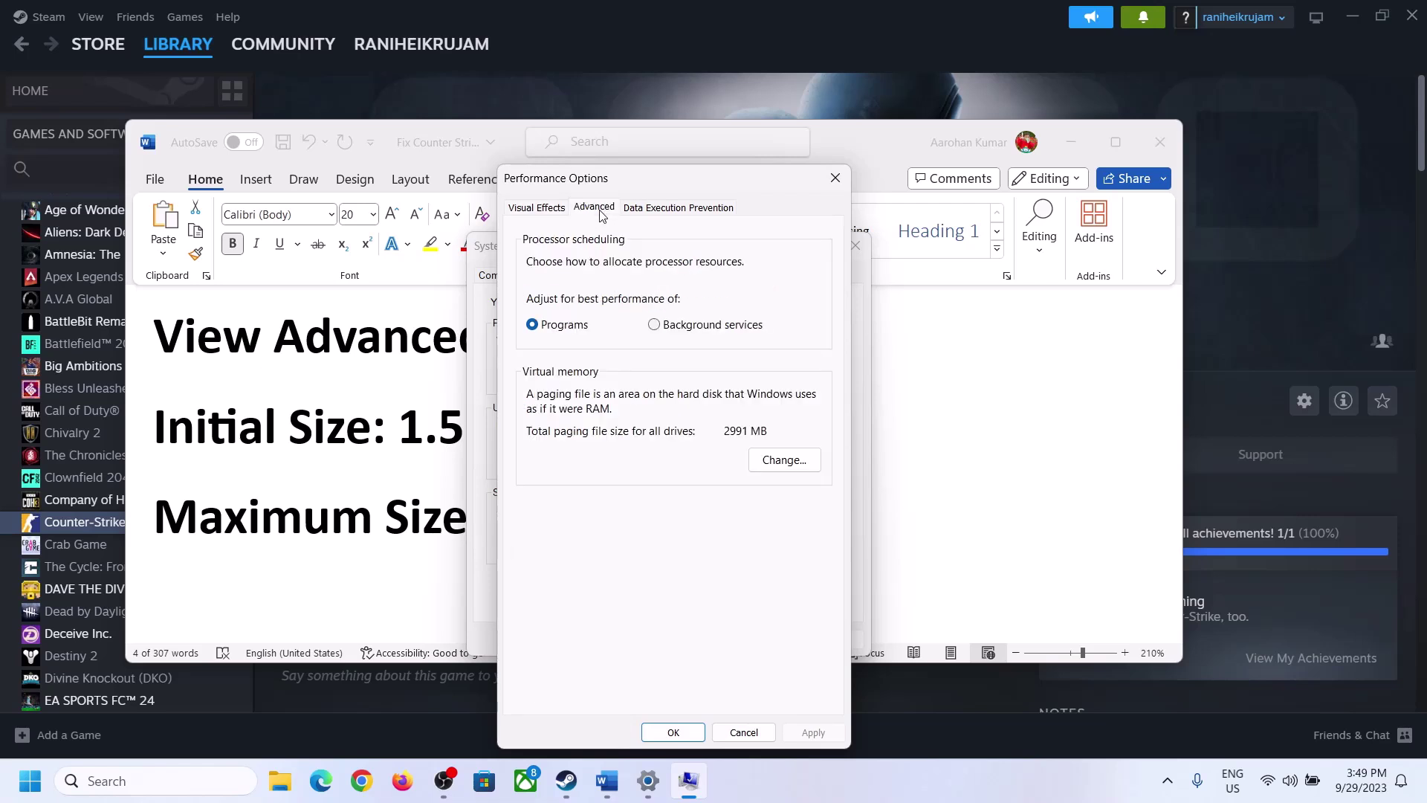
{"action": "left_click", "coordinate": [790, 459]}
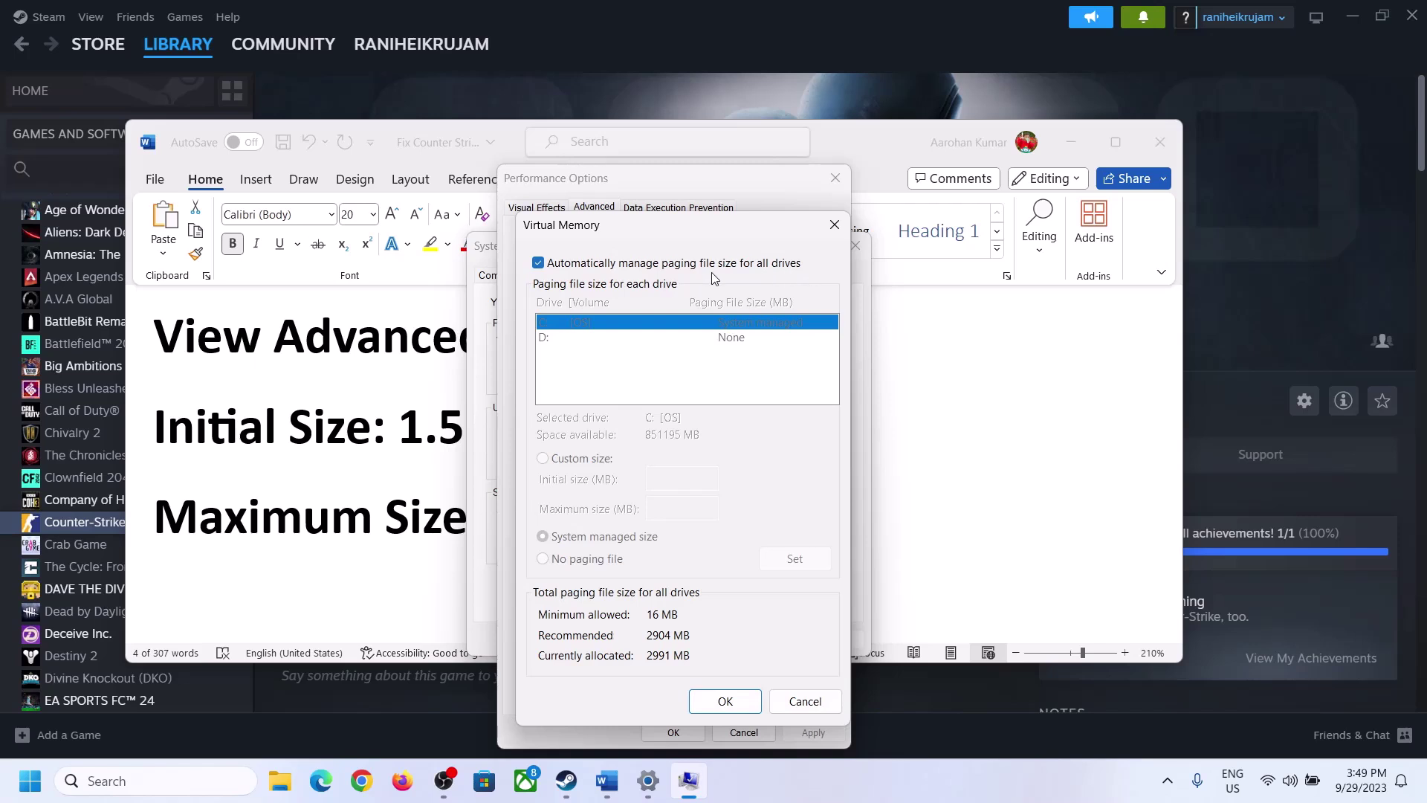
- Switch drive C: from automatic management to a custom paging file size, and highlight "1.5 x Total Ram" in the Word document
{"action": "left_click", "coordinate": [538, 263]}
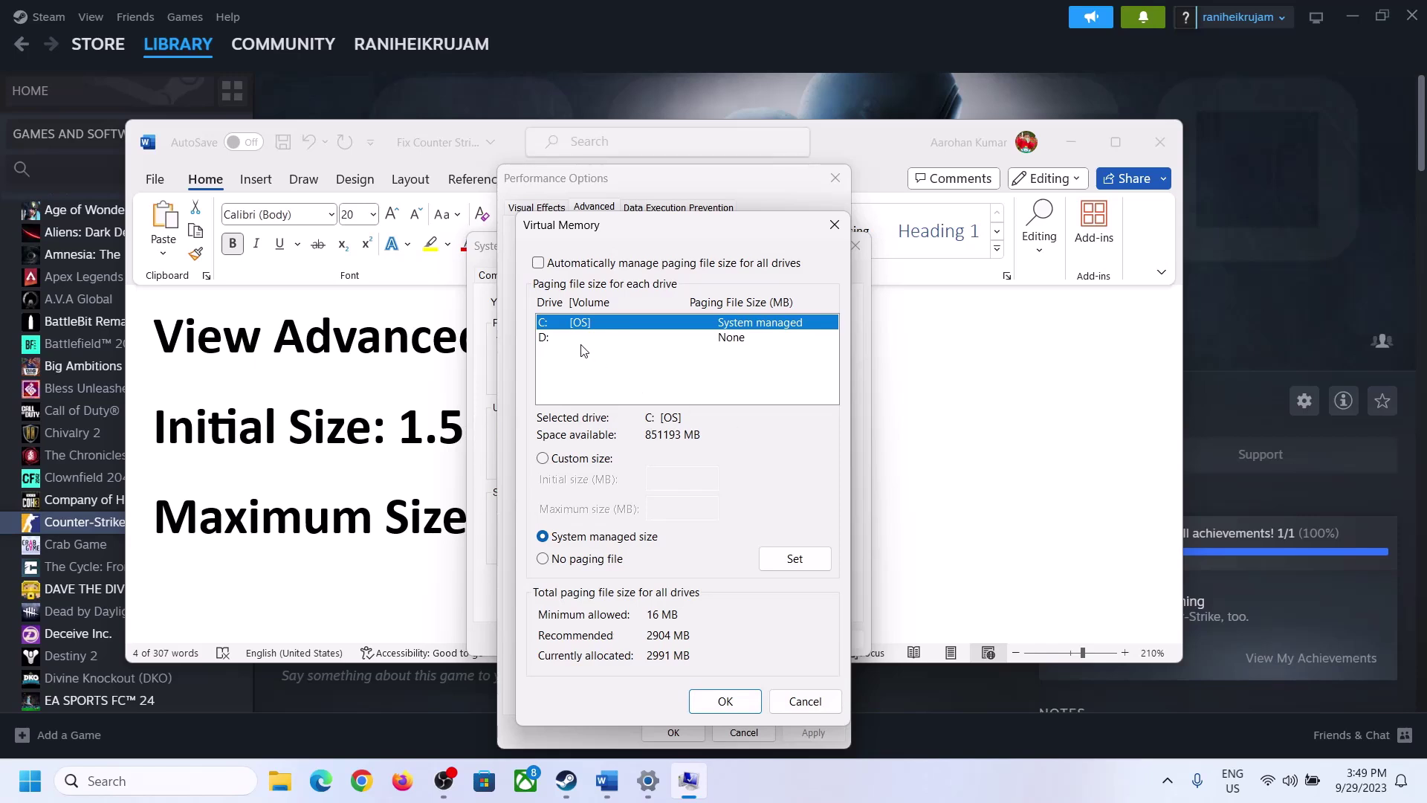
{"action": "left_click", "coordinate": [544, 461]}
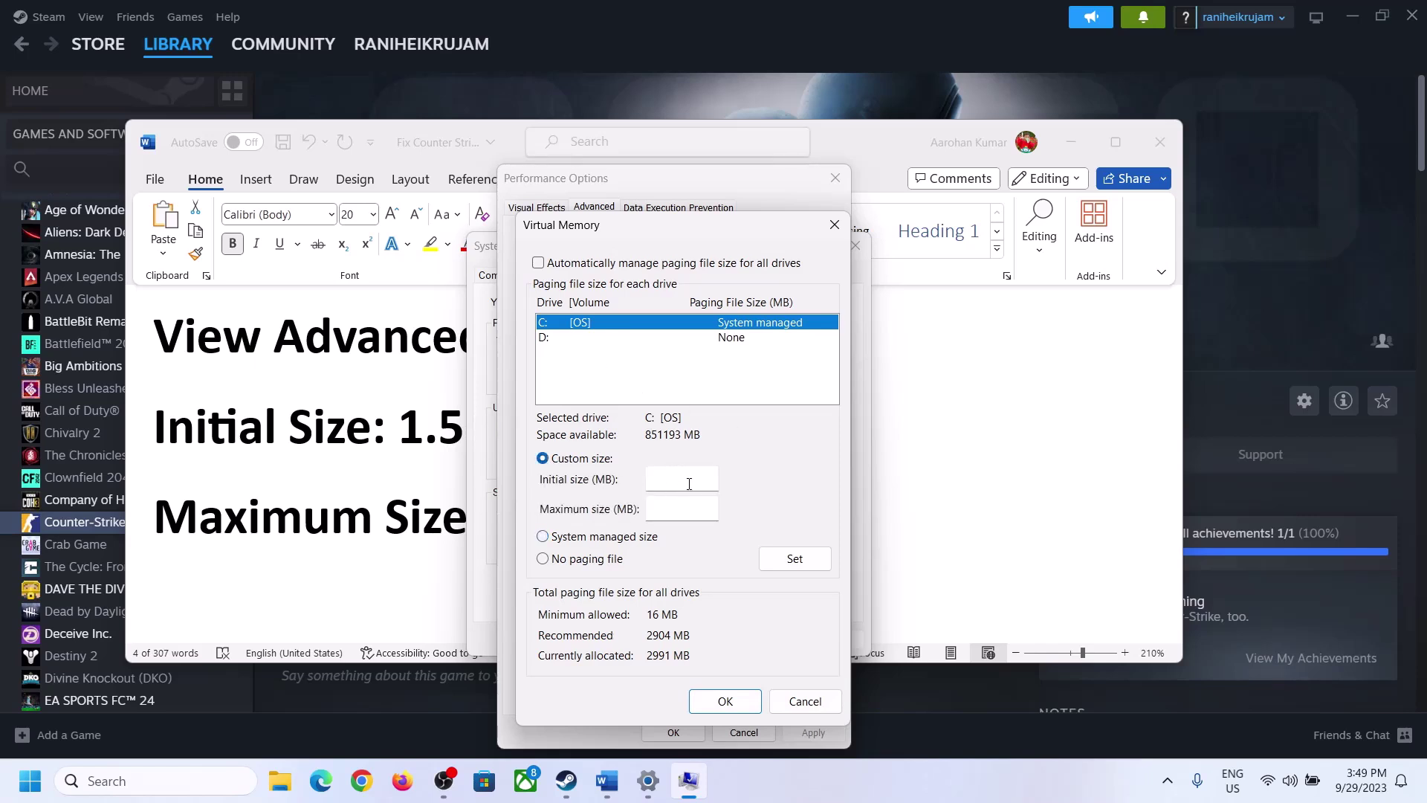
{"action": "left_click", "coordinate": [418, 439]}
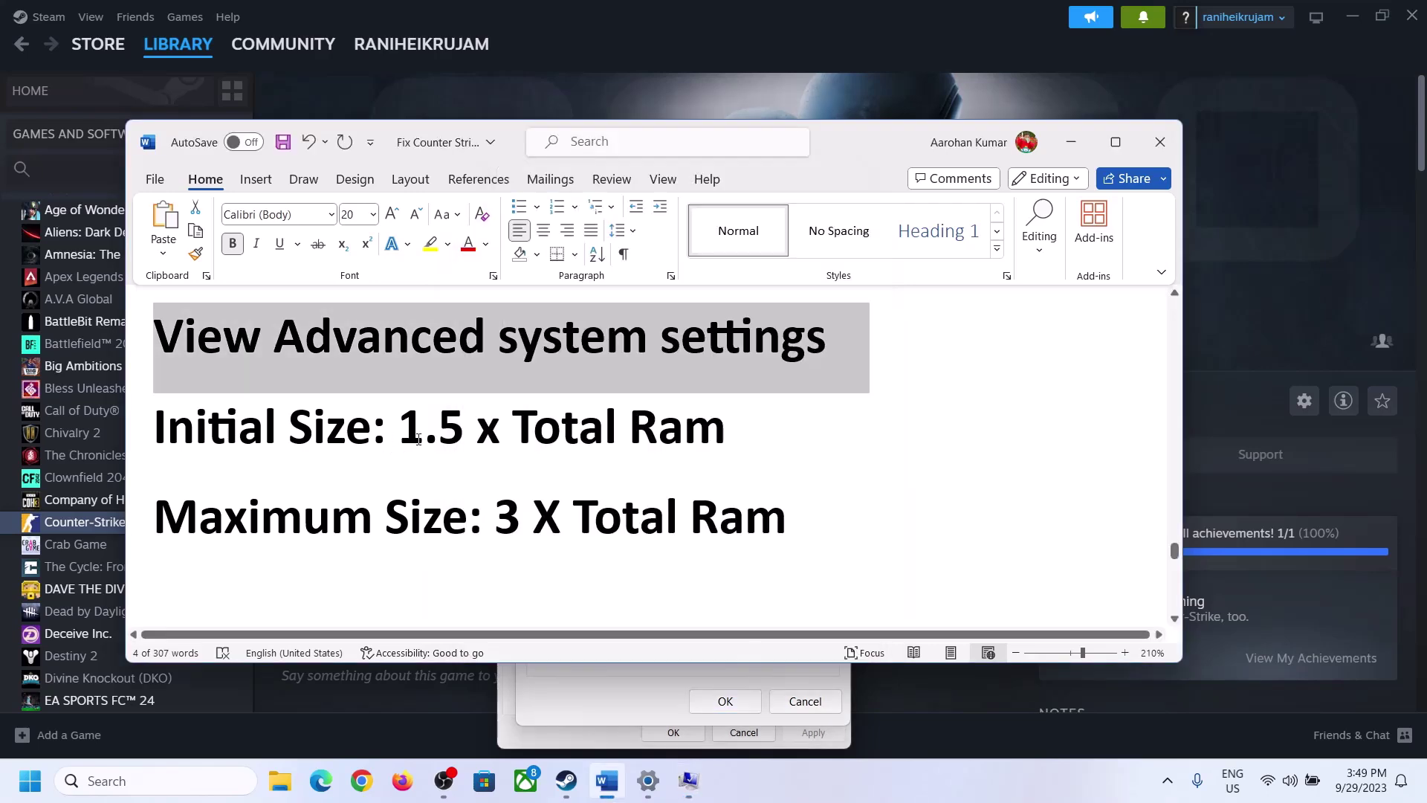
{"action": "left_click_drag", "start_coordinate": [411, 427], "coordinate": [659, 438]}
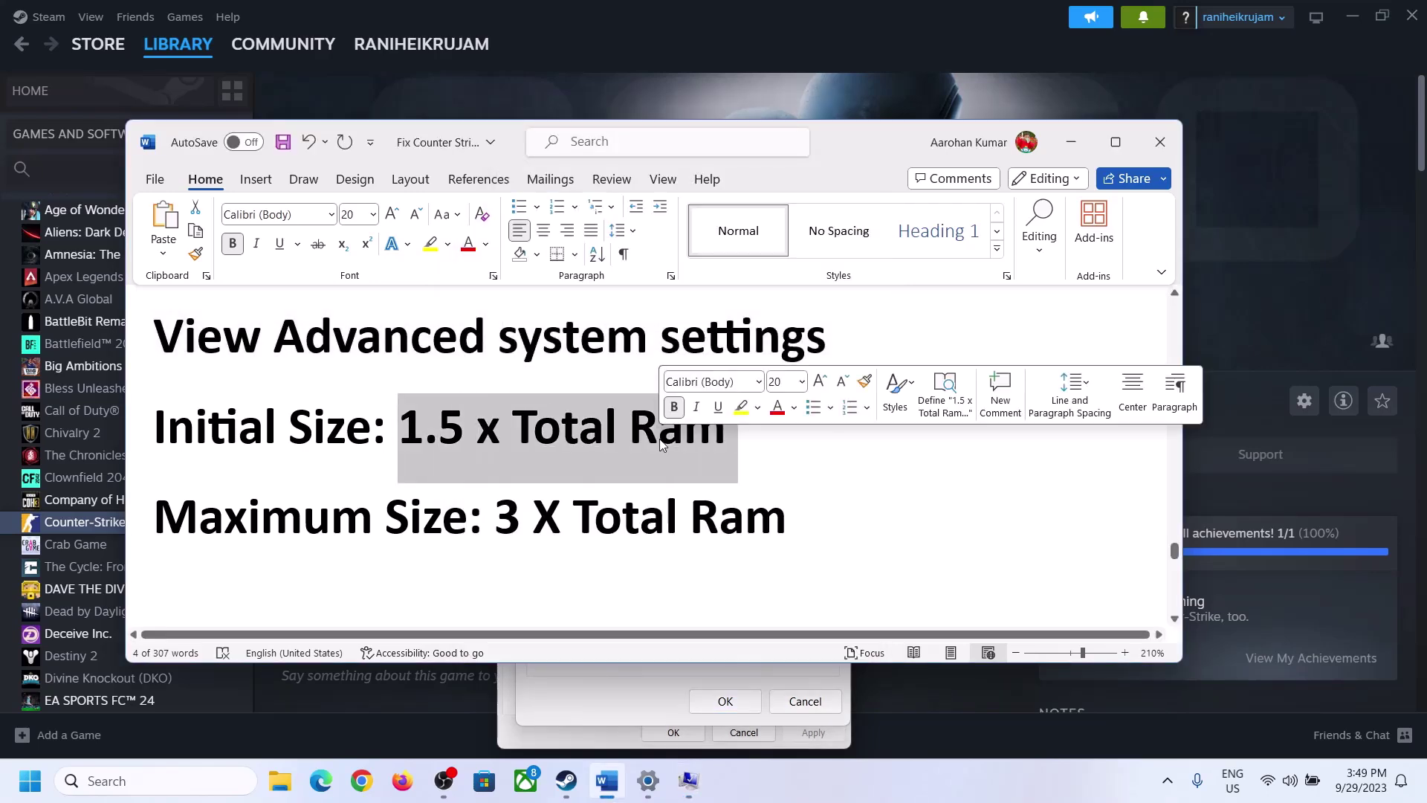
- Open the System About page in Windows Settings and highlight the installed RAM figure
{"action": "left_click", "coordinate": [649, 782]}
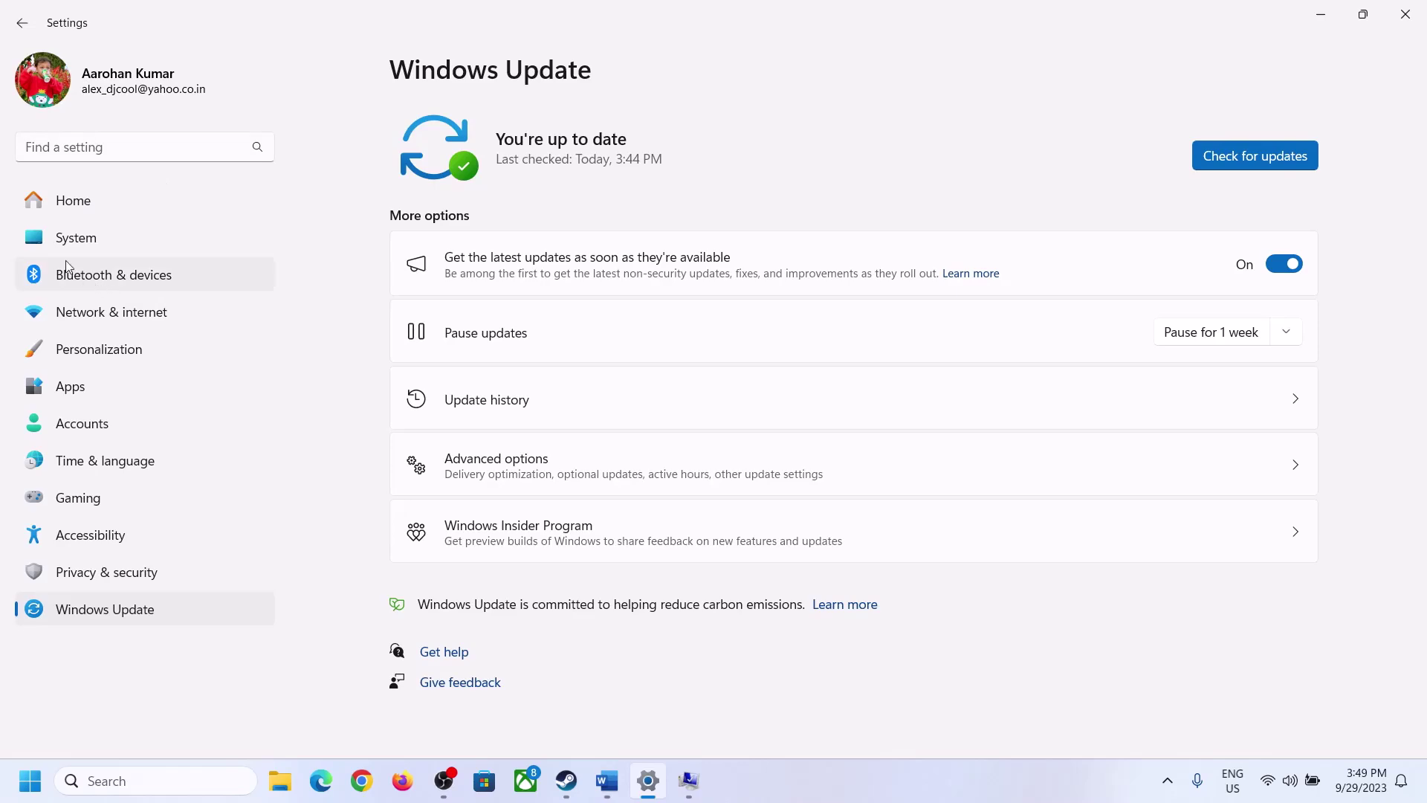
{"action": "left_click", "coordinate": [67, 237]}
{"action": "scroll", "coordinate": [520, 586], "scroll_direction": "down", "scroll_amount": 8}
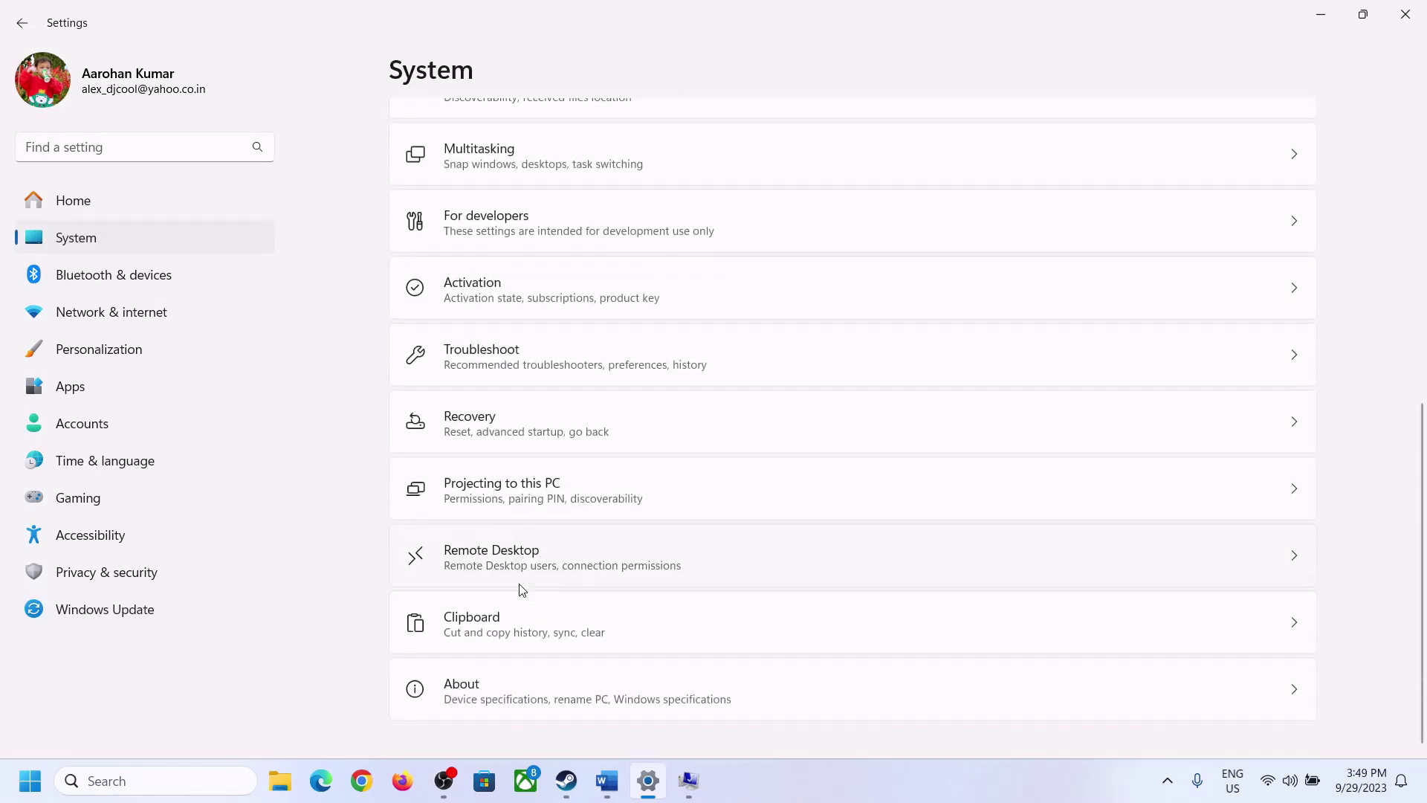
{"action": "left_click", "coordinate": [471, 706]}
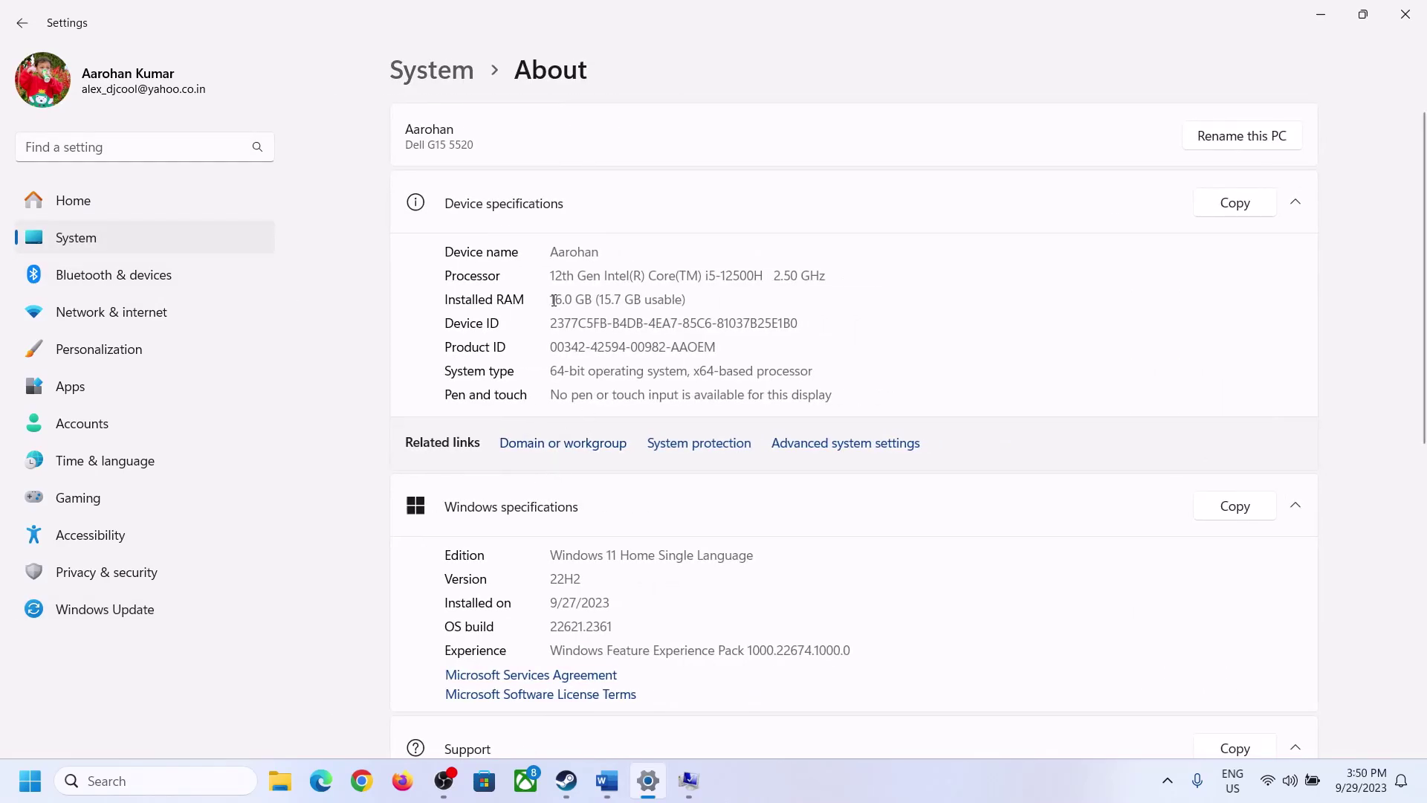
{"action": "left_click_drag", "start_coordinate": [562, 298], "coordinate": [543, 298]}
{"action": "left_click", "coordinate": [574, 301]}
{"action": "left_click_drag", "start_coordinate": [562, 298], "coordinate": [549, 298]}
- Launch Calculator with the Run command calc and place it beside the size formulas in the Word document
{"action": "left_click", "coordinate": [683, 782]}
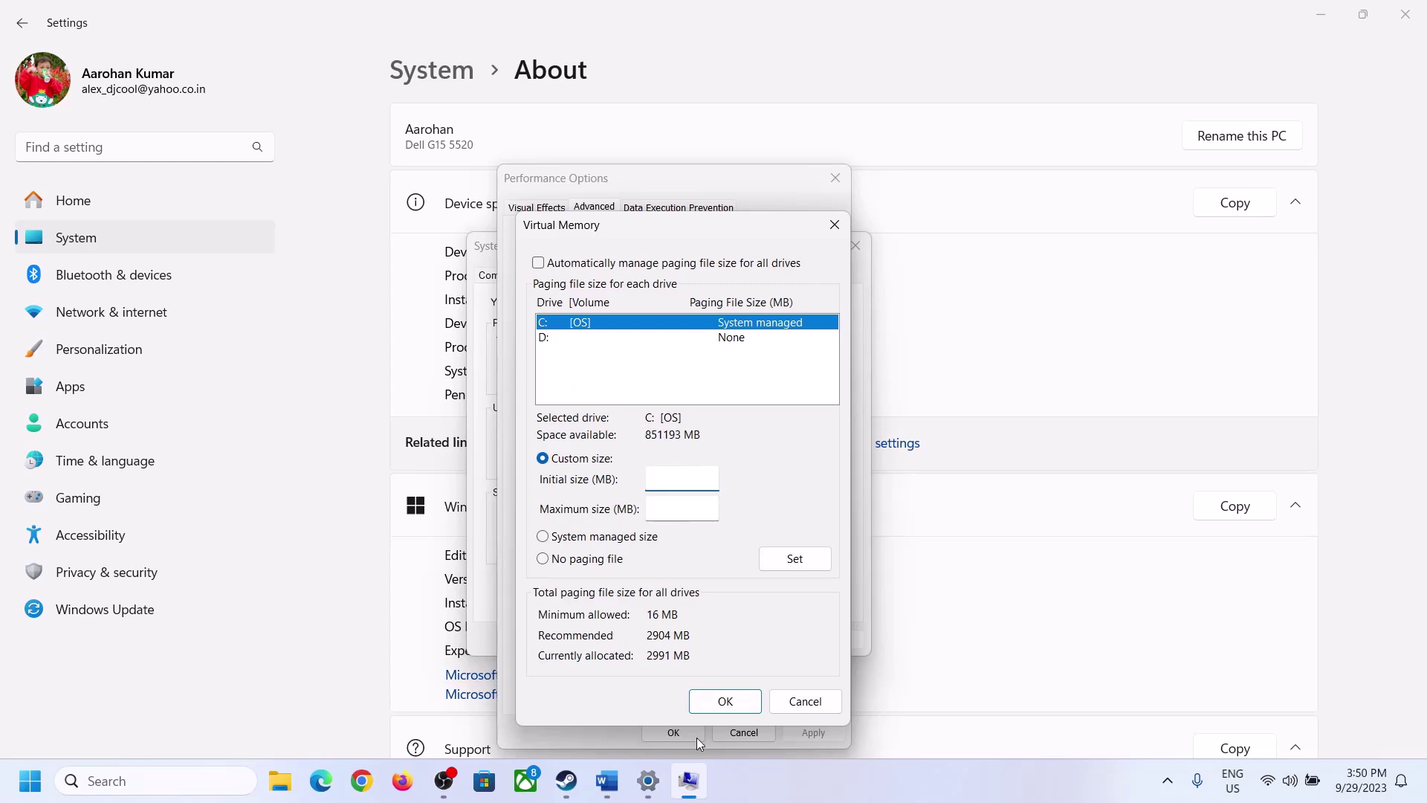
{"action": "mouse_move", "coordinate": [648, 780]}
{"action": "mouse_move", "coordinate": [641, 681]}
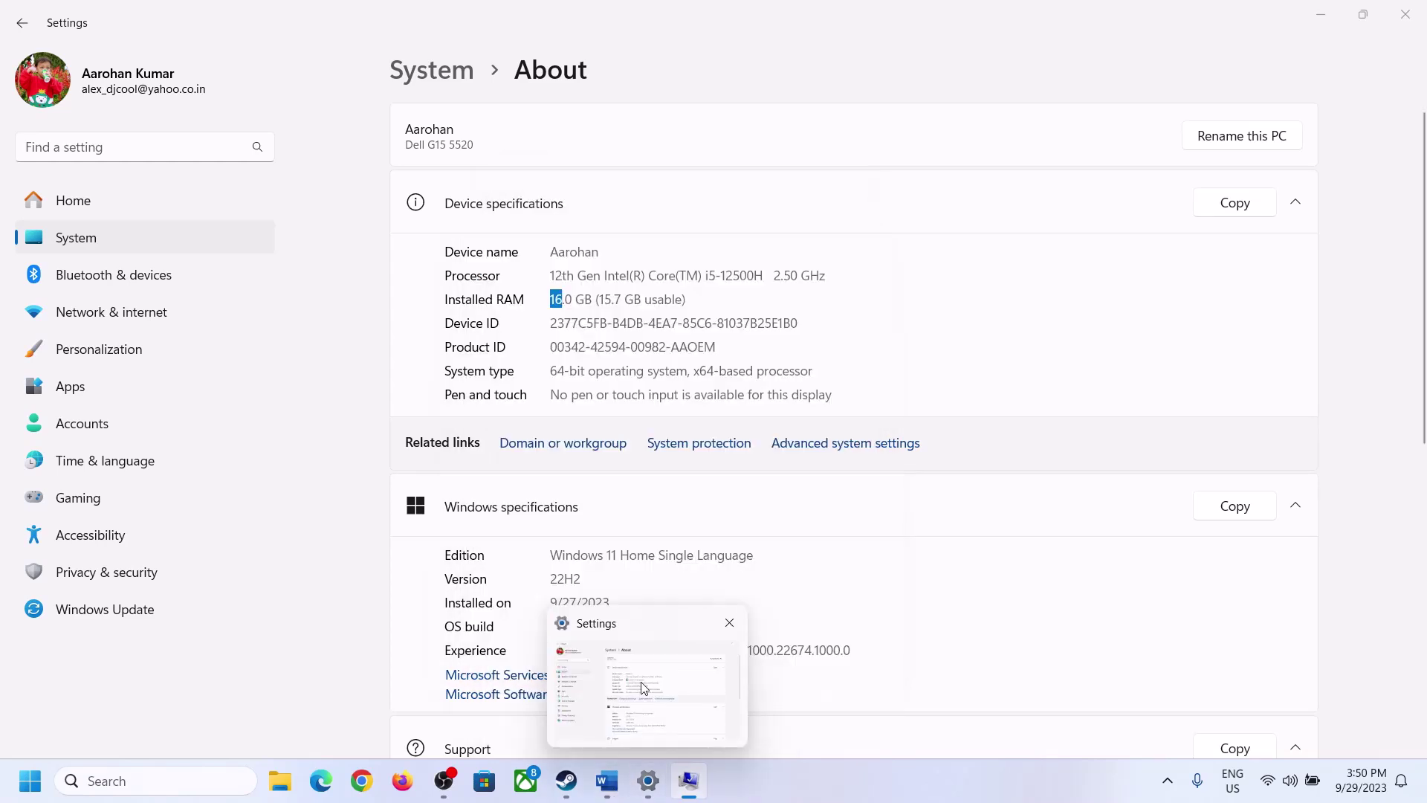
{"action": "key", "text": "super+r"}
{"action": "type", "text": "c"}
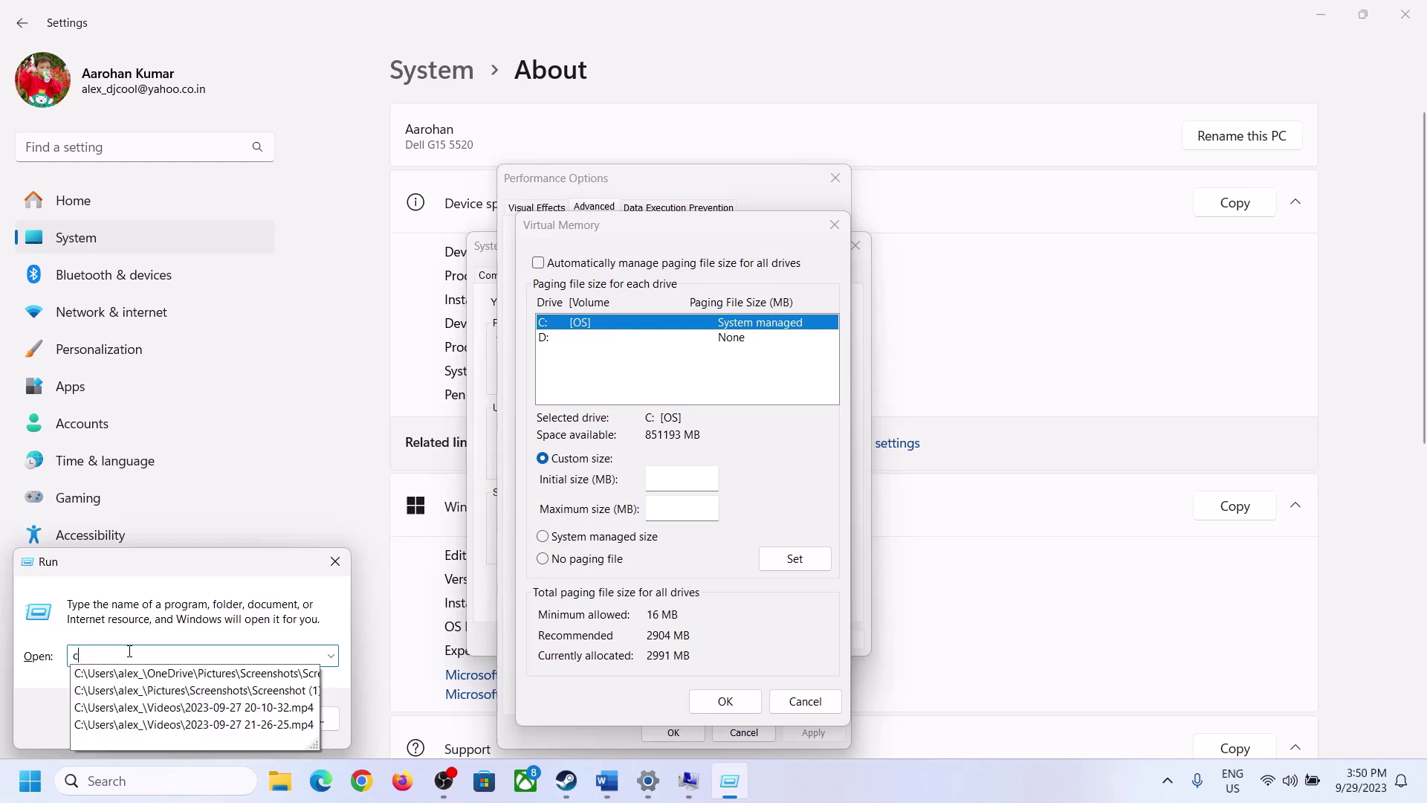
{"action": "type", "text": "alc"}
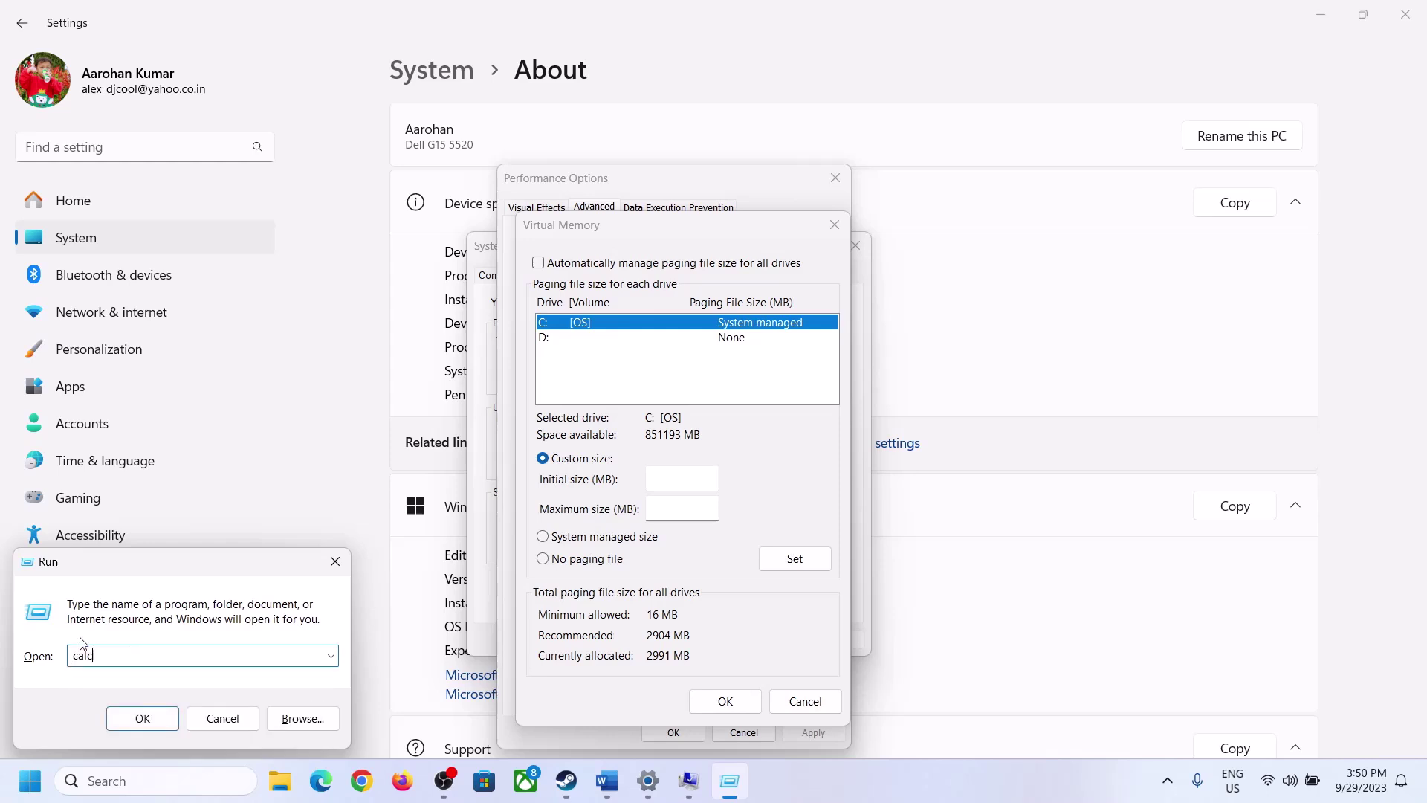
{"action": "left_click", "coordinate": [142, 718]}
{"action": "left_click_drag", "start_coordinate": [178, 18], "coordinate": [1038, 236]}
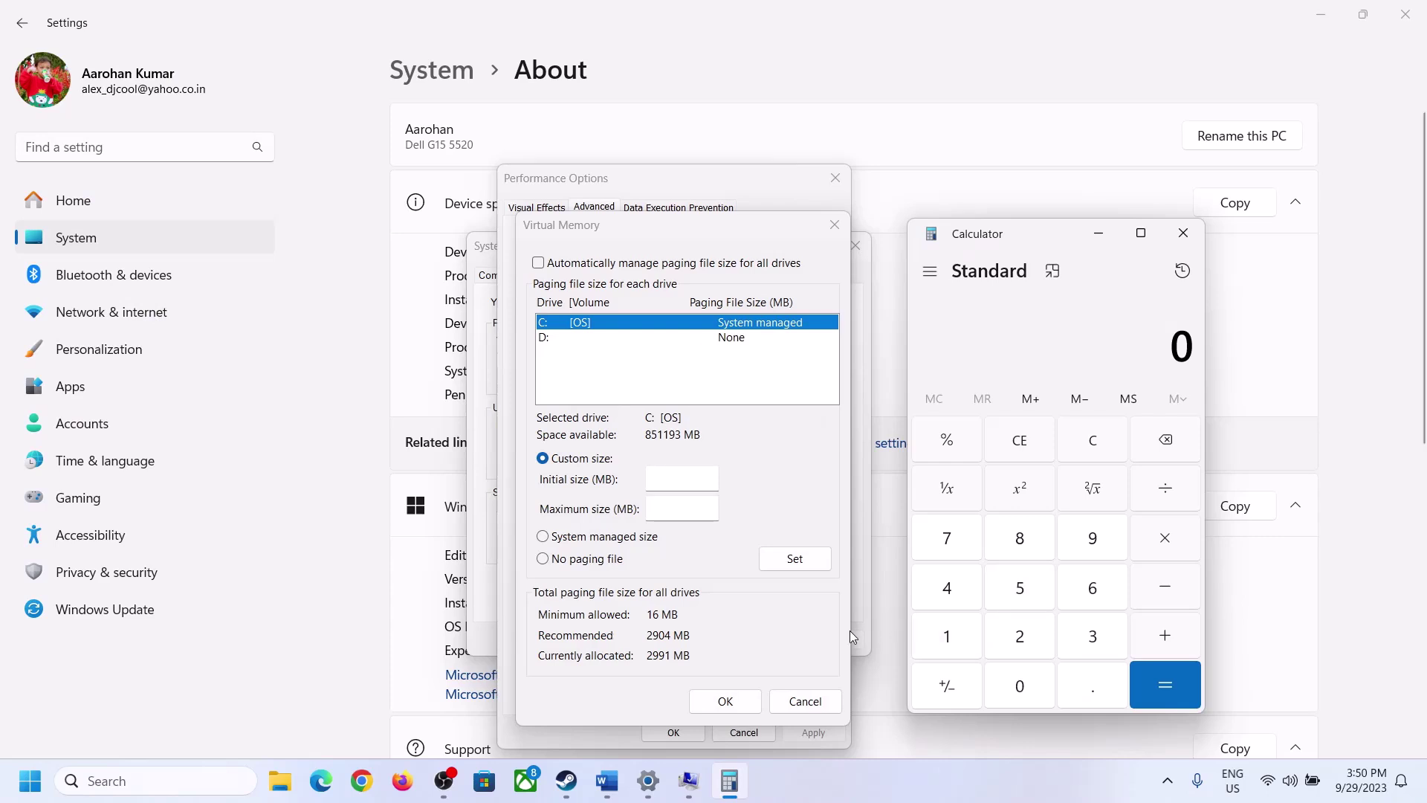
{"action": "left_click", "coordinate": [606, 794]}
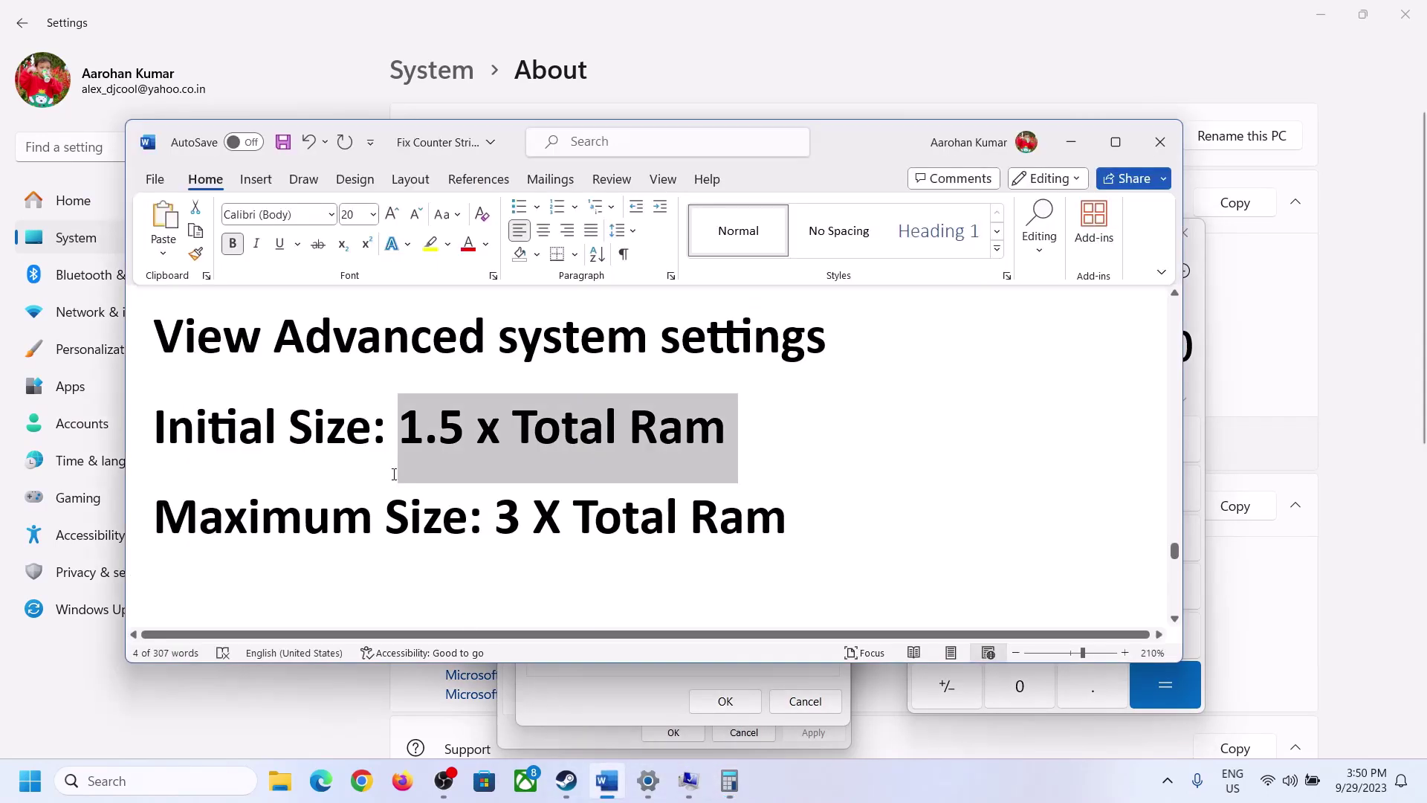
{"action": "left_click", "coordinate": [729, 781]}
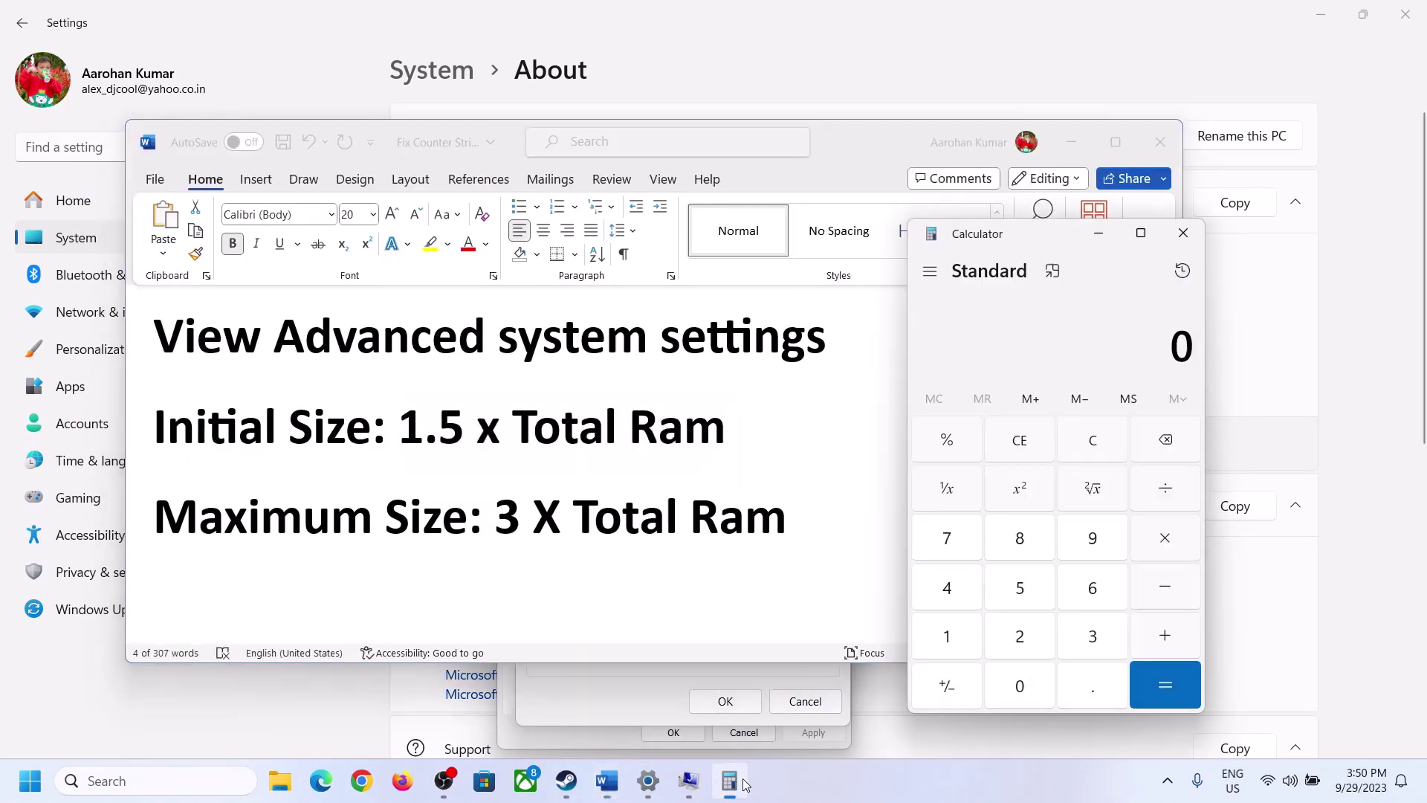
{"action": "left_click", "coordinate": [950, 637]}
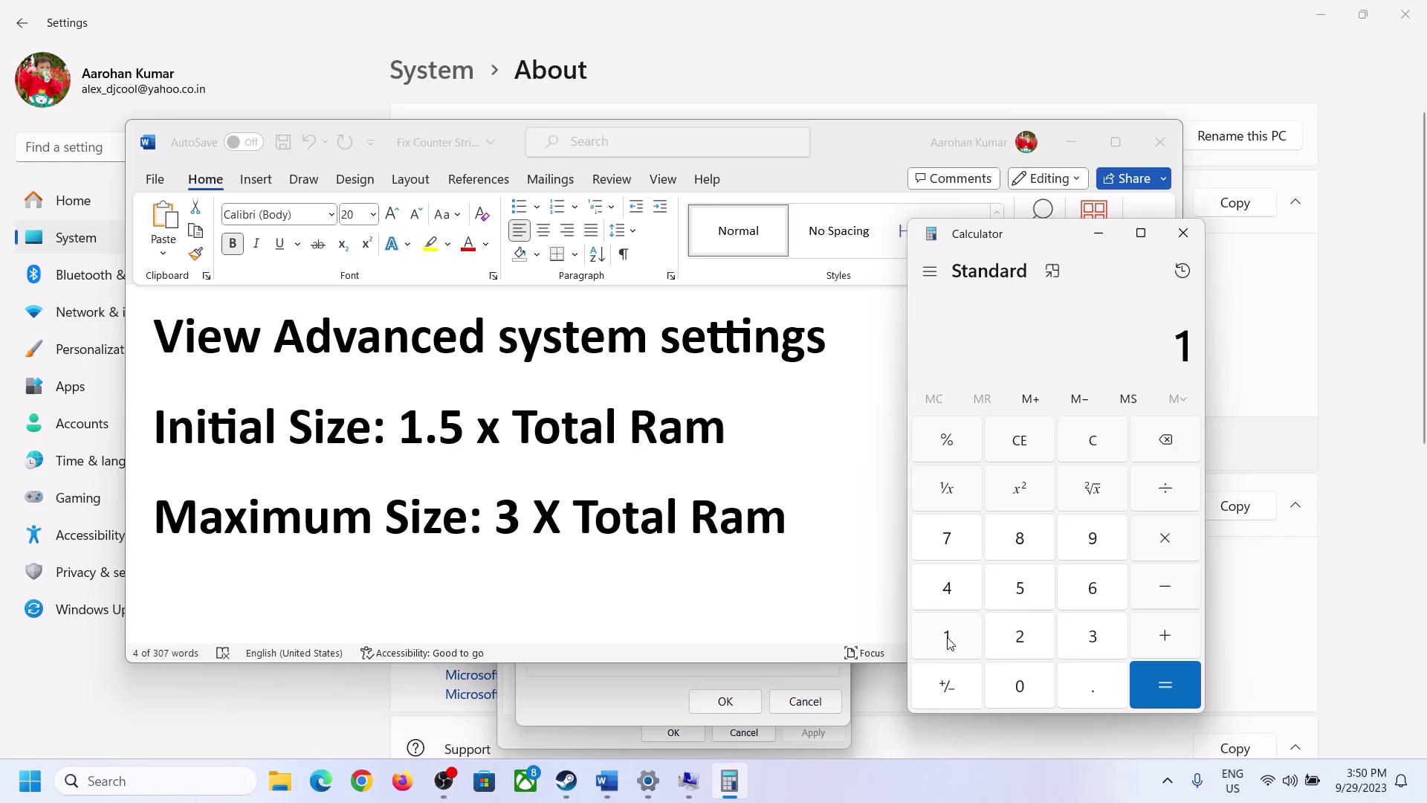
{"action": "left_click", "coordinate": [1086, 599]}
{"action": "left_click", "coordinate": [1094, 456]}
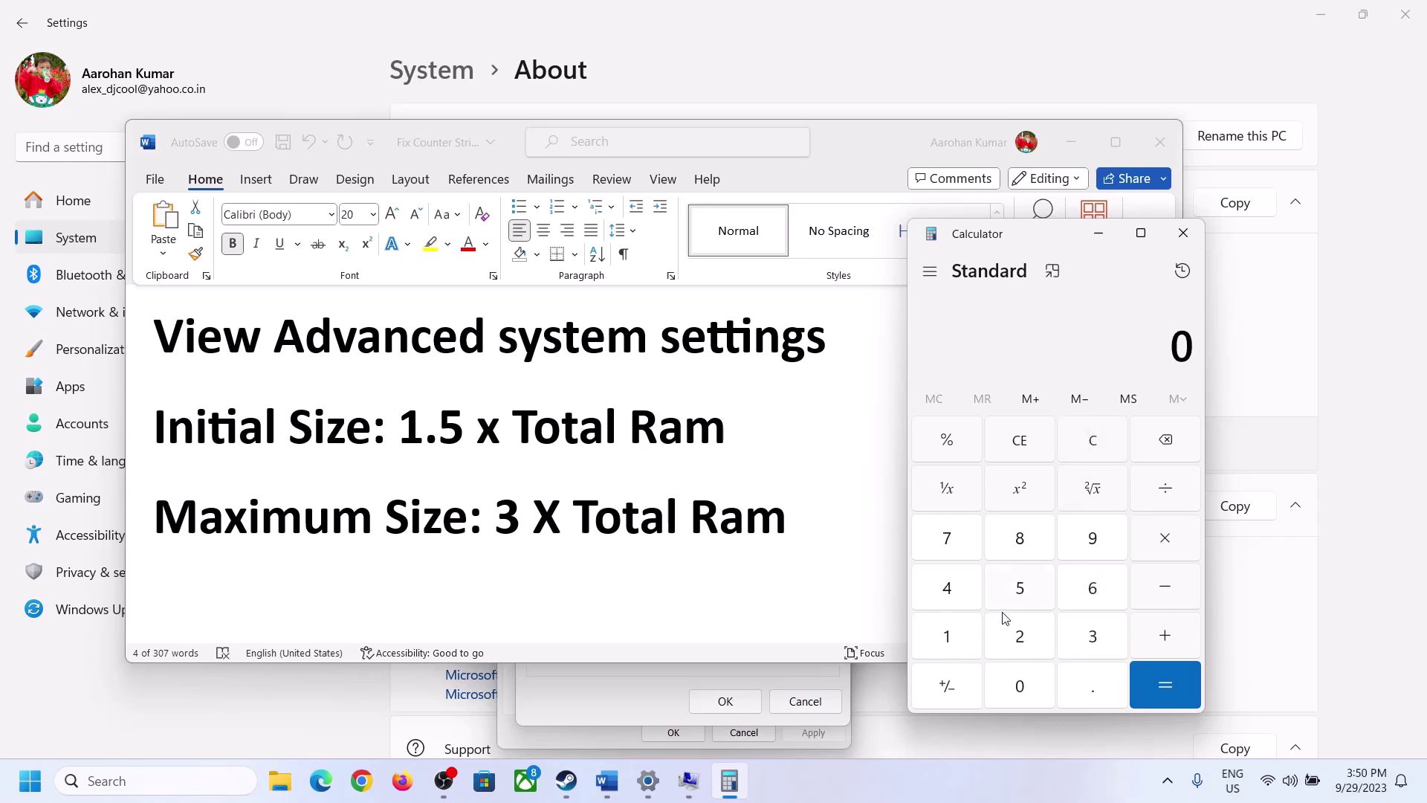
- Calculate 16 × 1024 in Calculator to convert the installed RAM to megabytes
{"action": "left_click", "coordinate": [957, 638]}
{"action": "left_click", "coordinate": [1092, 592]}
{"action": "left_click", "coordinate": [1162, 547]}
{"action": "left_click", "coordinate": [951, 644]}
{"action": "left_click", "coordinate": [1020, 691]}
{"action": "left_click", "coordinate": [1025, 645]}
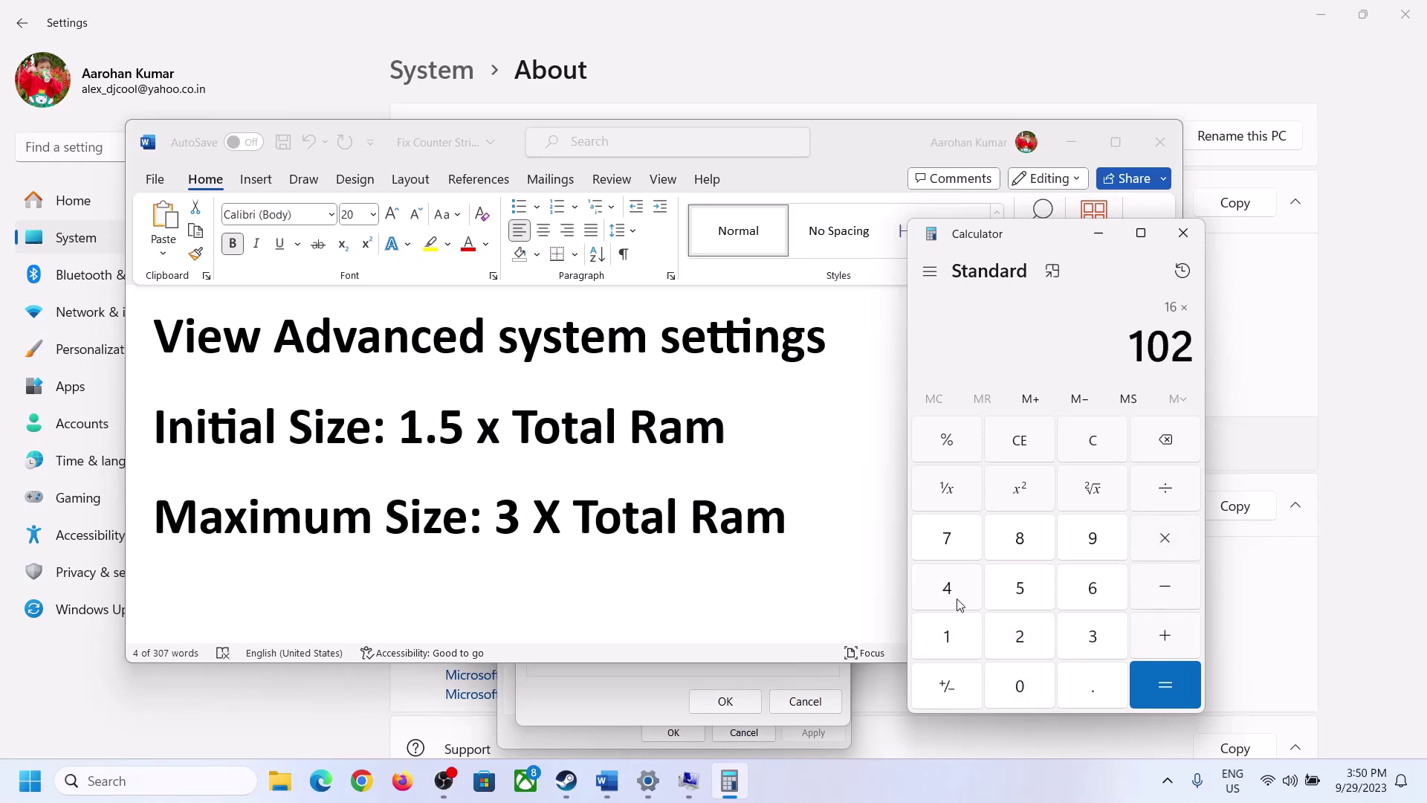
{"action": "left_click", "coordinate": [959, 604]}
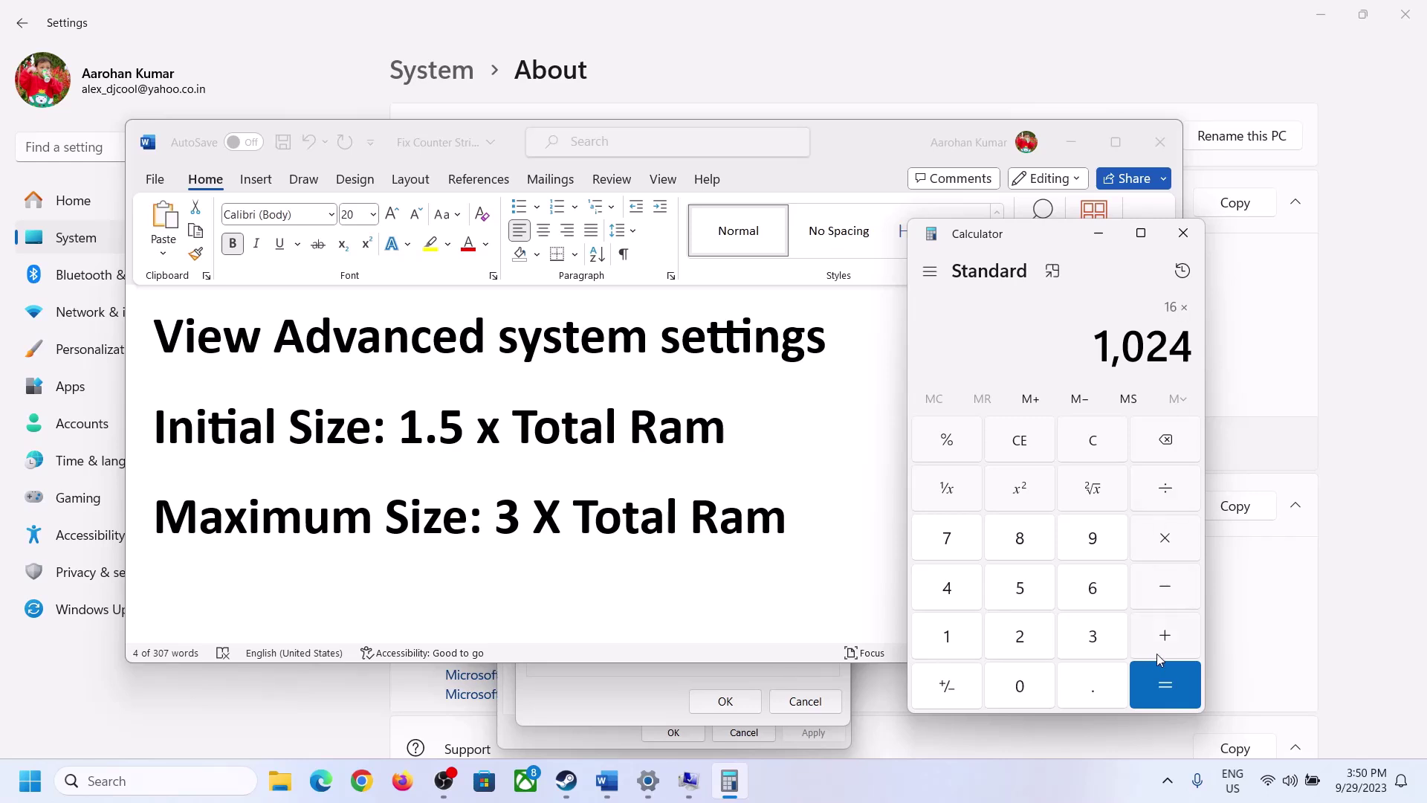
{"action": "left_click", "coordinate": [1164, 686]}
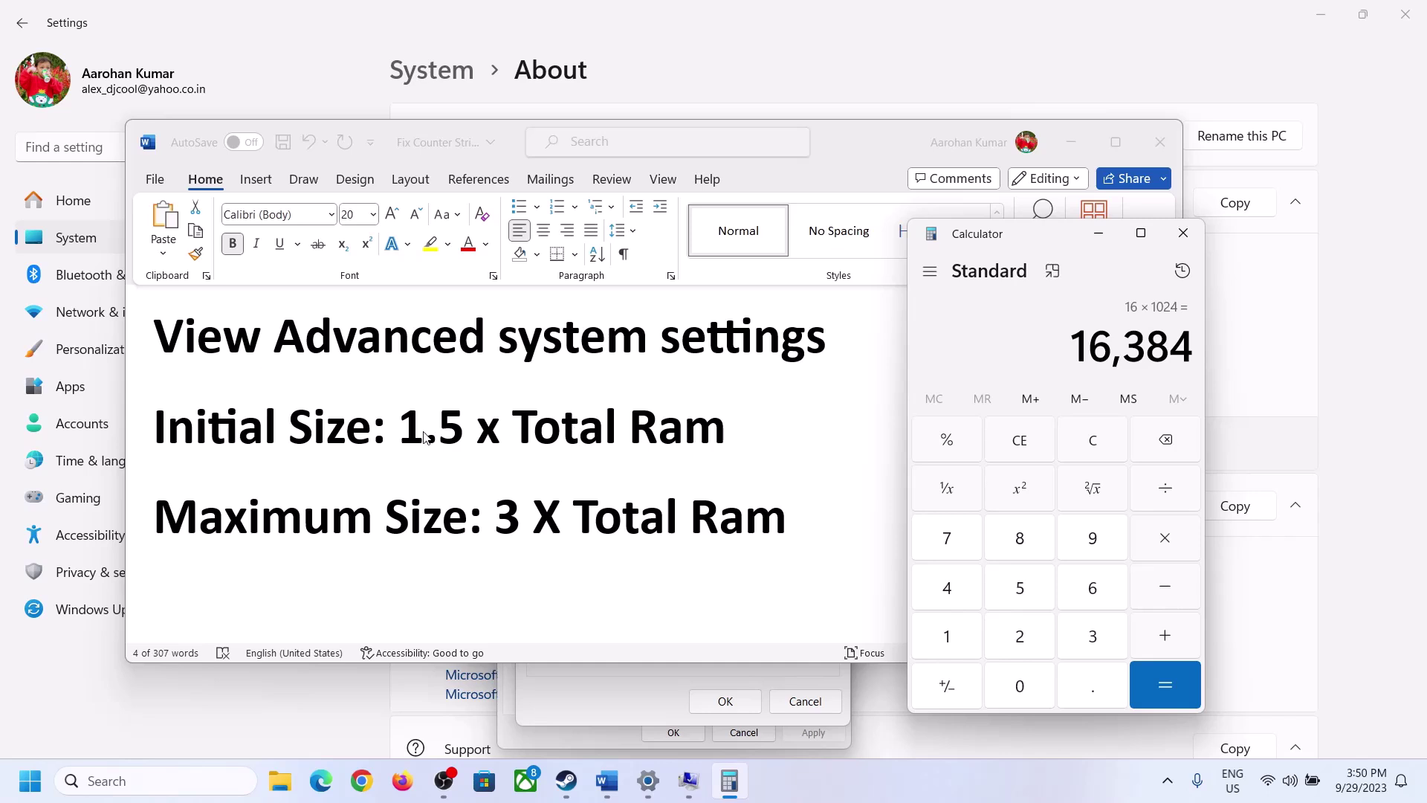
- Multiply the RAM in megabytes by 1.5 to work out the initial paging file size
{"action": "left_click", "coordinate": [1168, 546]}
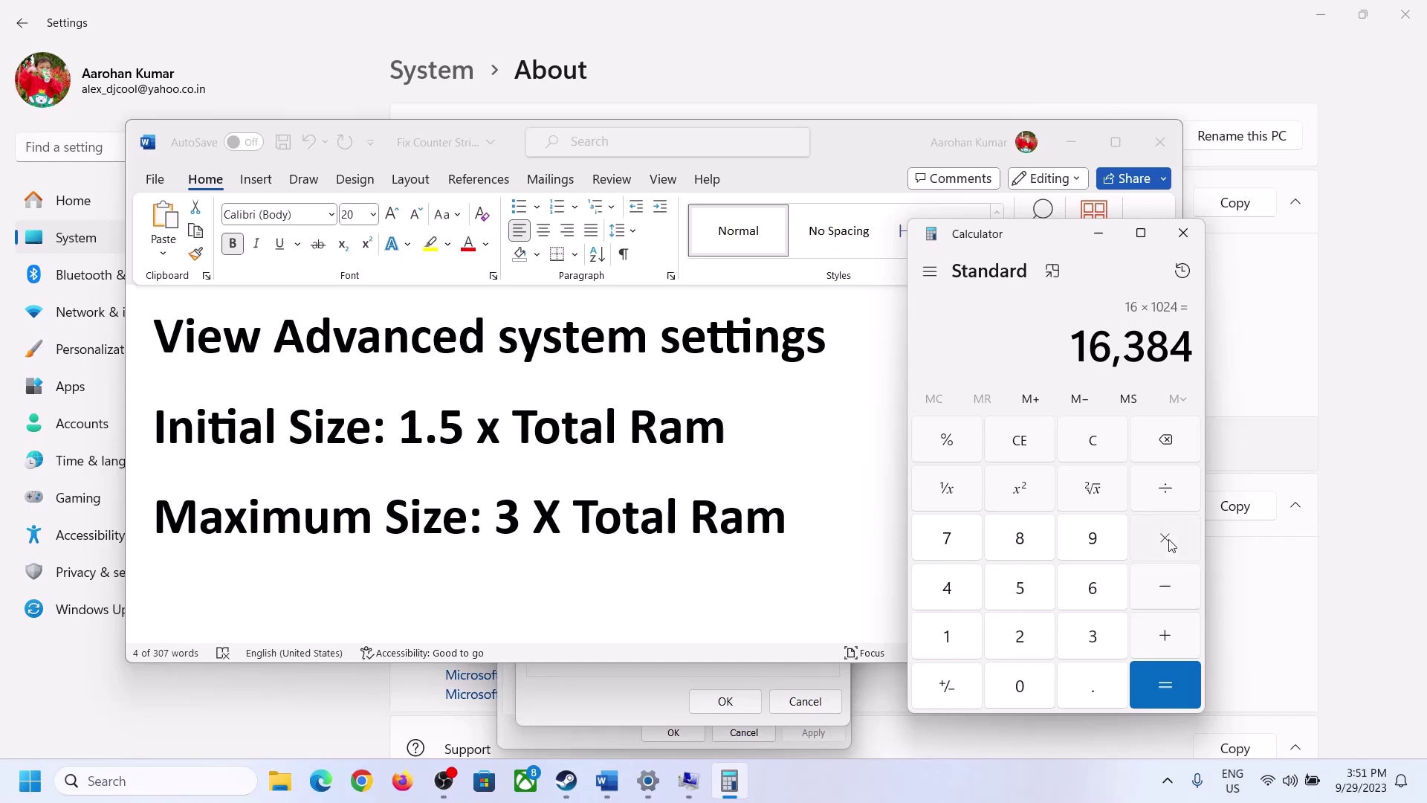
{"action": "left_click", "coordinate": [968, 644]}
{"action": "left_click", "coordinate": [1087, 701]}
{"action": "left_click", "coordinate": [1020, 588]}
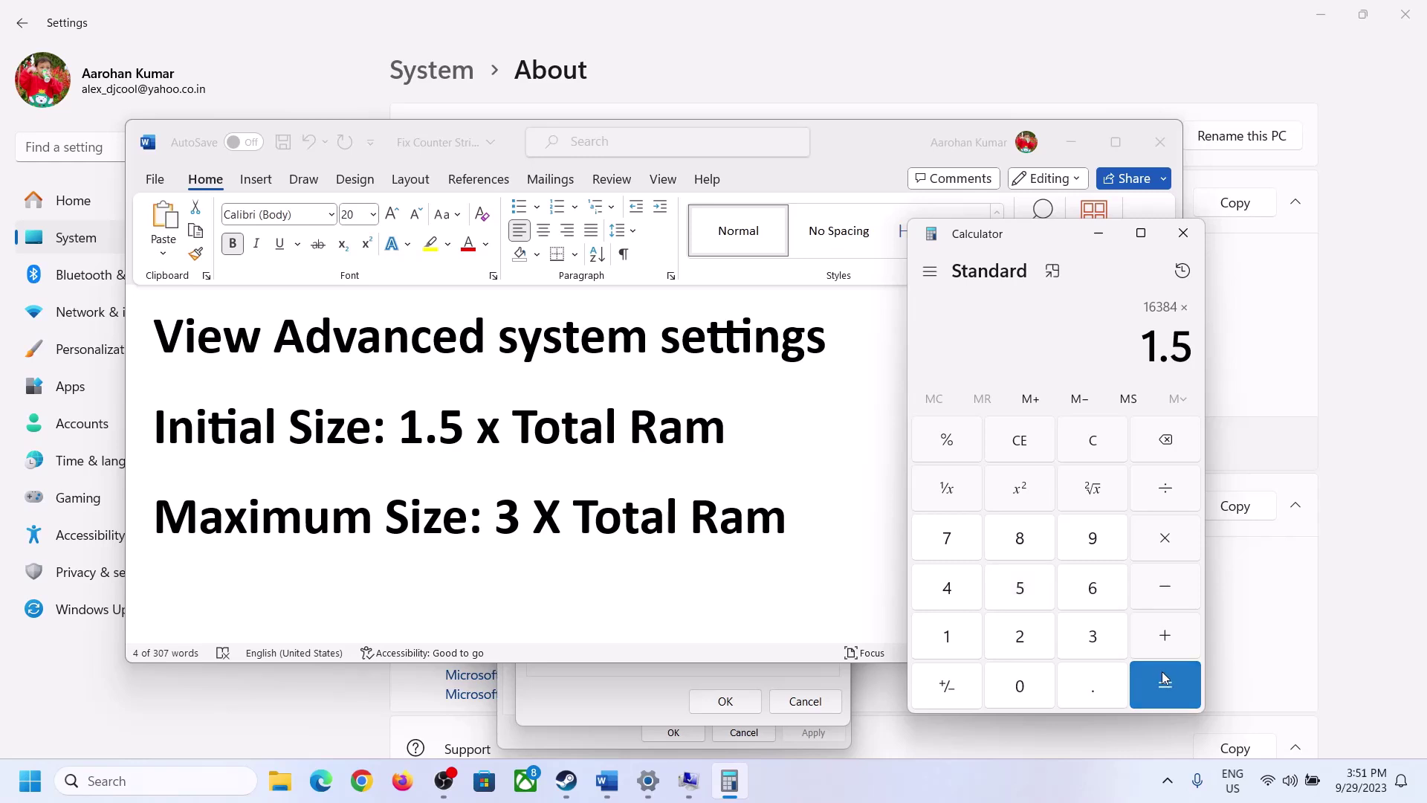
{"action": "left_click", "coordinate": [1161, 671]}
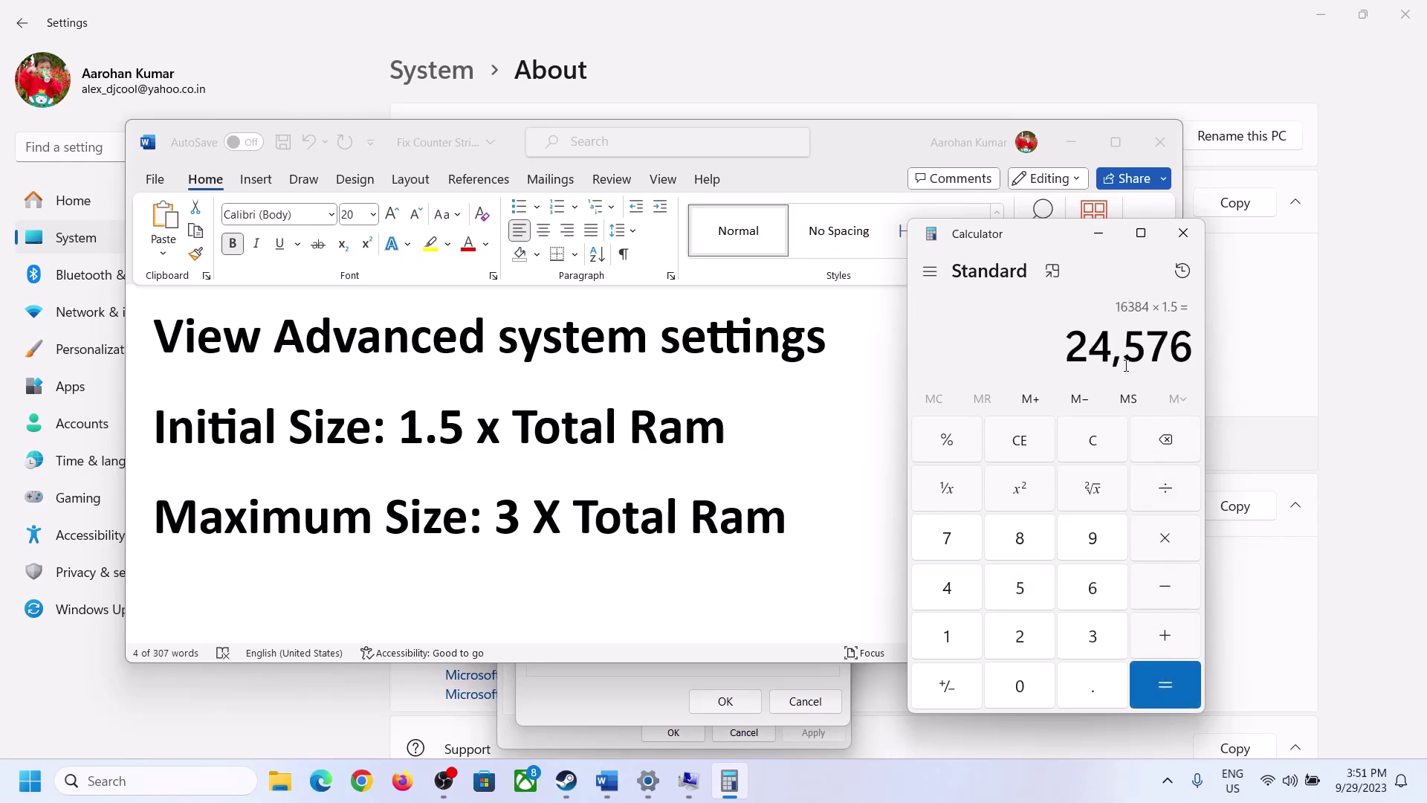
- Set the custom initial size to 24576 MB in the Virtual Memory dialog and go to the maximum size value
{"action": "left_click", "coordinate": [630, 693]}
{"action": "left_click", "coordinate": [674, 480]}
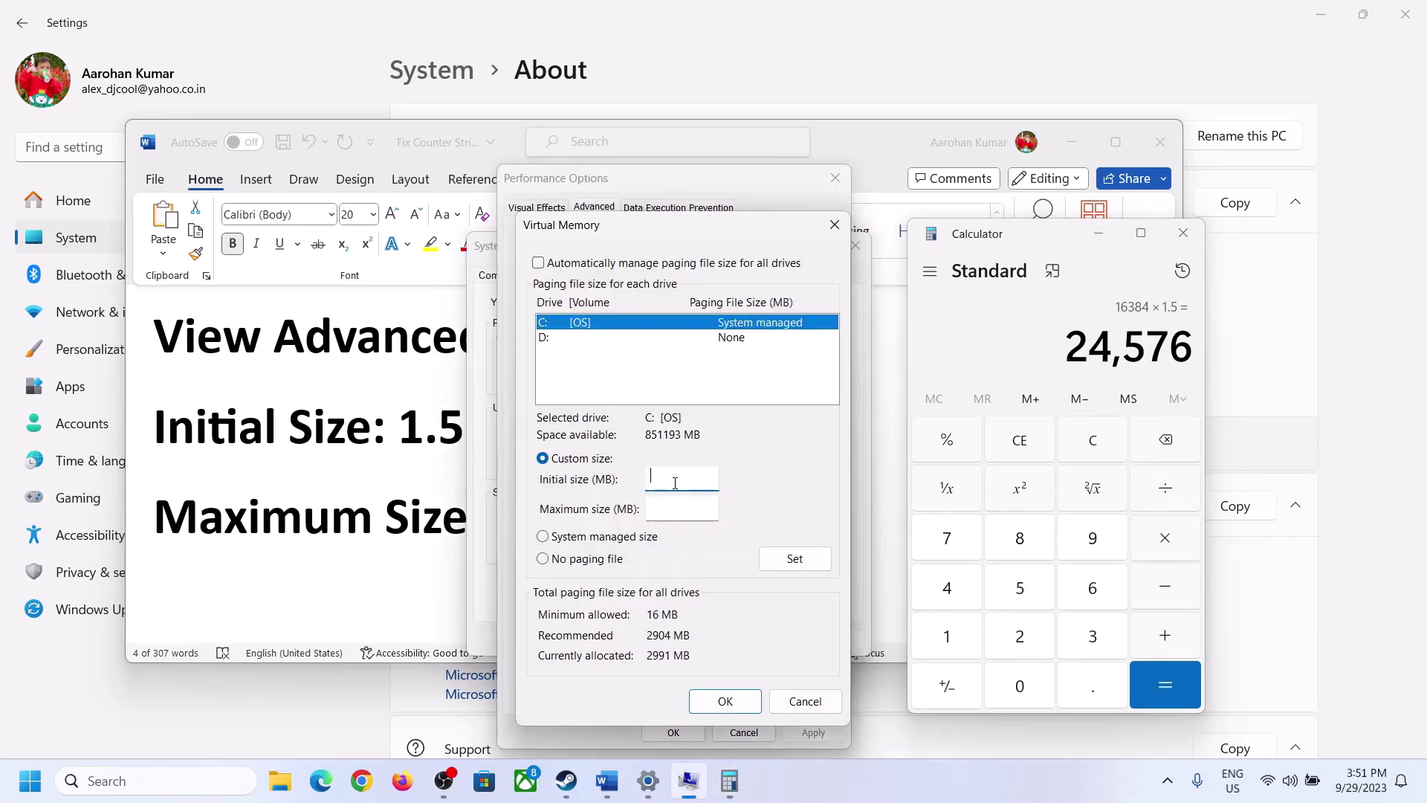
{"action": "type", "text": "24576"}
{"action": "left_click", "coordinate": [716, 508]}
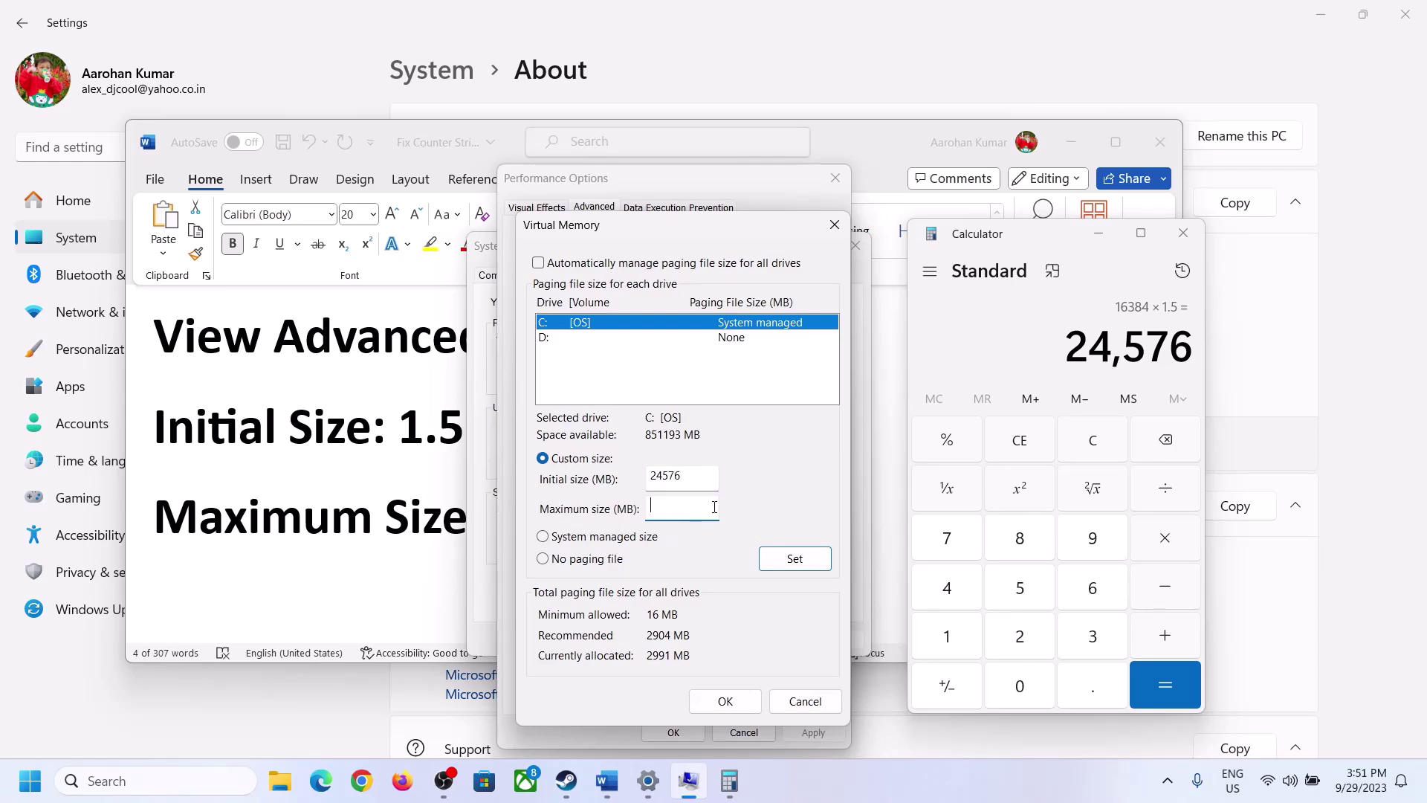
- Clear the calculation and recheck the installed RAM on the System About page before returning to Calculator
{"action": "left_click", "coordinate": [412, 525]}
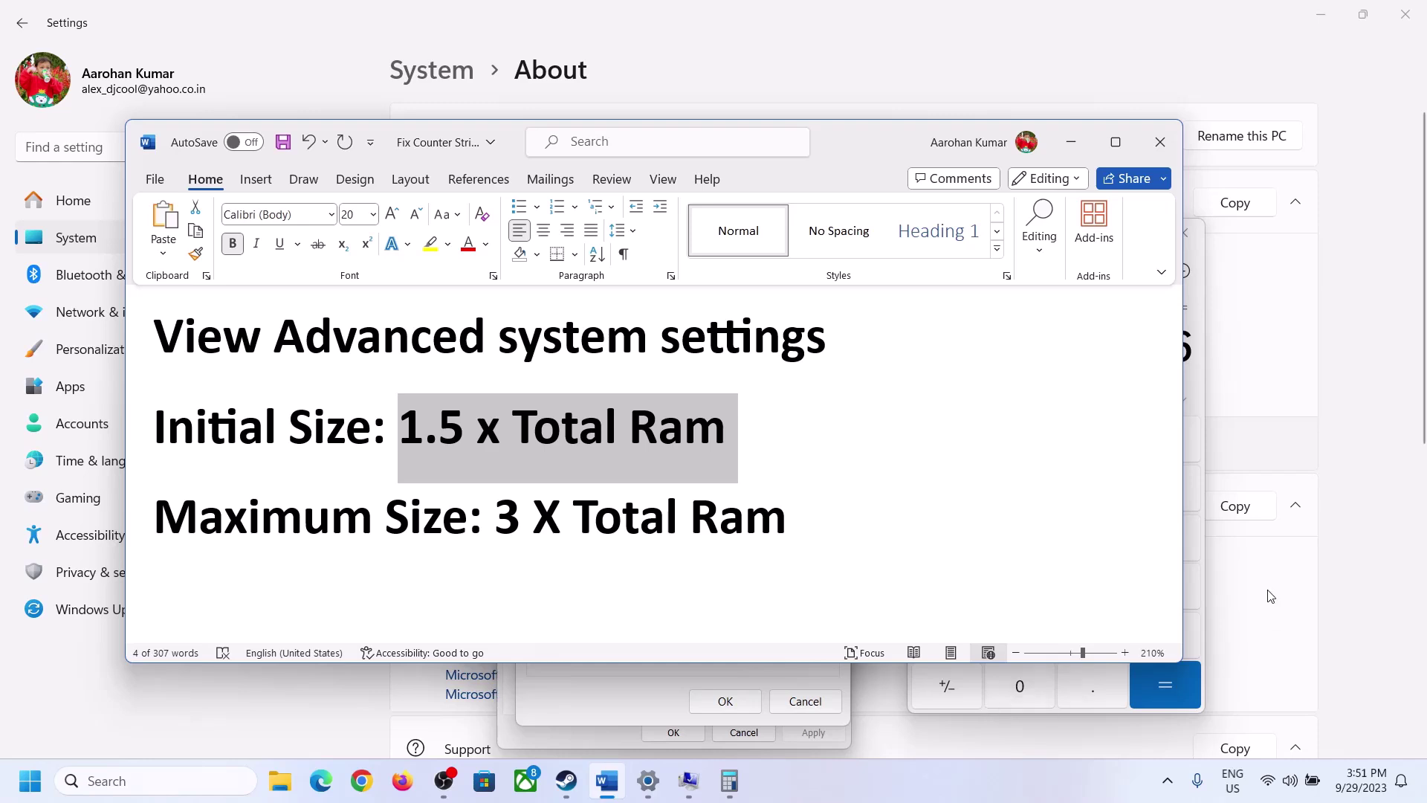
{"action": "left_click", "coordinate": [1198, 385]}
{"action": "left_click", "coordinate": [1105, 444]}
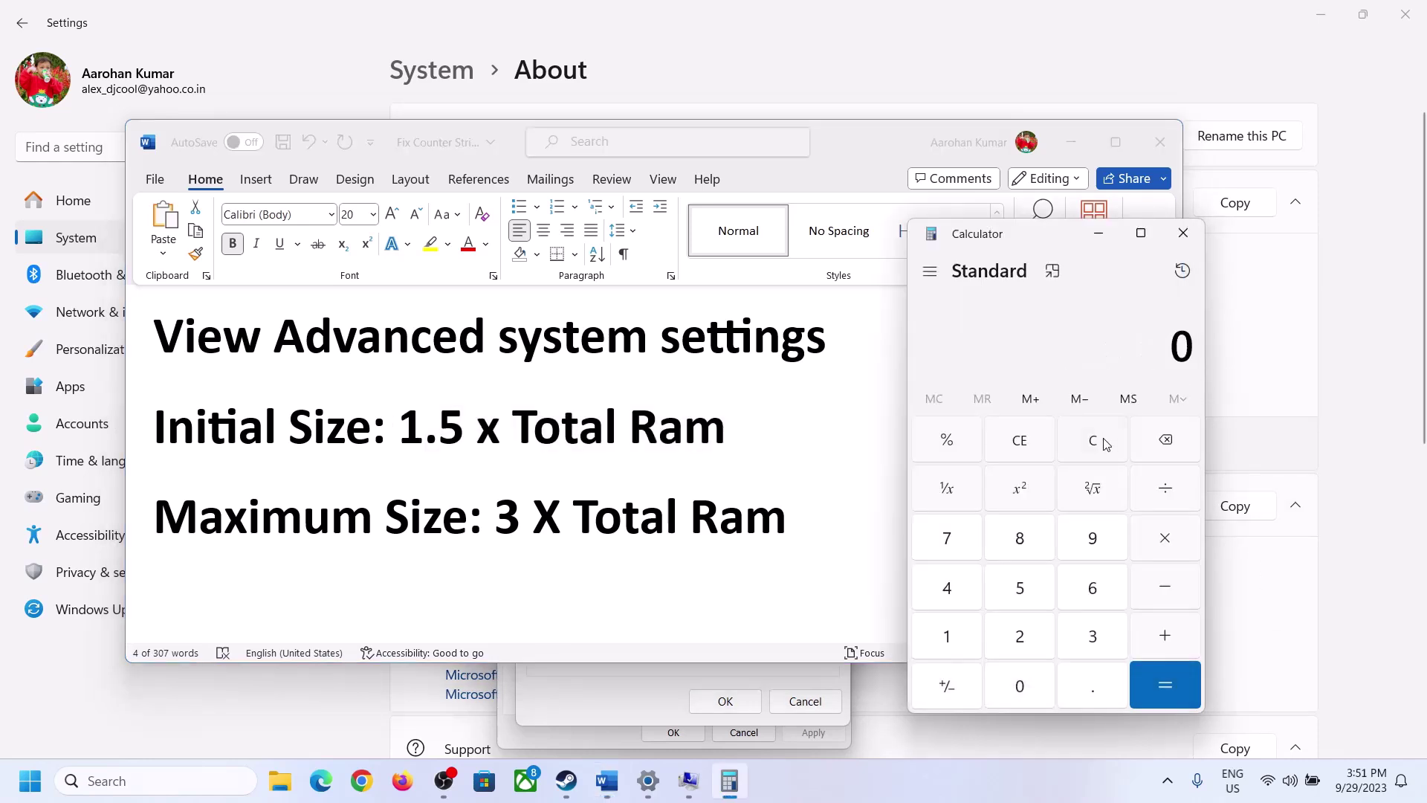
{"action": "left_click", "coordinate": [658, 790]}
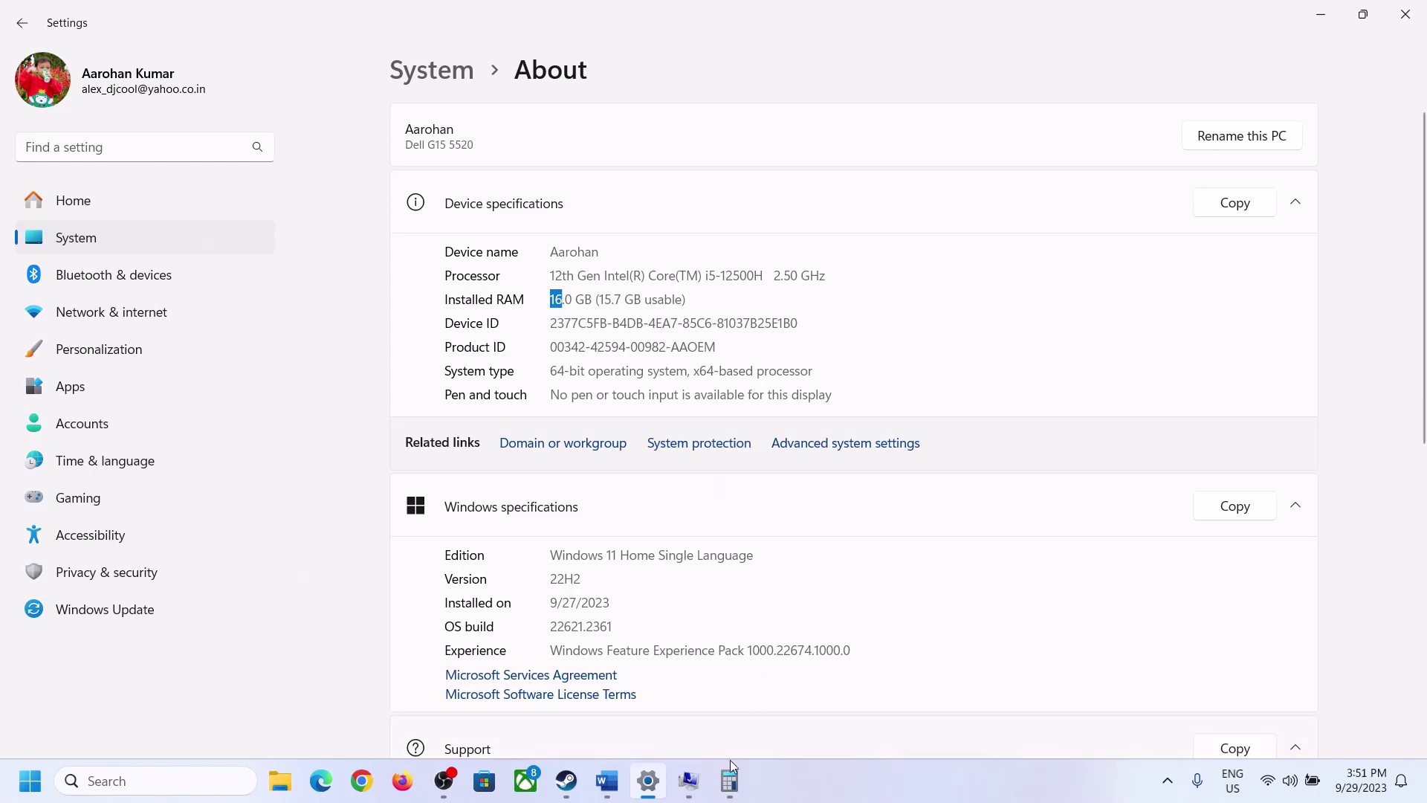
{"action": "left_click", "coordinate": [729, 778]}
- Calculate 16 × 1024 again as the base for the maximum paging file size
{"action": "left_click", "coordinate": [961, 632]}
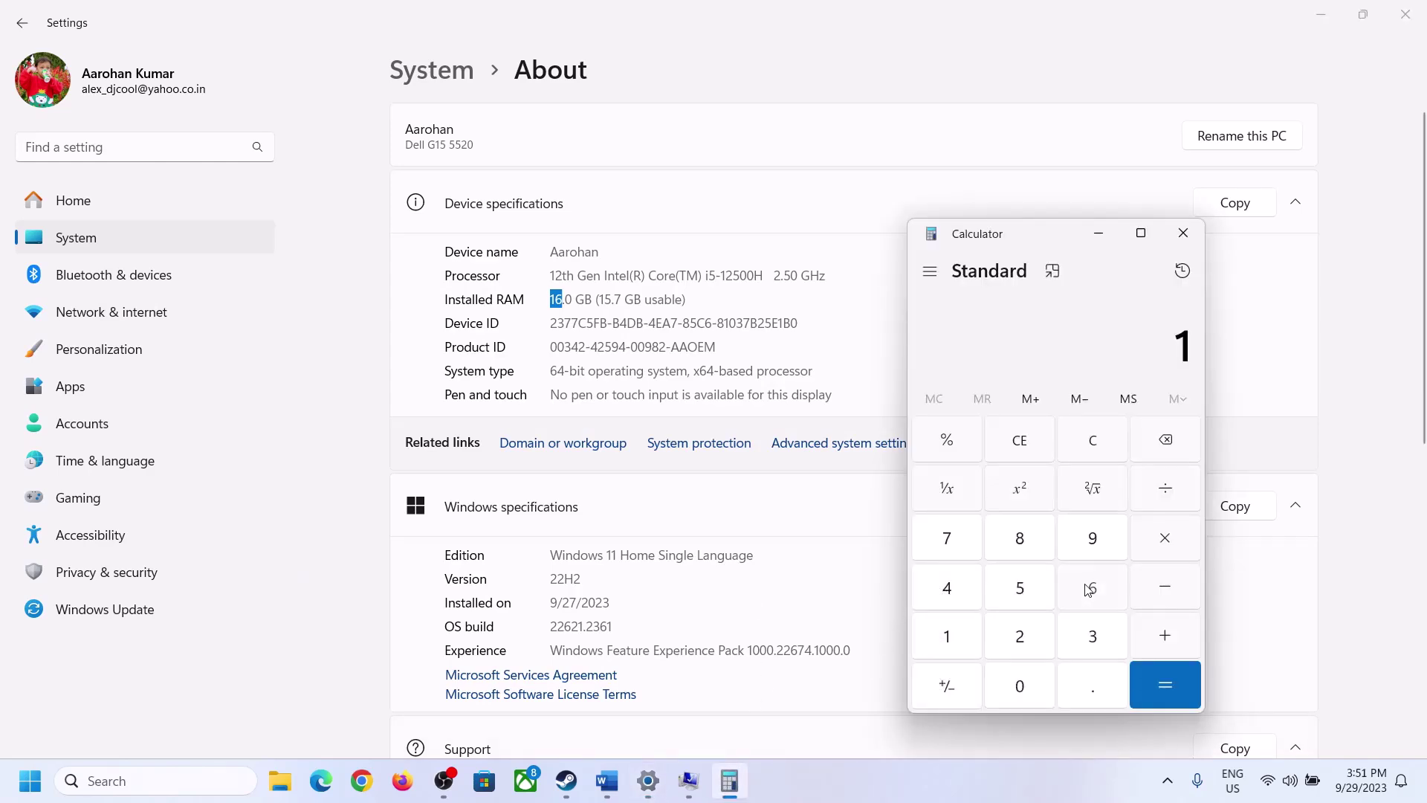
{"action": "left_click", "coordinate": [1089, 588]}
{"action": "left_click", "coordinate": [1162, 538]}
{"action": "left_click", "coordinate": [955, 632]}
{"action": "left_click", "coordinate": [1011, 678]}
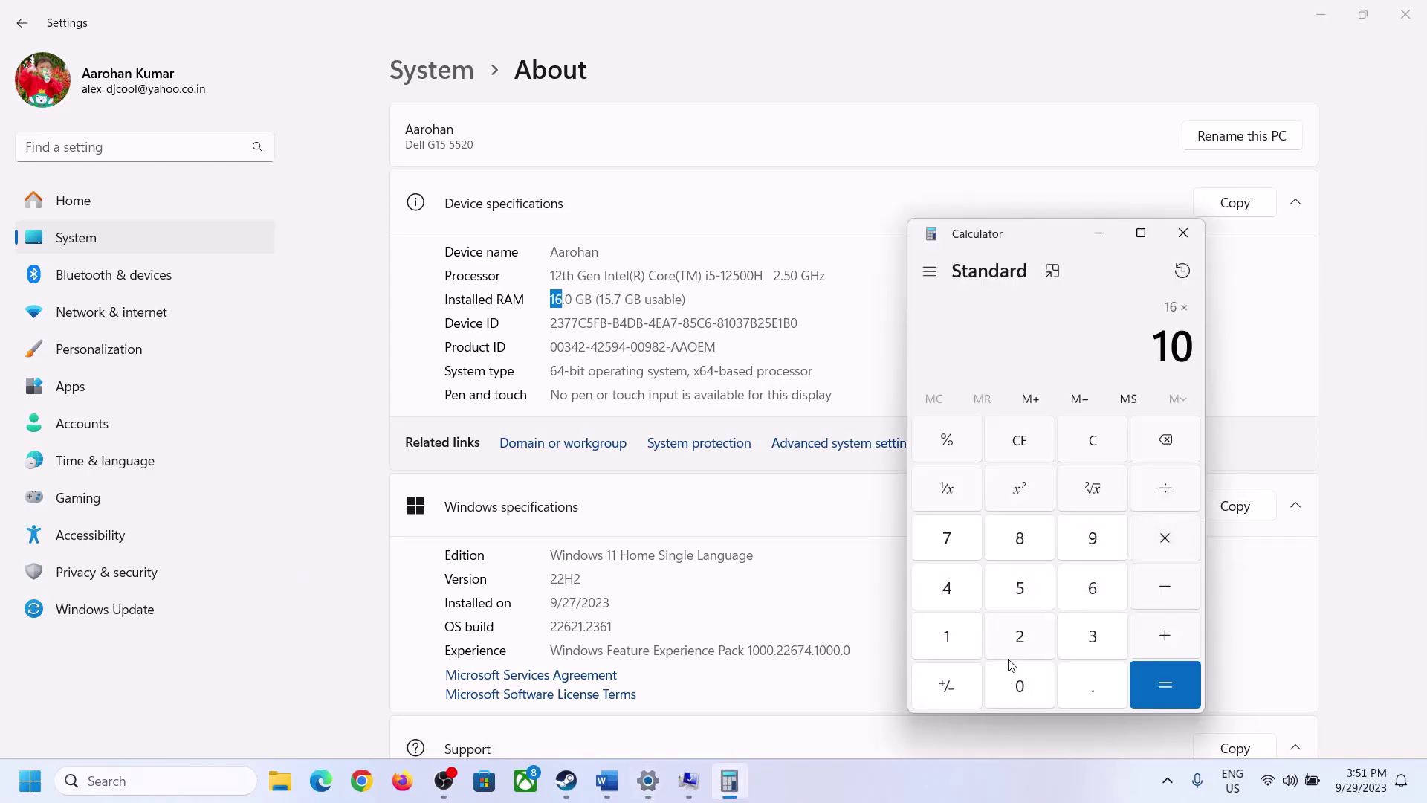
{"action": "left_click", "coordinate": [1017, 637]}
{"action": "left_click", "coordinate": [951, 589]}
{"action": "left_click", "coordinate": [1152, 693]}
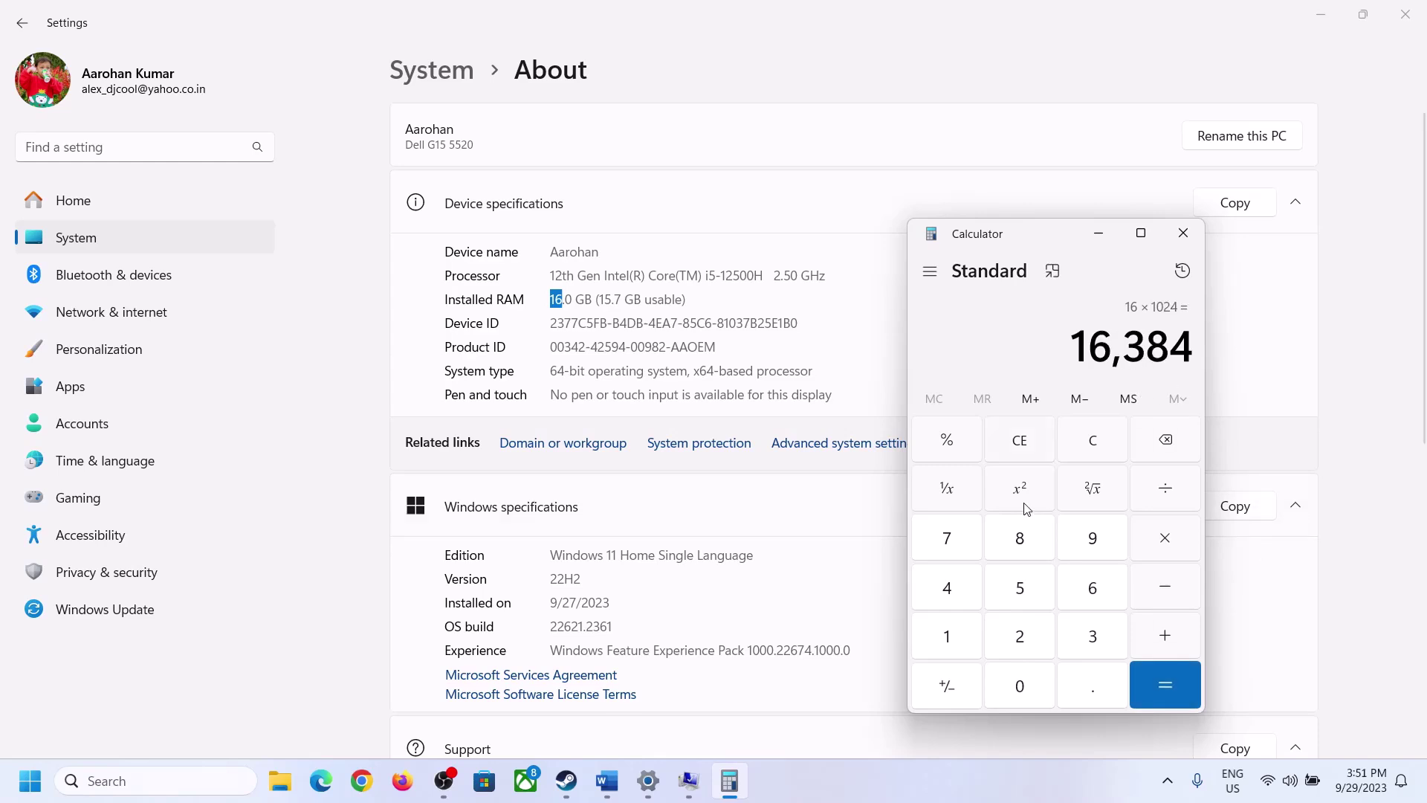
- Multiply the result by 3, following the maximum size formula in the Word document, and return to the Virtual Memory dialog
{"action": "left_click", "coordinate": [607, 780]}
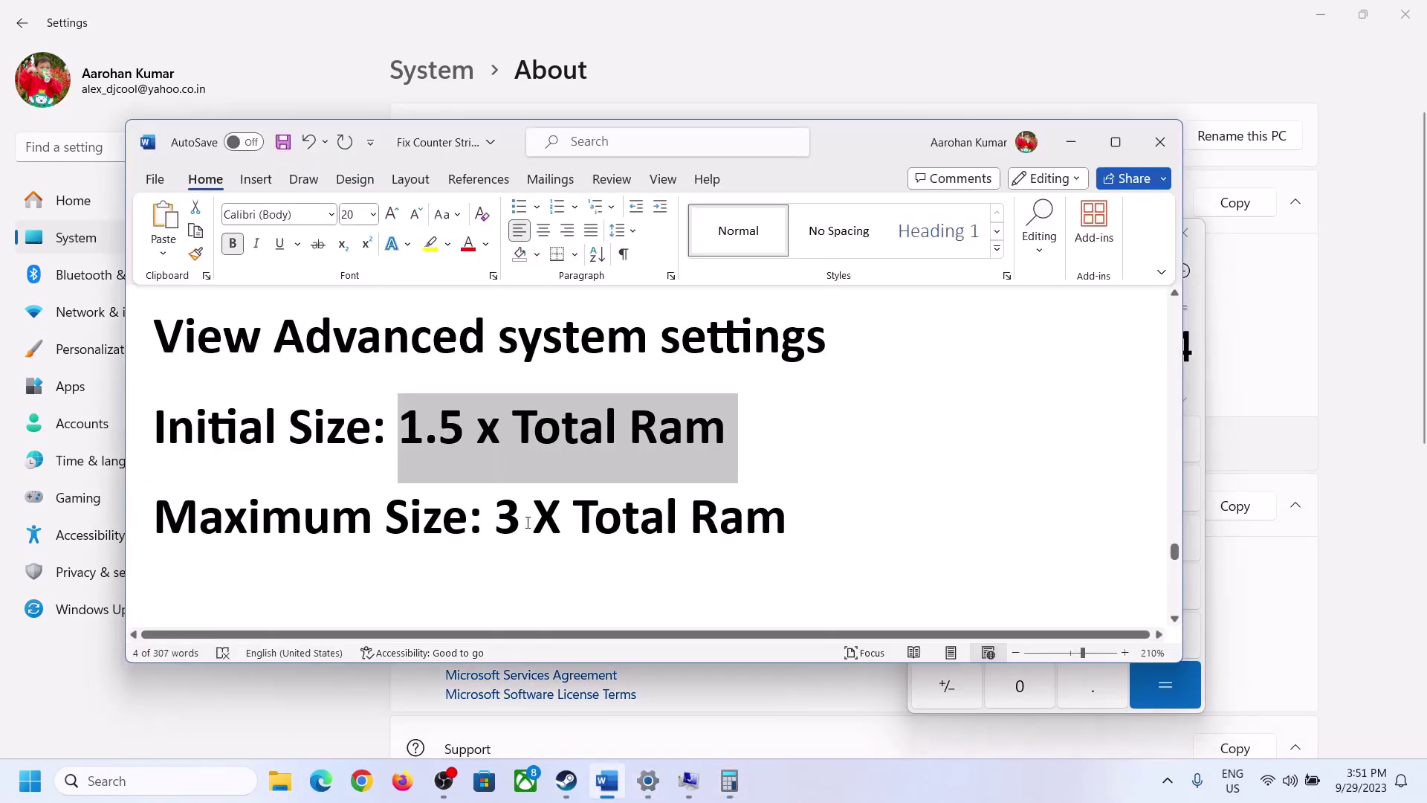
{"action": "left_click", "coordinate": [729, 780]}
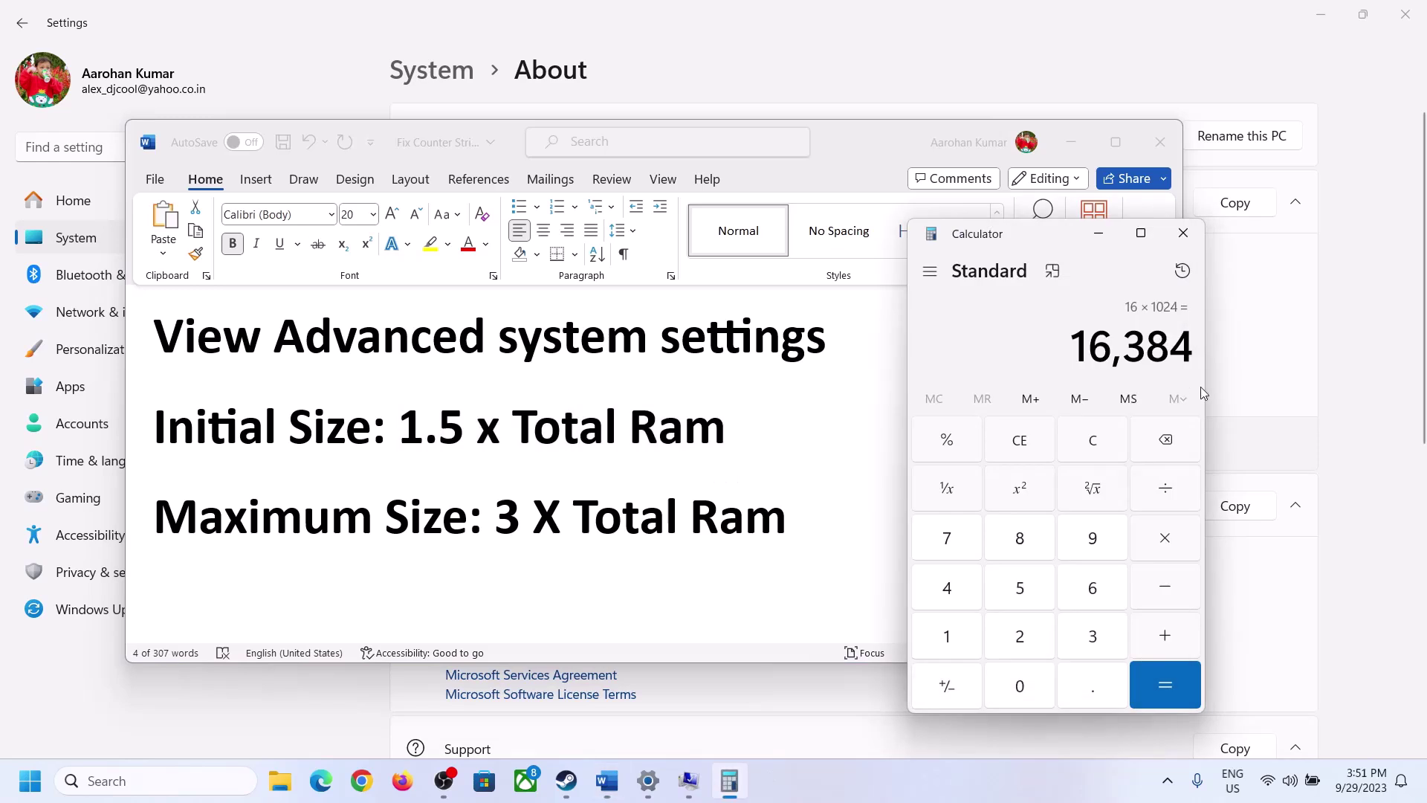
{"action": "left_click", "coordinate": [1164, 540]}
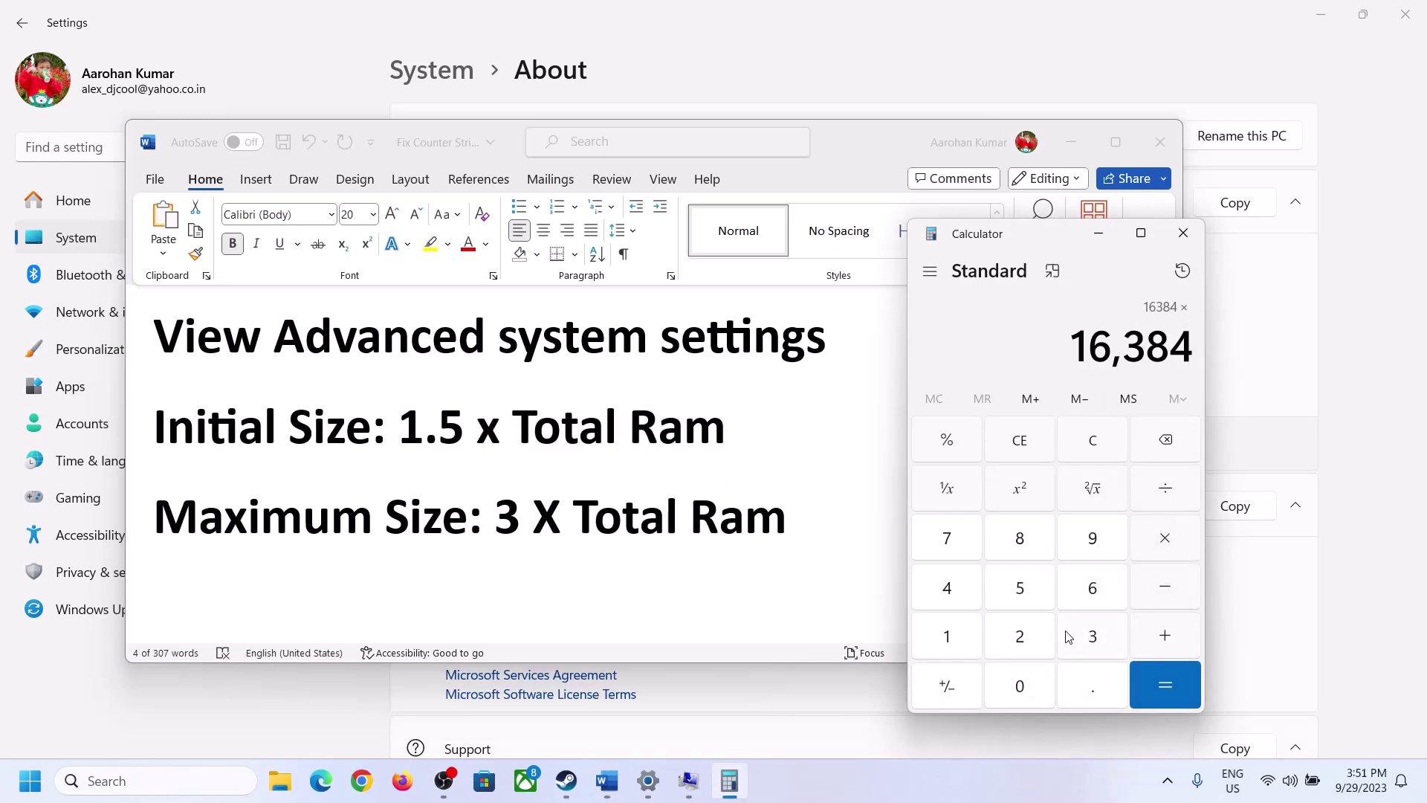
{"action": "left_click", "coordinate": [1087, 636]}
{"action": "left_click", "coordinate": [1171, 682]}
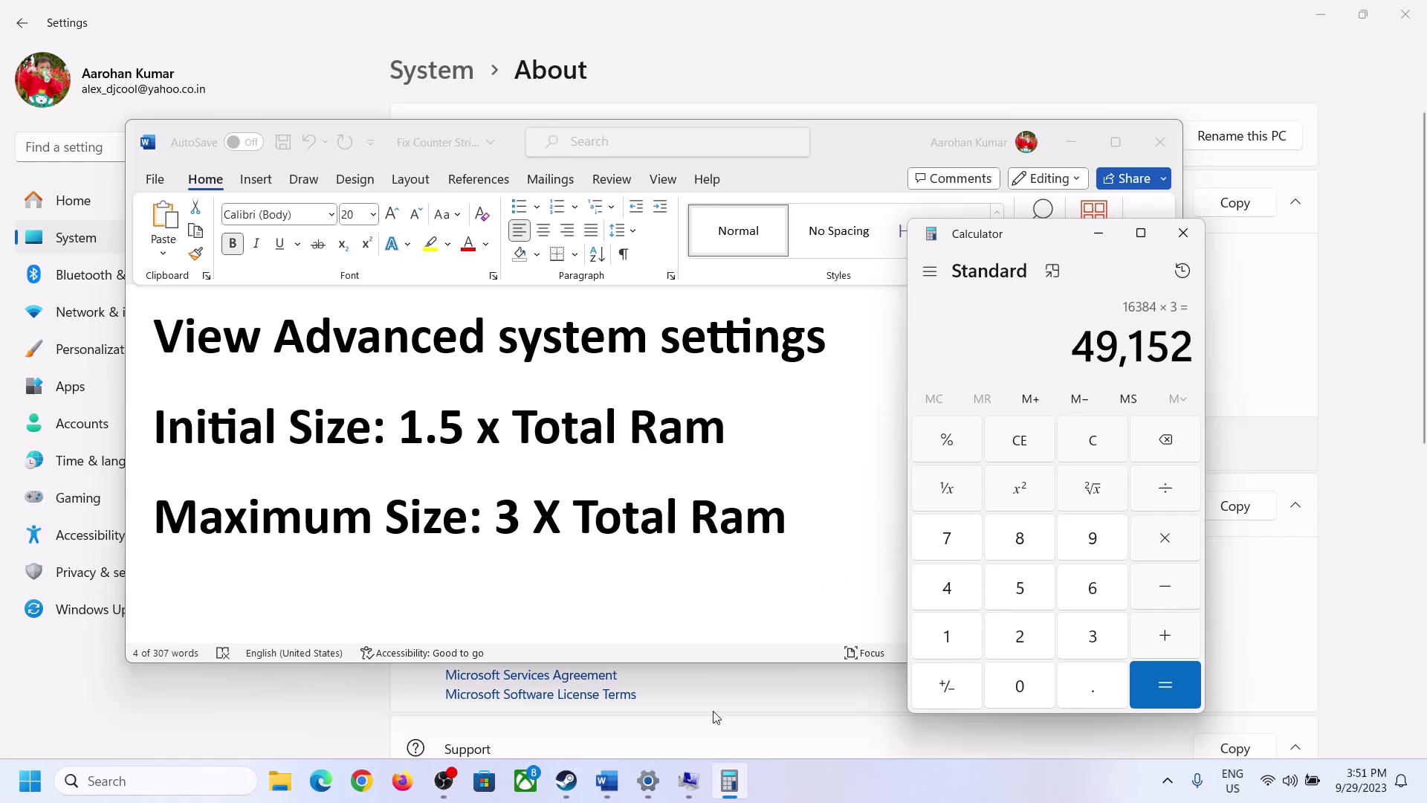
{"action": "left_click", "coordinate": [689, 781]}
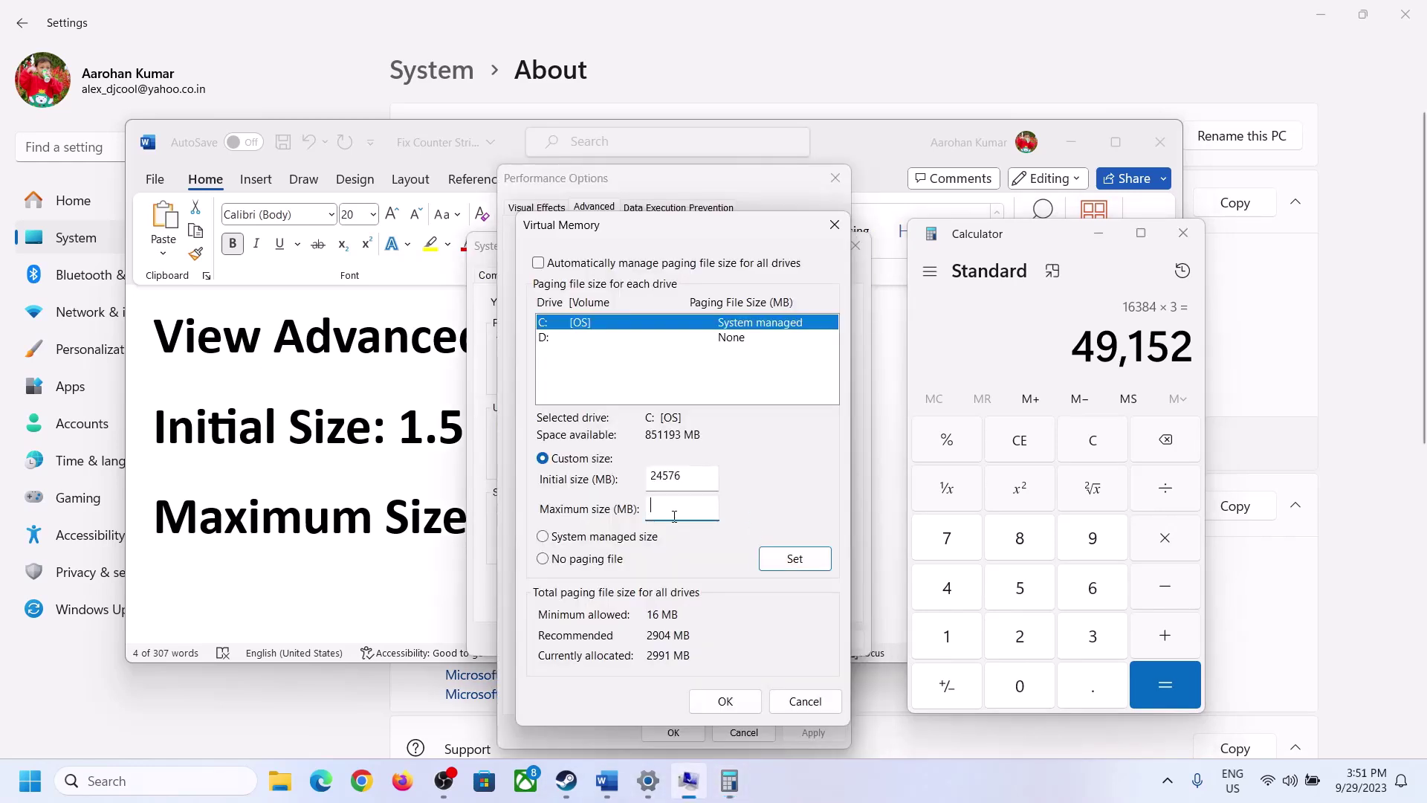
- Set the C: drive's maximum paging file size to 49152 MB and confirm the custom size in the Virtual Memory dialog
{"action": "type", "text": "49152"}
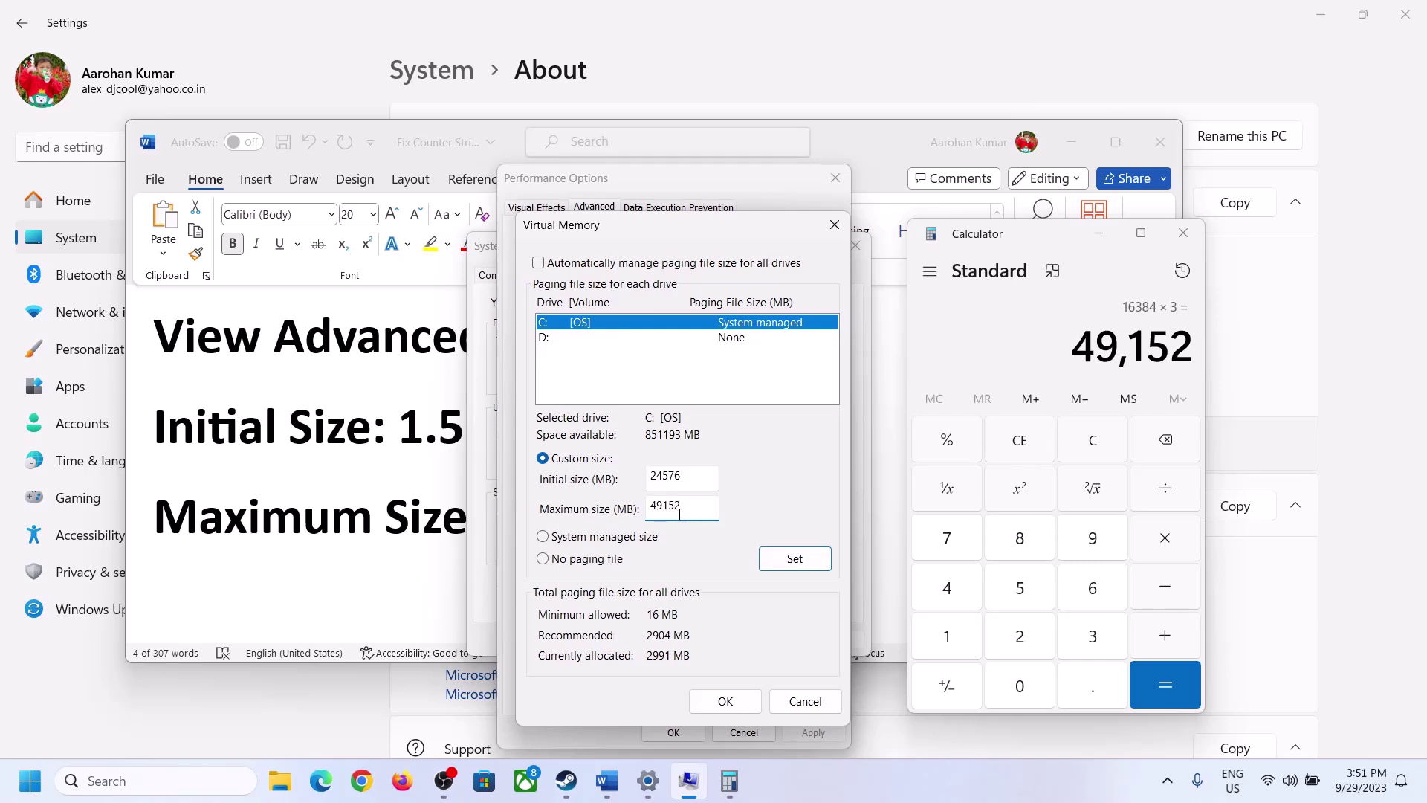
{"action": "left_click", "coordinate": [794, 561]}
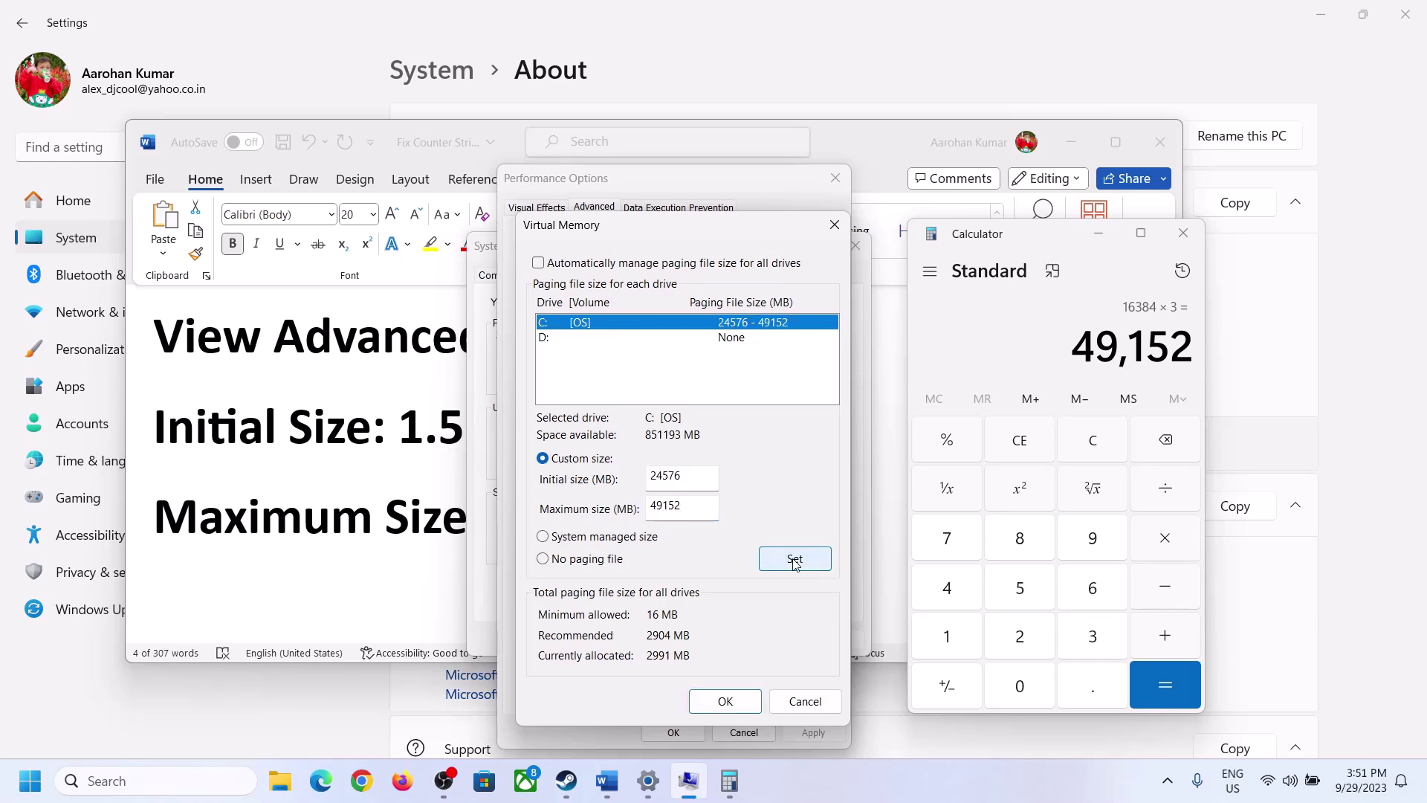
{"action": "left_click", "coordinate": [726, 701]}
{"action": "left_click", "coordinate": [885, 458]}
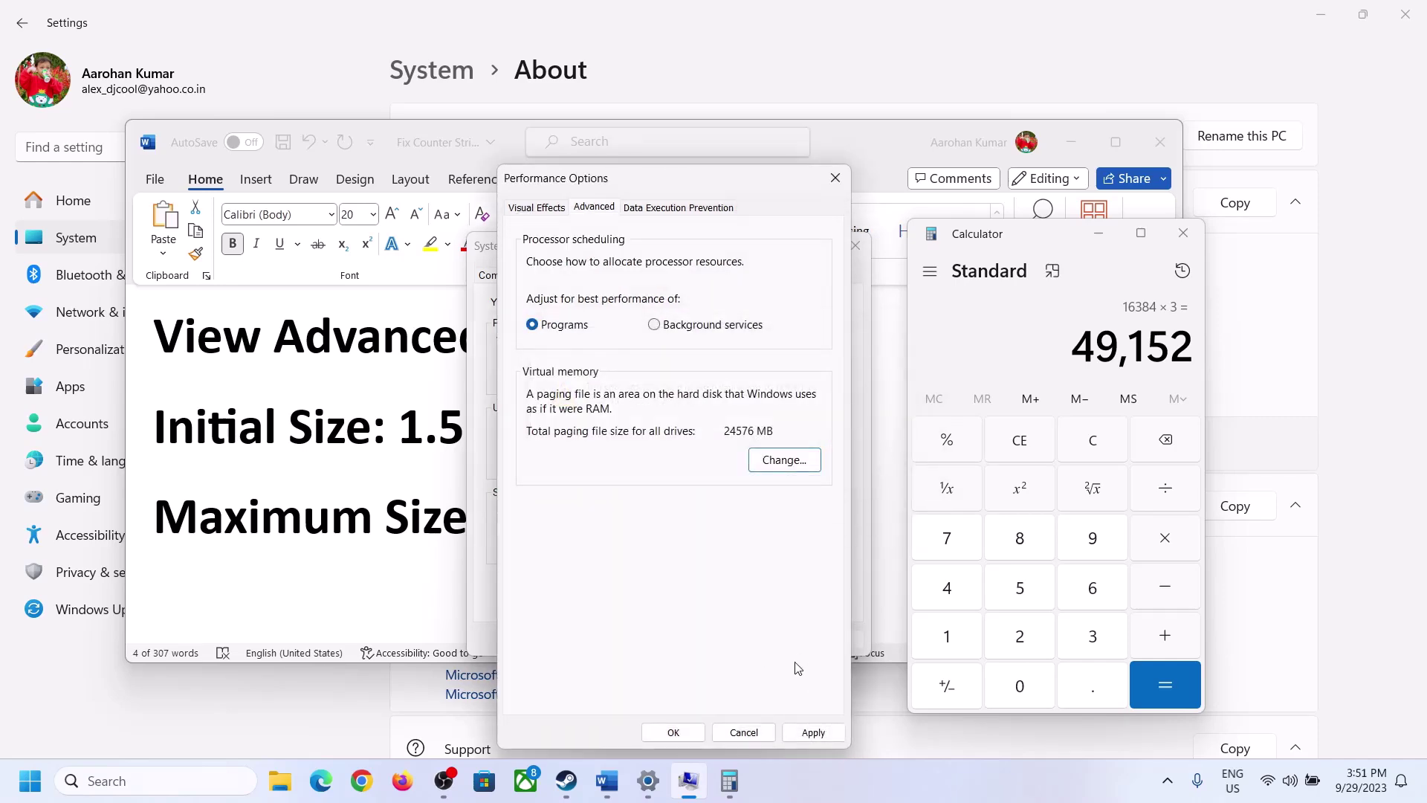
- Apply the performance options, close System Properties and dismiss the restart prompt without restarting
{"action": "left_click", "coordinate": [794, 736]}
{"action": "left_click", "coordinate": [673, 732]}
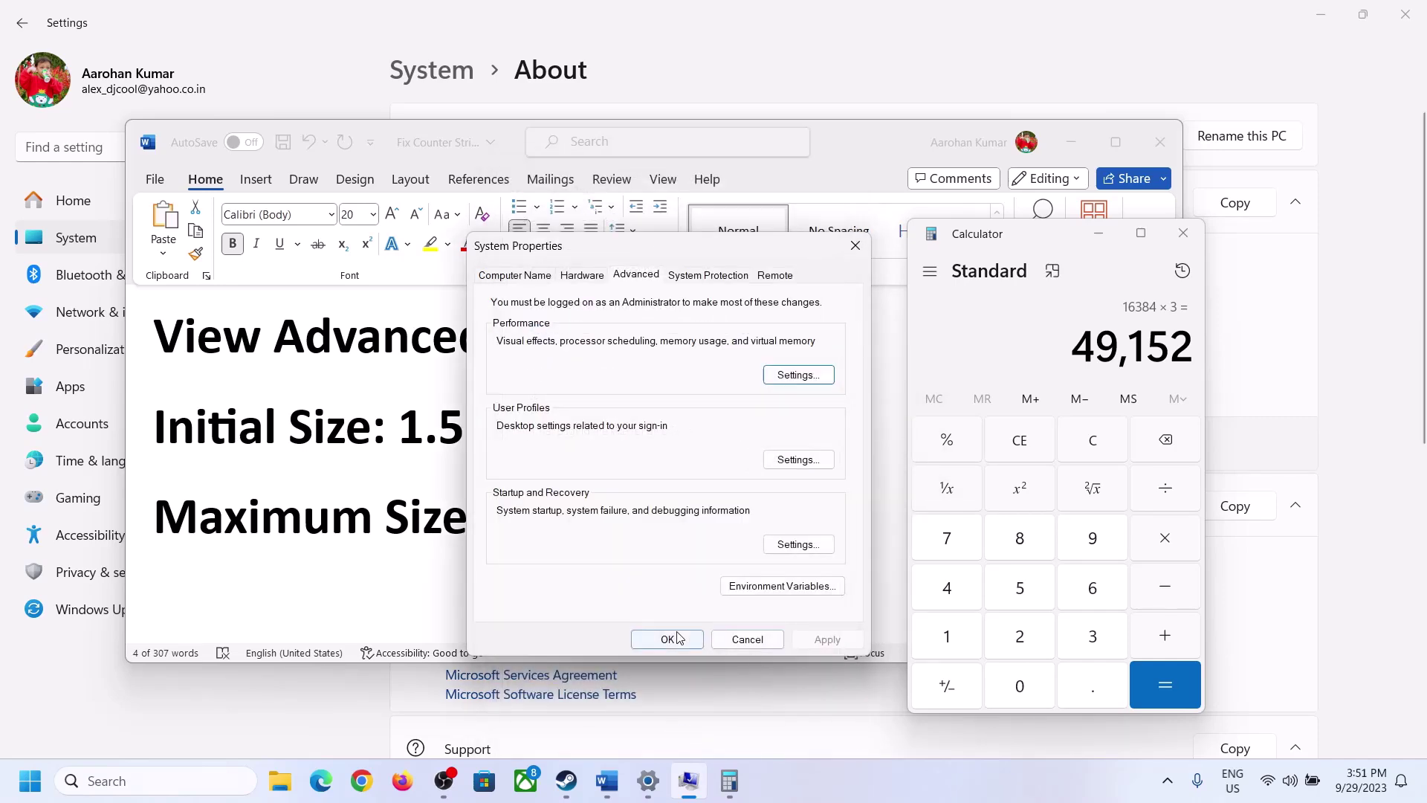
{"action": "left_click", "coordinate": [675, 637]}
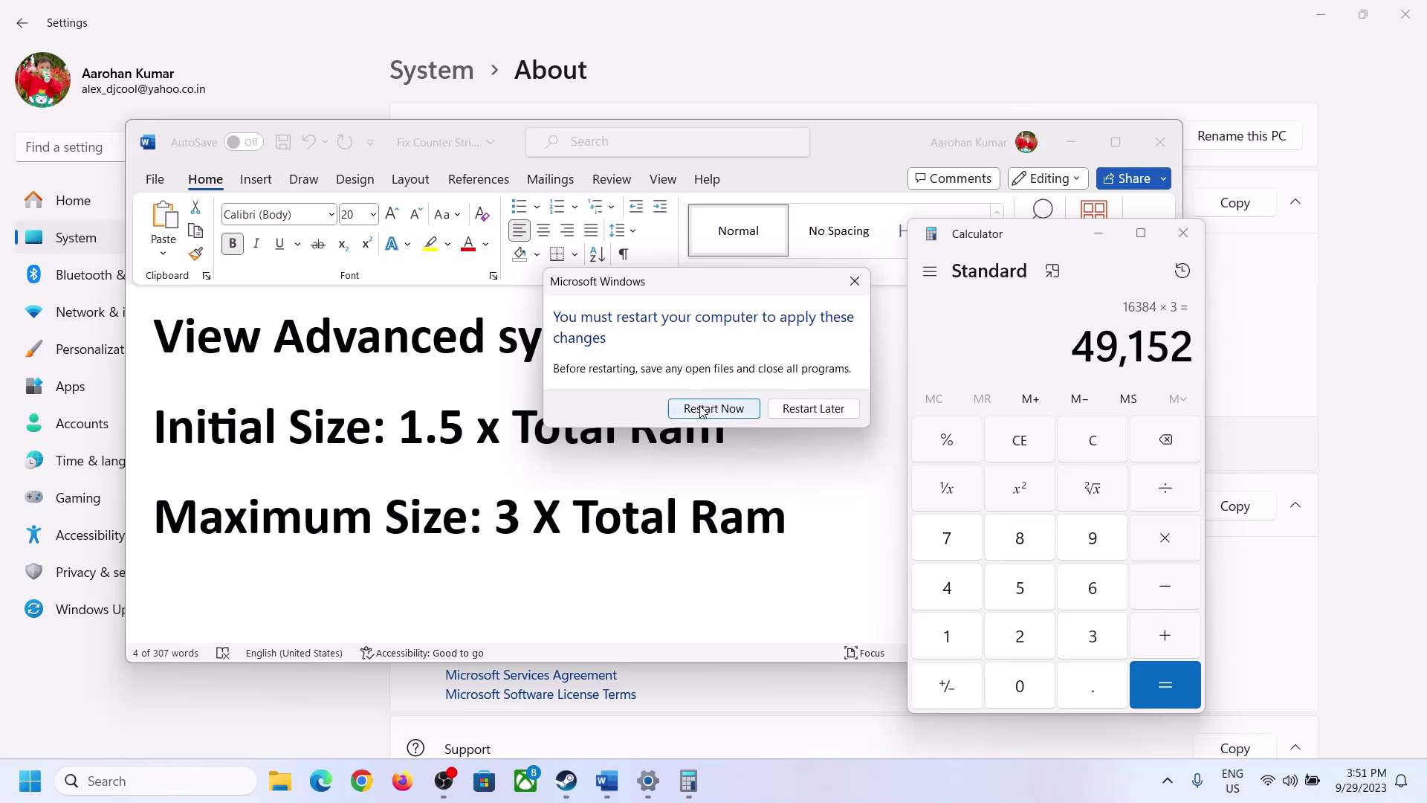
{"action": "left_click", "coordinate": [855, 281]}
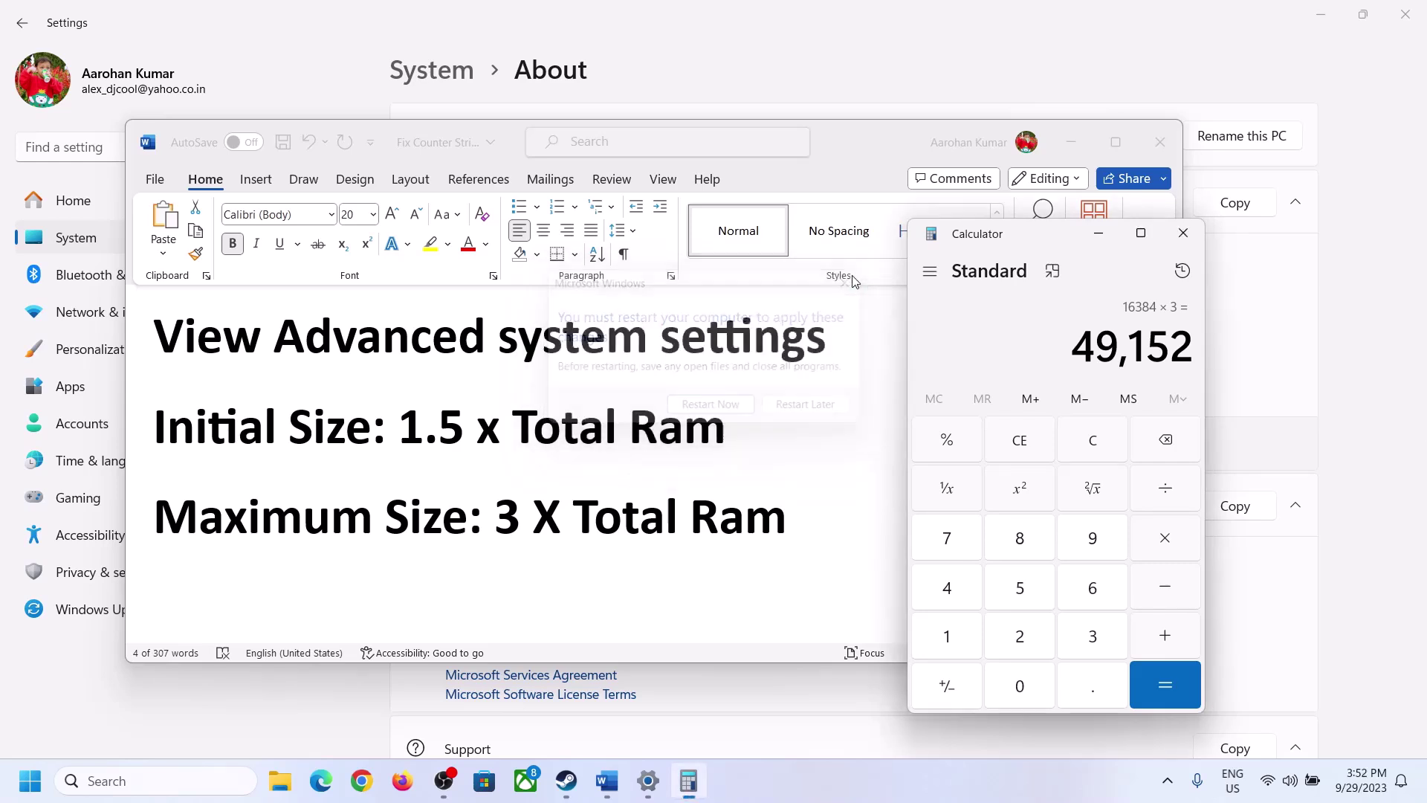
- Switch to the Step 11 Word document and highlight "Update BIOS" in Step 21
{"action": "left_click", "coordinate": [908, 801]}
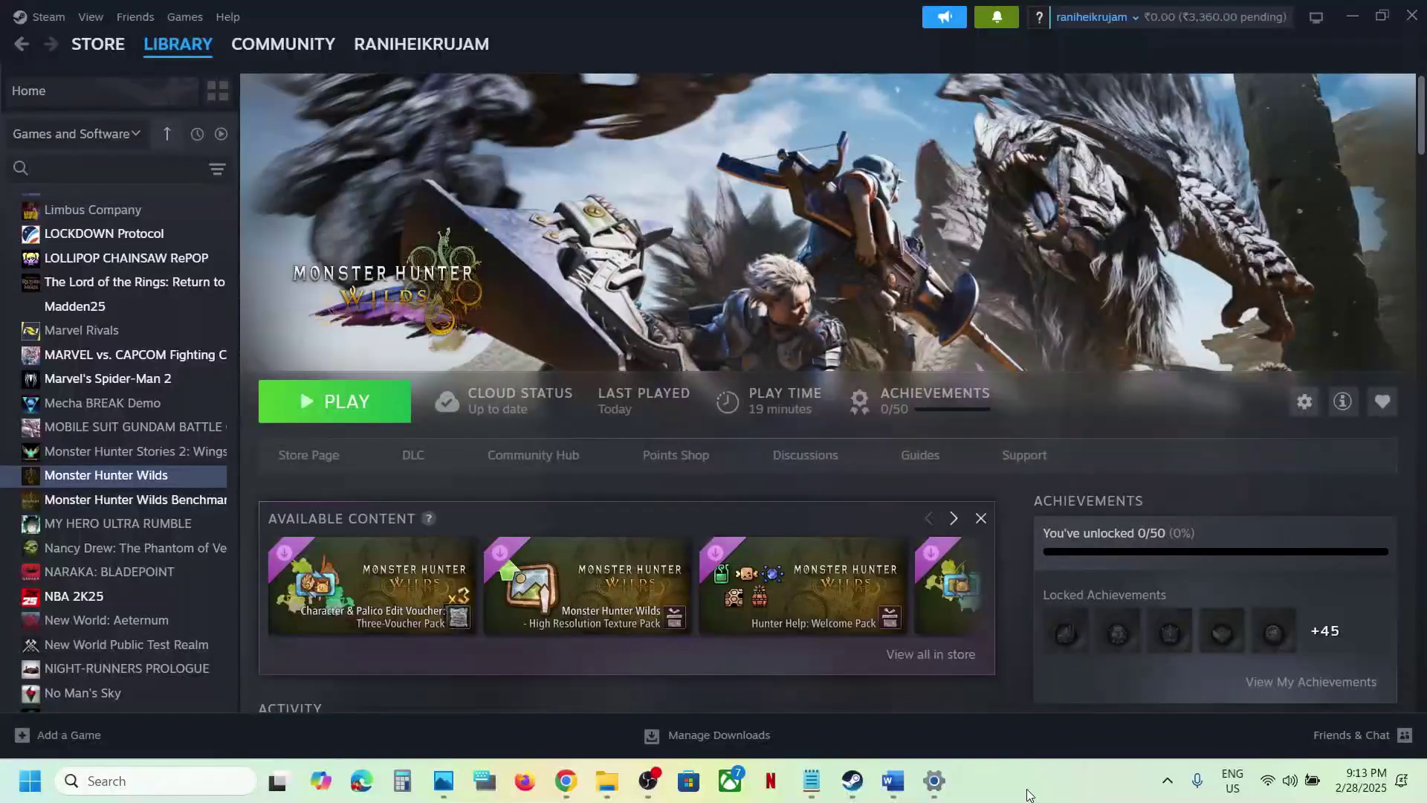
{"action": "left_click", "coordinate": [892, 780]}
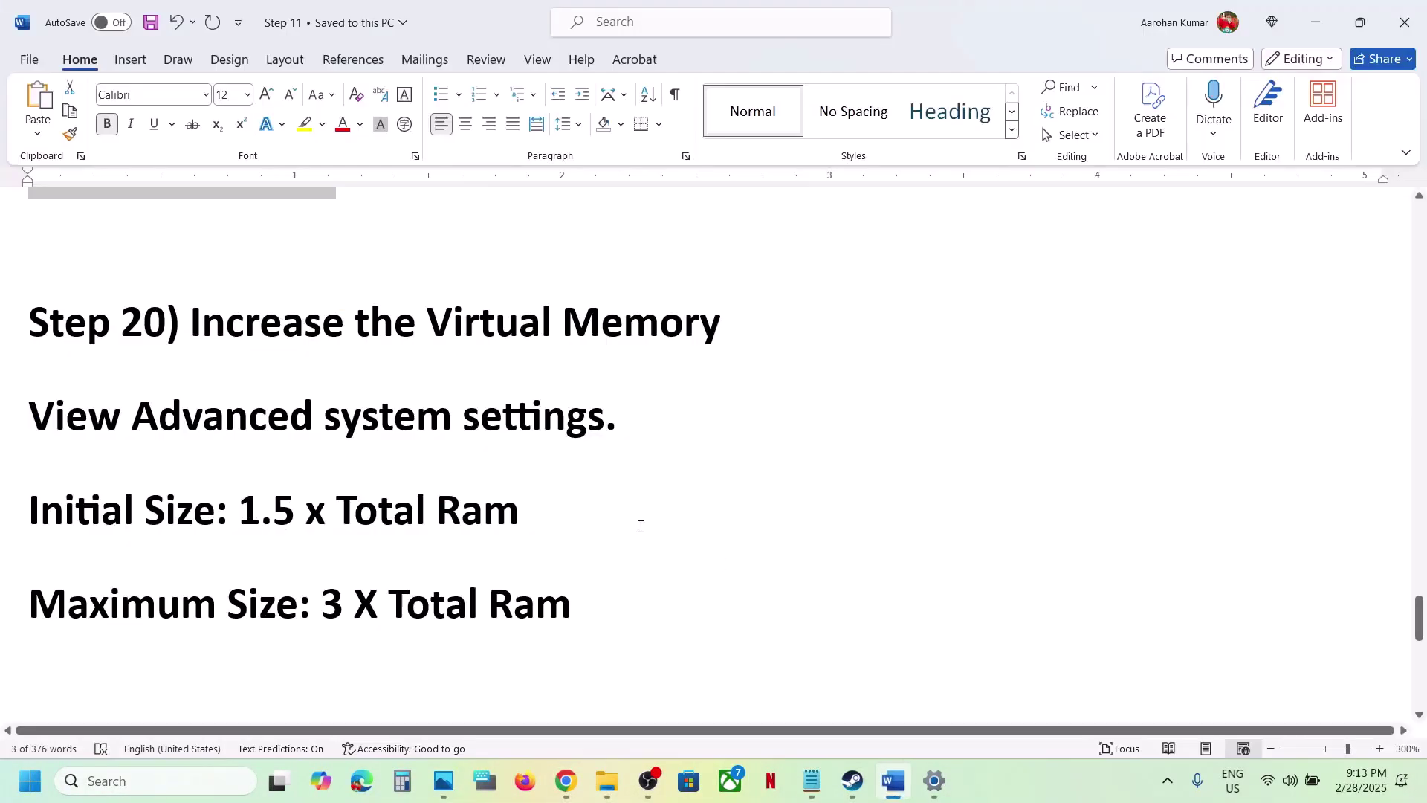
{"action": "scroll", "coordinate": [640, 527], "scroll_direction": "down", "scroll_amount": 4}
{"action": "scroll", "coordinate": [641, 526], "scroll_direction": "up", "scroll_amount": 1}
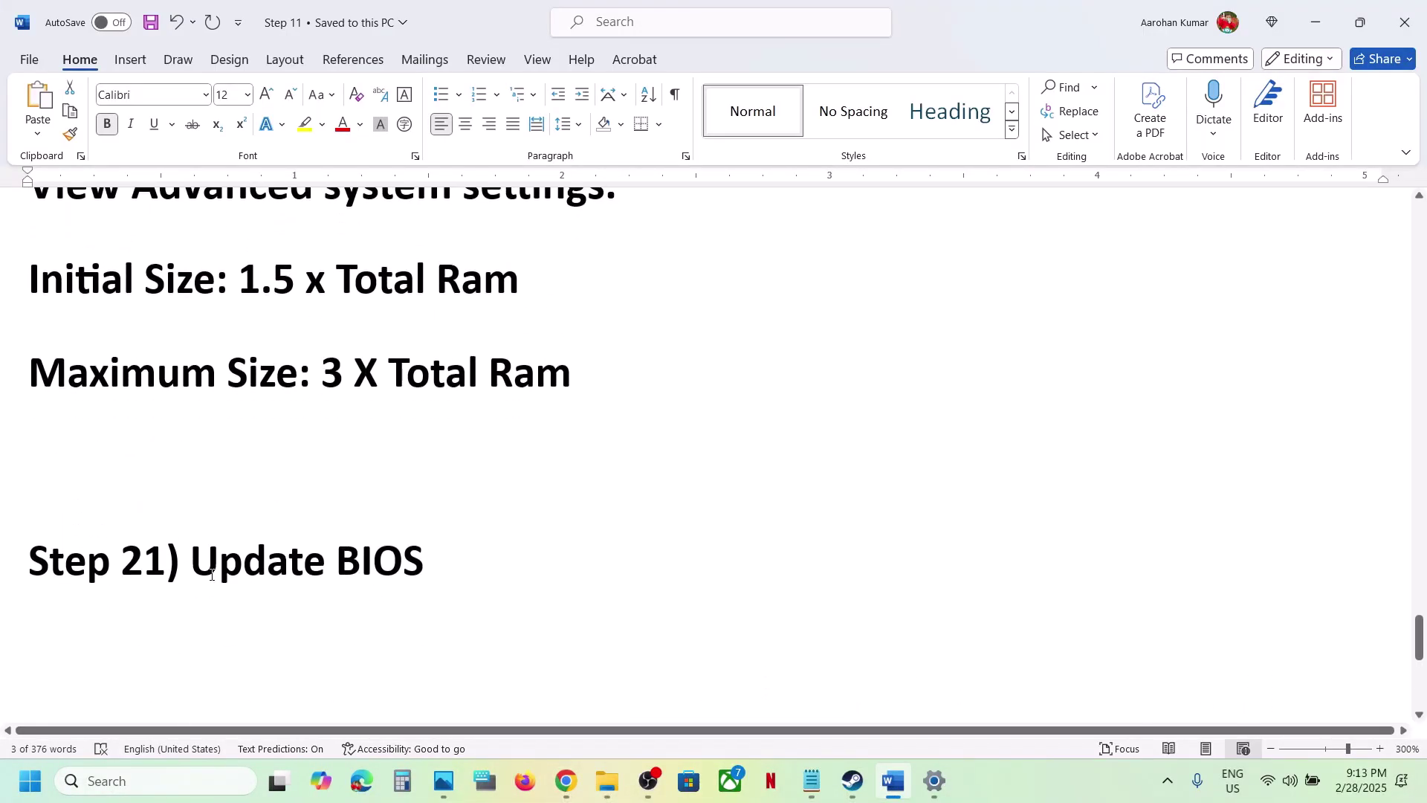
{"action": "left_click_drag", "start_coordinate": [212, 574], "coordinate": [471, 564]}
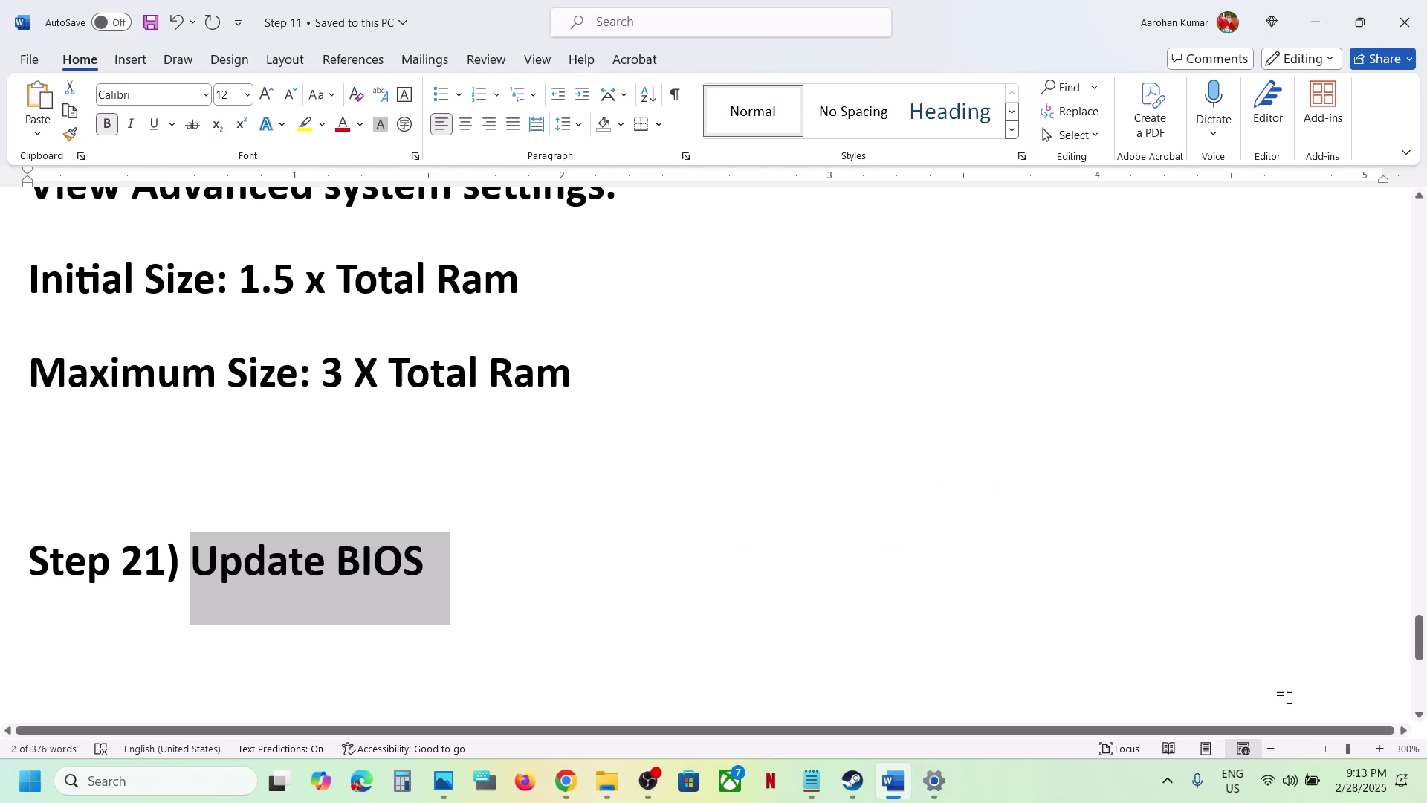
- Check the laptop's battery charge in the quick settings and return to the Word document
{"action": "left_click", "coordinate": [1290, 780]}
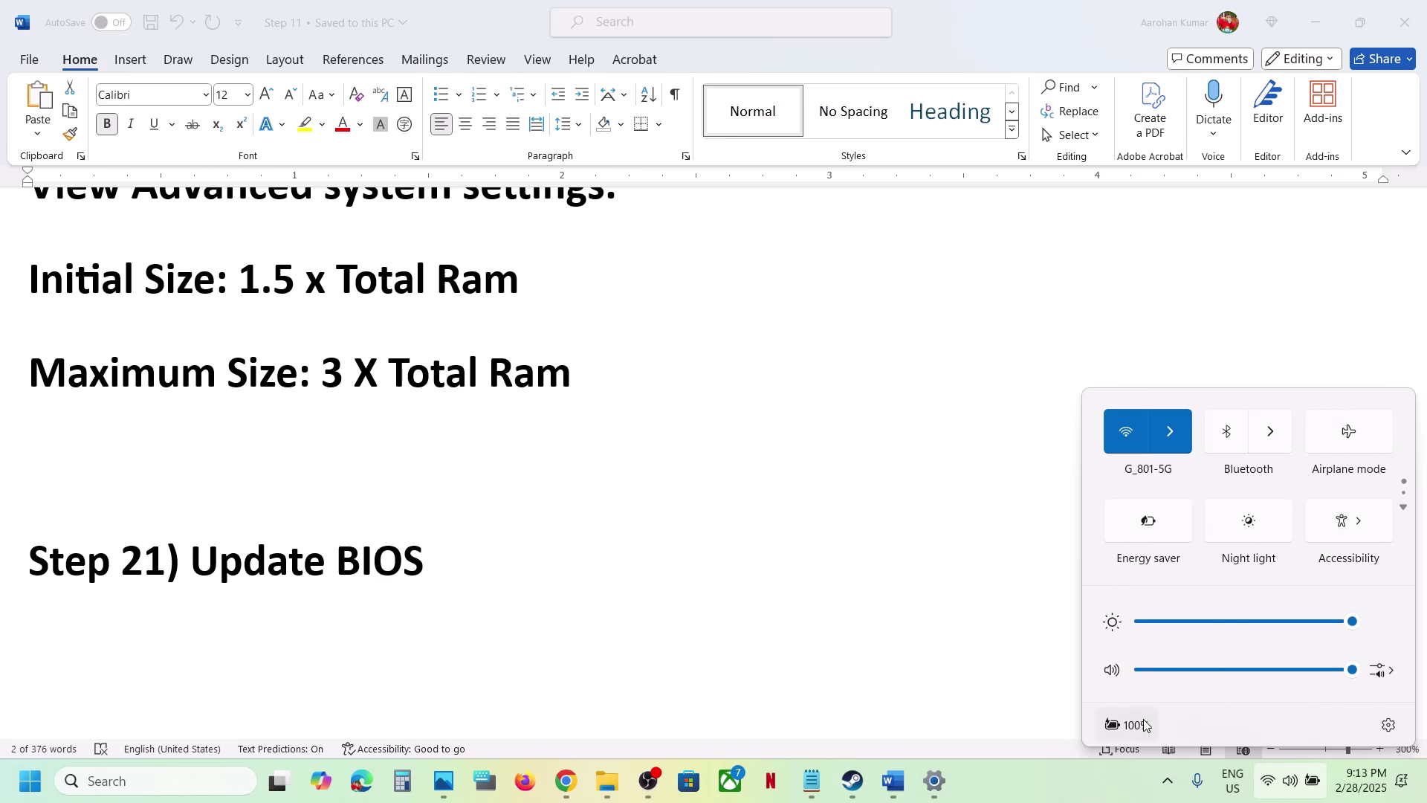
{"action": "mouse_move", "coordinate": [1146, 734]}
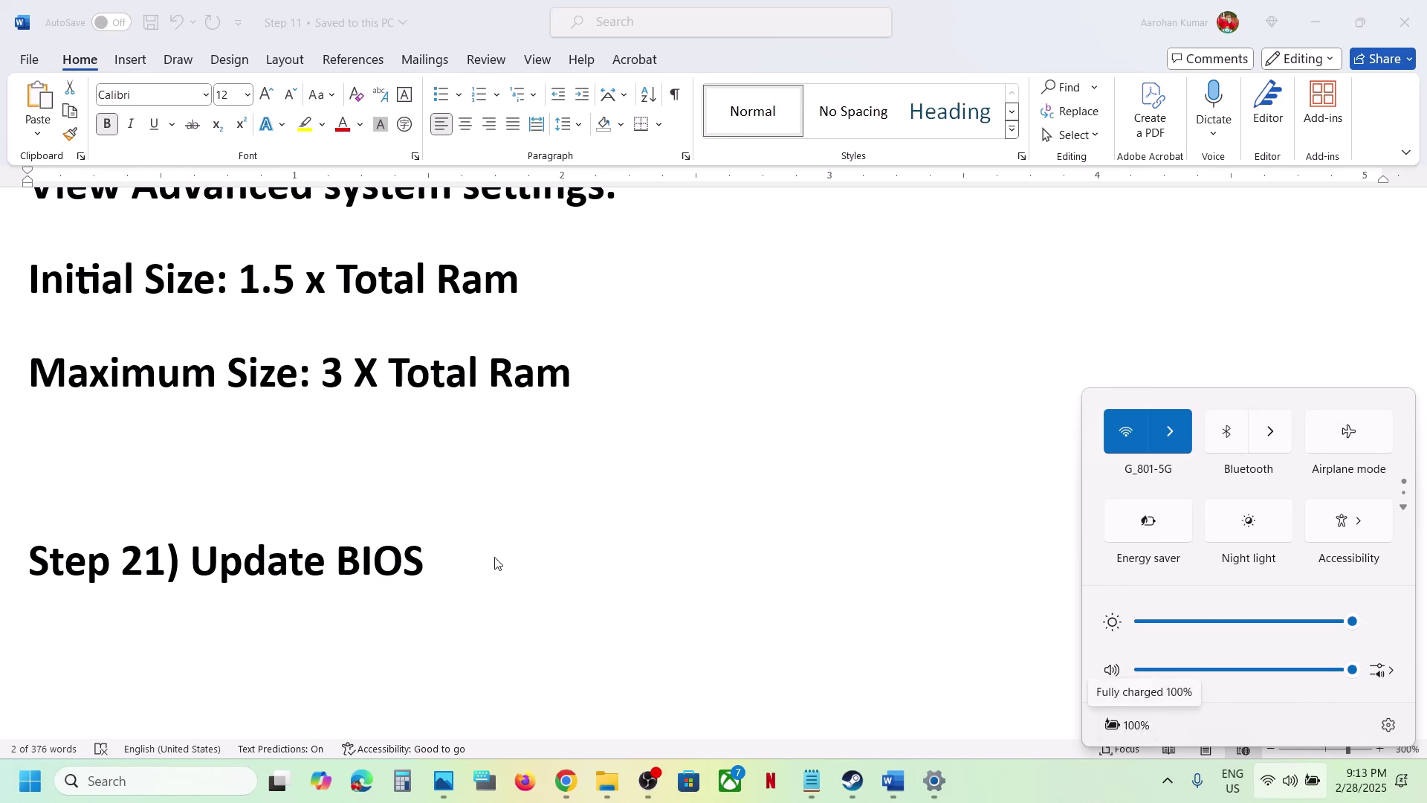
{"action": "left_click", "coordinate": [469, 568]}
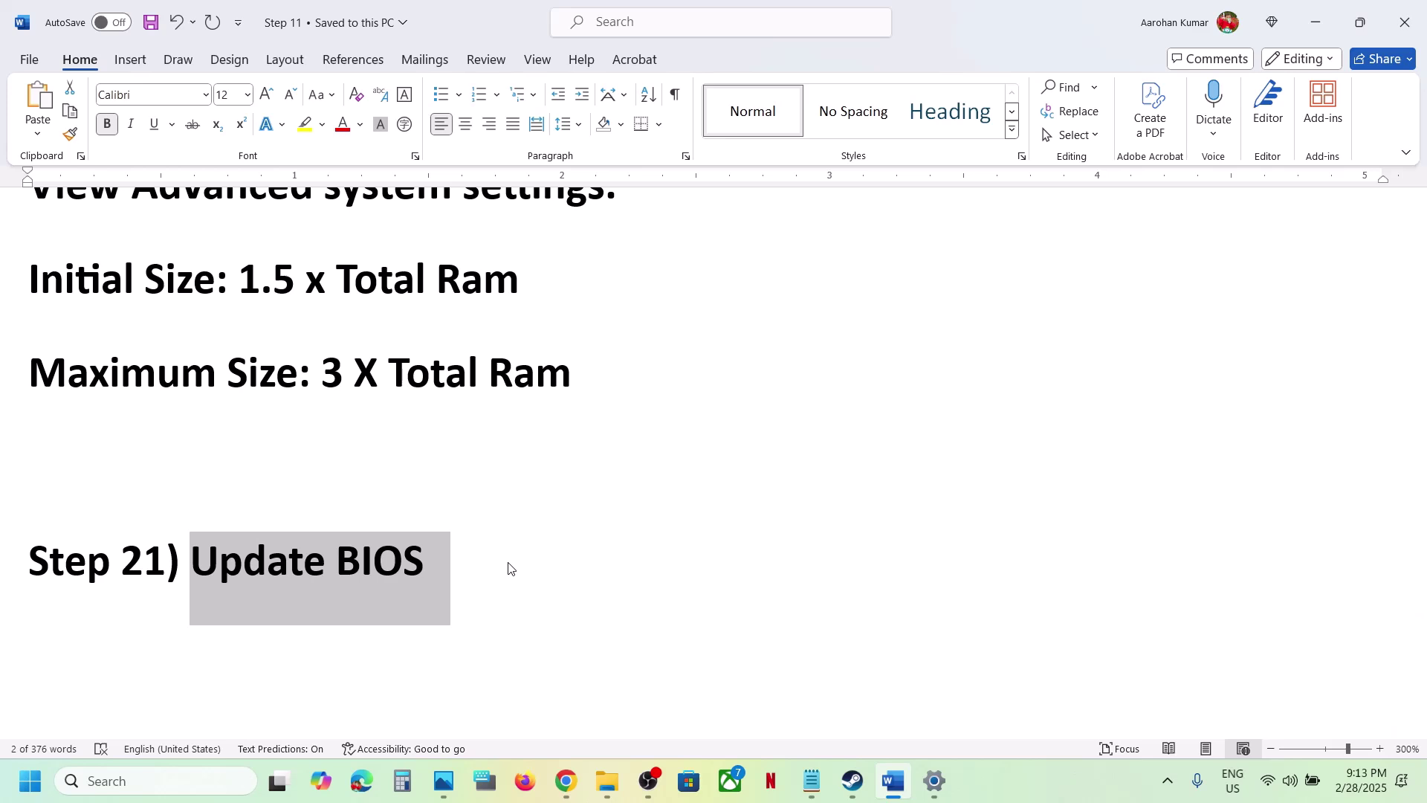
- Review Step 22 in the Word document, highlighting its advice on windowed mode, frame generation, FSR/DLSS/DLAA and lower video settings
{"action": "scroll", "coordinate": [509, 568], "scroll_direction": "down", "scroll_amount": 4}
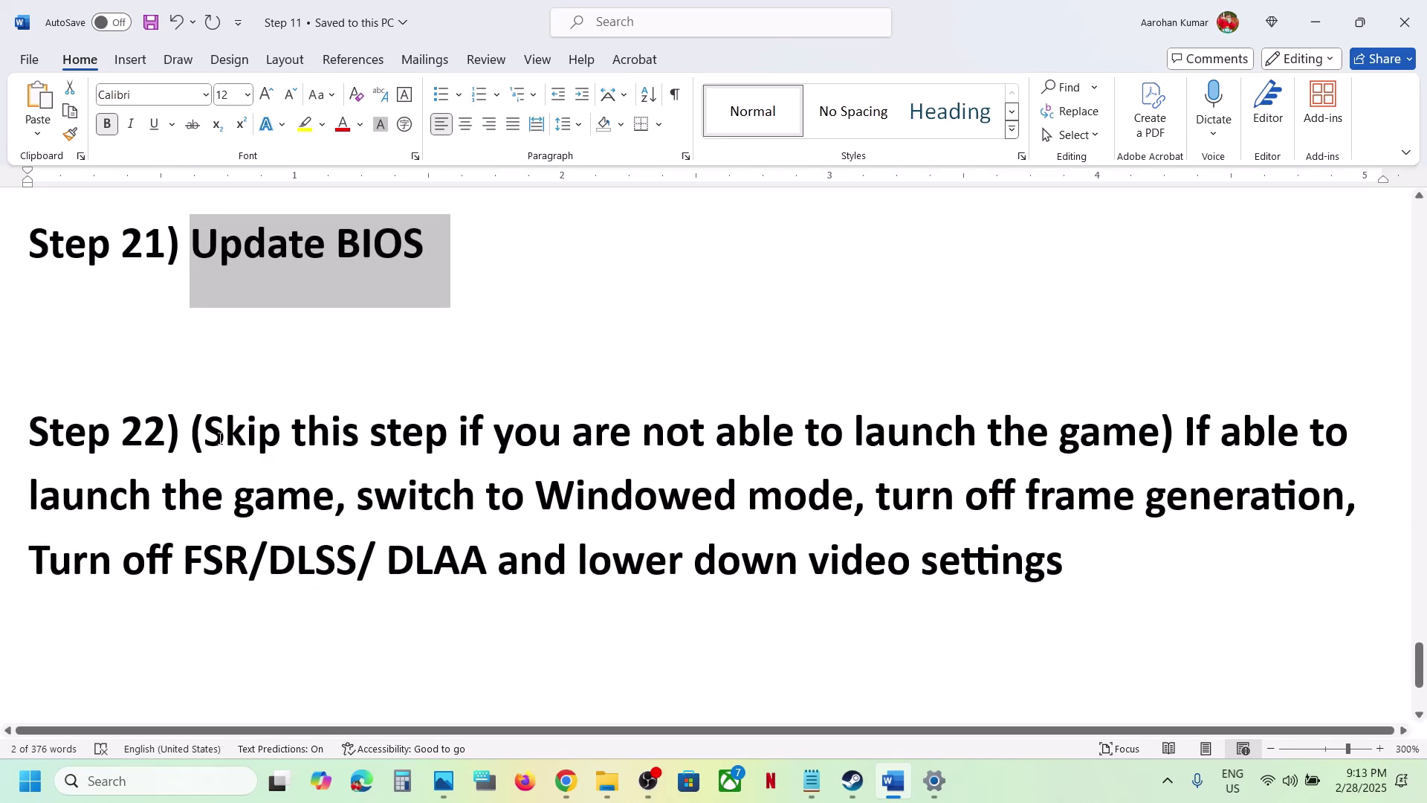
{"action": "left_click_drag", "start_coordinate": [214, 436], "coordinate": [1268, 504]}
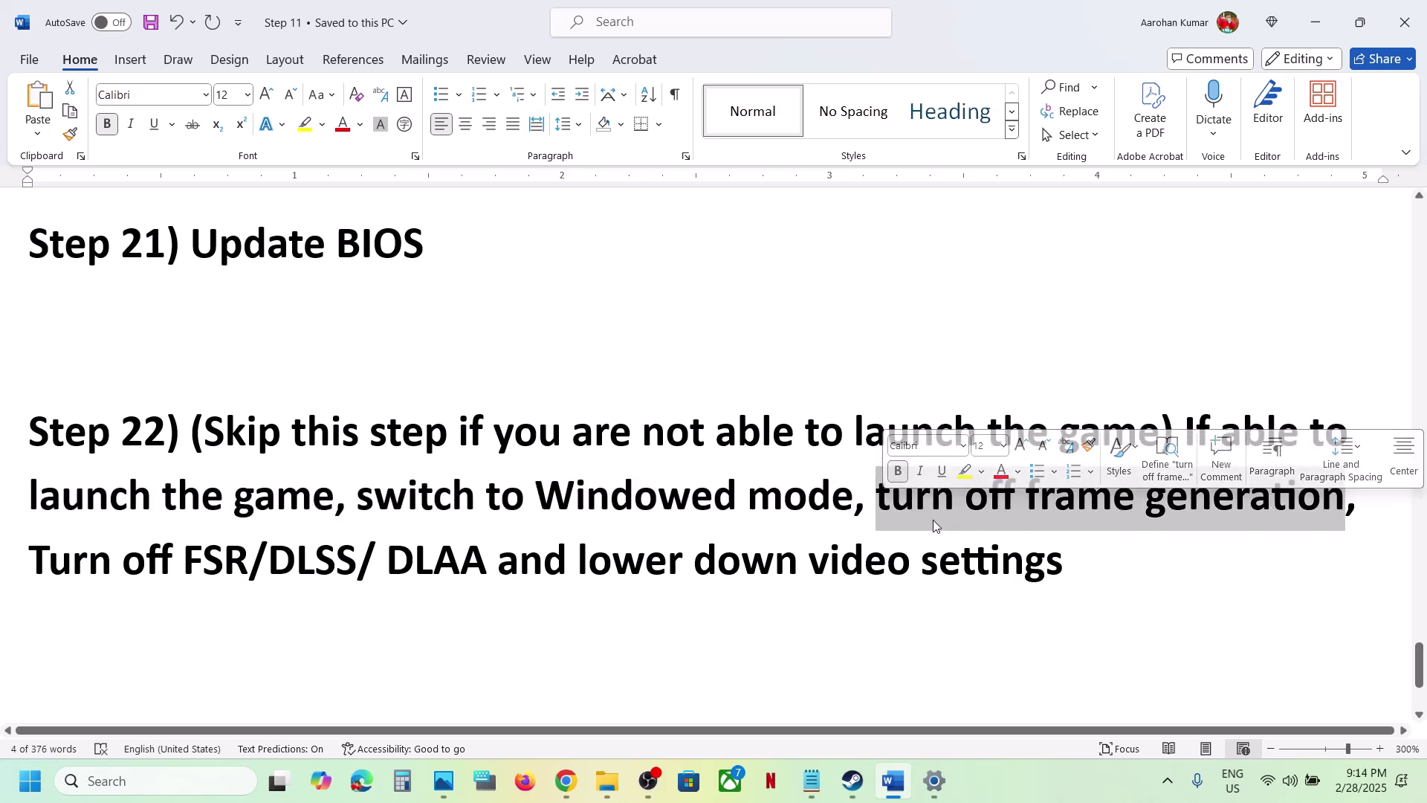
{"action": "left_click", "coordinate": [1079, 520]}
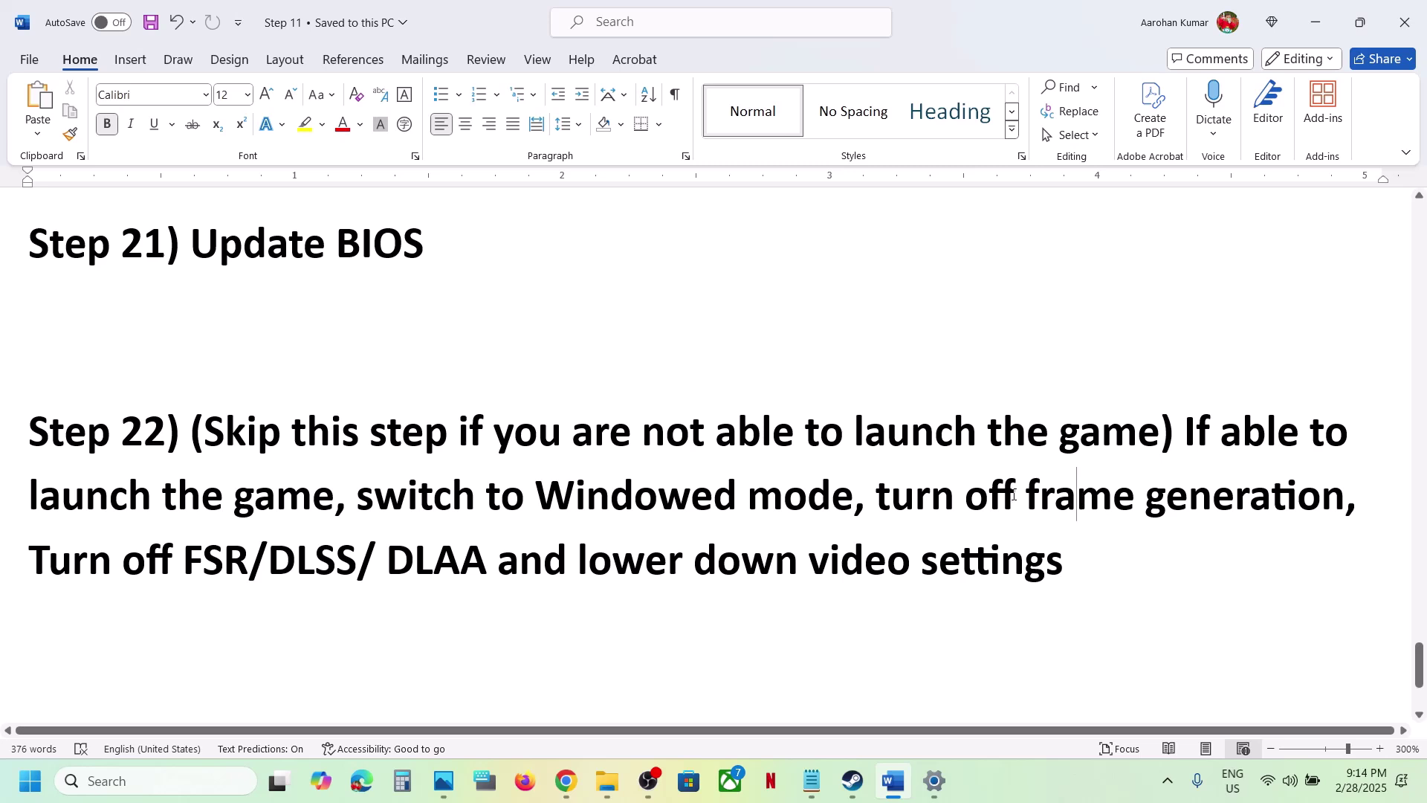
{"action": "left_click_drag", "start_coordinate": [962, 490], "coordinate": [1345, 504]}
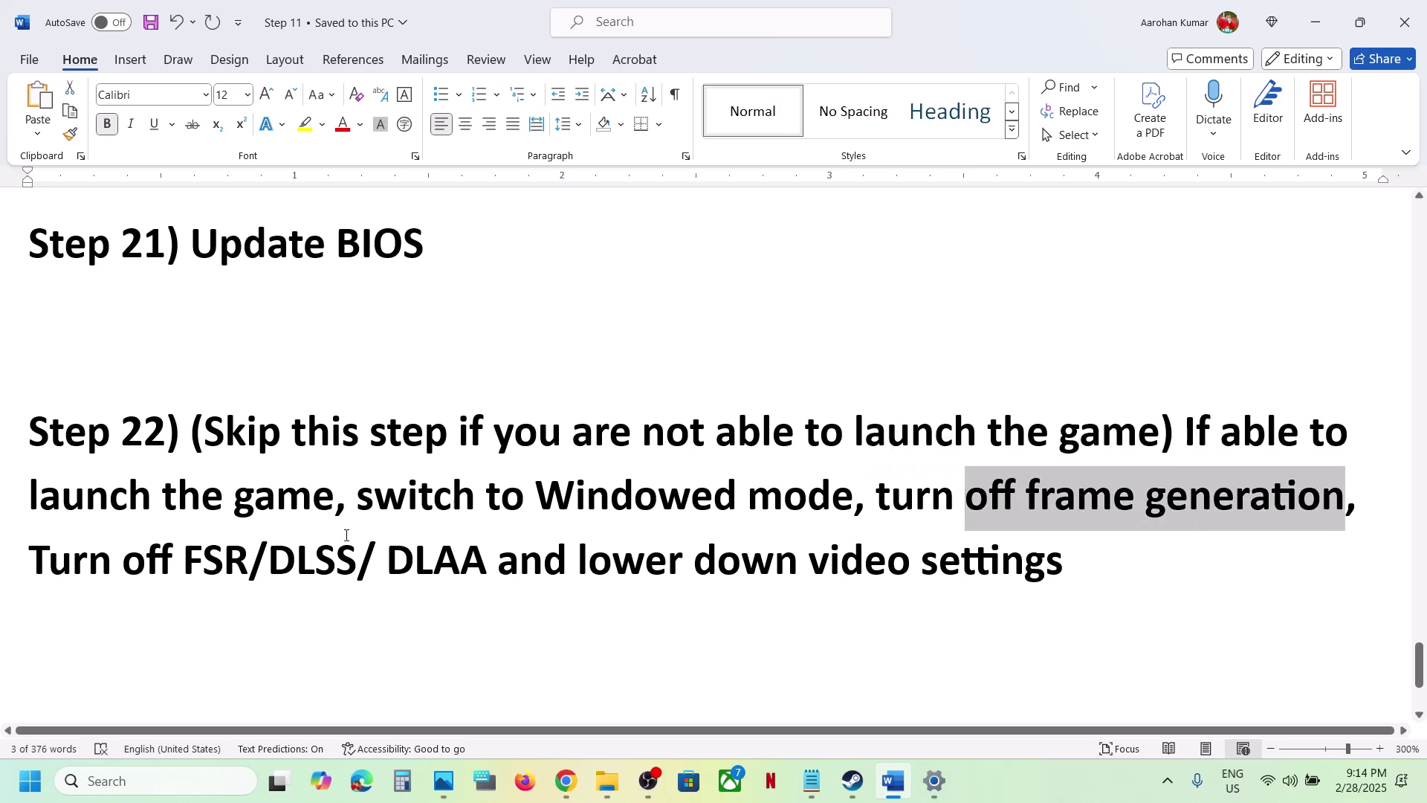
{"action": "left_click_drag", "start_coordinate": [91, 561], "coordinate": [1065, 569]}
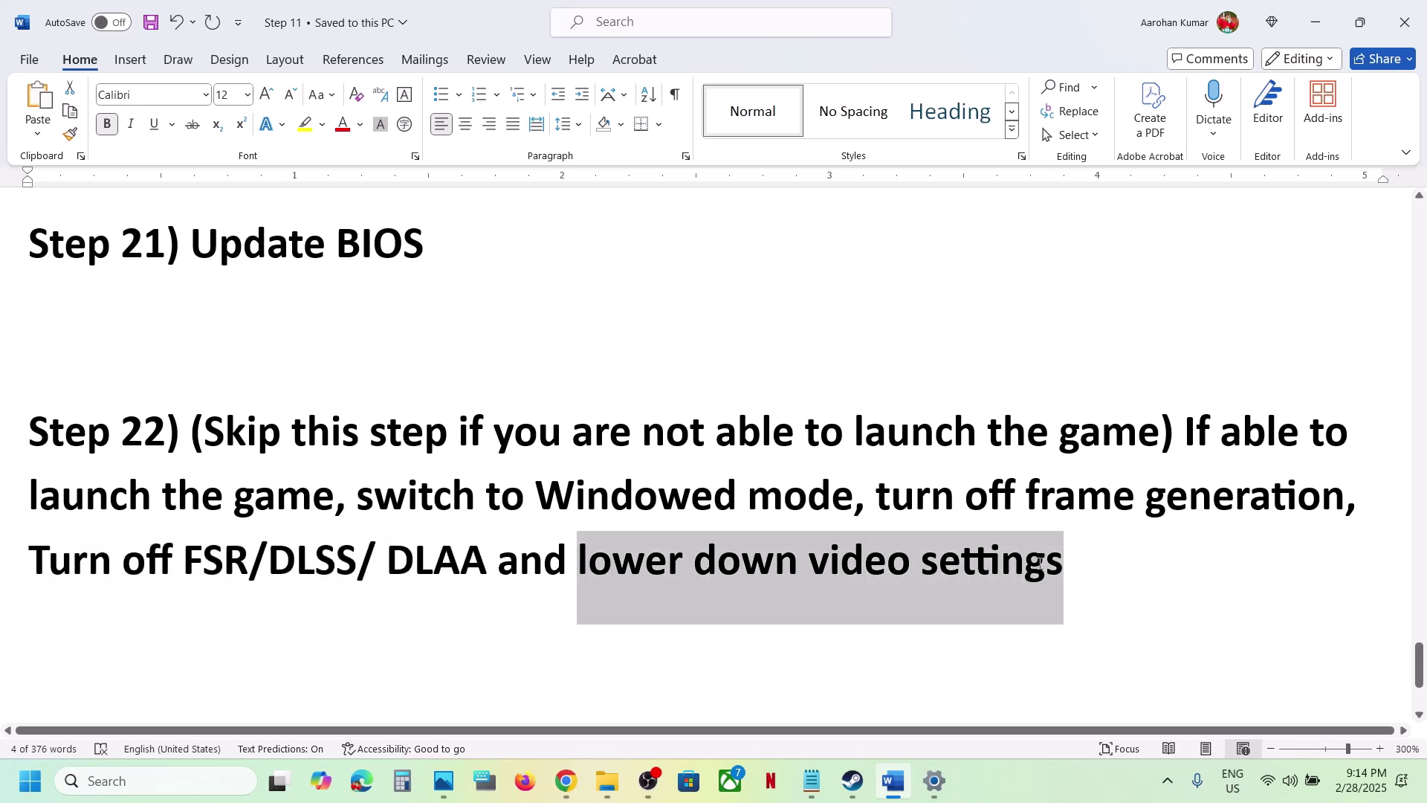
{"action": "left_click", "coordinate": [634, 494]}
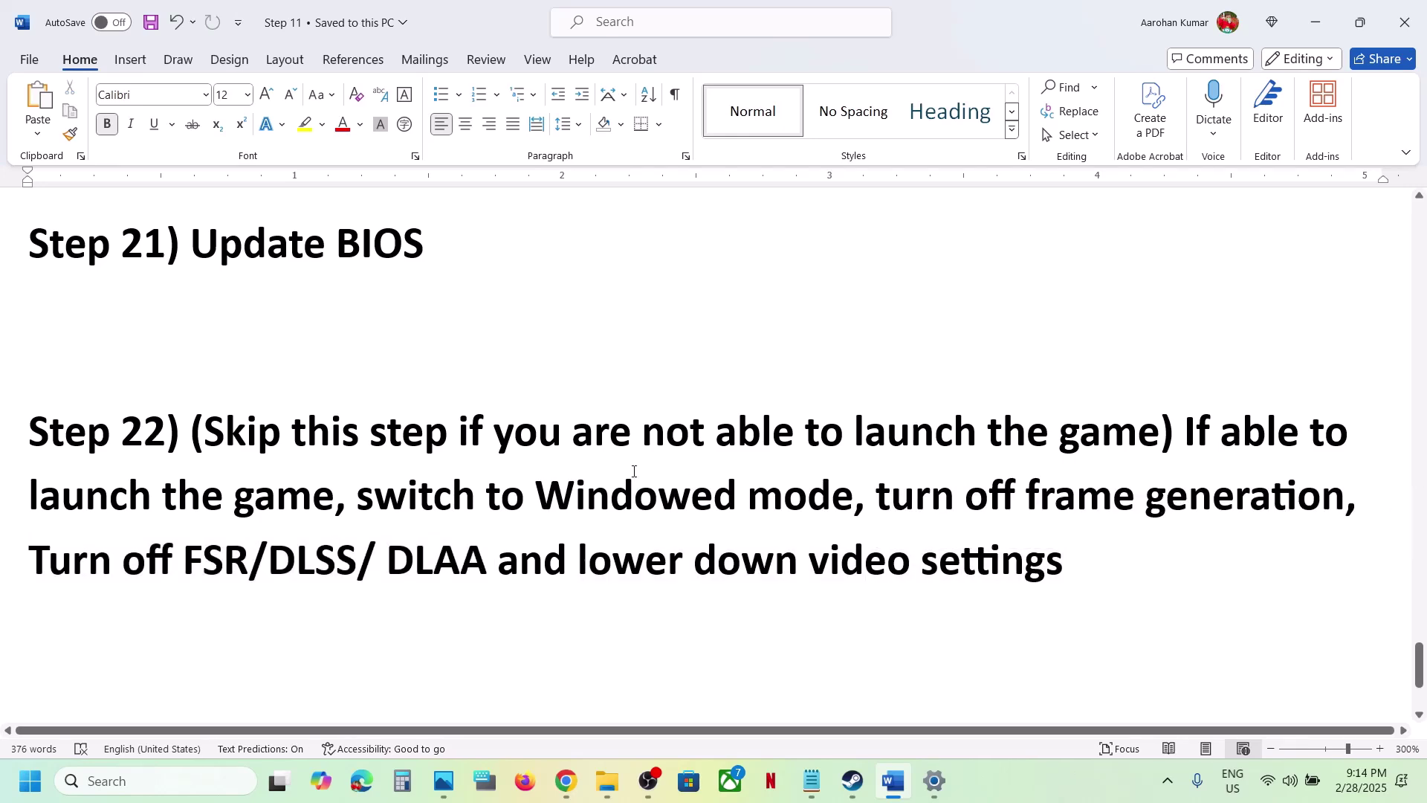
{"action": "left_click", "coordinate": [291, 431], "text": "shift"}
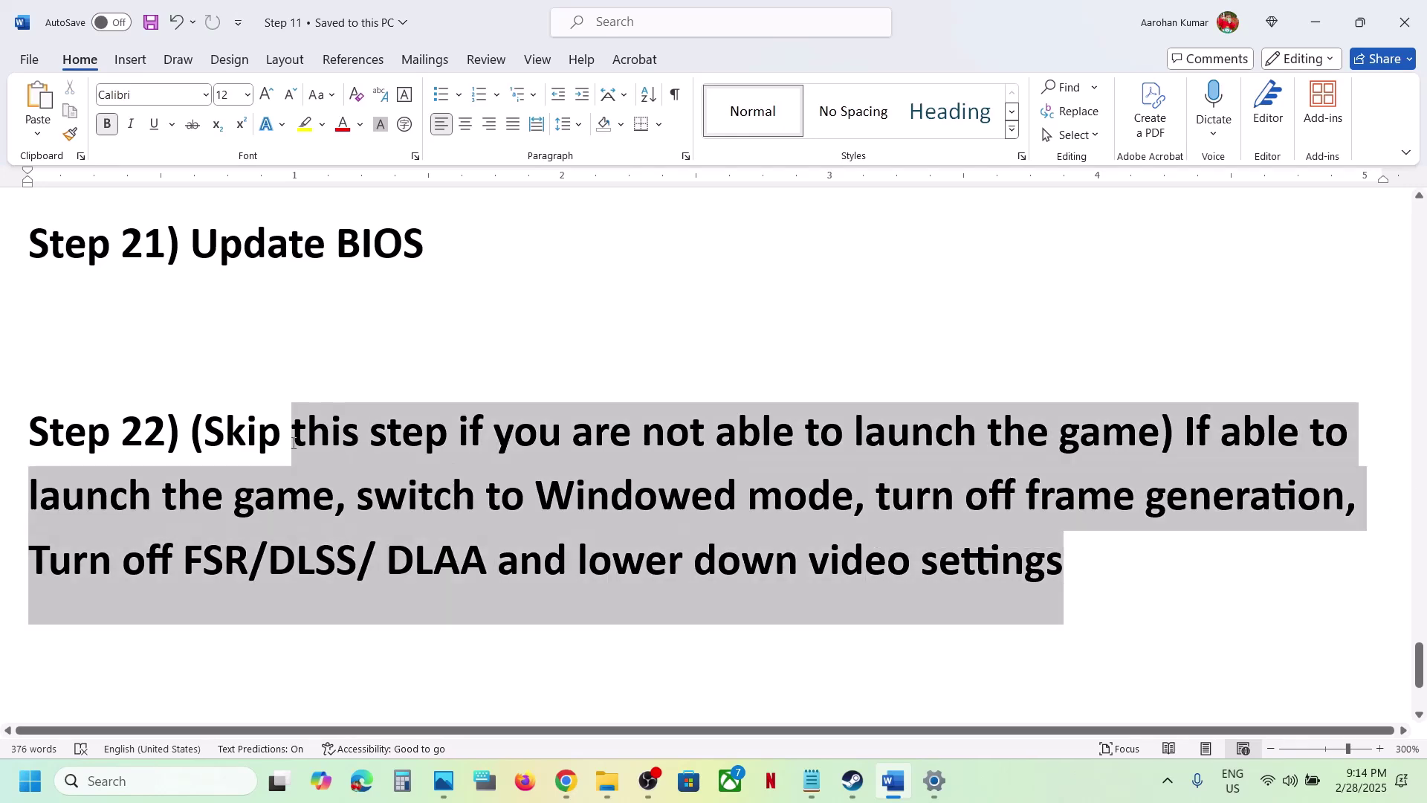
- Highlight the uninstall instructions of Step 23 and show the Manage options for Monster Hunter Wilds in the Steam library
{"action": "scroll", "coordinate": [217, 518], "scroll_direction": "down", "scroll_amount": 4}
{"action": "left_click_drag", "start_coordinate": [217, 518], "coordinate": [615, 581]}
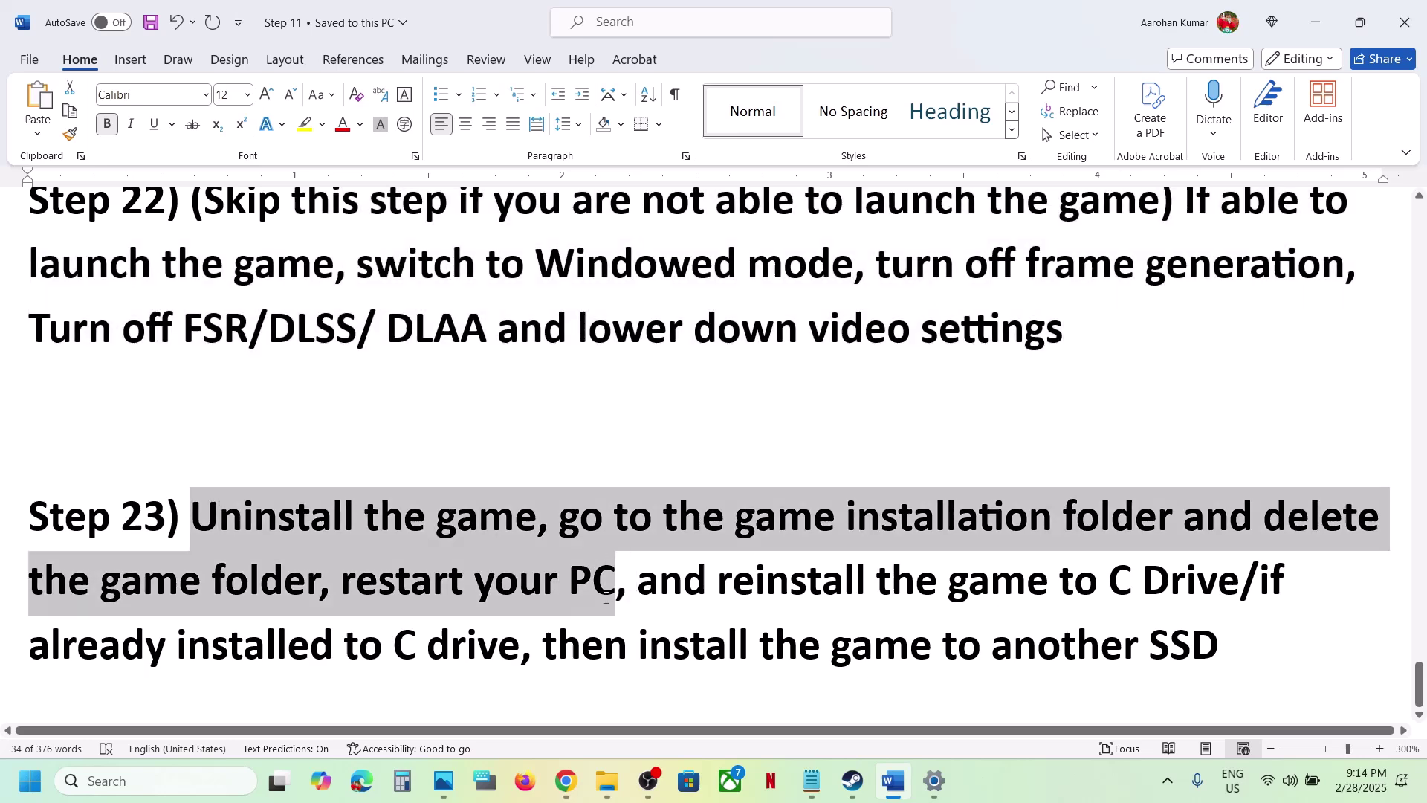
{"action": "left_click", "coordinate": [853, 781]}
{"action": "right_click", "coordinate": [113, 475]}
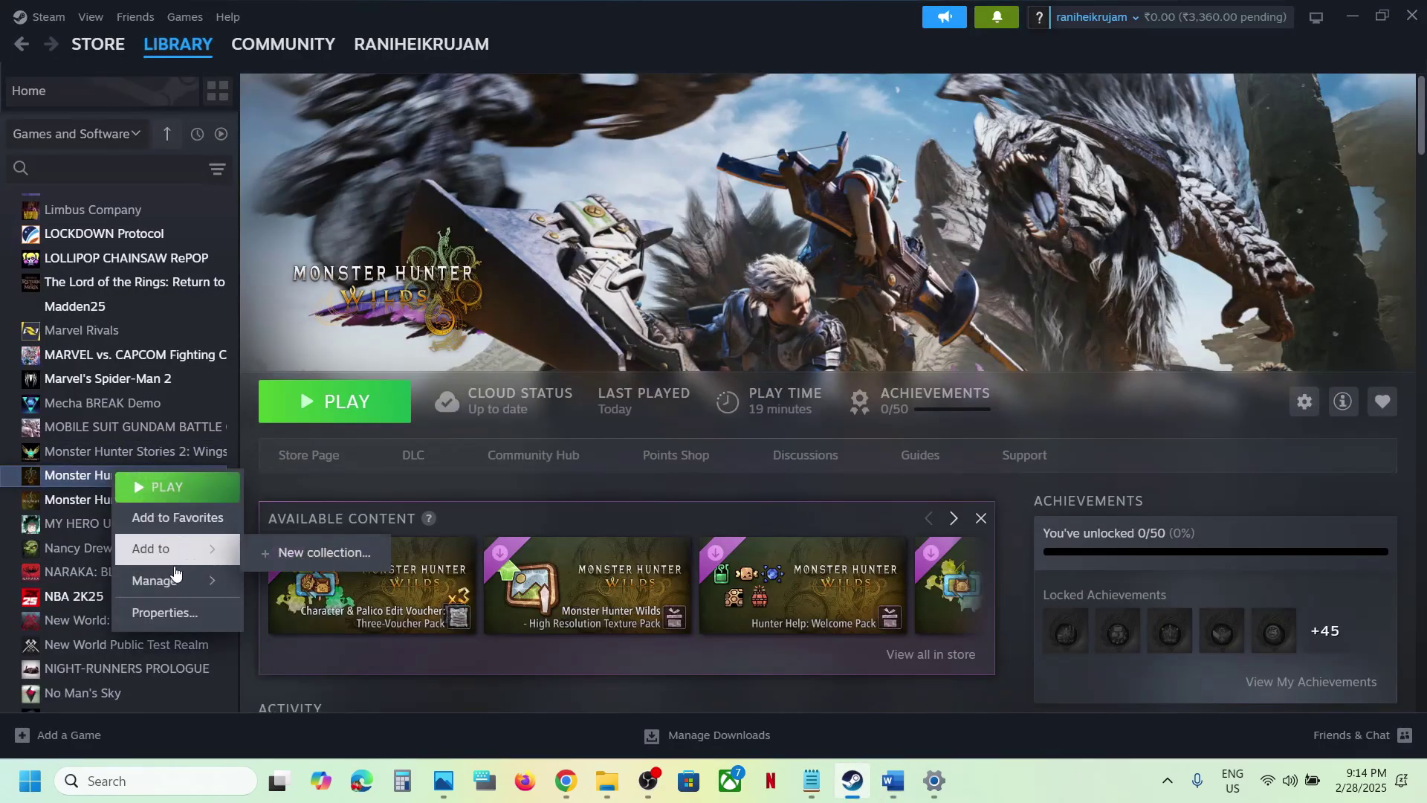
{"action": "mouse_move", "coordinate": [171, 580]}
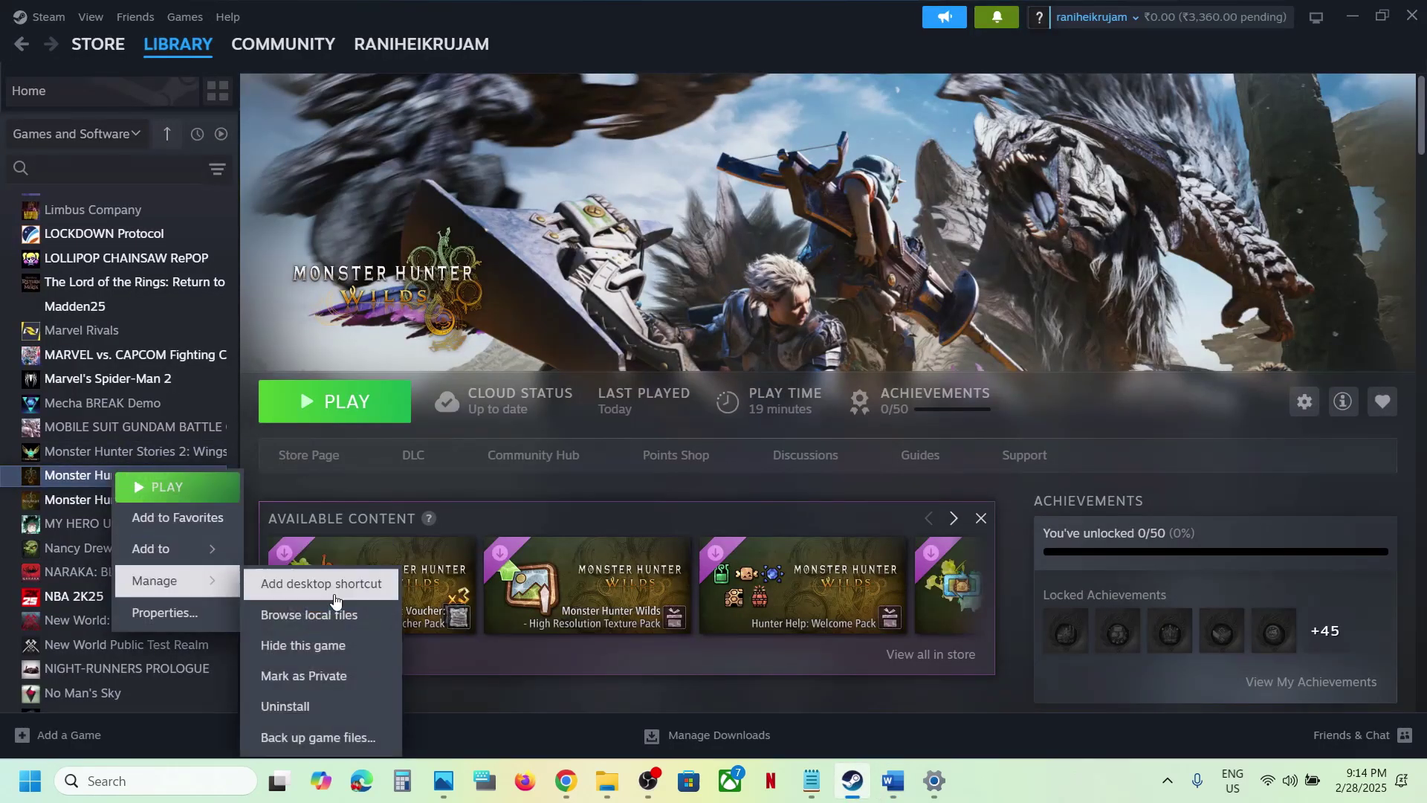
- Highlight Step 23's advice in Word on reinstalling the game to C Drive or another SSD, and switch back to Steam
{"action": "left_click", "coordinate": [893, 780]}
{"action": "left_click", "coordinate": [370, 603]}
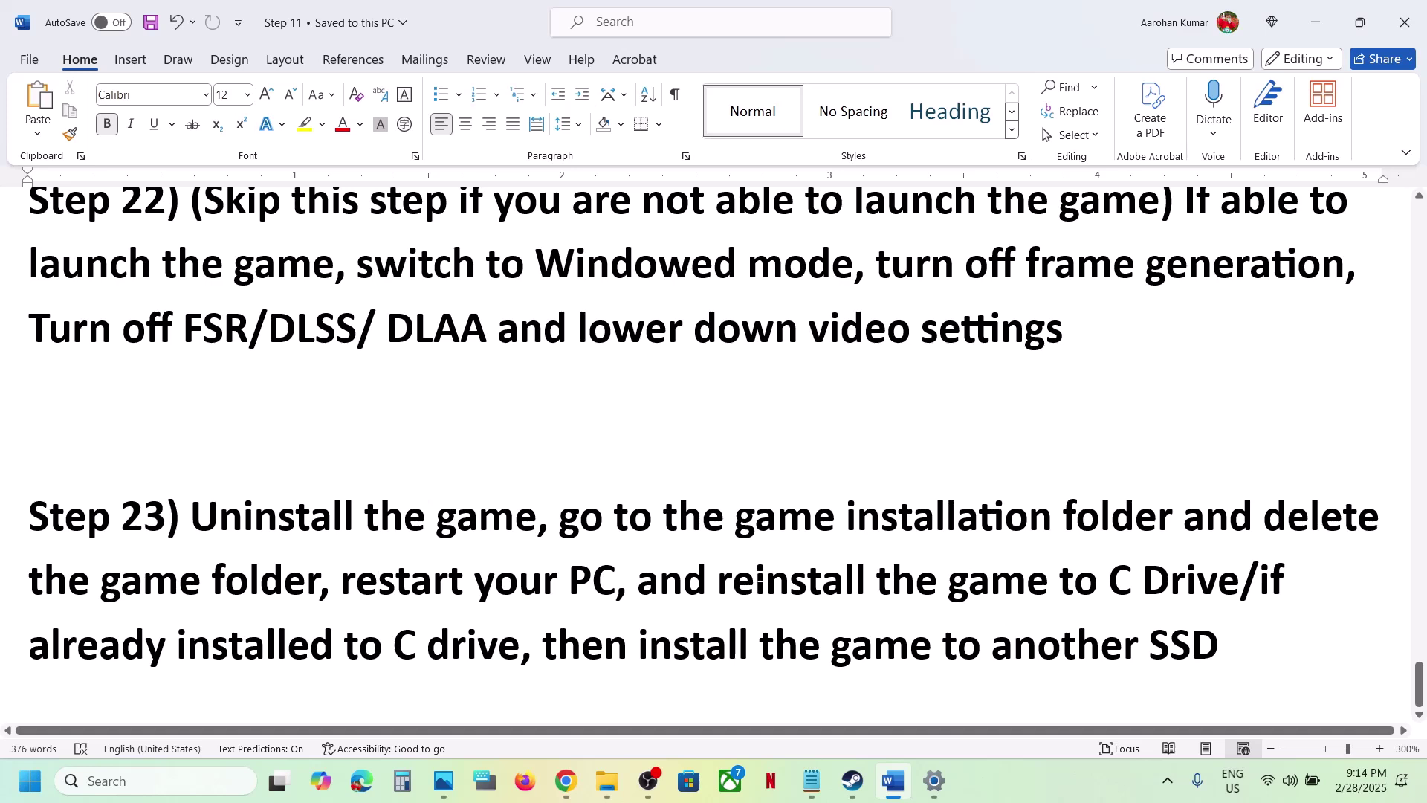
{"action": "left_click_drag", "start_coordinate": [718, 591], "coordinate": [1224, 594]}
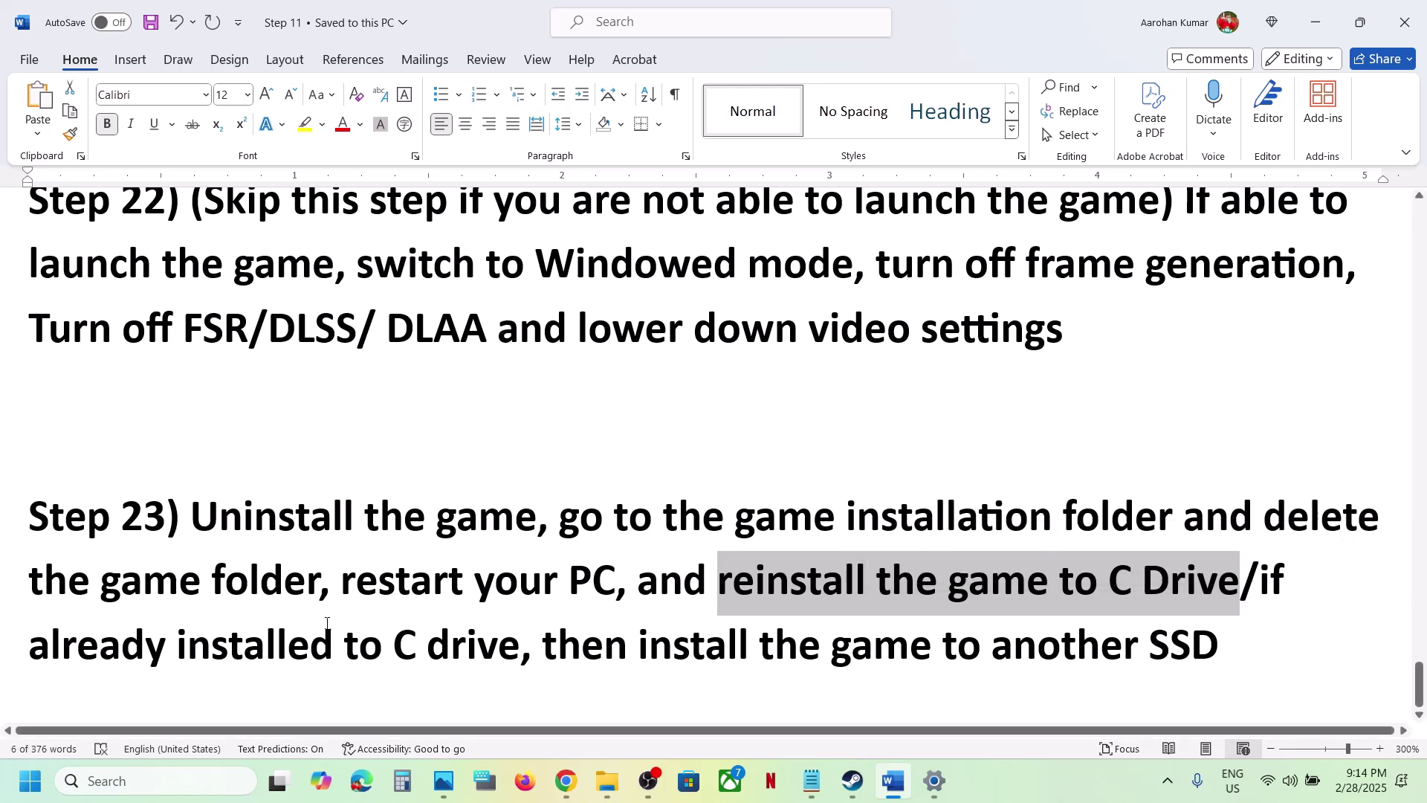
{"action": "left_click_drag", "start_coordinate": [194, 654], "coordinate": [1244, 646]}
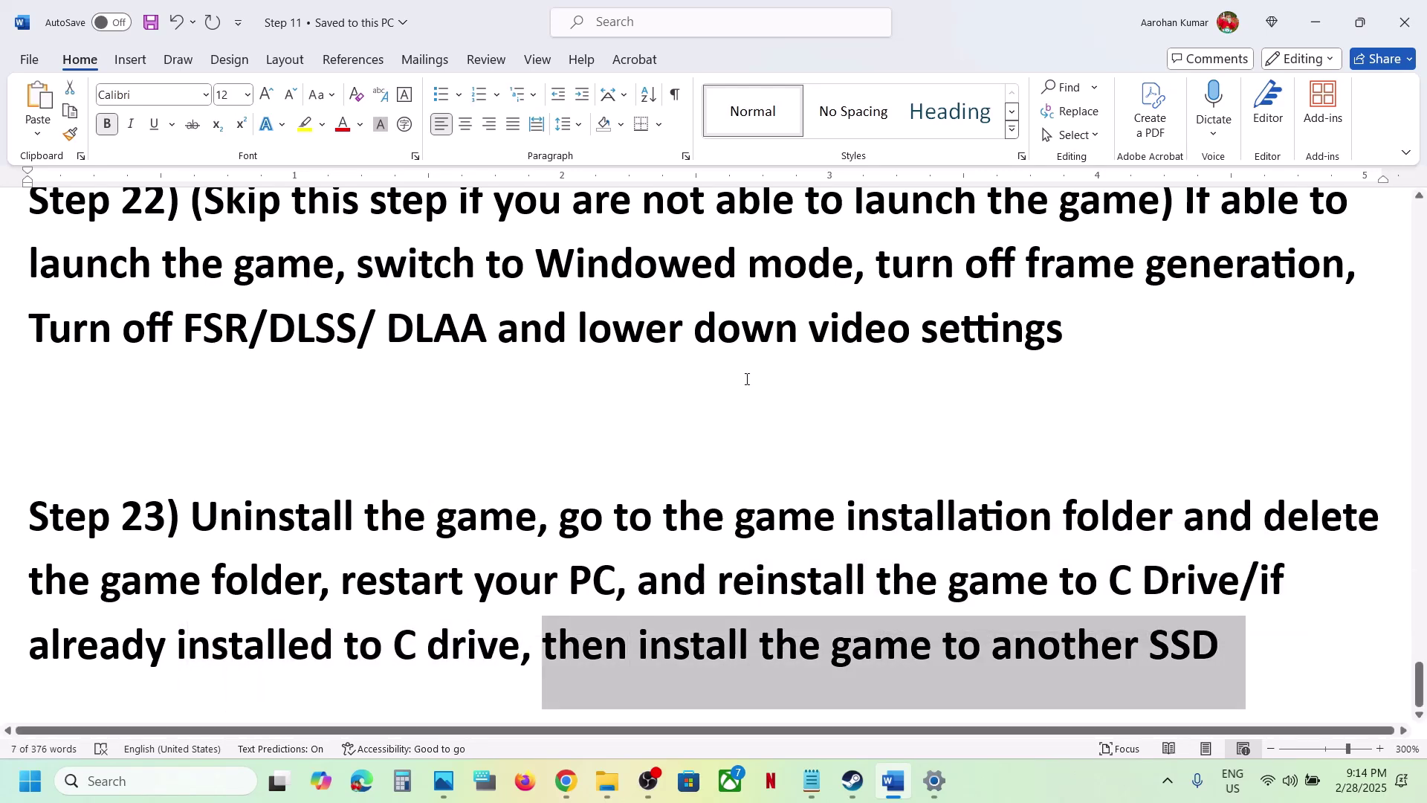
{"action": "left_click", "coordinate": [853, 781]}
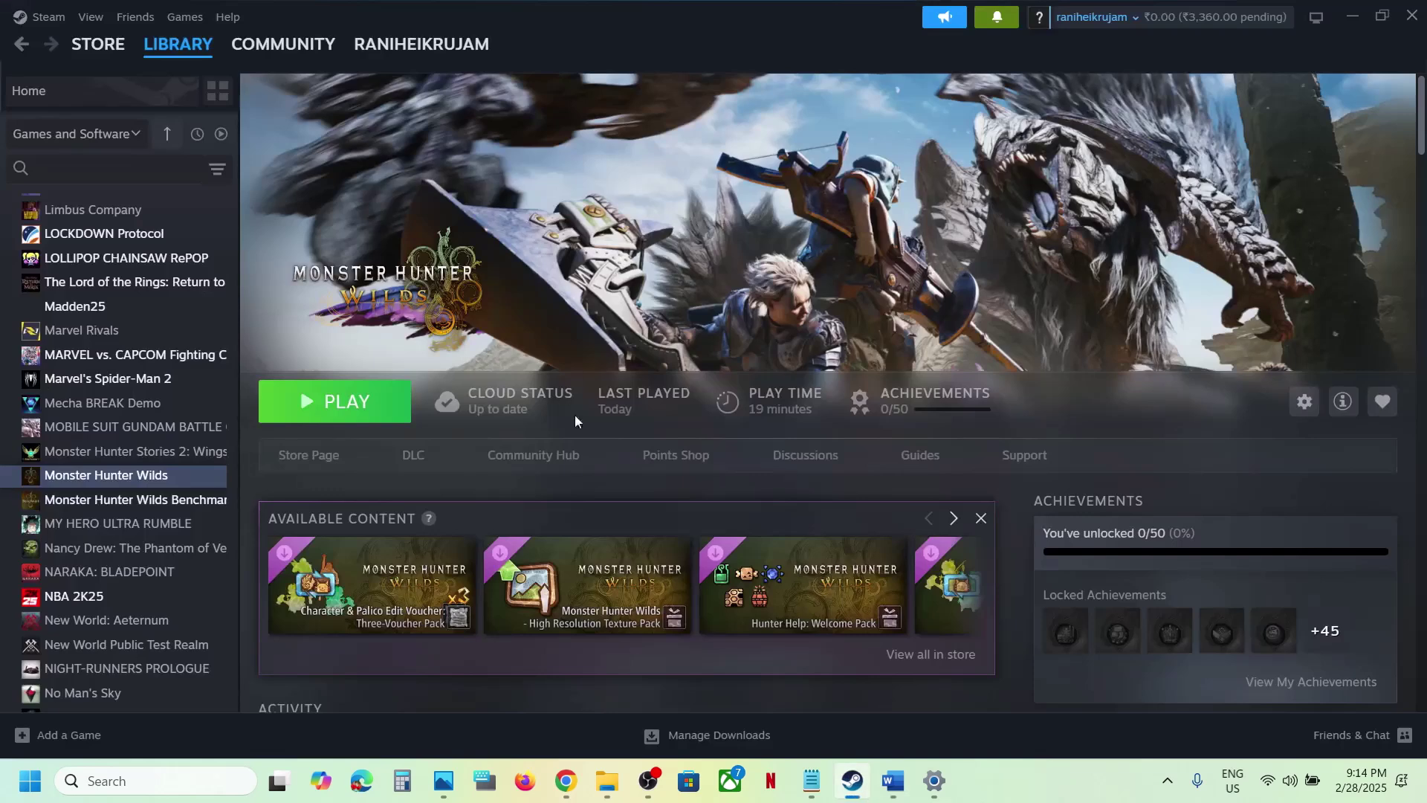